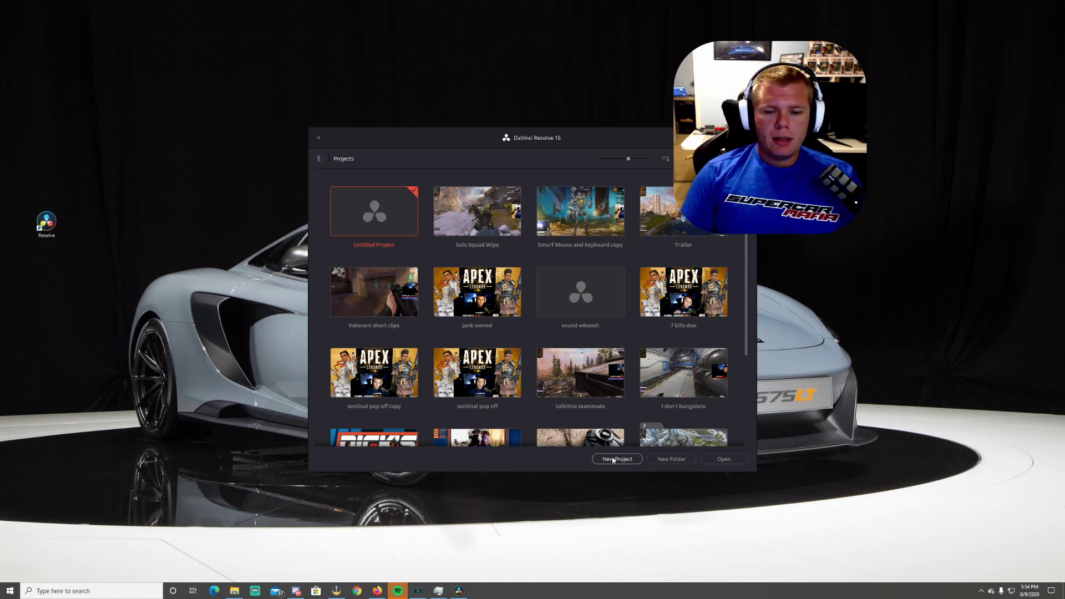
Create a new project named "Twitch Animiation"
left_click(614, 459)
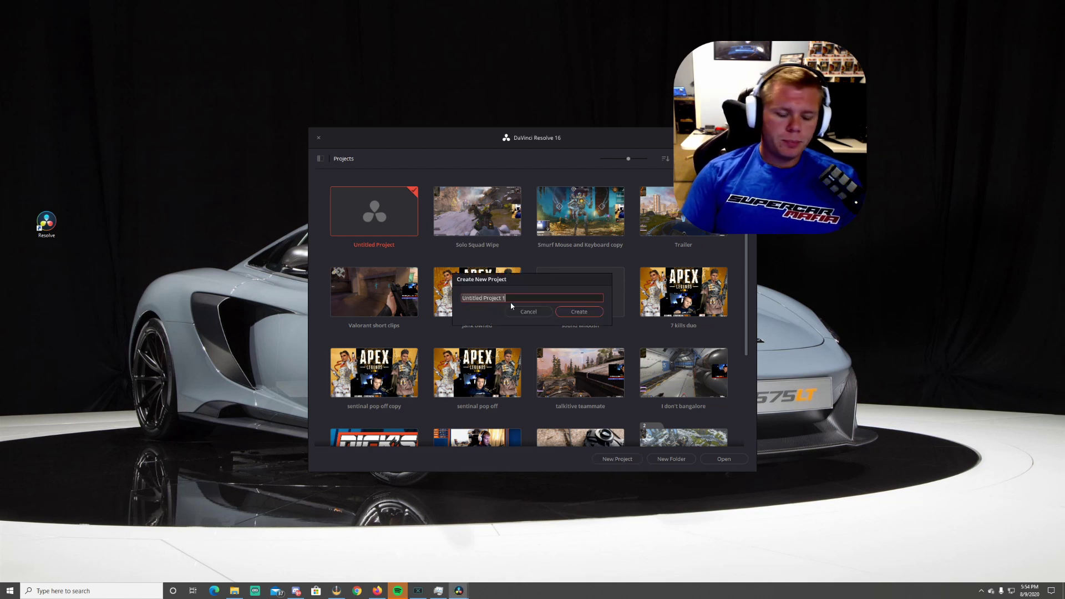
type("Twit")
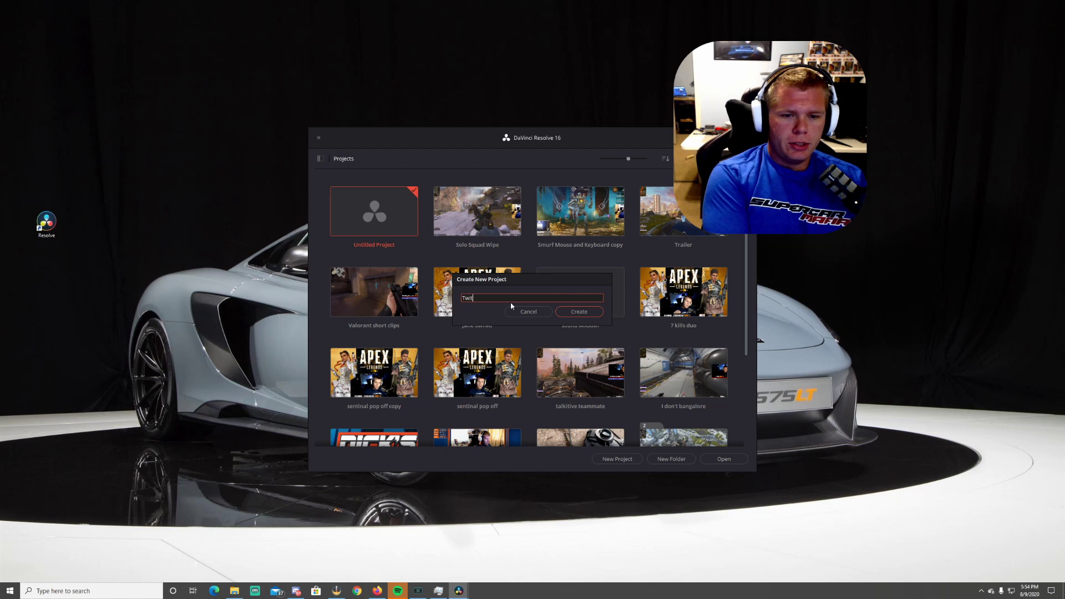
type("ch tutorial")
key("Return")
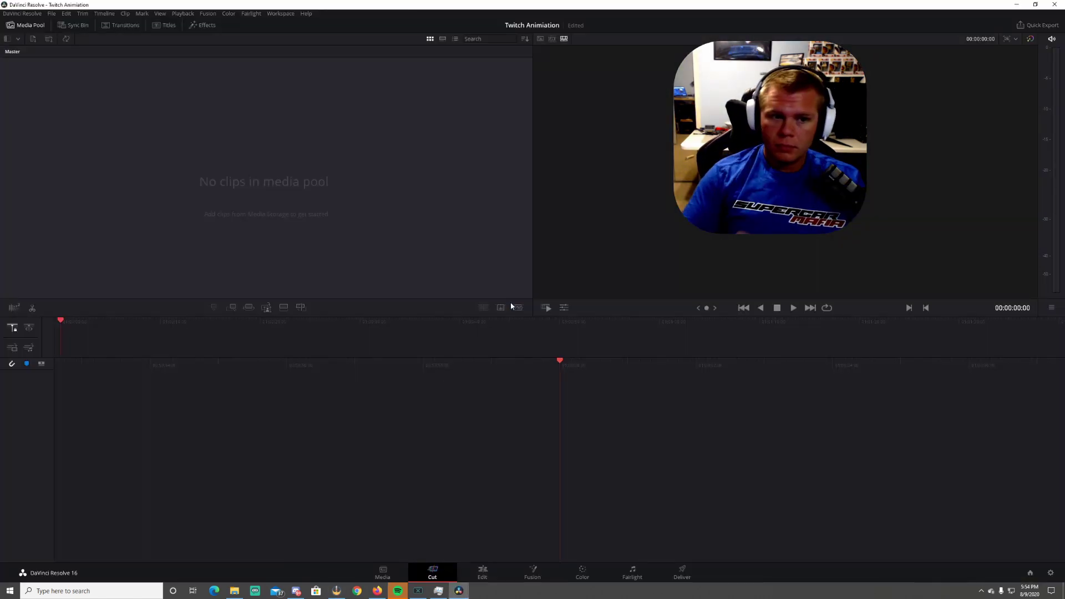
From the Edit page, set the project's timeline frame rate to 30 frames per second, match the playback frame rate, and save the settings
left_click(484, 570)
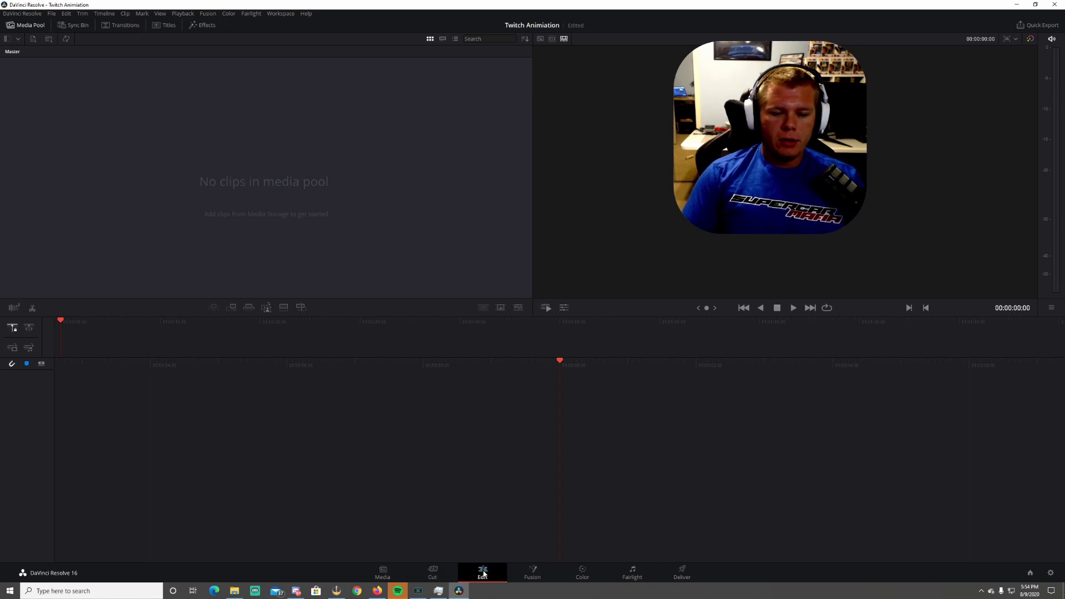
left_click(1050, 574)
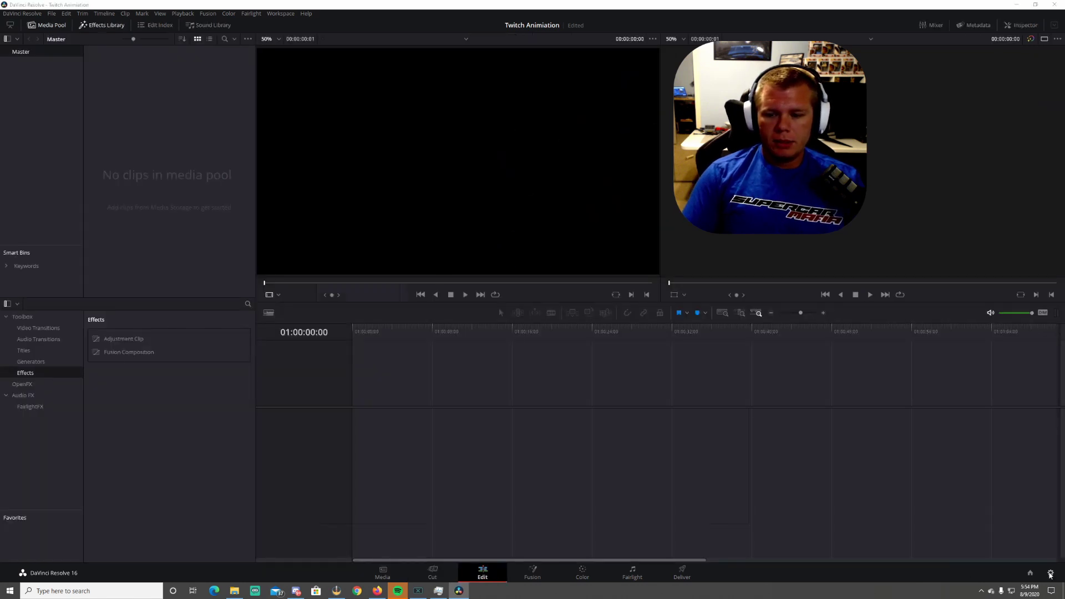
left_click(522, 171)
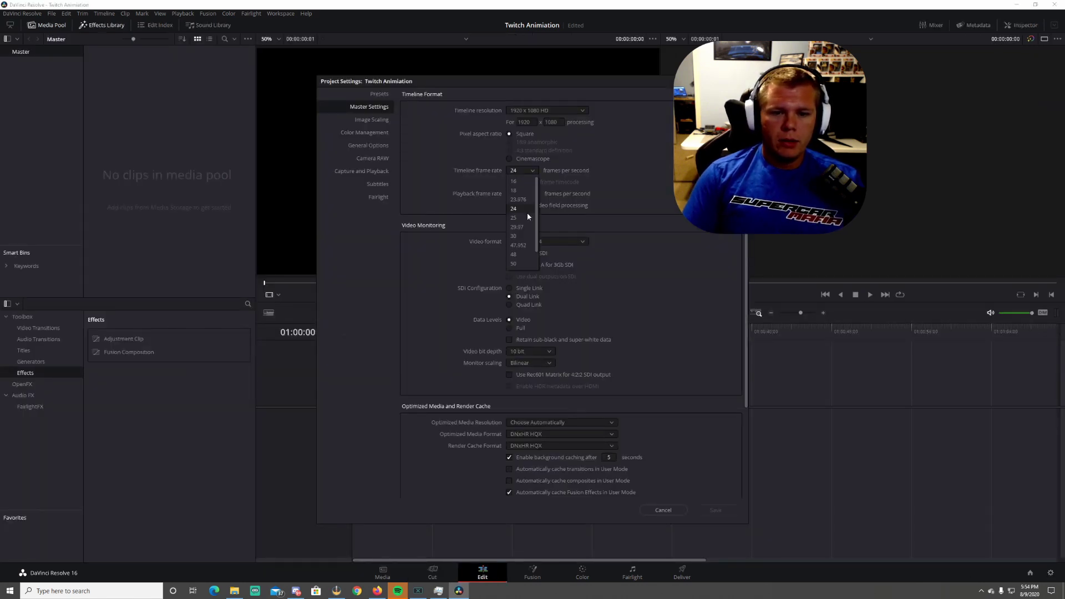
left_click(524, 237)
left_click(519, 194)
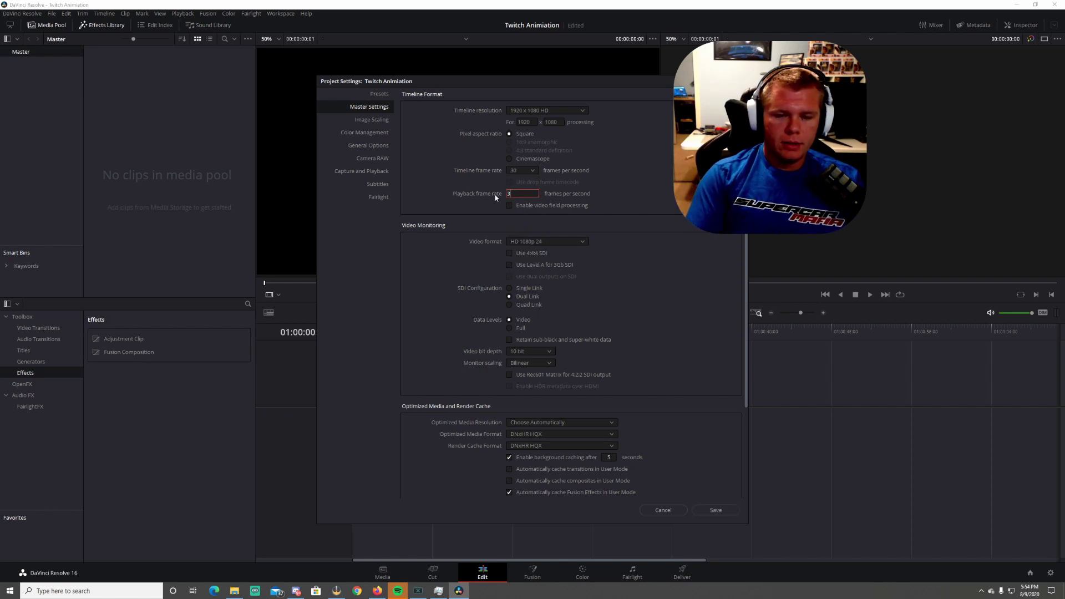
left_click(727, 512)
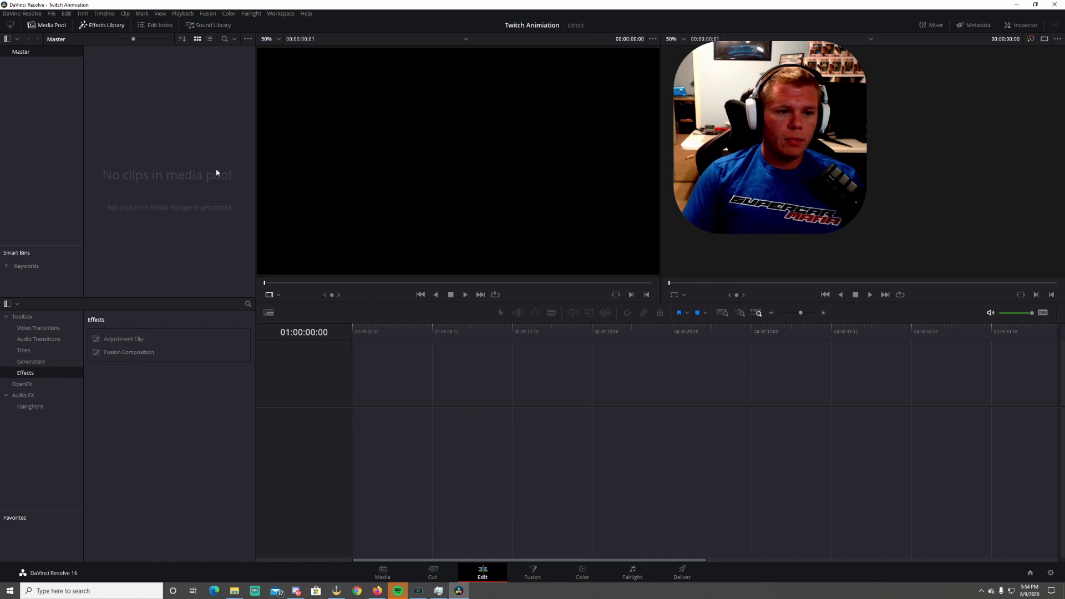
Create a new Fusion composition clip named "Twitch" in the media pool and place it at the start of the empty timeline
right_click(189, 199)
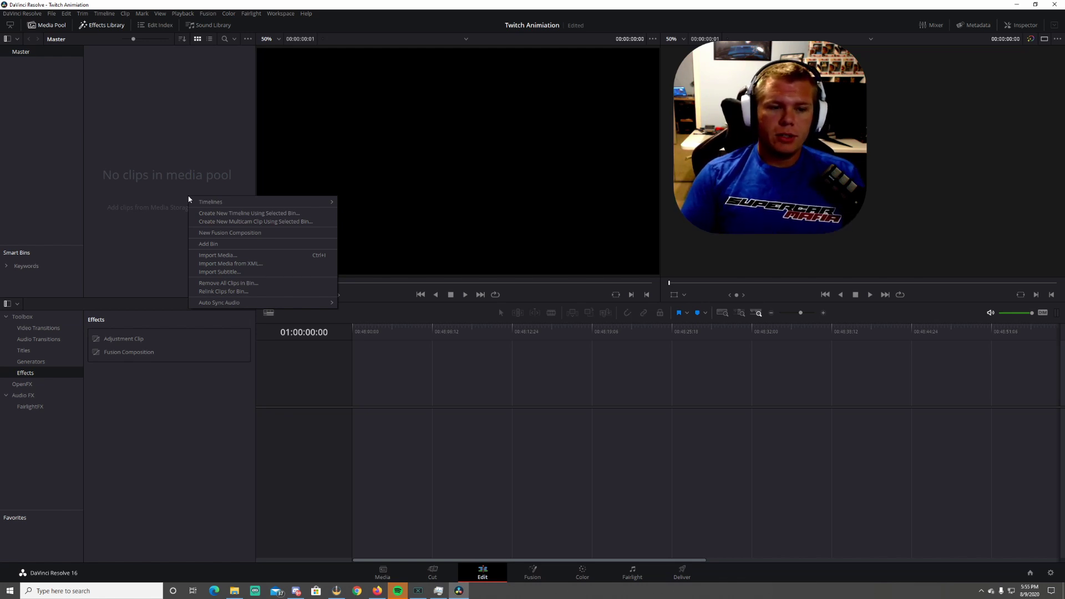
left_click(222, 233)
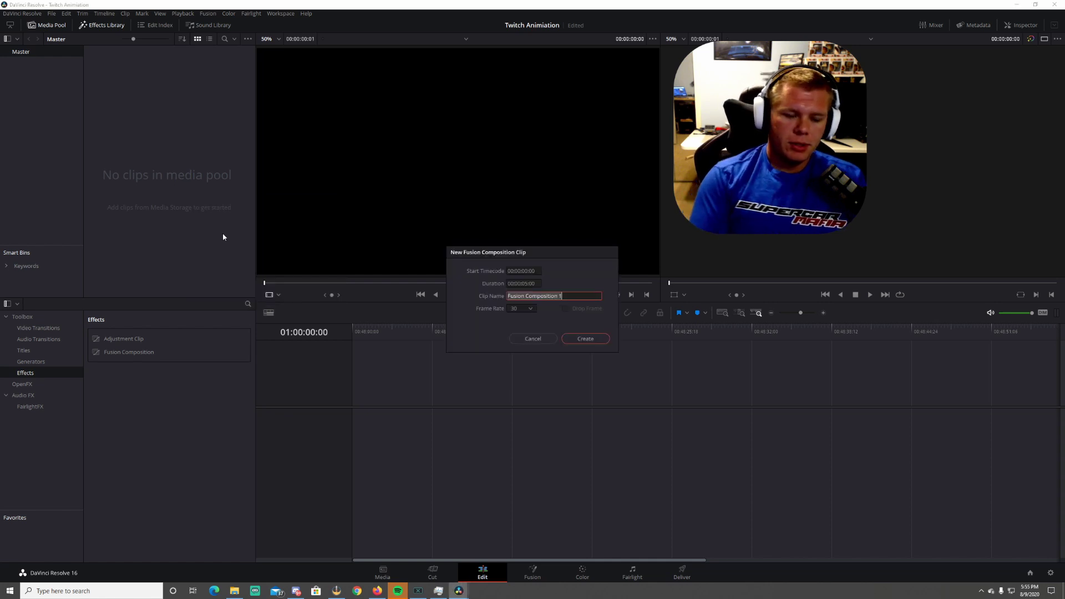
type("Twitch")
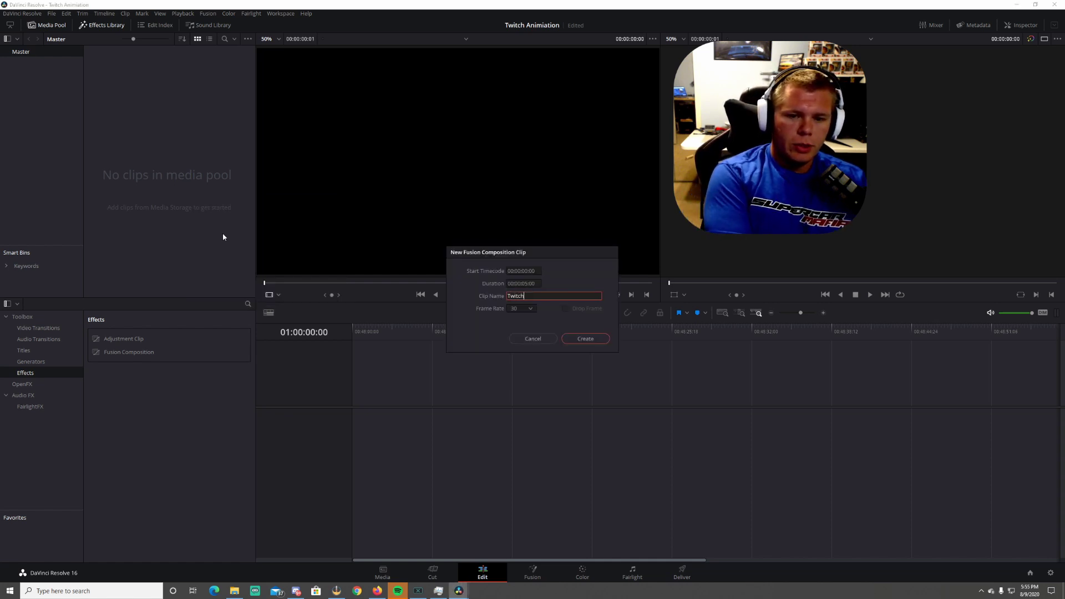
left_click(583, 338)
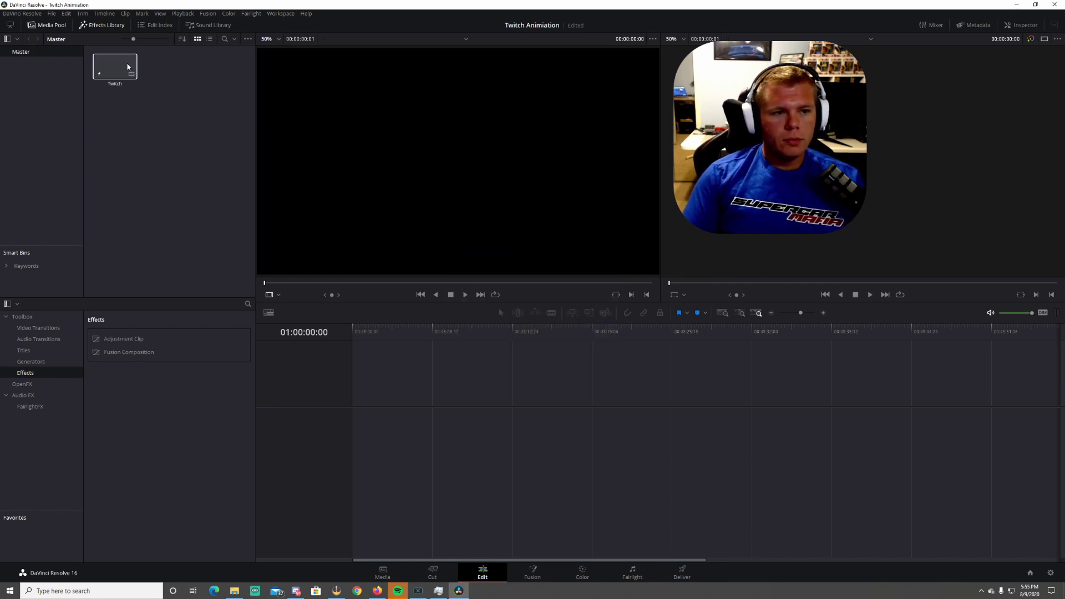
left_click_drag(115, 66, 354, 423)
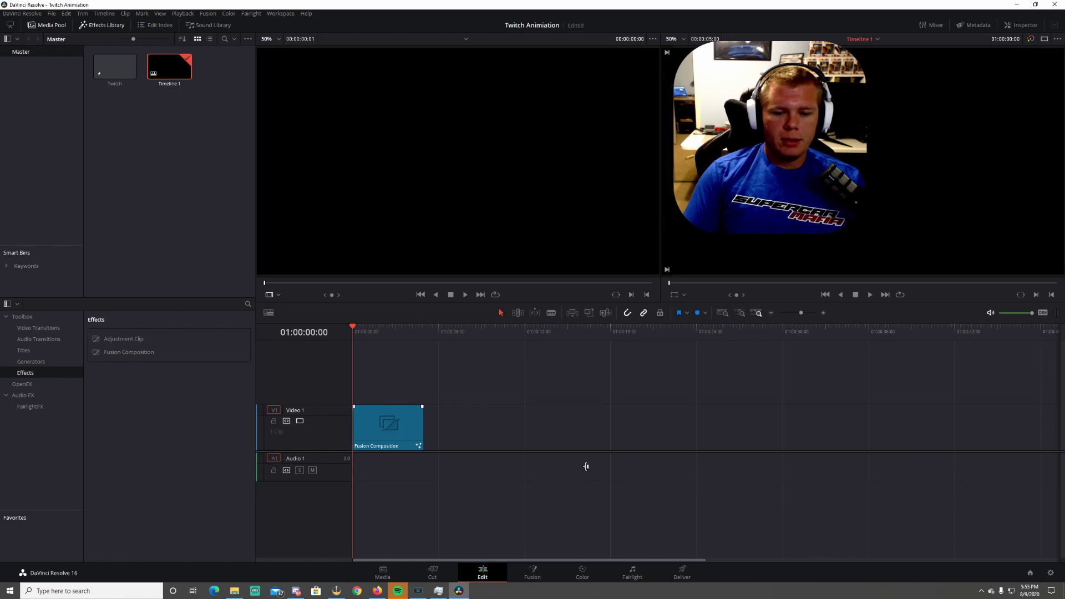
Open the composition on the Fusion page, move the MediaOut1 node aside, and add a solid white Background node
left_click(532, 574)
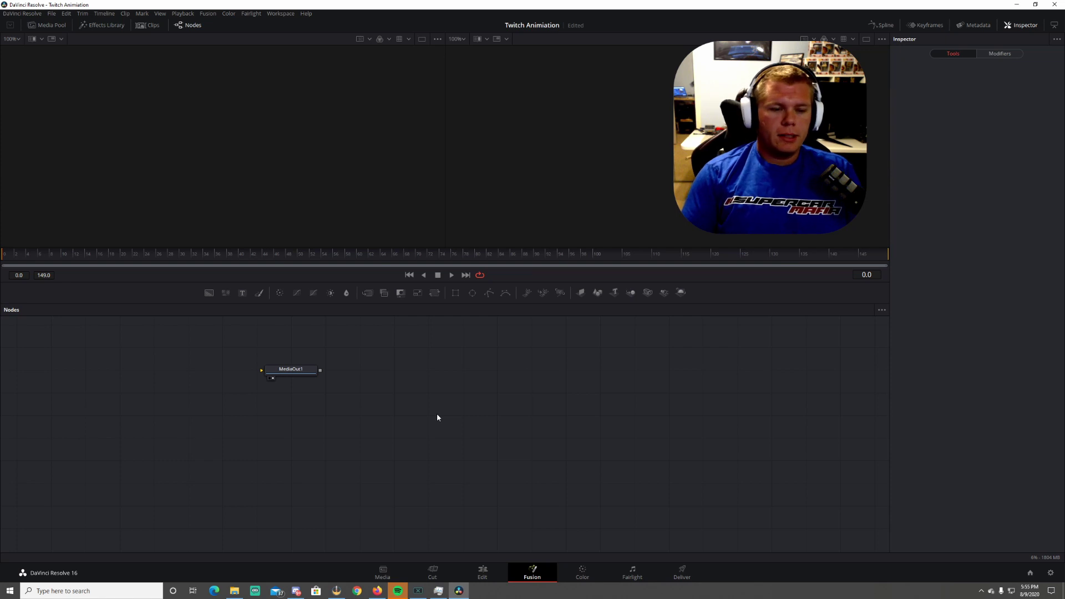
left_click_drag(311, 378, 697, 504)
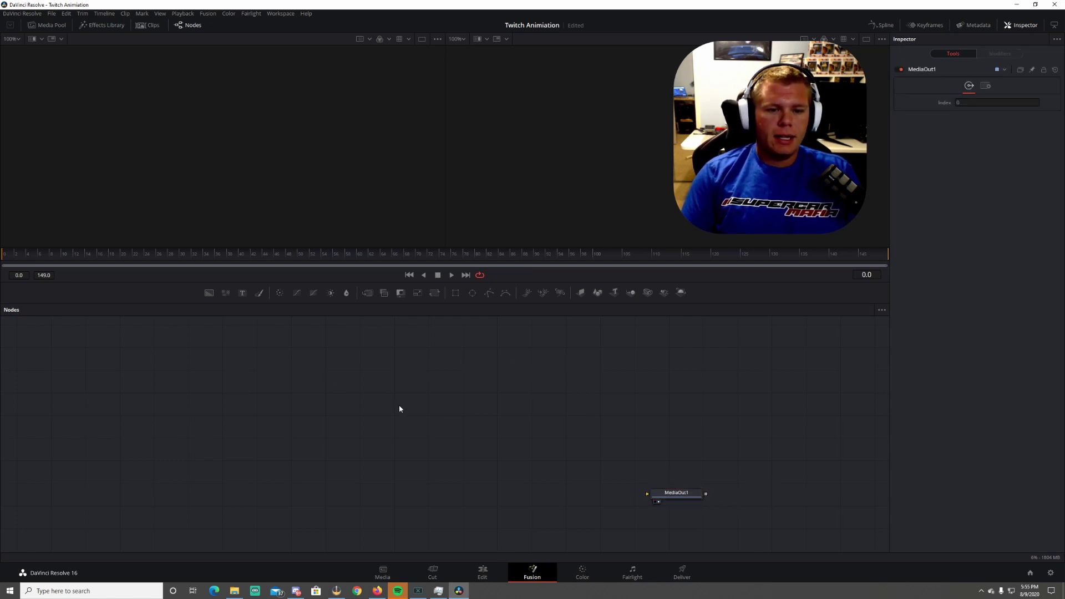
left_click(209, 292)
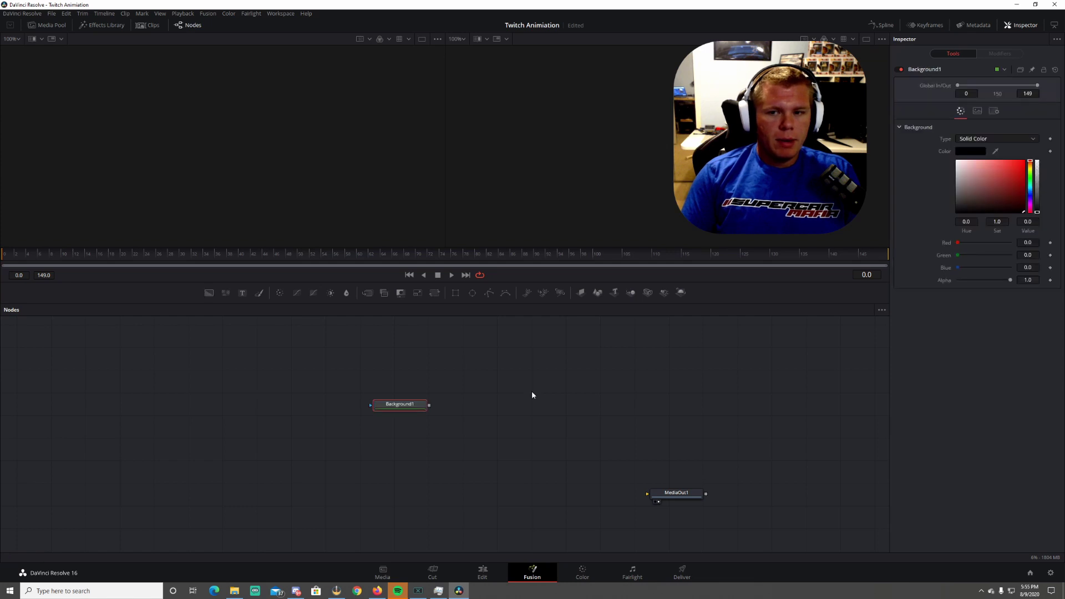
left_click_drag(973, 197, 930, 139)
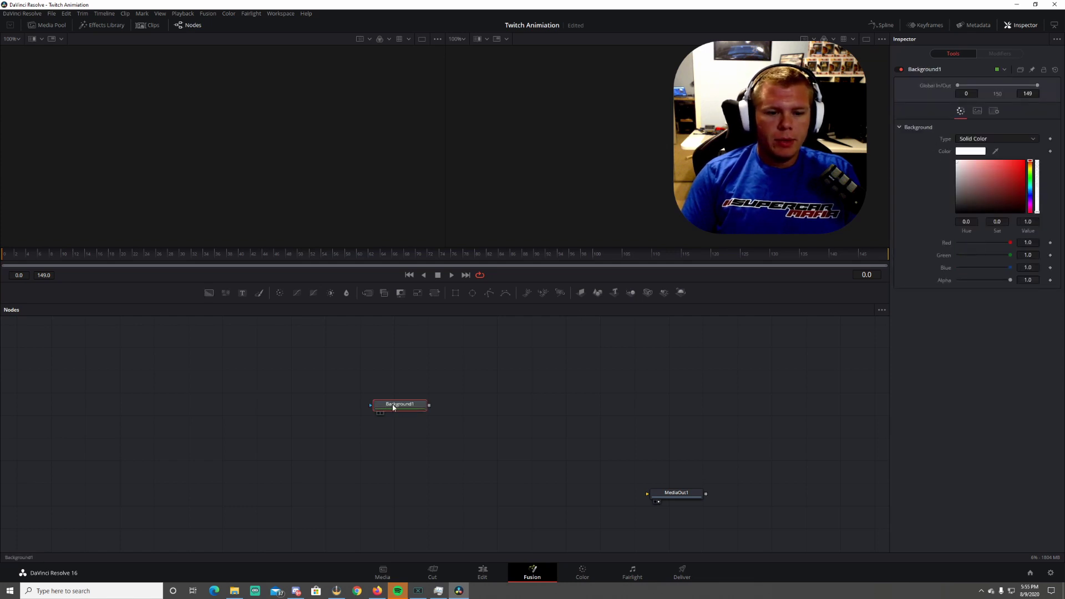
Show the Background1 node in the first viewer and try toggling its display in both viewers
left_click_drag(393, 408, 209, 96)
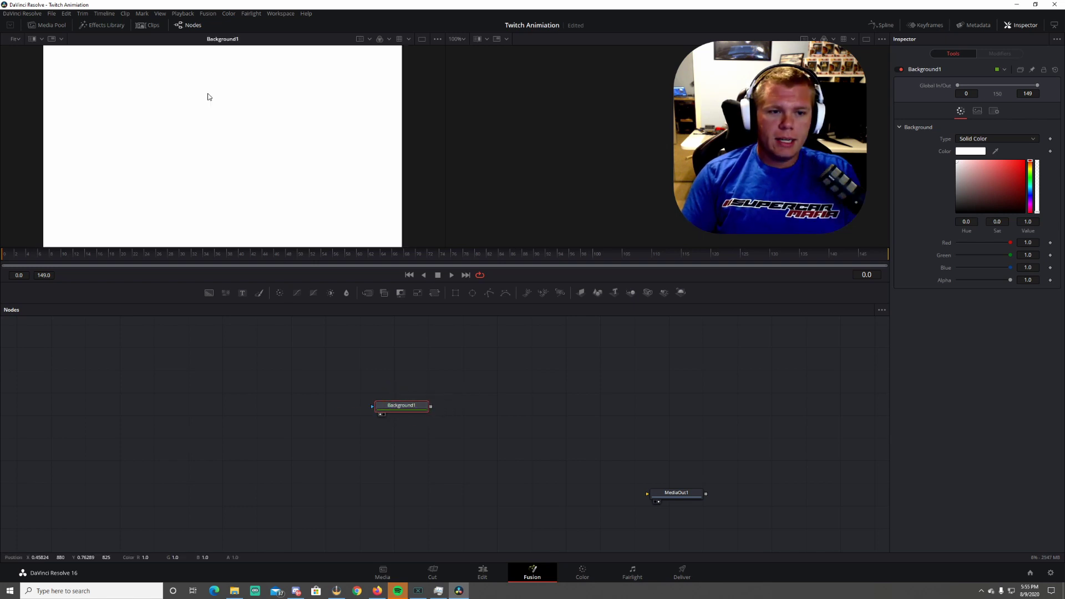
left_click(380, 416)
left_click(380, 417)
left_click(381, 417)
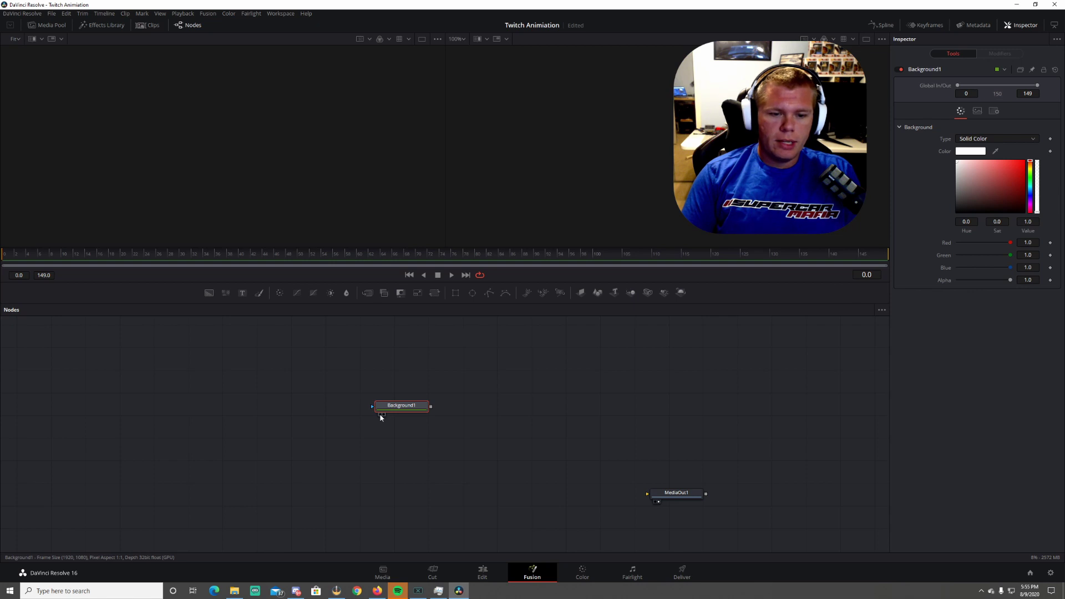
left_click(381, 417)
left_click(383, 417)
left_click(384, 417)
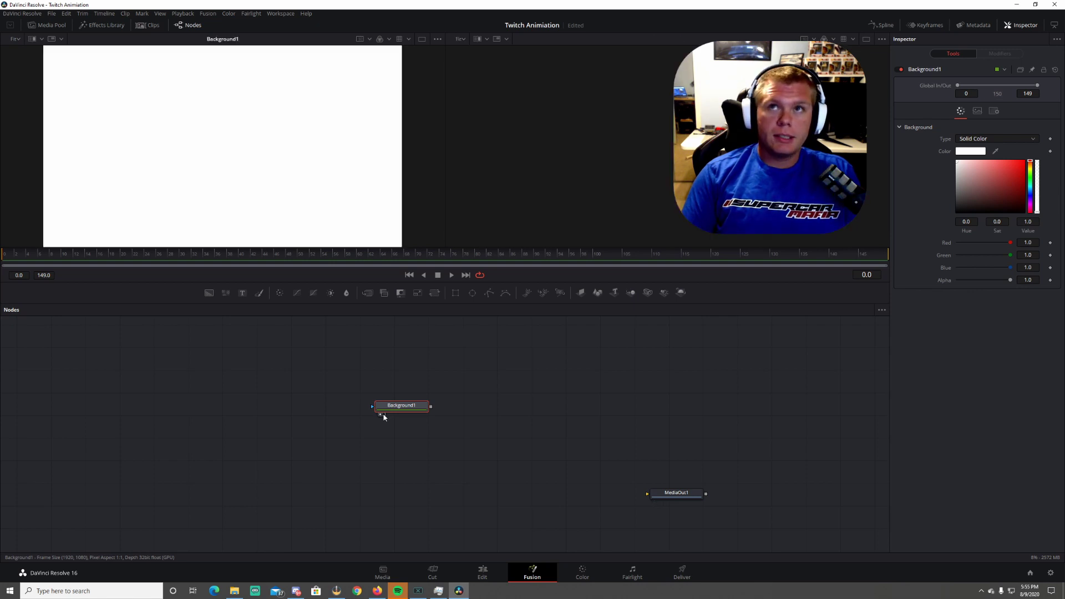
left_click(383, 416)
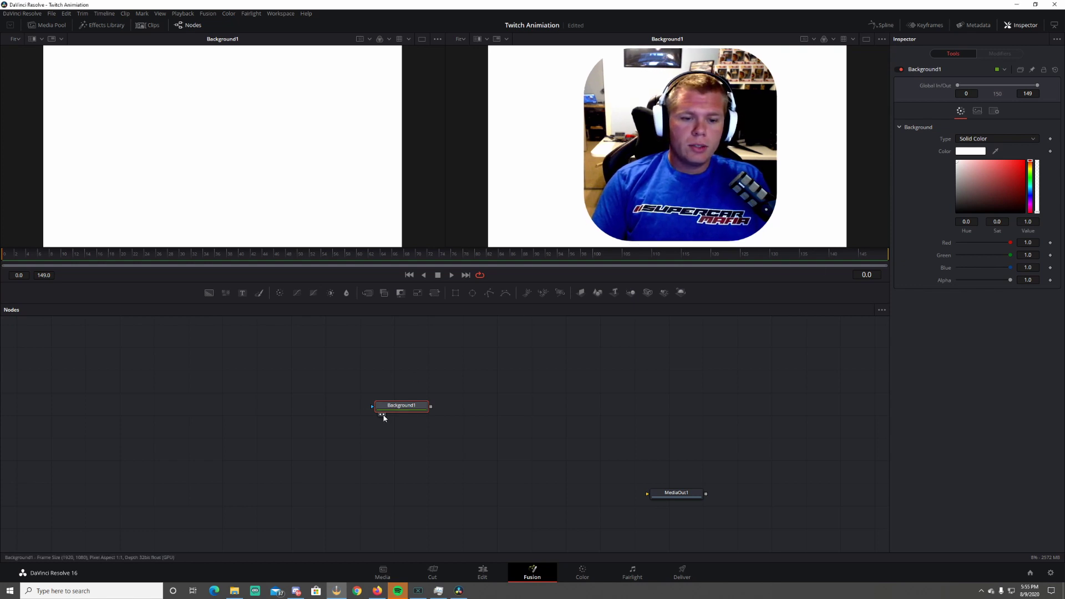
Move the Background1 node away from MediaOut1 and rename it "BG1"
left_click_drag(389, 414, 253, 397)
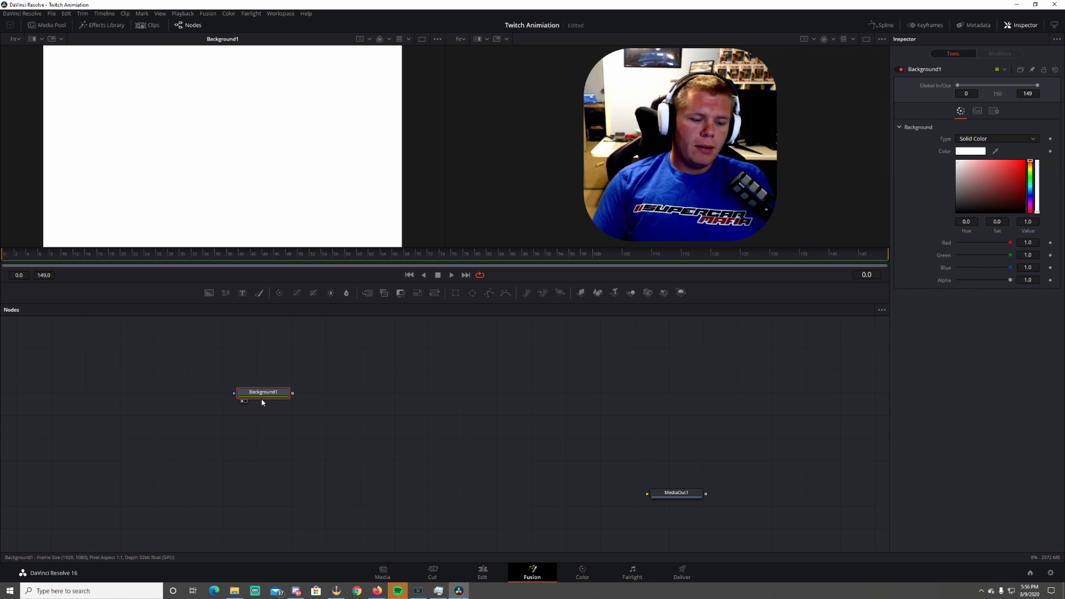
key("F2")
type("BG1")
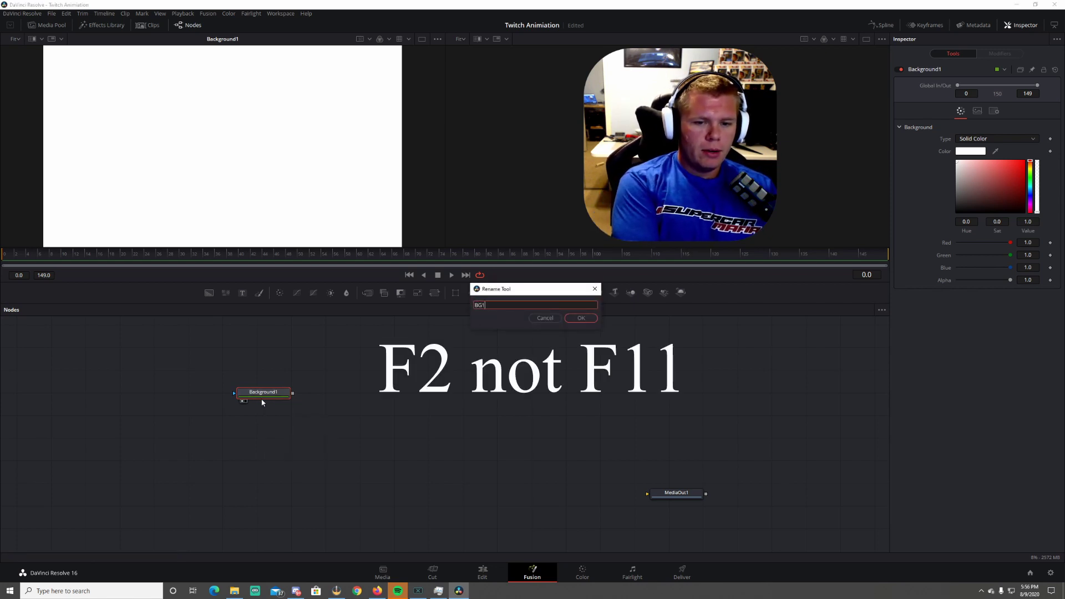
key("Return")
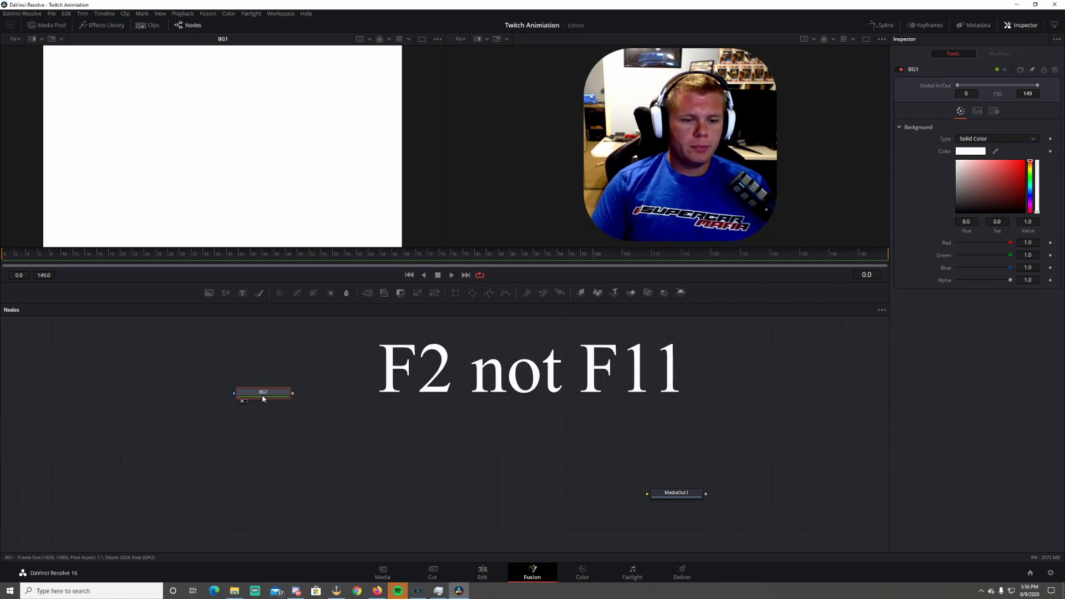
left_click_drag(262, 402, 275, 416)
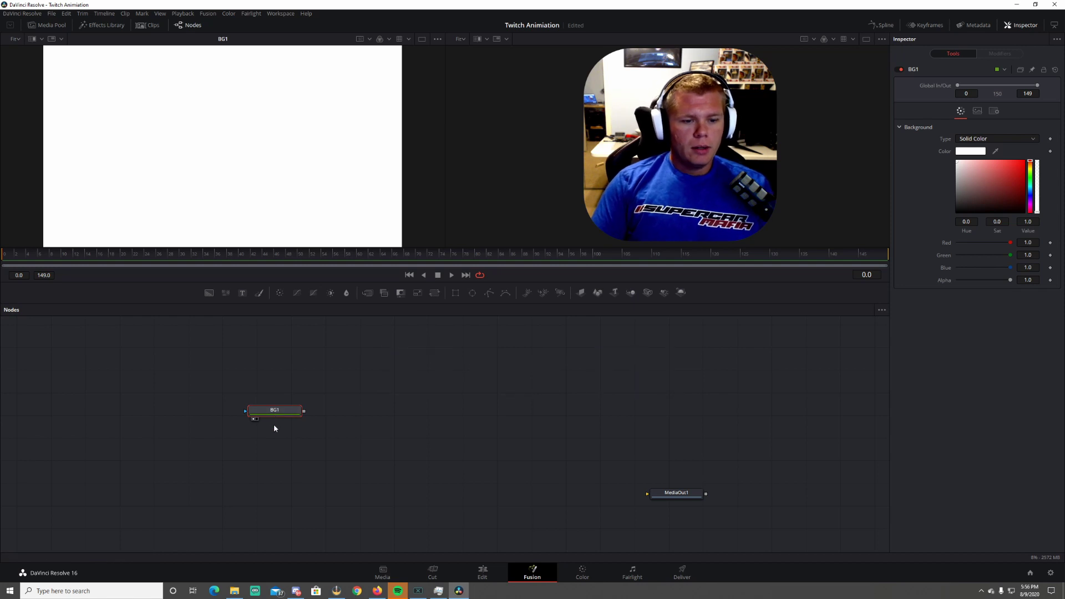
Add an Ellipse mask to the BG1 node and place it just before BG1 in the node graph
left_click(473, 294)
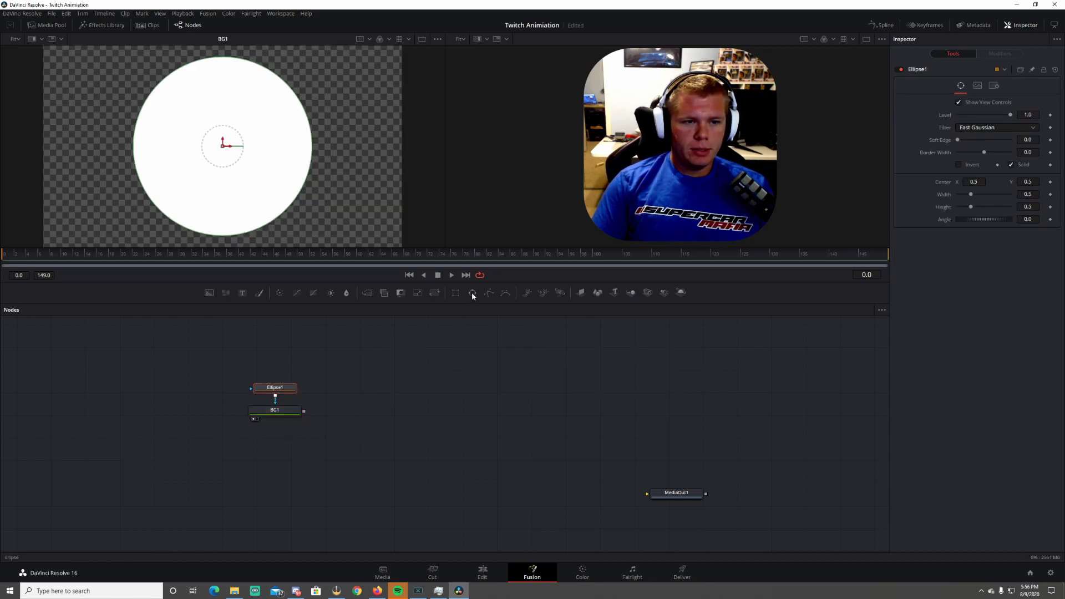
left_click_drag(274, 391, 201, 415)
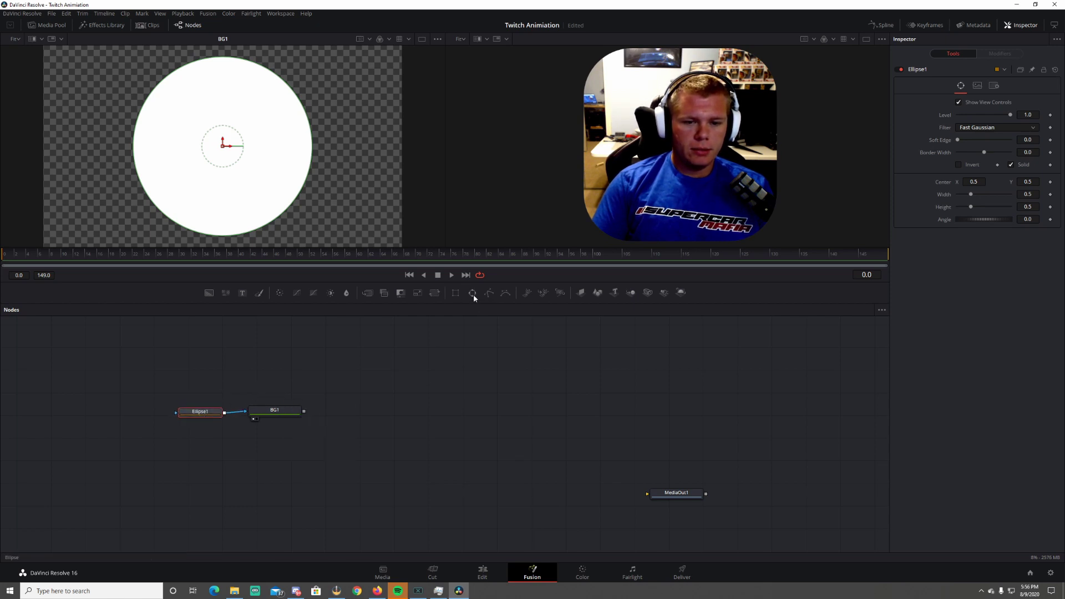
left_click_drag(206, 419, 206, 416)
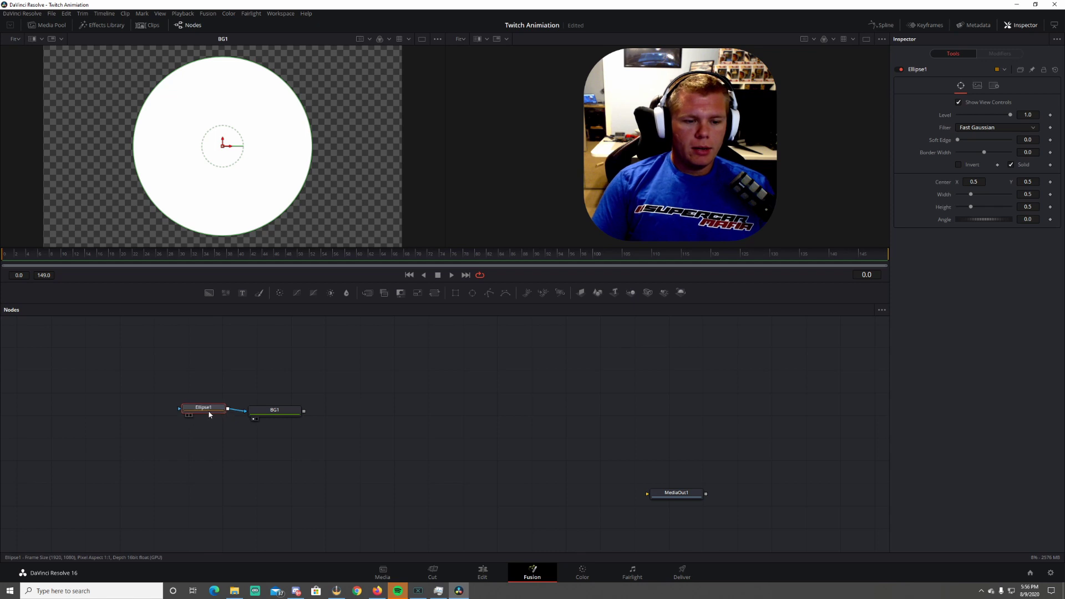
Line up all tools to the grid and align the Ellipse1 and BG1 nodes side by side in one row
right_click(393, 380)
mouse_move(428, 411)
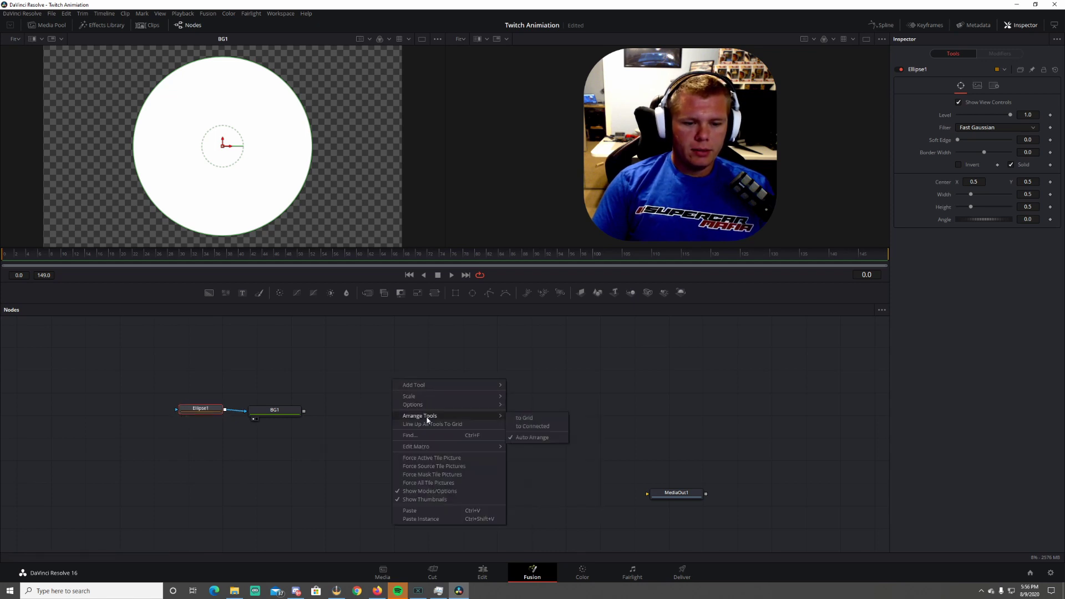
left_click(466, 424)
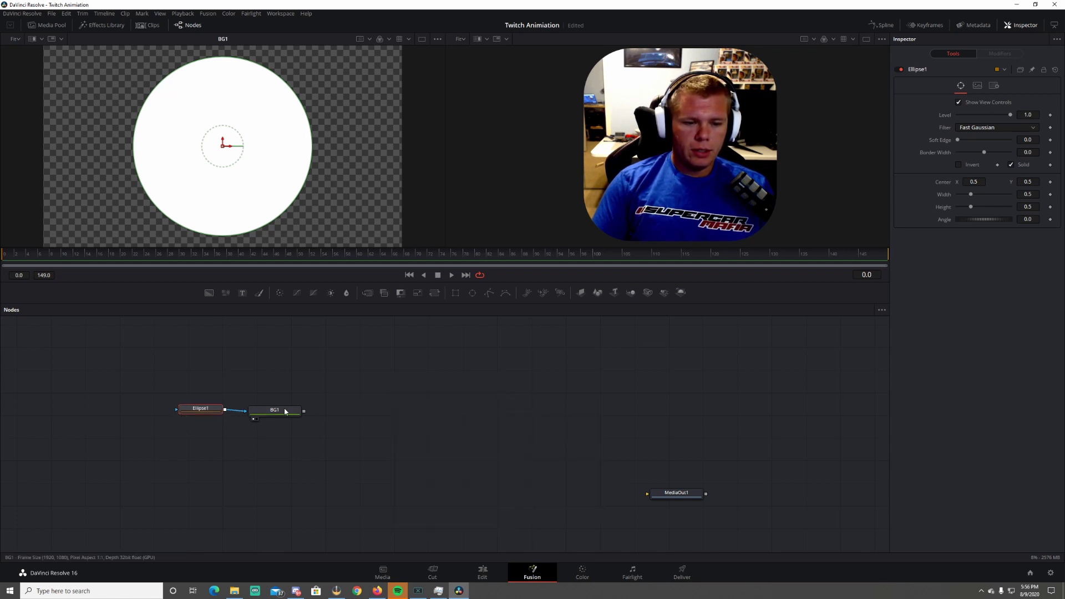
left_click_drag(285, 411, 301, 393)
left_click_drag(202, 409, 224, 415)
left_click_drag(280, 393, 280, 460)
left_click_drag(226, 415, 227, 461)
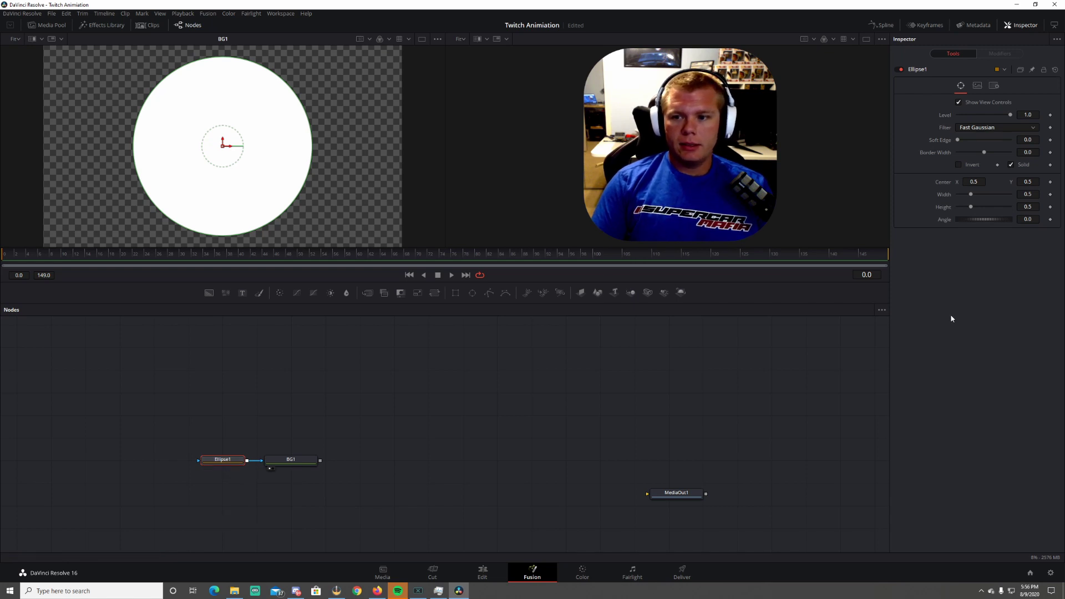
Set the Ellipse1 mask's width and height to 0.3 and deselect the node
left_click(1028, 194)
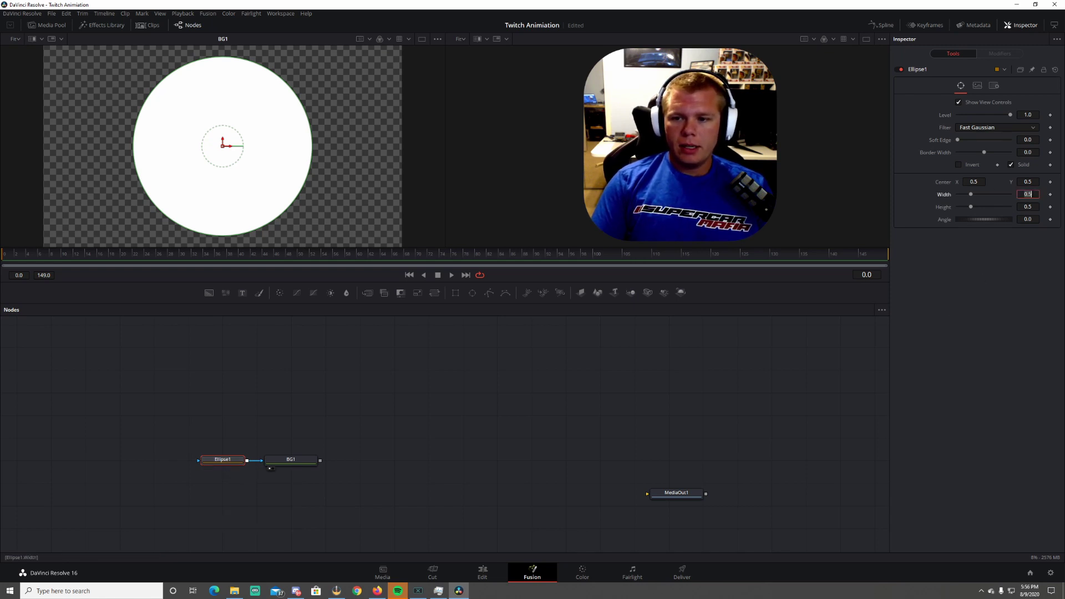
type("0.3")
key("Tab")
type("0.3")
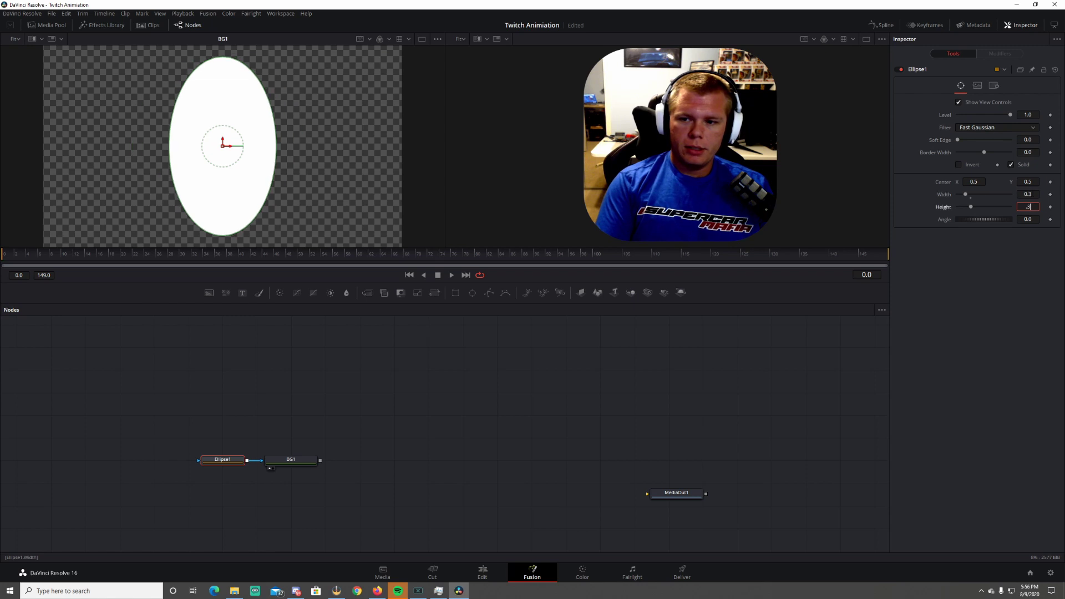
key("Tab")
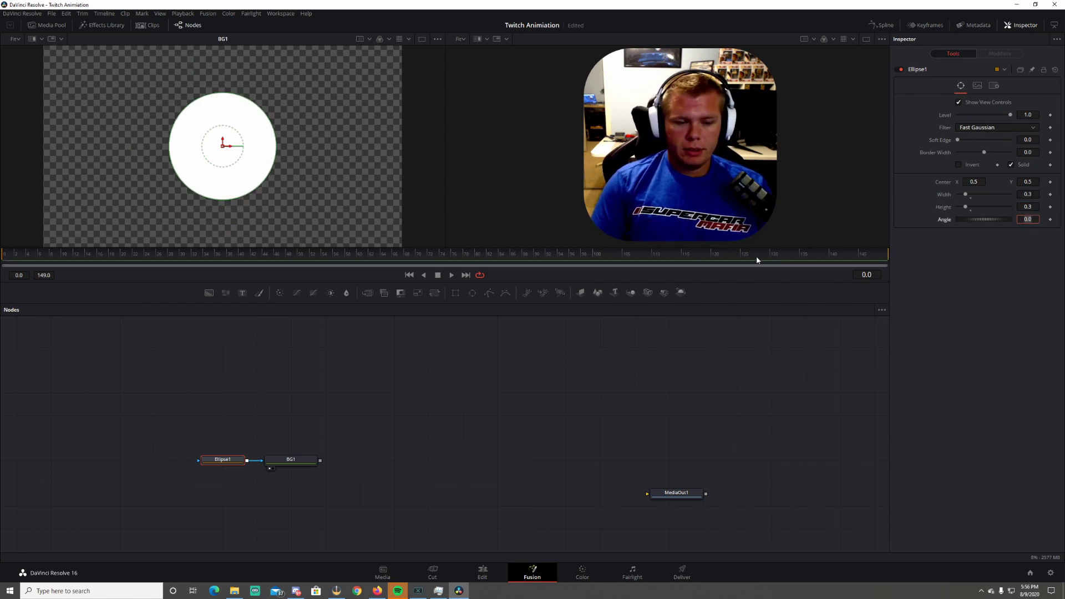
left_click(320, 382)
left_click(305, 382)
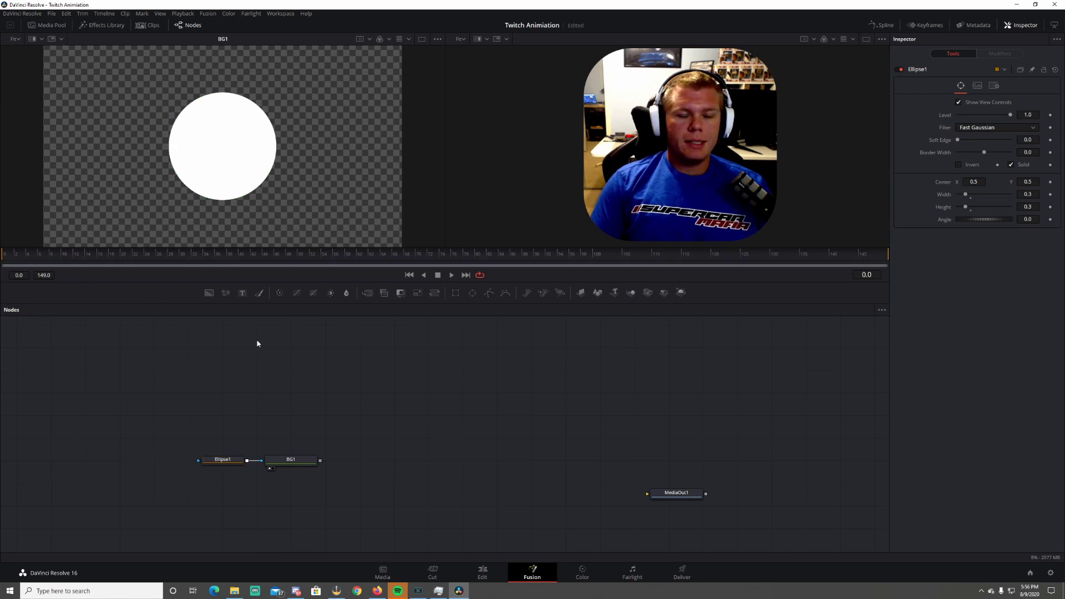
Import twitch.png into the media pool and add it to the node graph above the Ellipse1 node
left_click(54, 25)
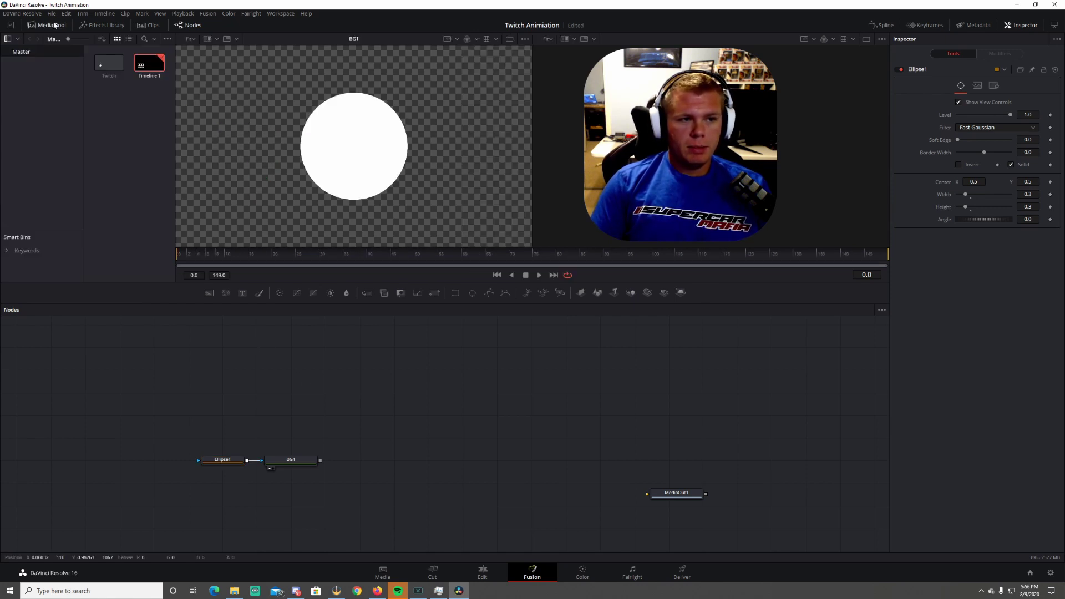
right_click(122, 149)
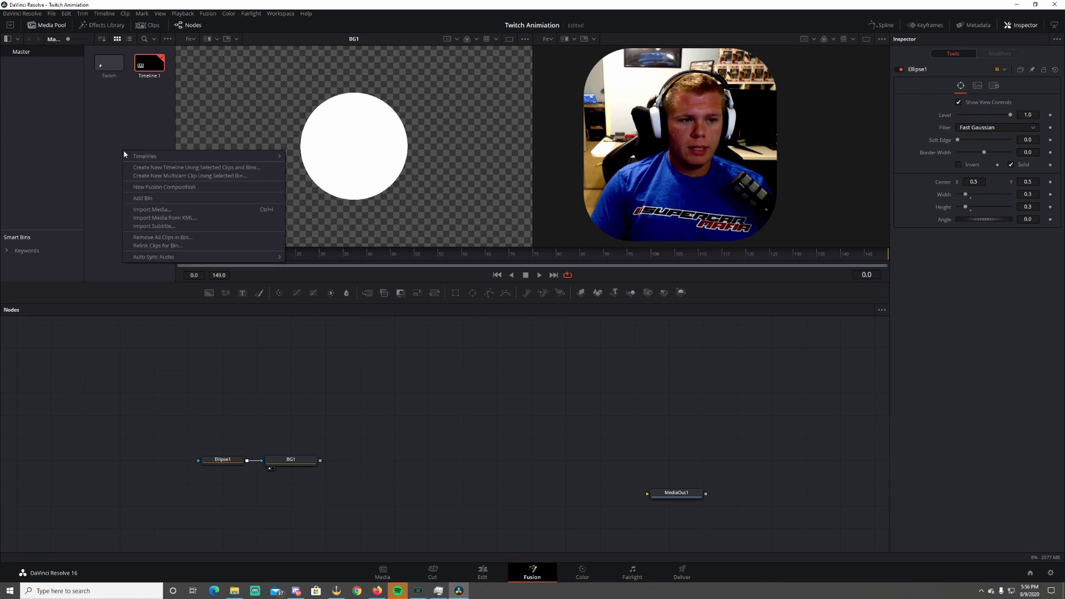
left_click(159, 211)
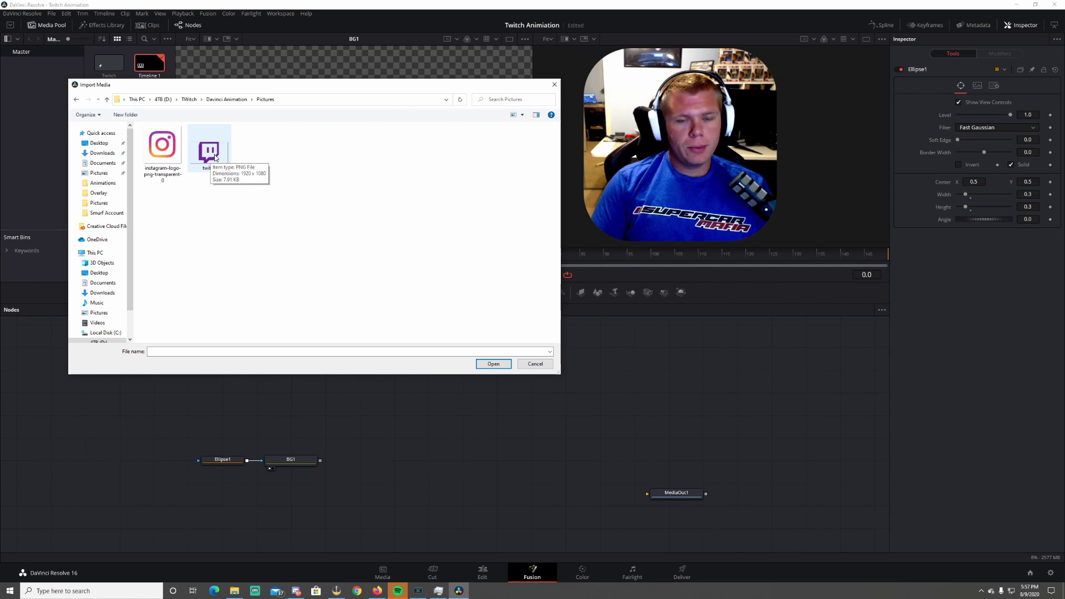
double_click(213, 155)
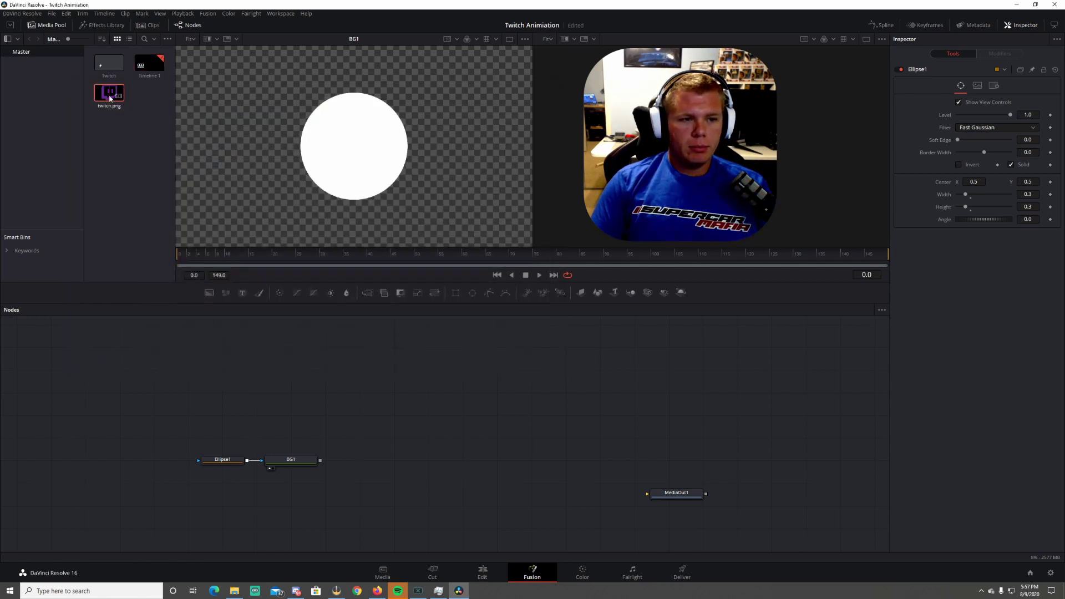
left_click_drag(110, 96, 176, 393)
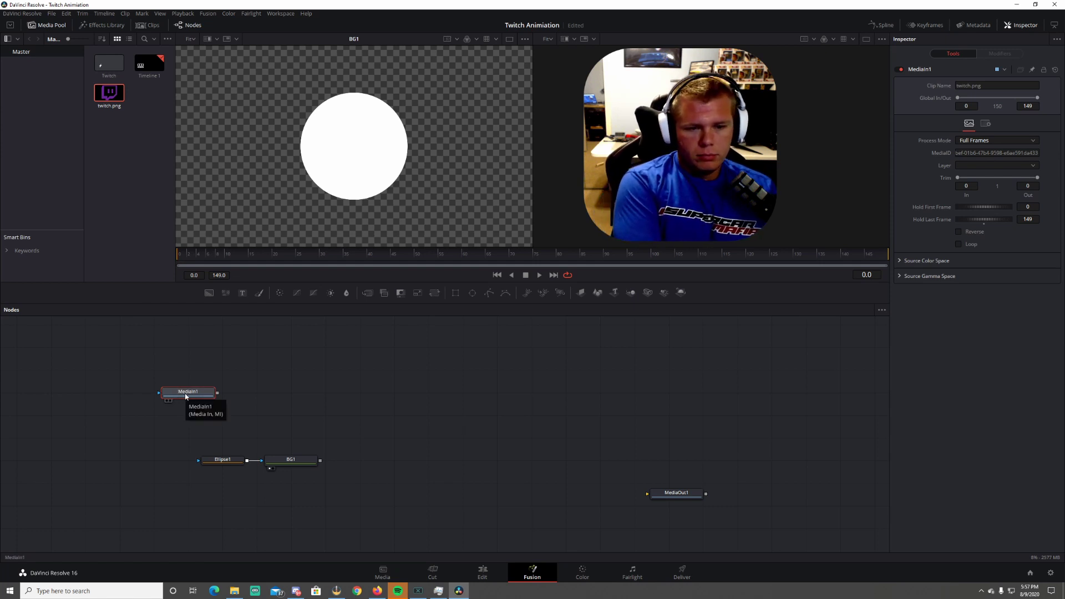
Rename the MediaIn1 node as "Twitch Logo" and place it directly above the Ellipse1 node
key("F2")
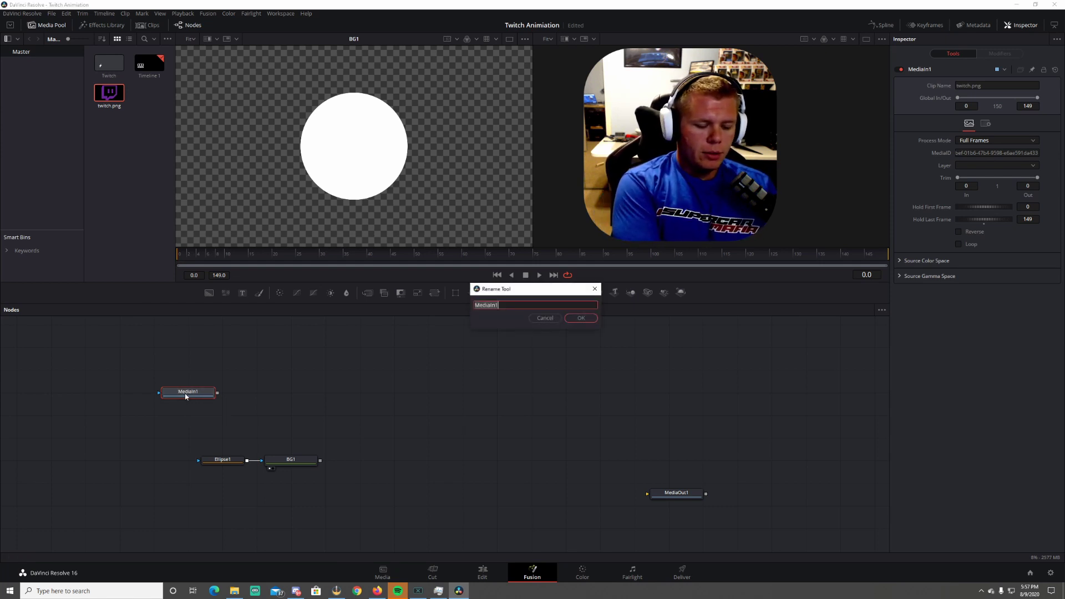
type("Twitch L")
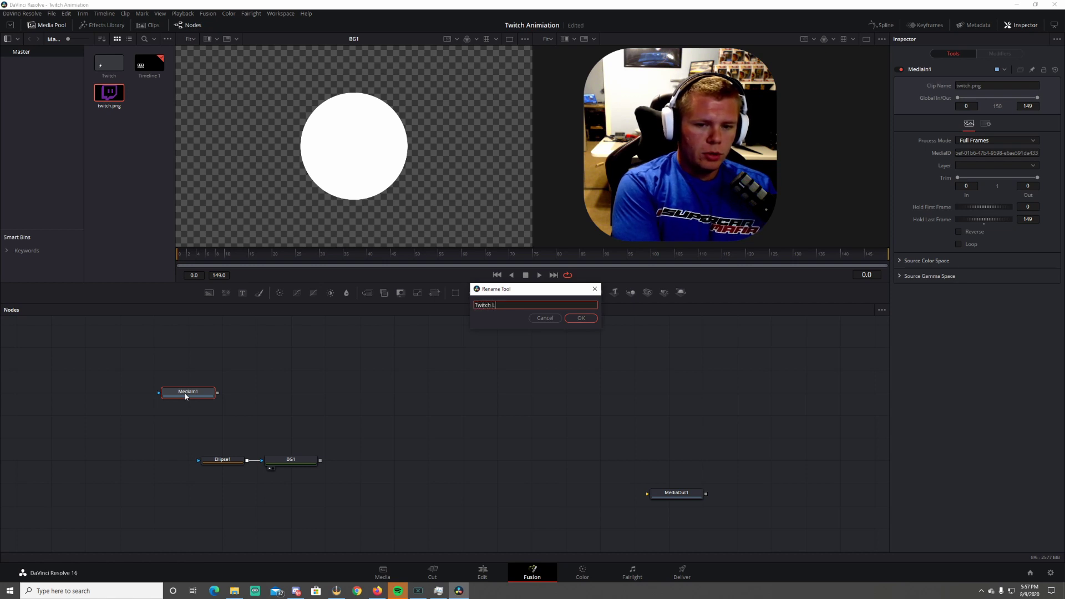
type("ogo")
key("Return")
left_click_drag(186, 396, 221, 419)
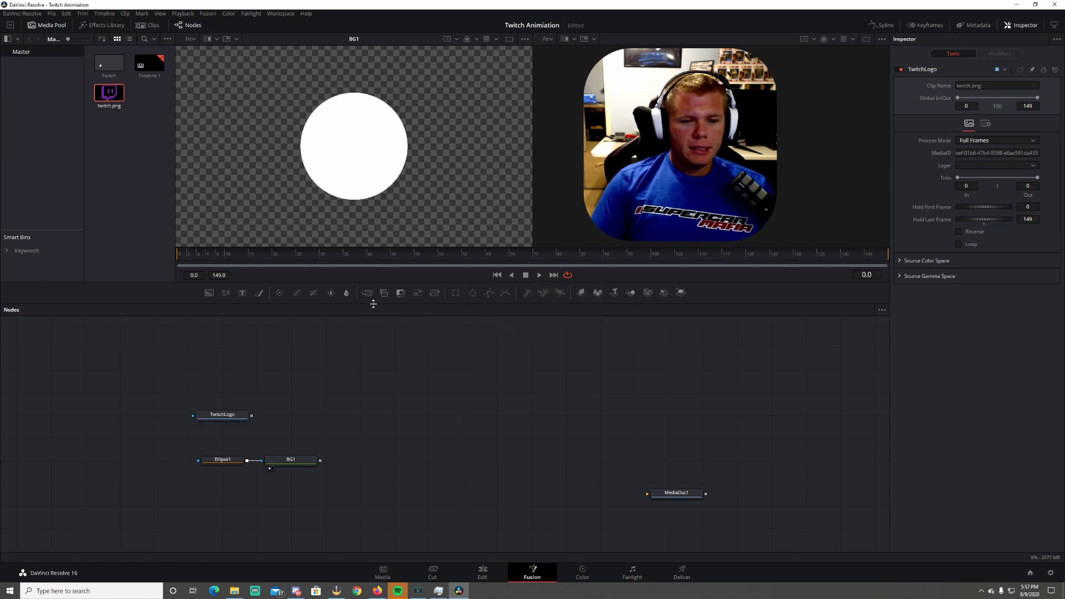
Add a Merge node that combines TwitchLogo as foreground over BG1 as background, and display the Merge1 result in the first viewer
left_click(368, 292)
left_click_drag(292, 371, 326, 416)
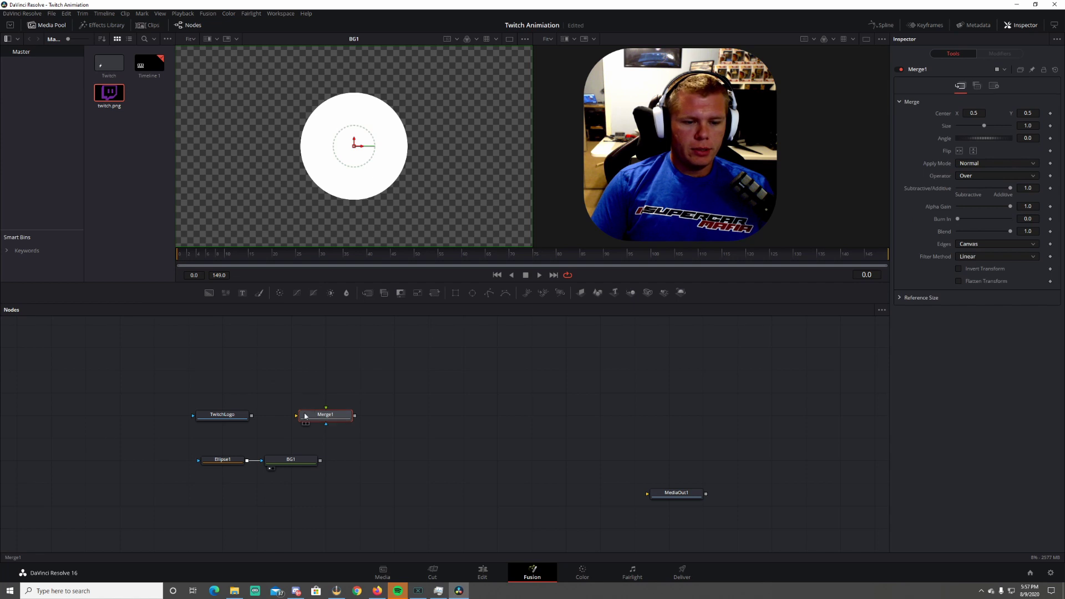
left_click_drag(252, 419, 326, 412)
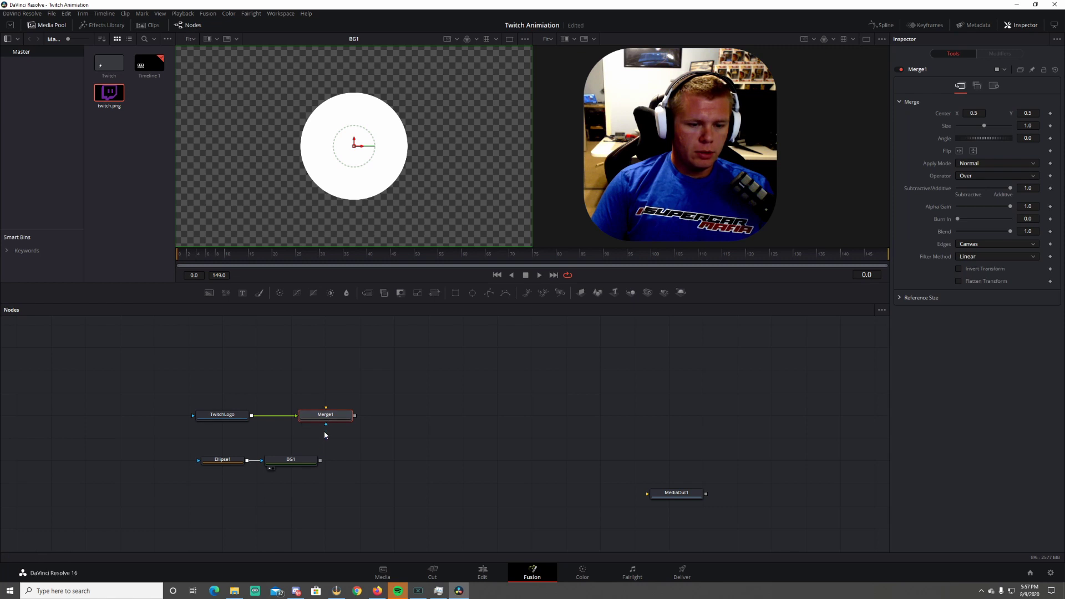
left_click_drag(321, 463, 337, 420)
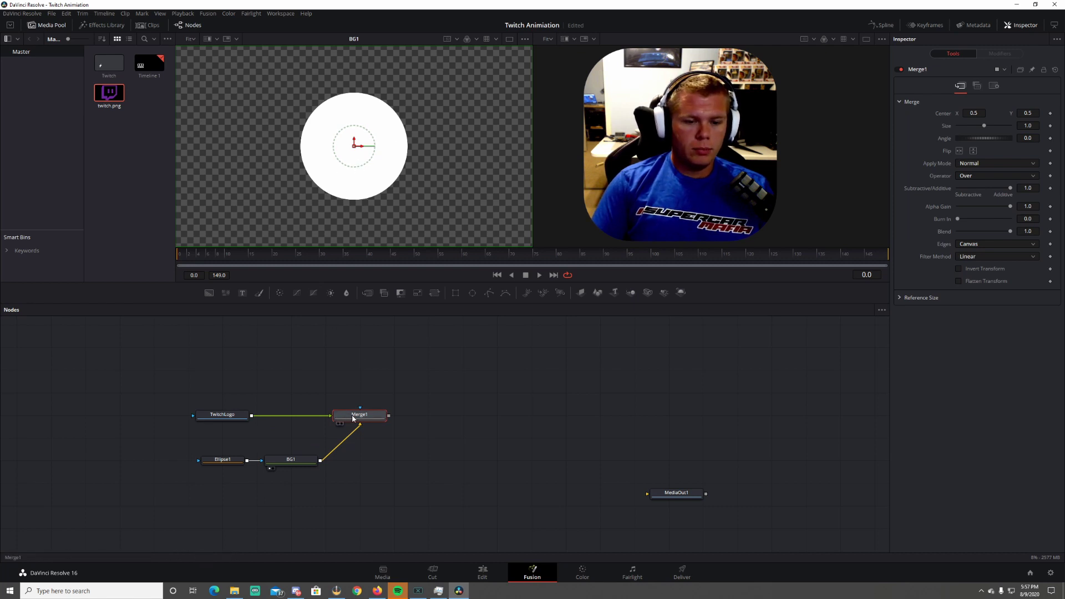
left_click_drag(354, 419, 368, 91)
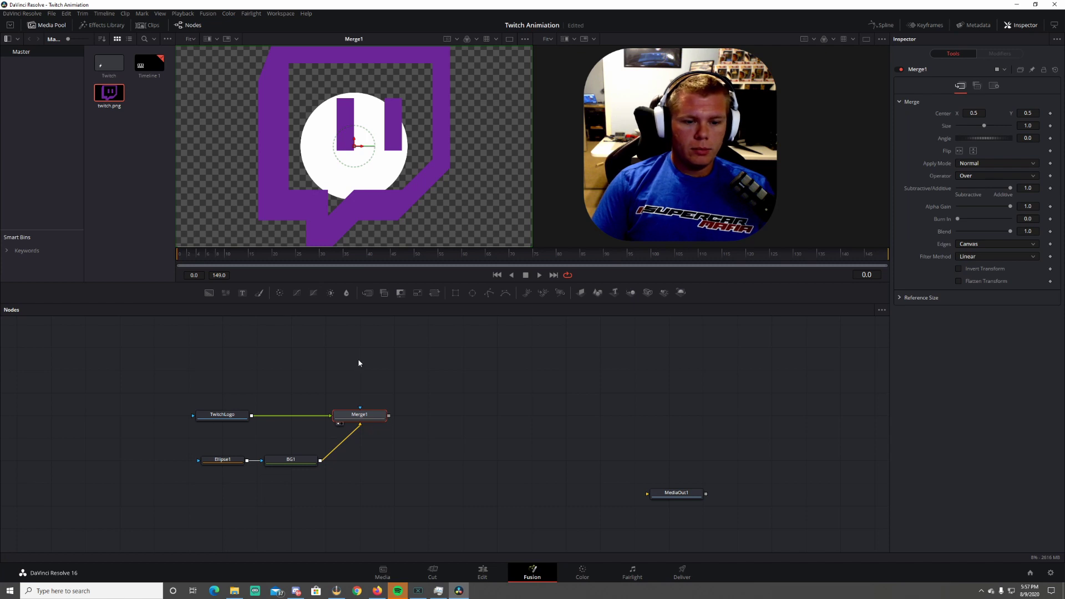
left_click(339, 424)
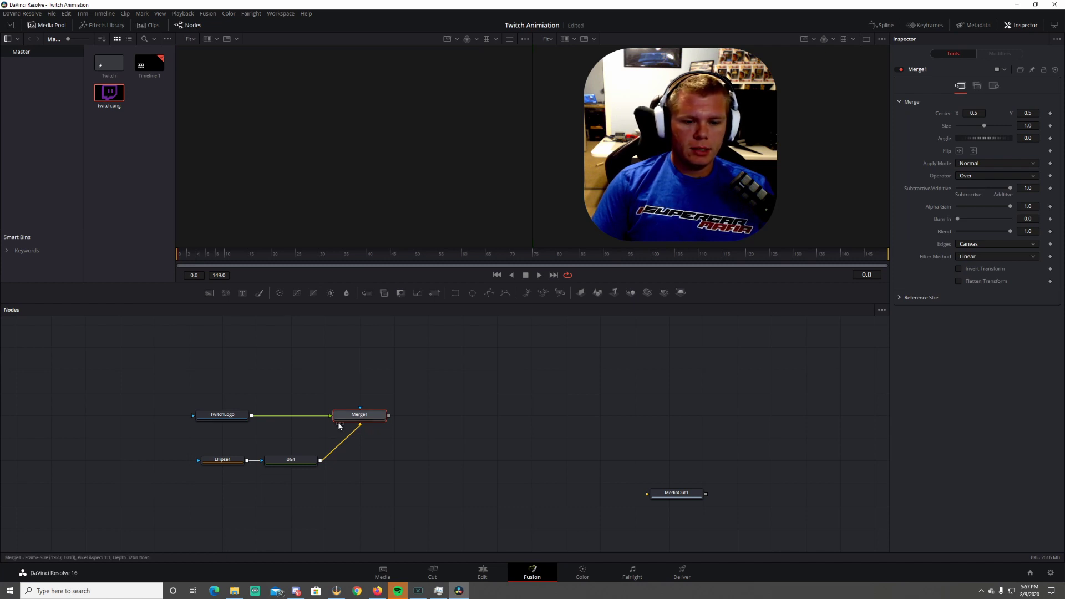
left_click(339, 423)
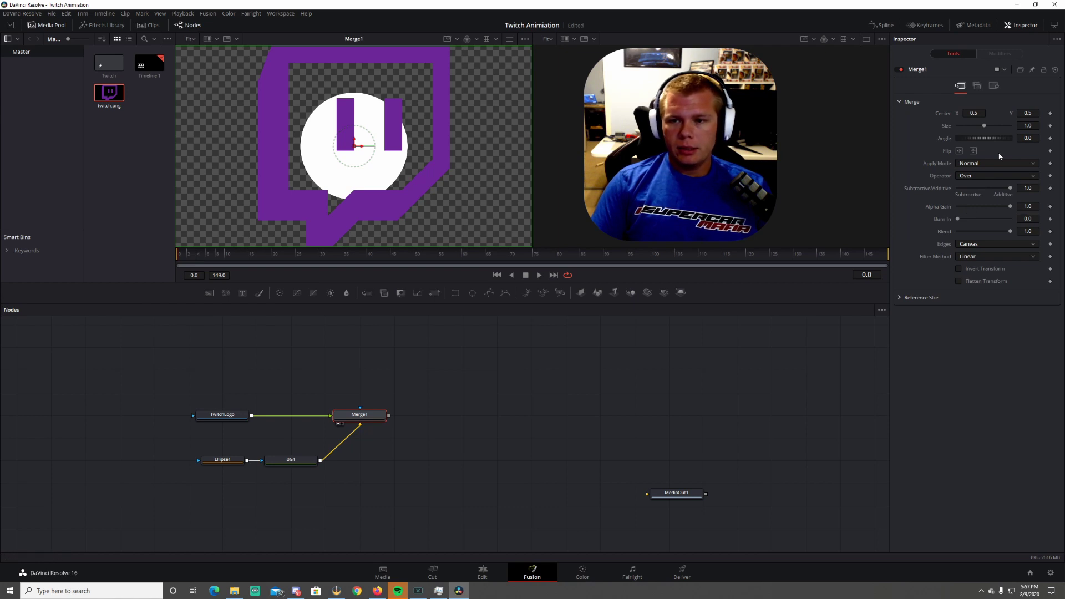
Set the Merge1 size to 0.35 so the logo fits inside the white circle
left_click_drag(984, 126, 969, 127)
left_click(1032, 126)
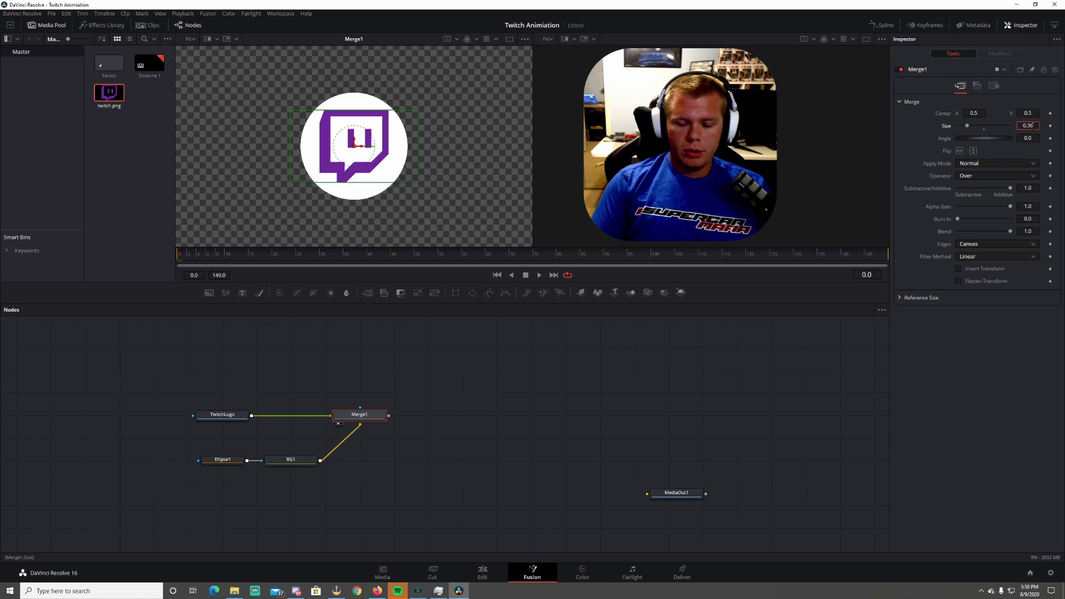
key("BackSpace")
type("5")
key("Tab")
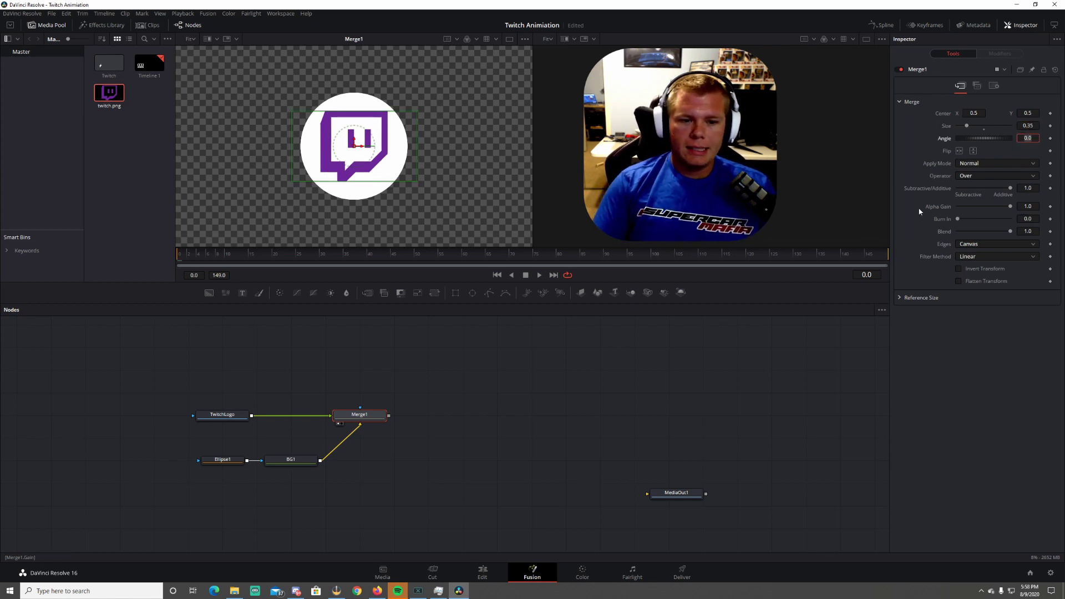
key("Return")
Arrange TwitchLogo and Merge1 side by side in a compact row just above the Ellipse1 and BG1 nodes
left_click_drag(225, 416, 225, 438)
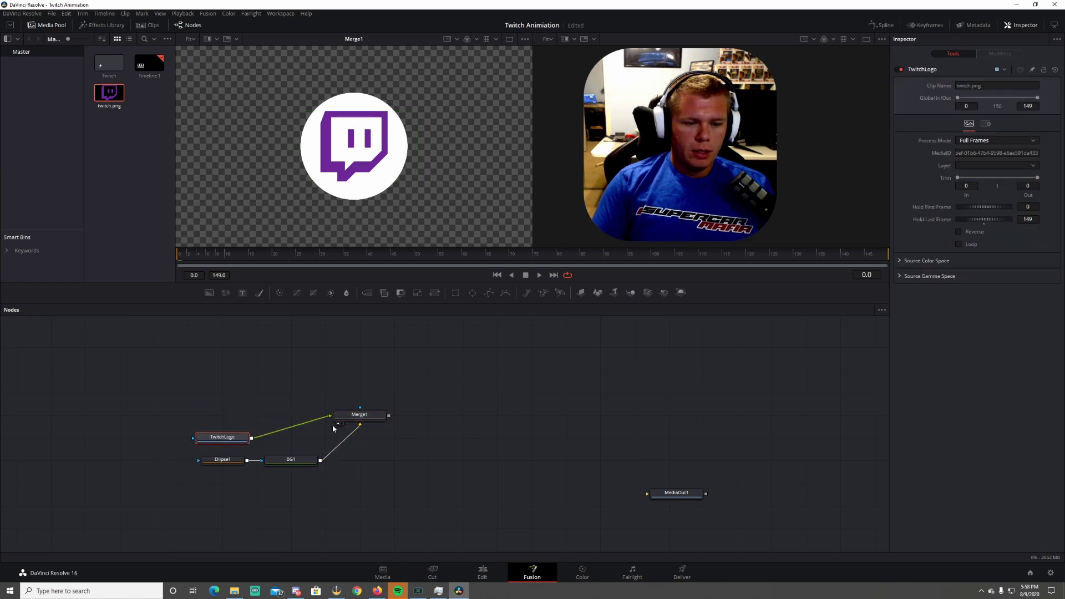
left_click_drag(367, 415, 333, 439)
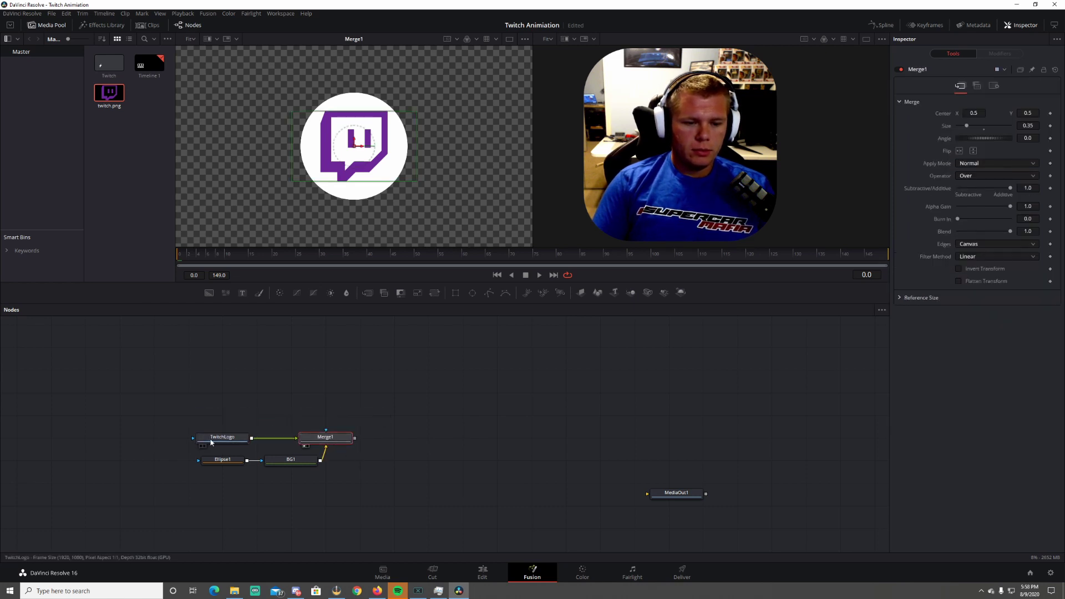
left_click_drag(233, 437, 267, 439)
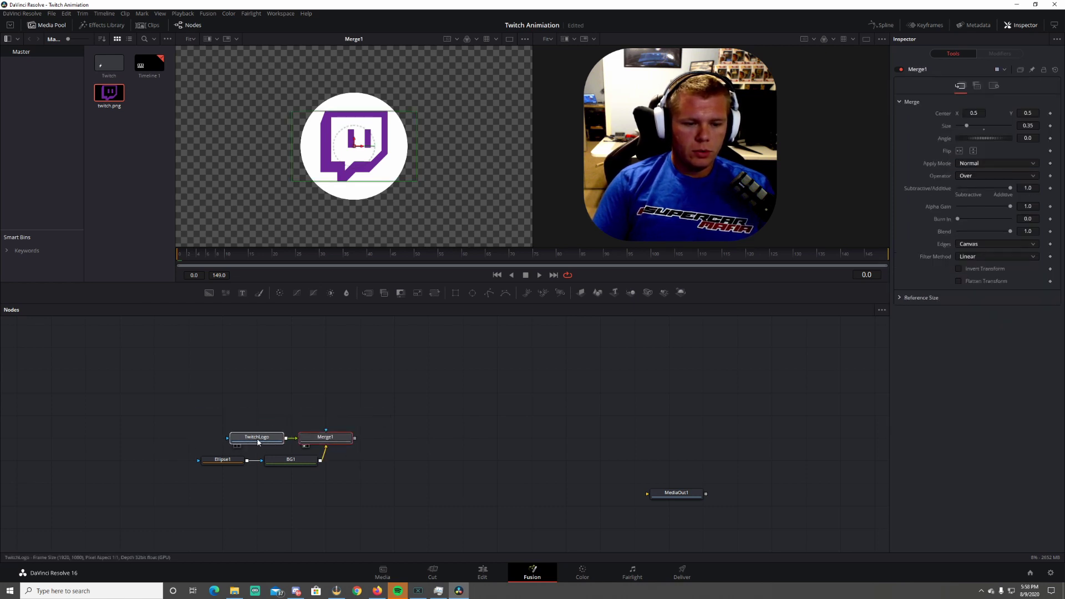
left_click(119, 409)
Add a Transform node fed by the Merge1 output in the same row and display it in the first viewer
left_click(435, 292)
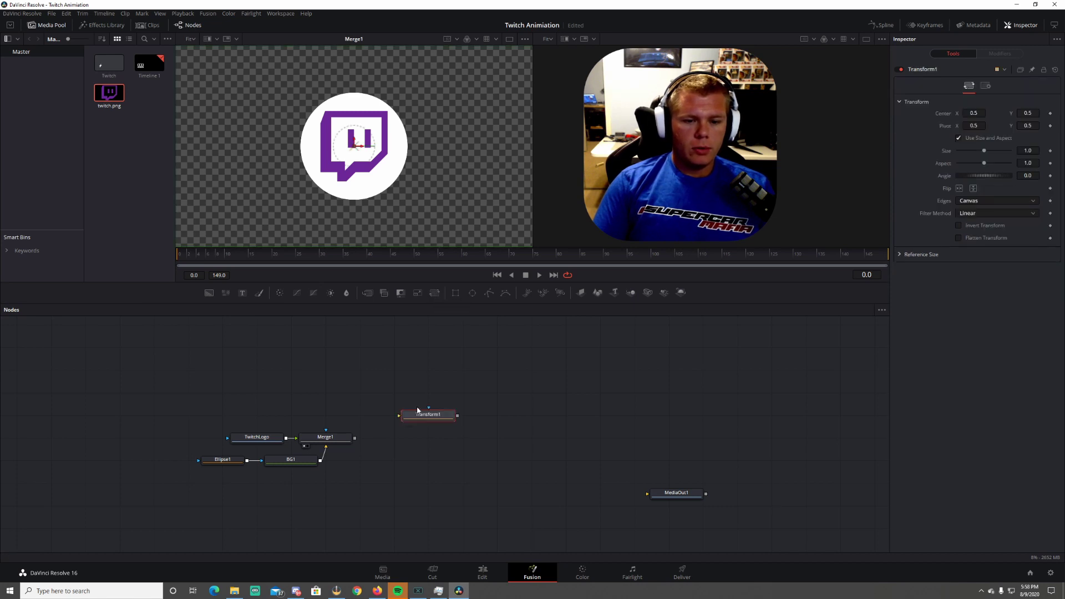
left_click_drag(440, 417, 417, 442)
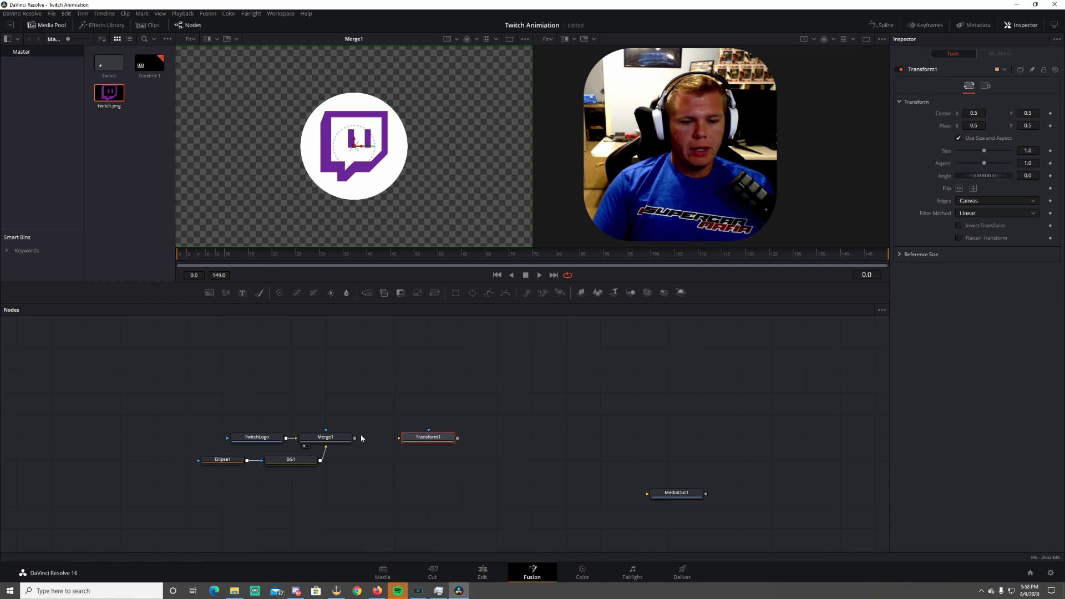
left_click_drag(355, 438, 399, 439)
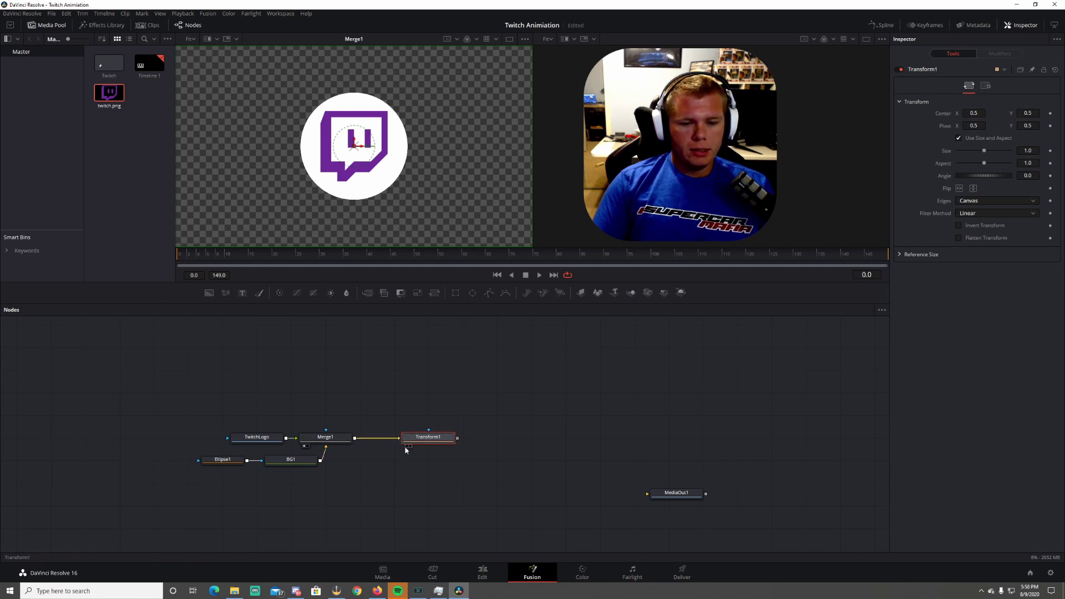
left_click(407, 446)
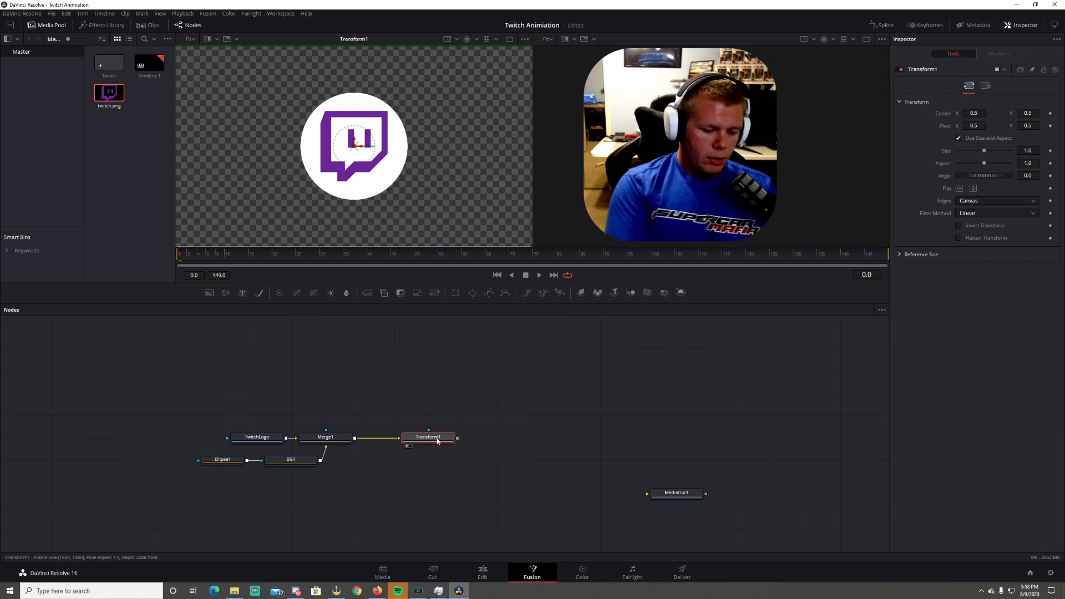
Rename the Transform1 node as "Animation1"
key("F2")
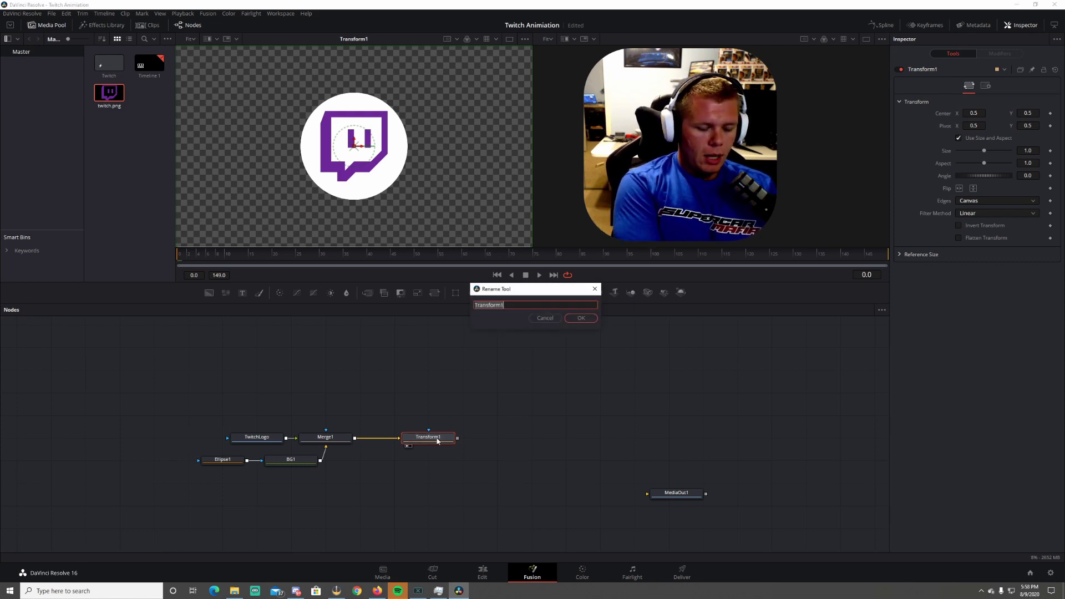
type("Animation1")
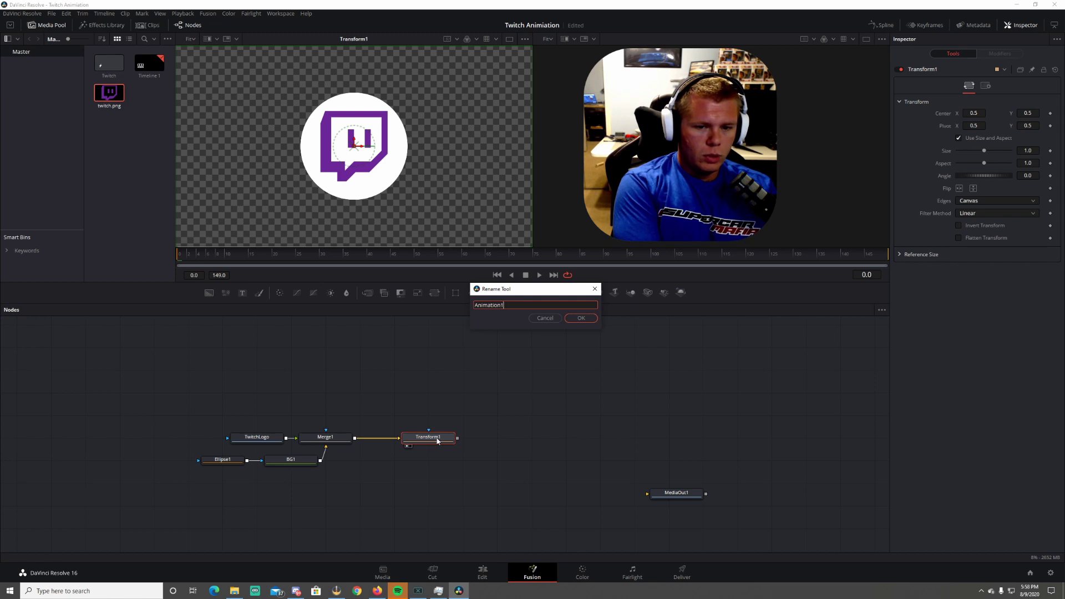
key("Return")
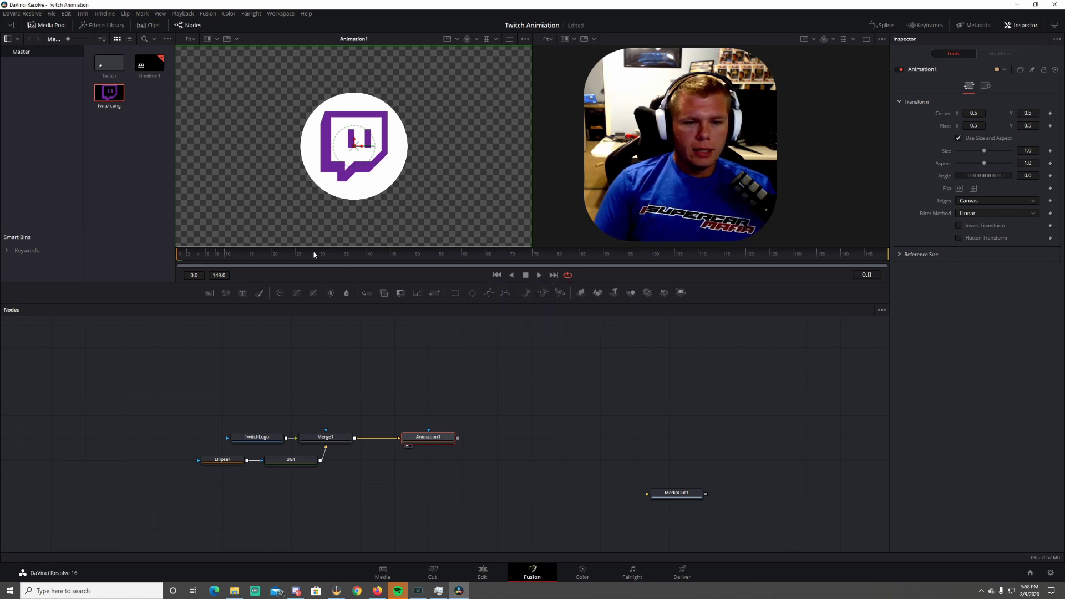
Place Animation1 right beside Merge1 and keyframe its size at 1.0 on frame 40
left_click_drag(314, 255, 347, 259)
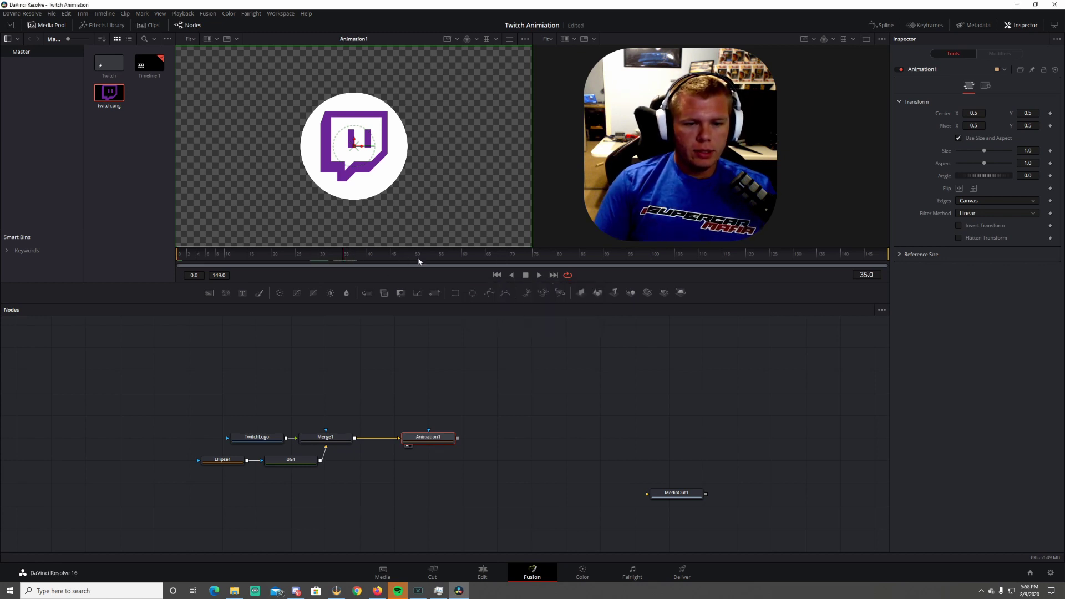
left_click_drag(419, 261, 660, 261)
left_click_drag(521, 263, 396, 257)
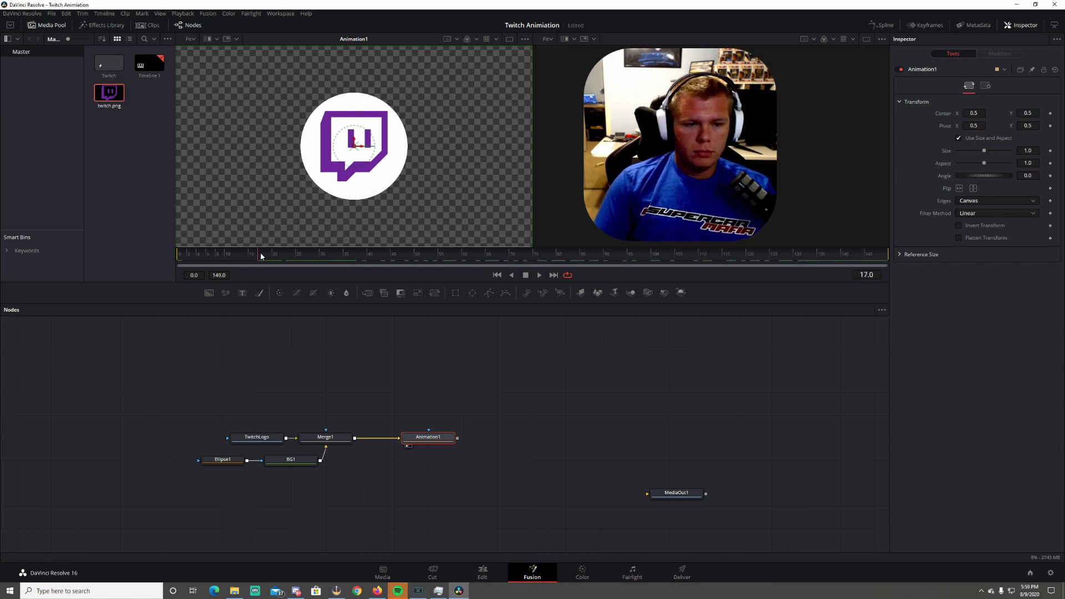
left_click_drag(416, 260, 327, 260)
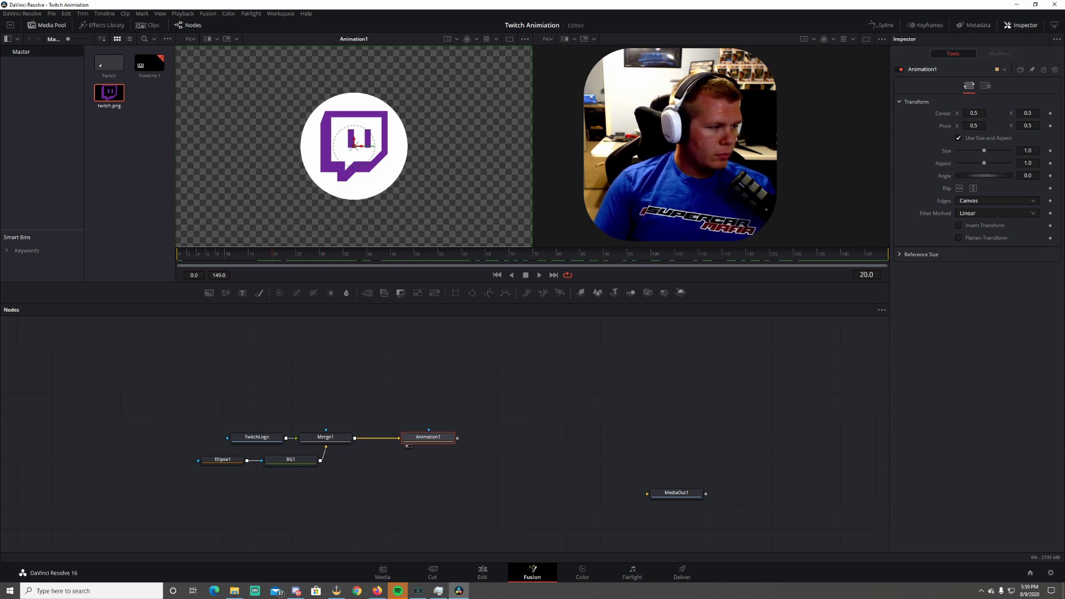
left_click_drag(333, 257, 368, 255)
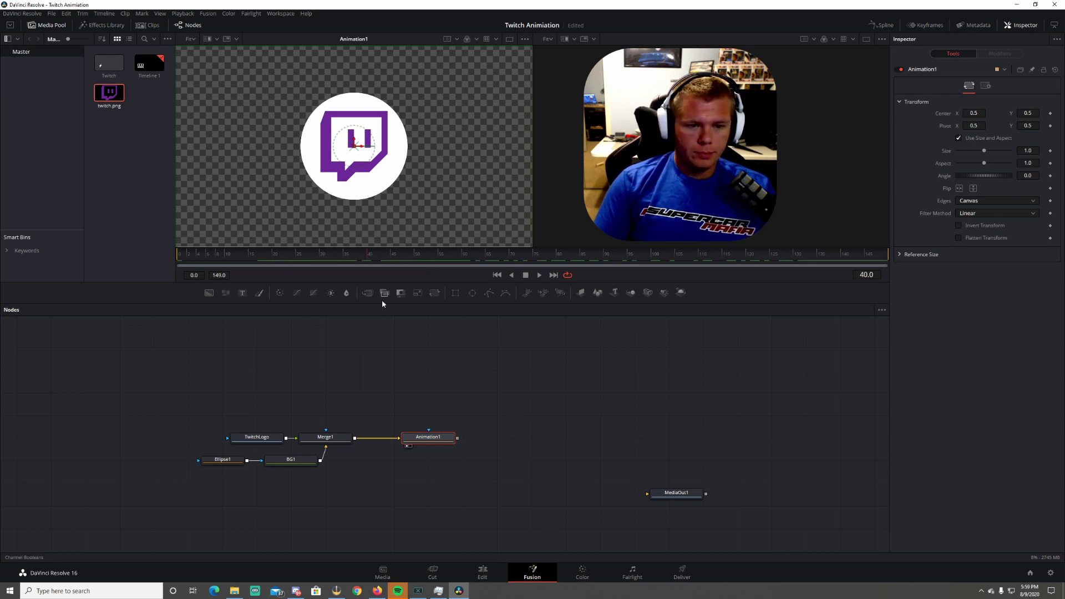
left_click_drag(428, 437, 394, 437)
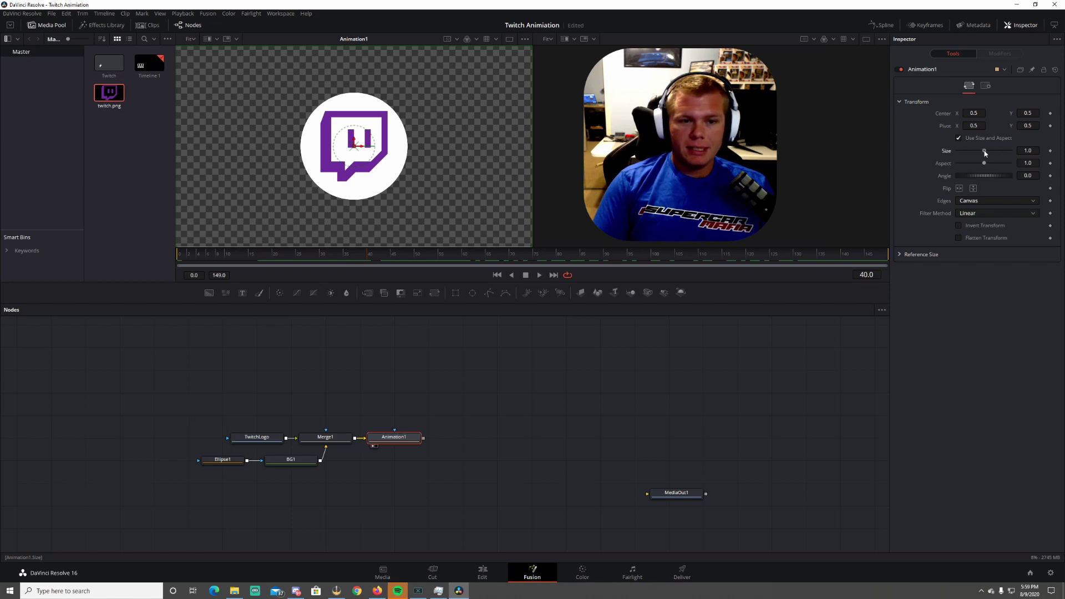
left_click_drag(985, 153, 987, 153)
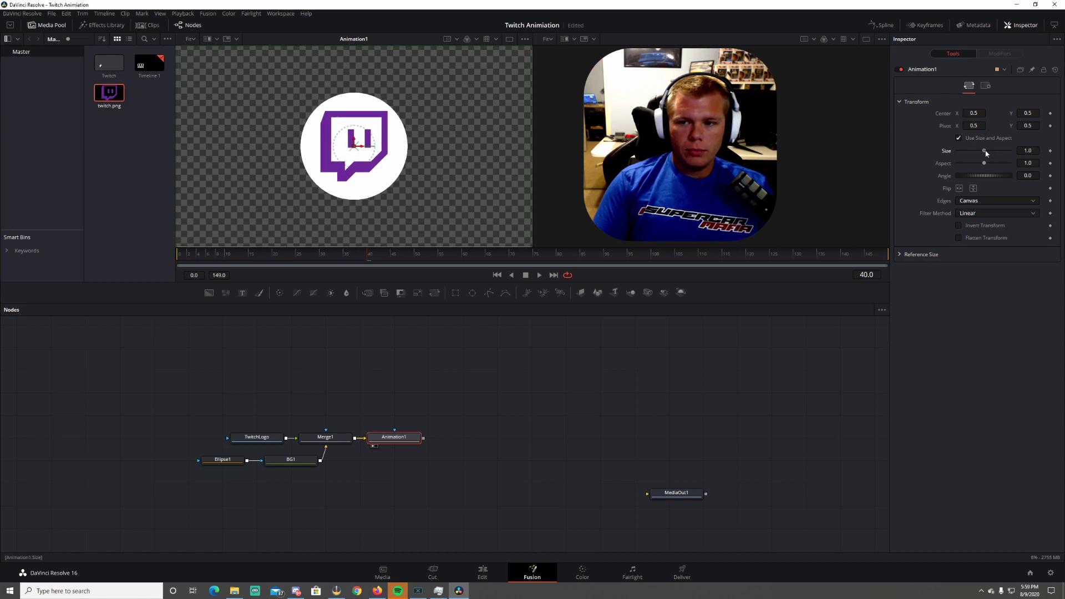
left_click(1051, 151)
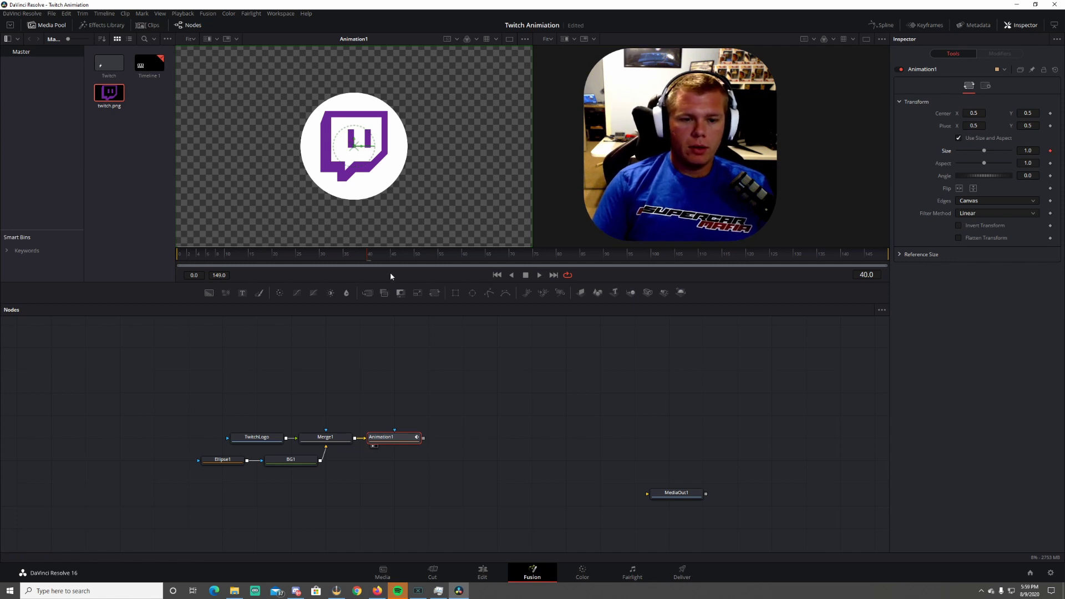
Keyframe Animation1's size at 0.0 on frame 10 and play back the scaling animation
left_click(366, 257)
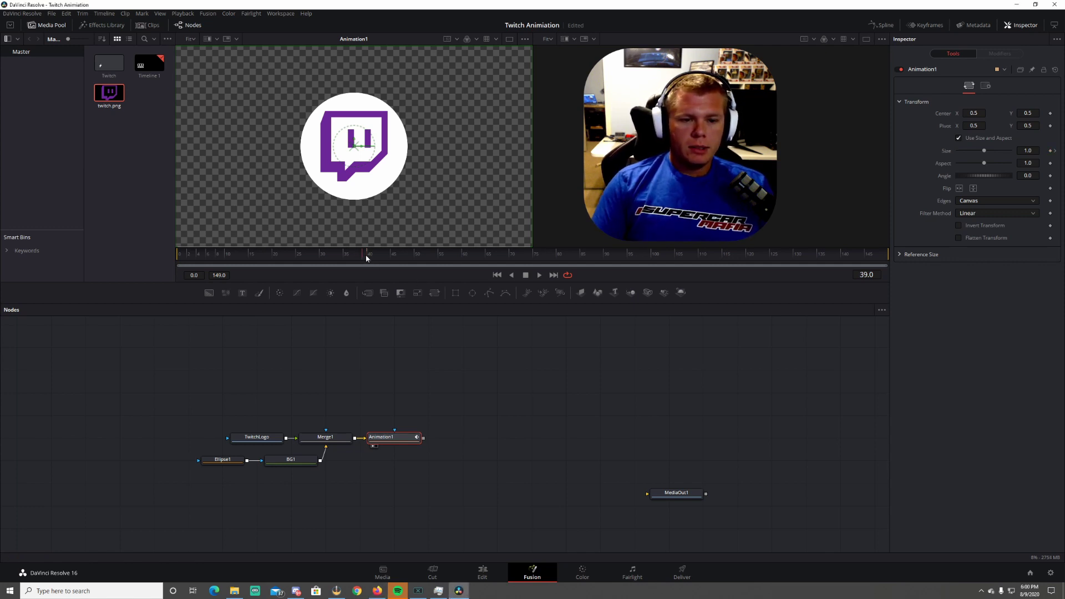
mouse_move(297, 253)
left_mouse_down()
mouse_move(227, 253)
mouse_move(296, 259)
left_mouse_up()
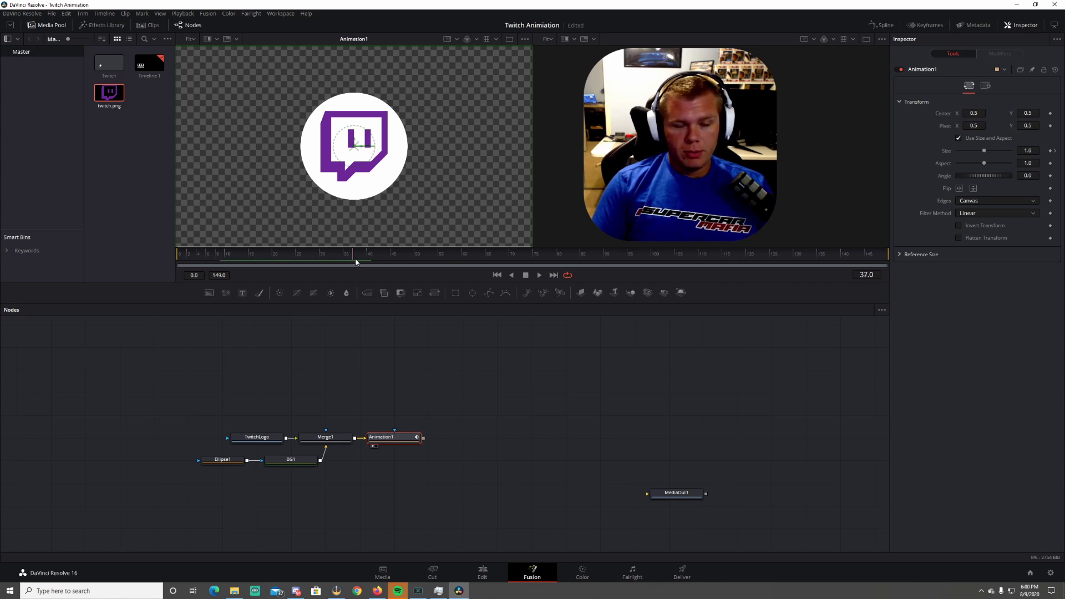
left_click_drag(355, 261, 227, 264)
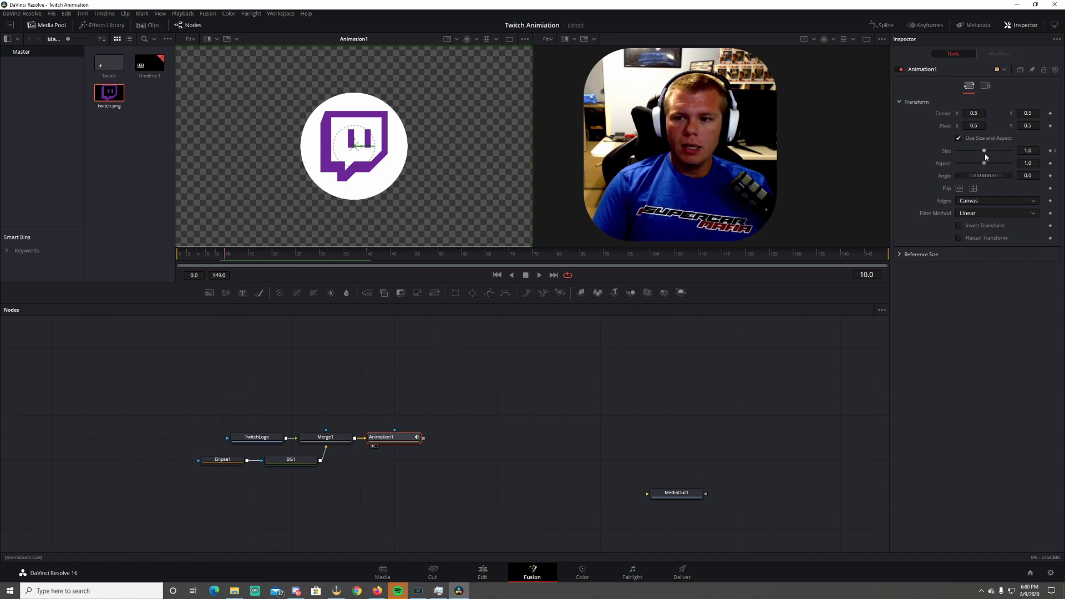
left_click_drag(984, 150, 856, 167)
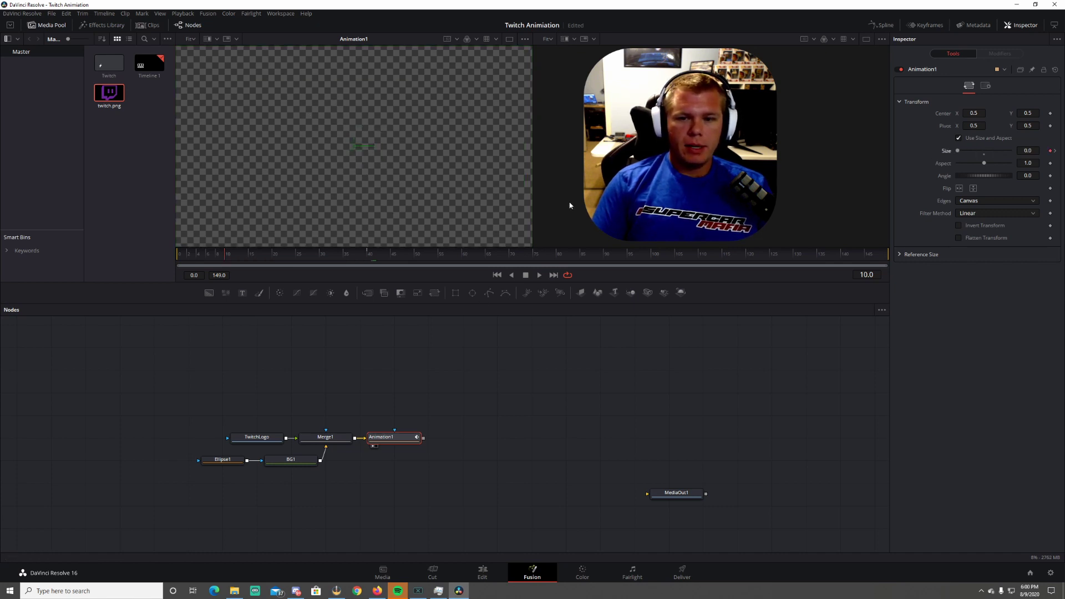
left_click(537, 277)
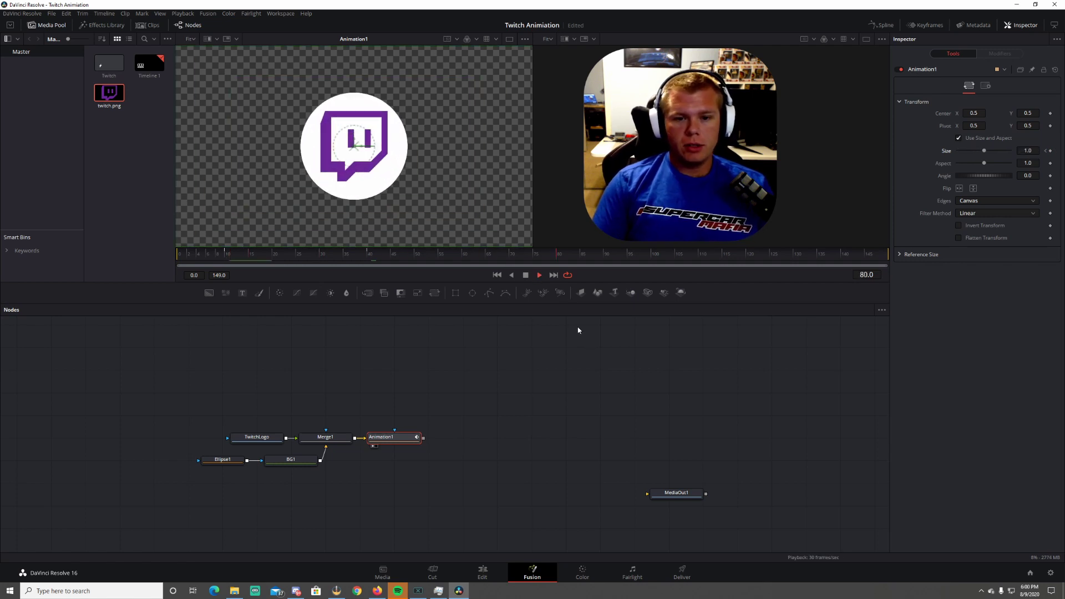
left_click(526, 275)
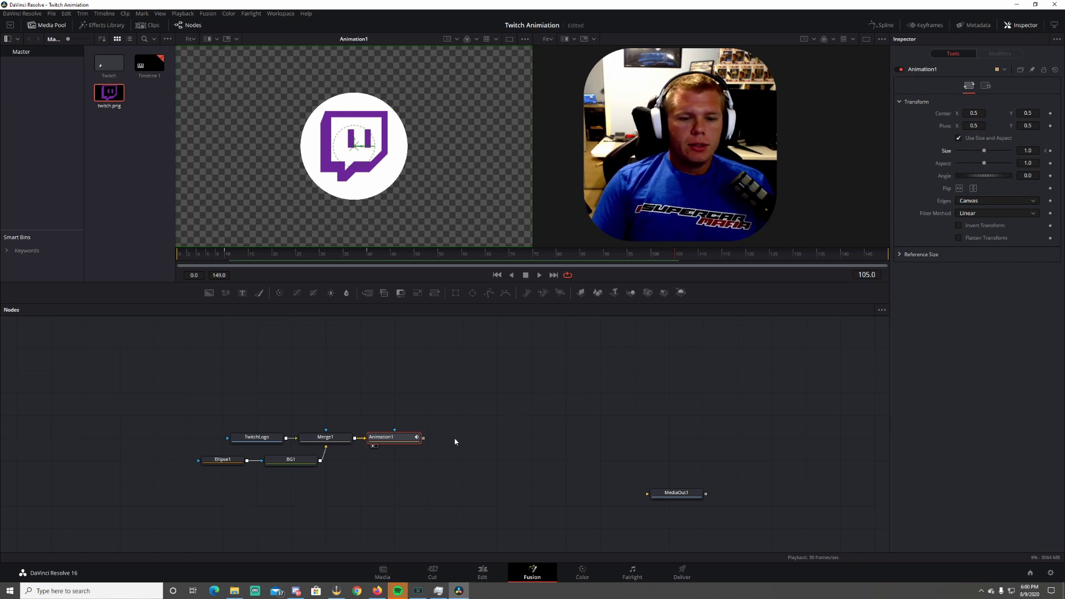
Open the Spline editor and show Animation1's size curve zoomed to fit
left_click(881, 25)
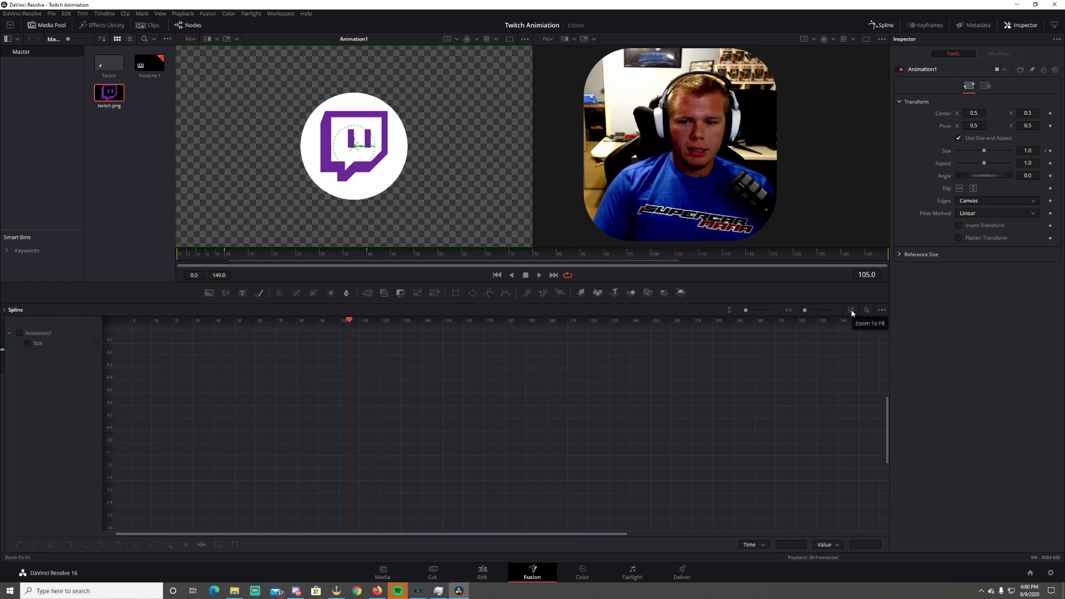
left_click(20, 333)
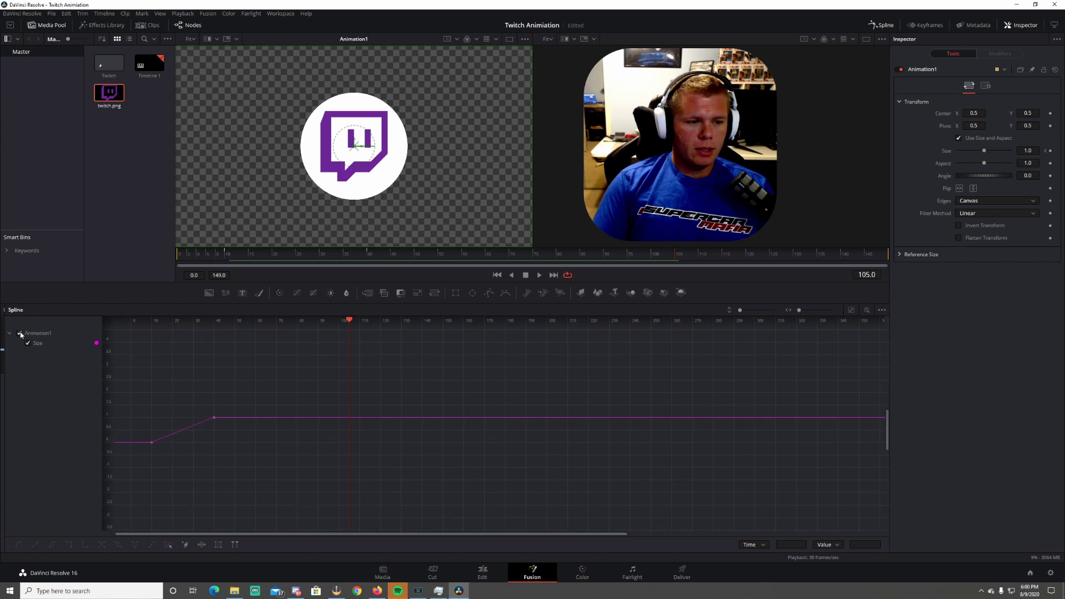
left_click(851, 309)
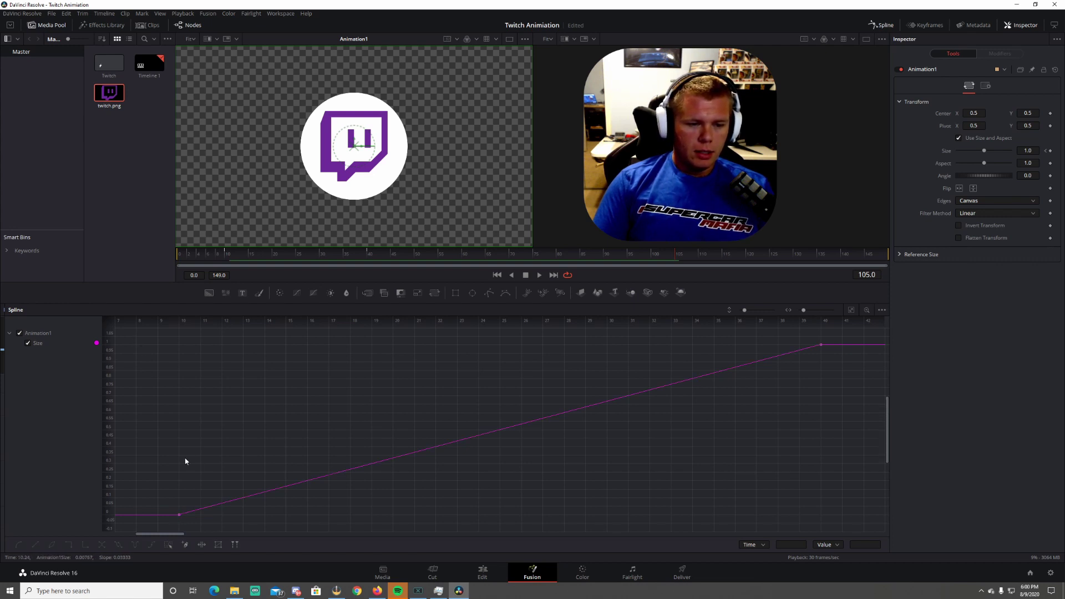
Add a size keyframe of 1.0 to Animation1 on frame 15
left_click(225, 253)
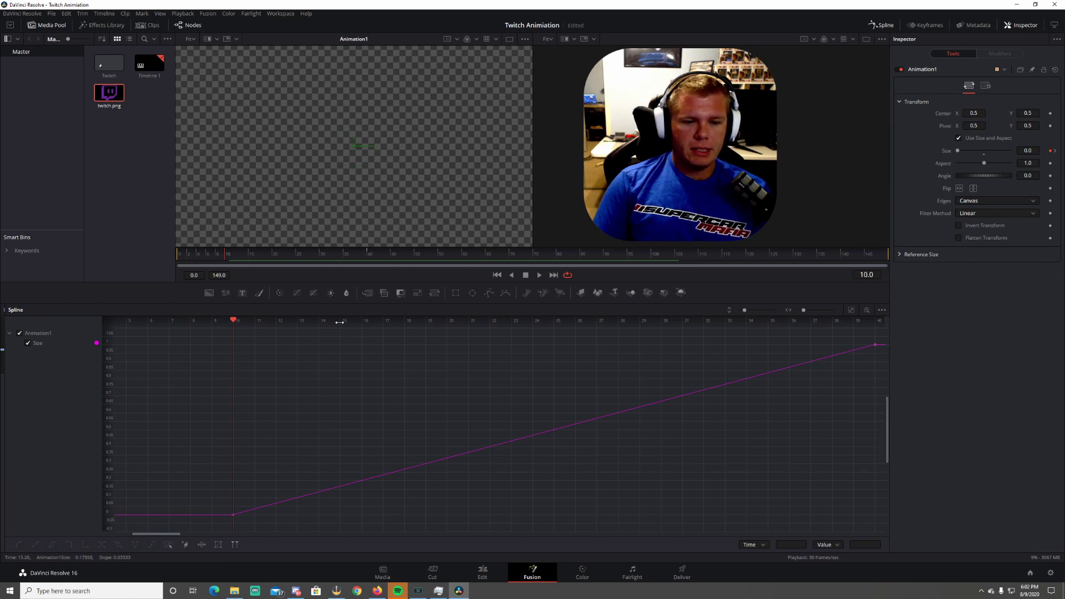
key("space")
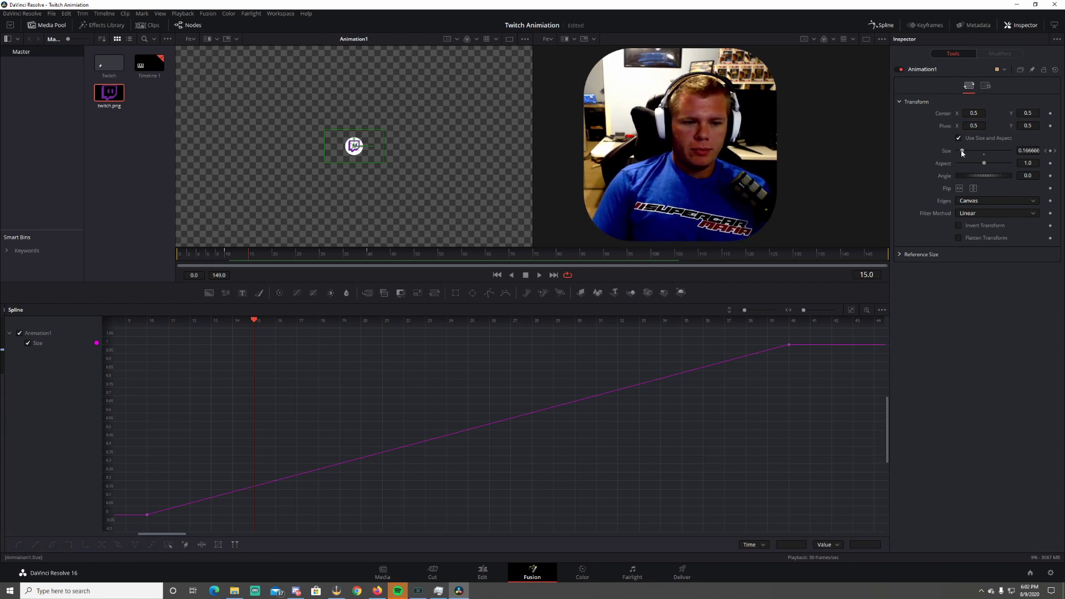
type("1")
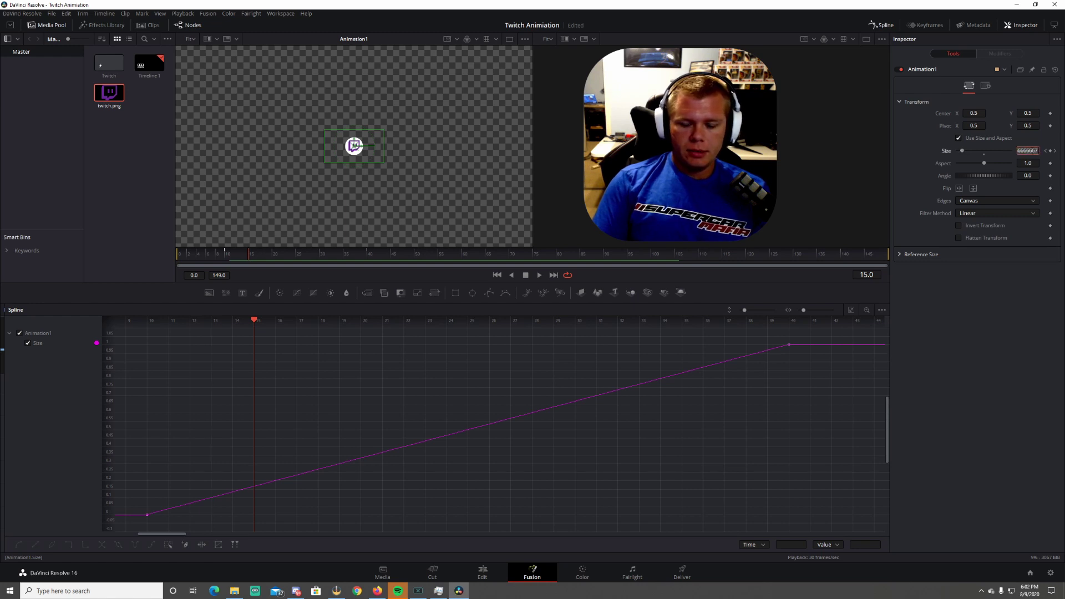
key("Tab")
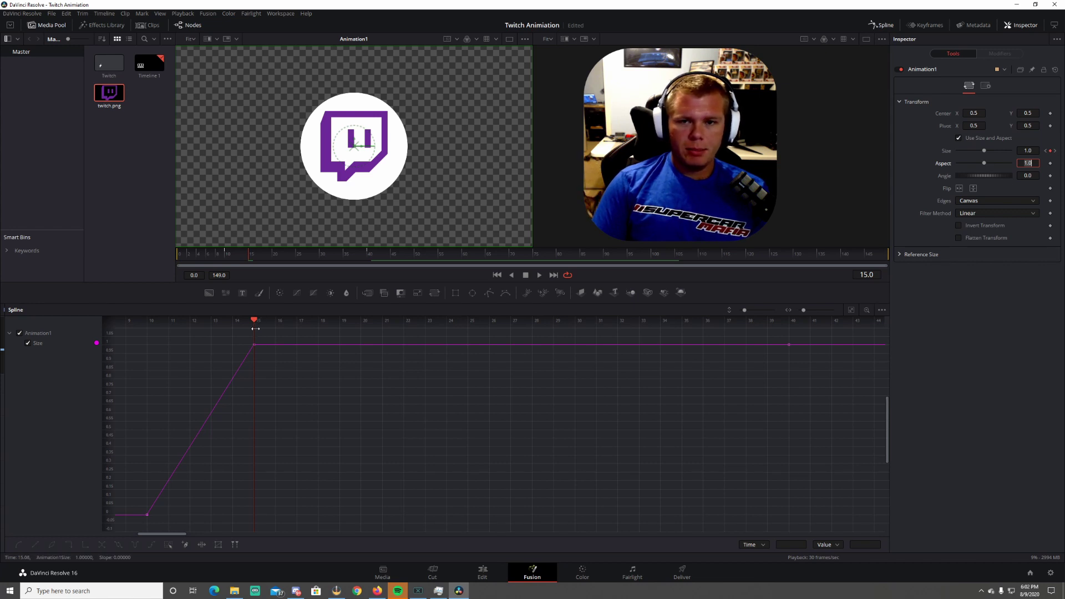
Advance five frames to frame 20 and keyframe Animation1's size at 0.9
left_click(278, 329)
key("Right")
key("Right")
key("Right")
key("Right")
key("Right")
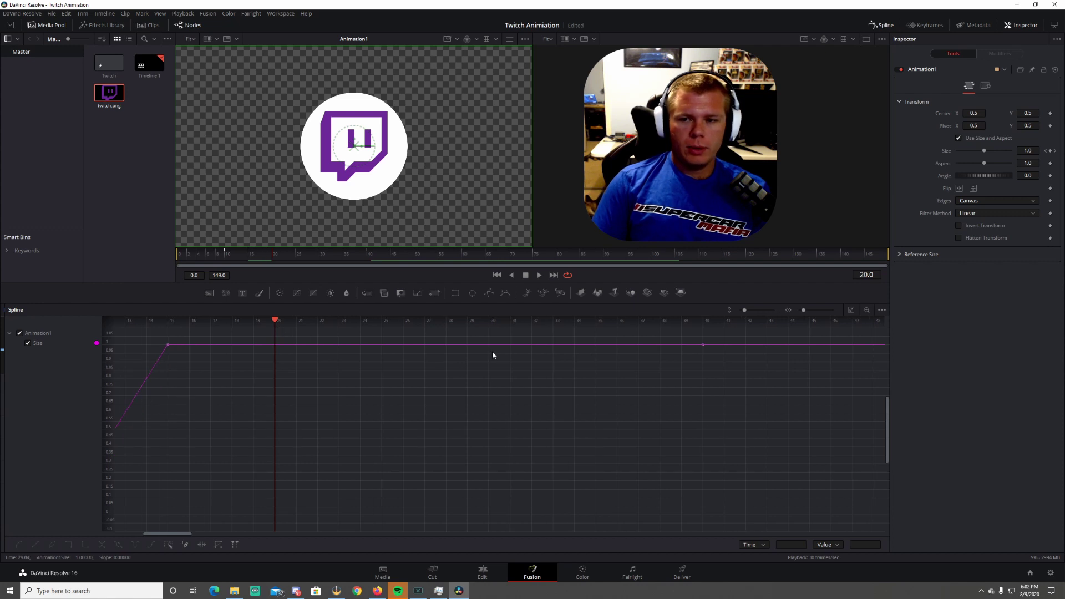
left_click(1028, 150)
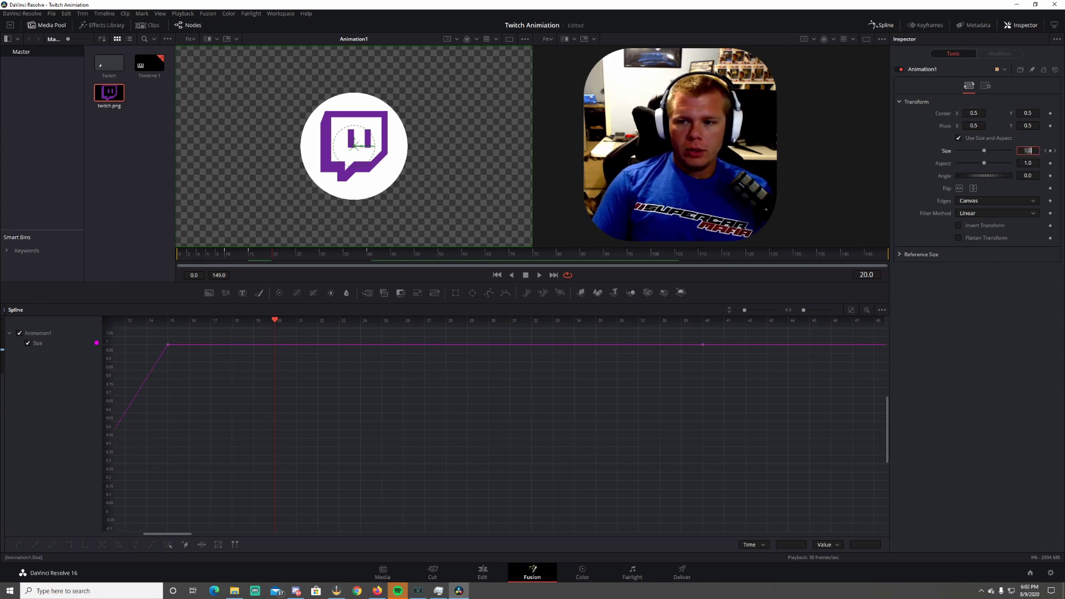
type(".9")
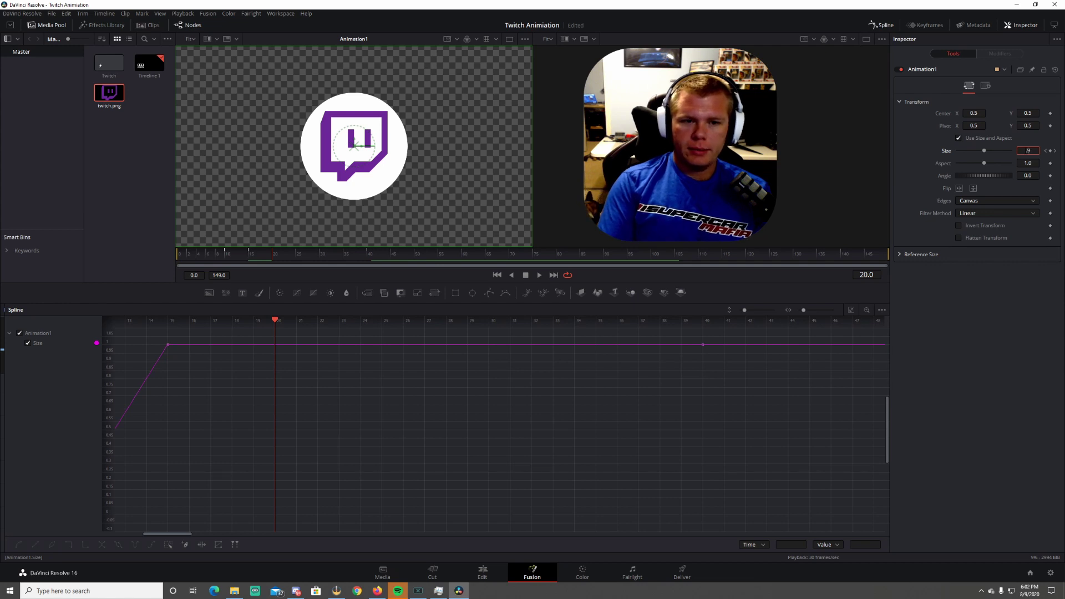
key("Tab")
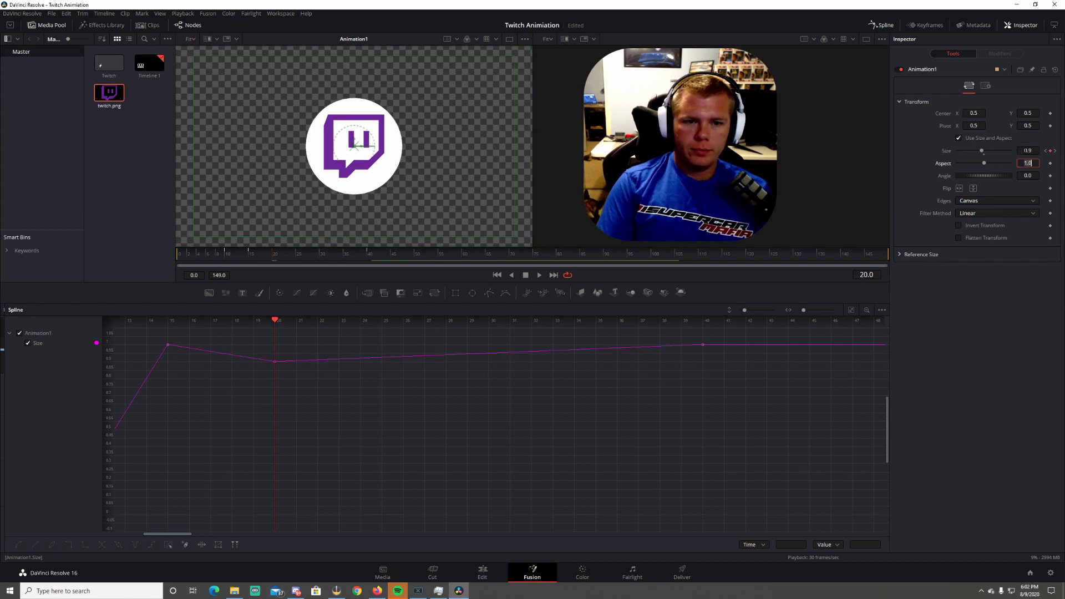
Advance to frame 25 and keyframe Animation1's size at 1.1
left_click(622, 389)
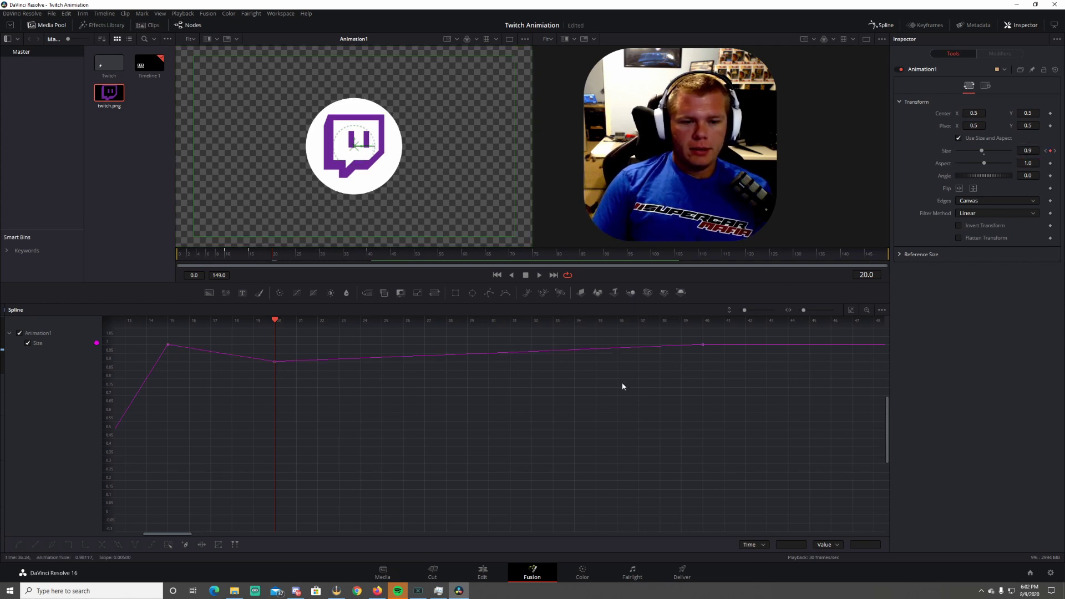
key("Right")
key("Right")
key("Right")
key("Right")
key("Right")
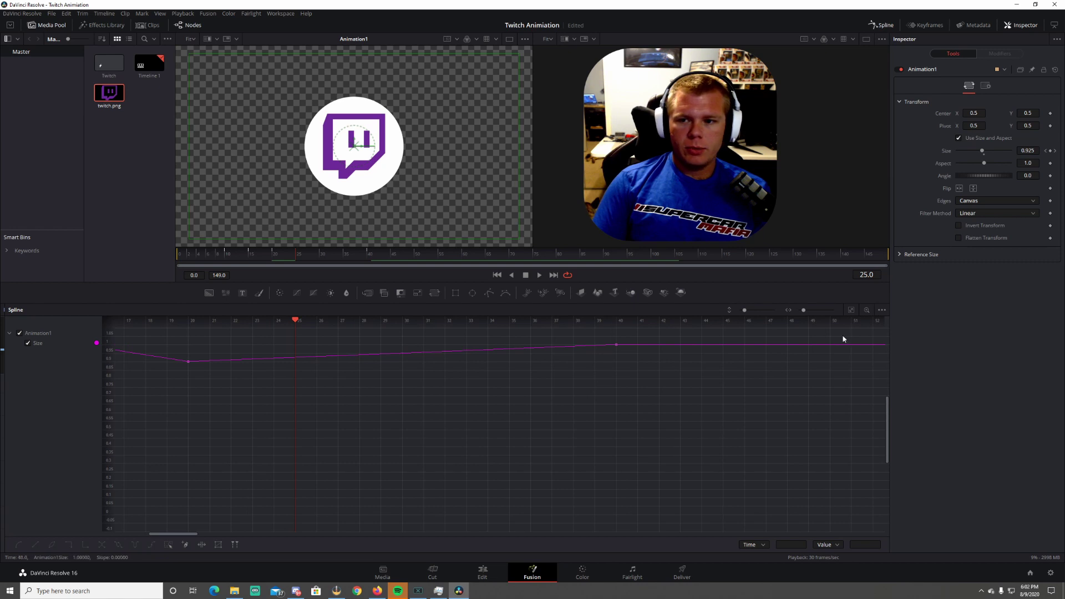
left_click(1027, 151)
type("1.1")
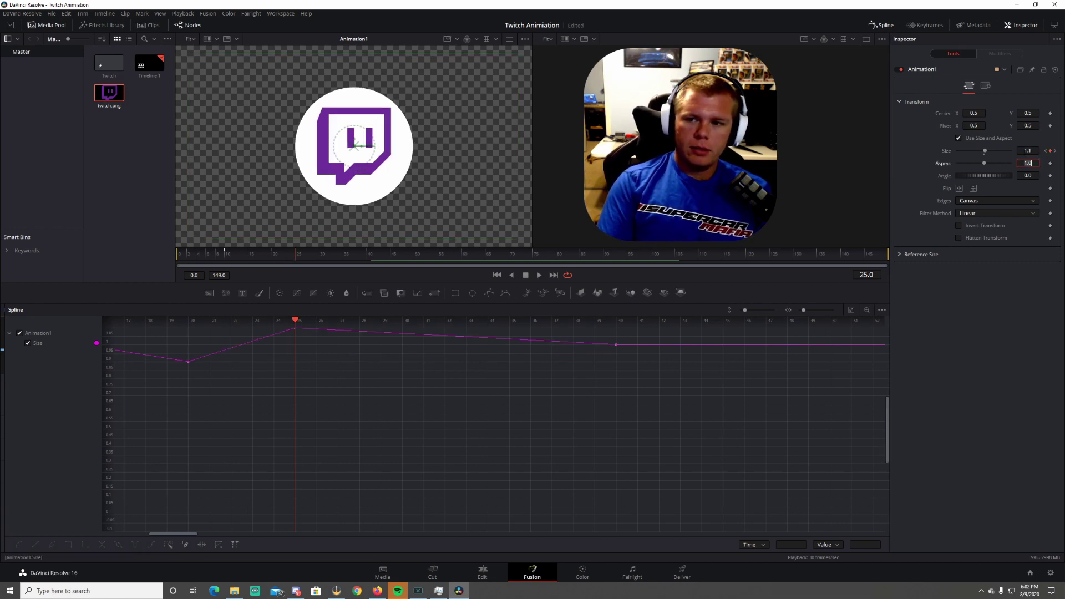
key("Tab")
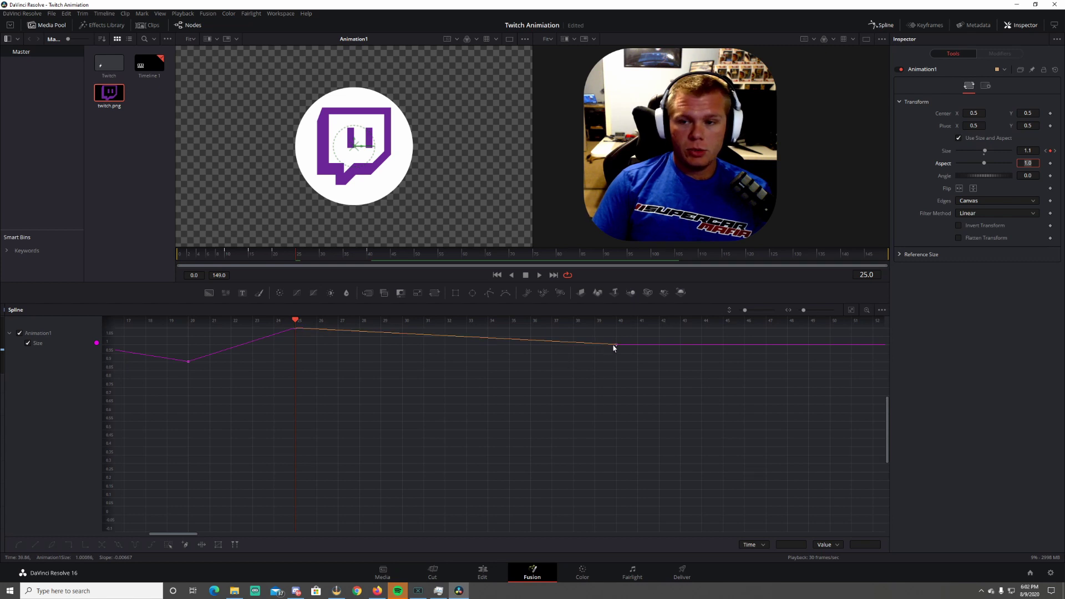
Advance to frame 30 and keyframe Animation1's size at 1.0
left_click(359, 355)
key("Right")
key("Right")
key("Right")
key("Right")
key("Right")
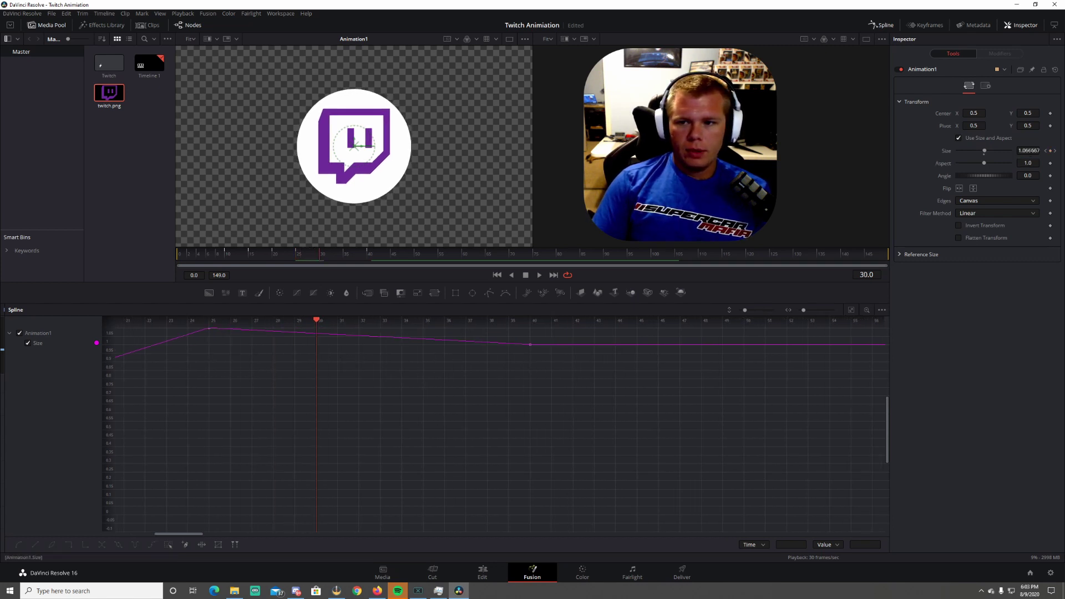
left_click(1027, 150)
double_click(1026, 150)
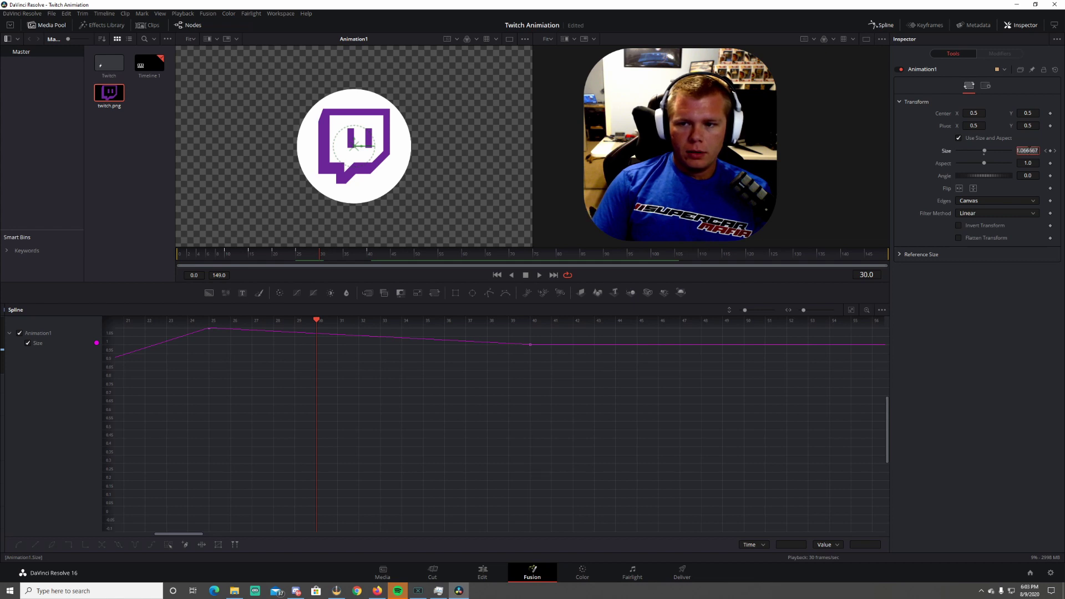
type("1")
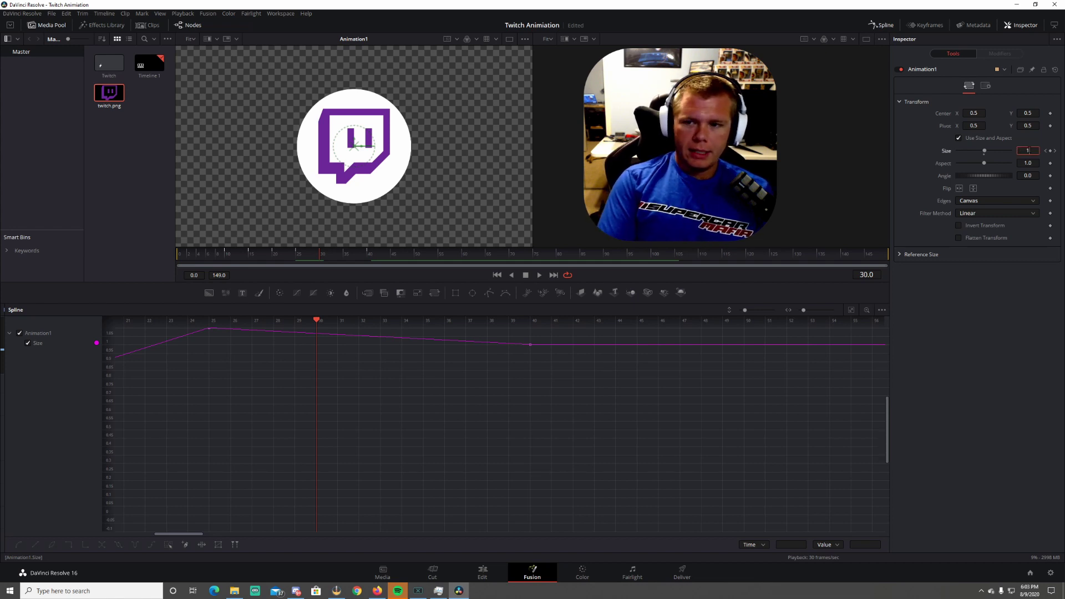
key("Tab")
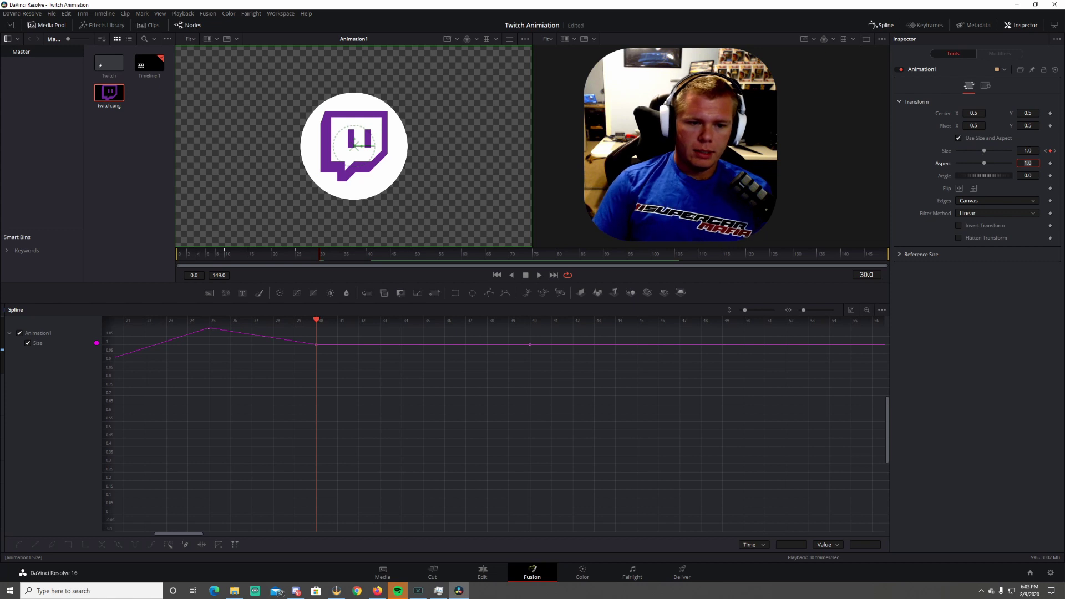
Advance to frame 35 and keyframe Animation1's size at 1.025
left_click(531, 391)
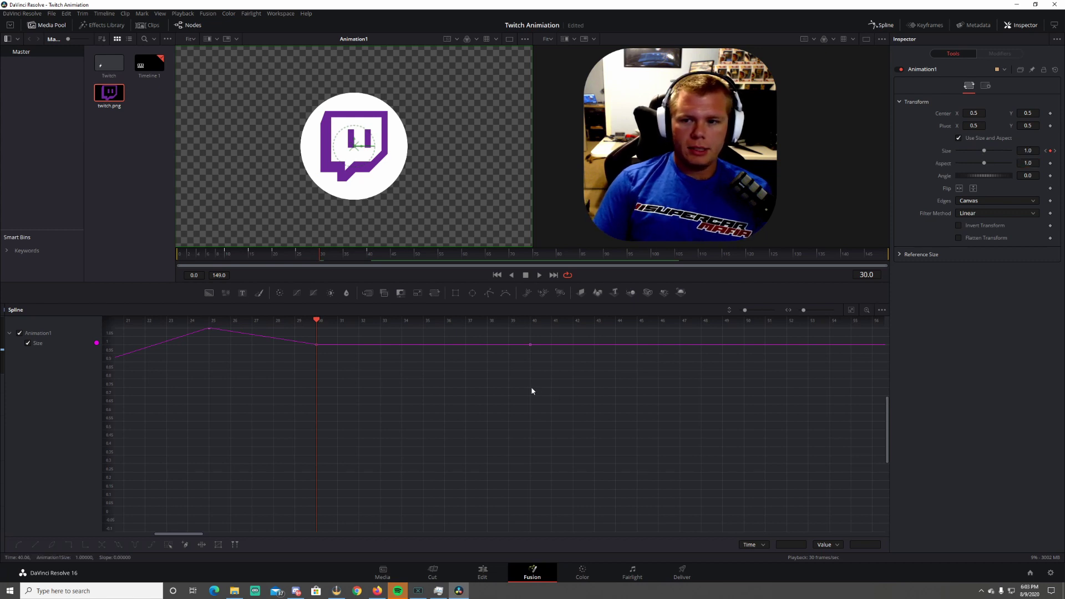
key("Right")
key("Right")
key("Right")
key("Right")
key("Right")
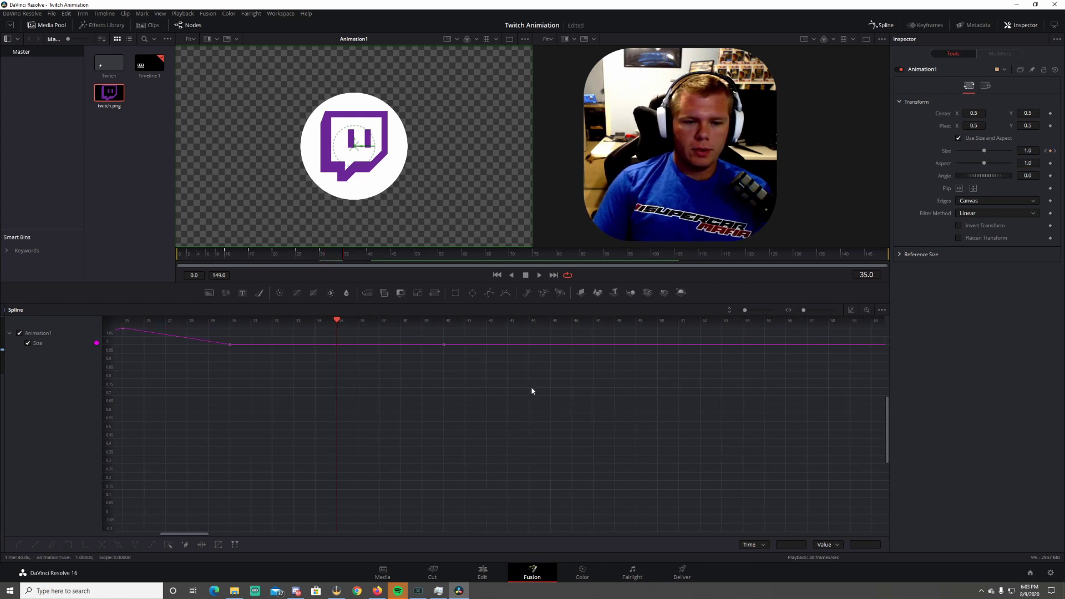
left_click(1028, 150)
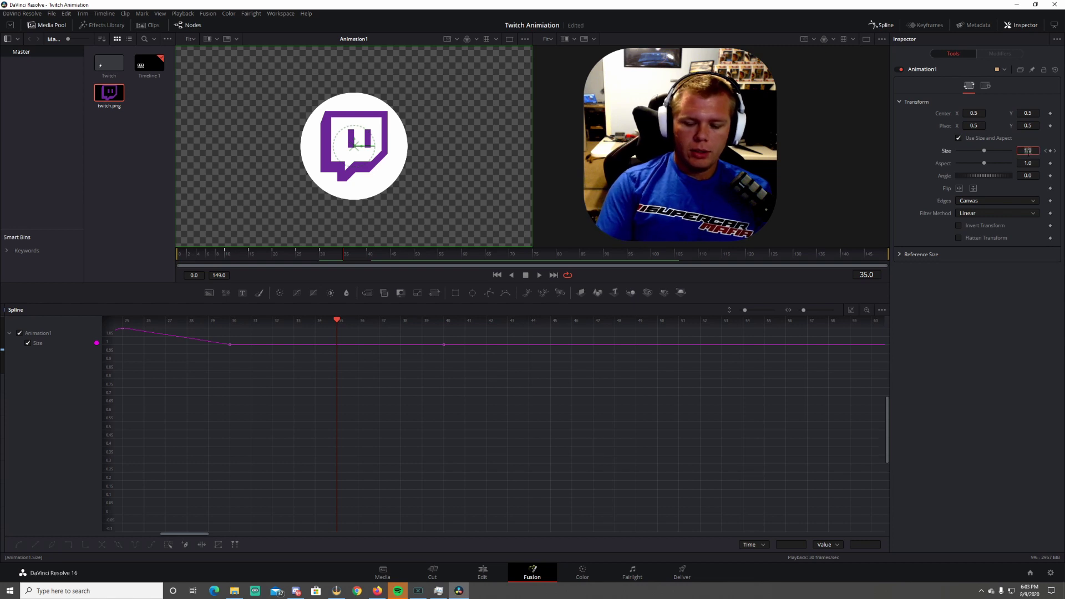
type("1.025")
key("Tab")
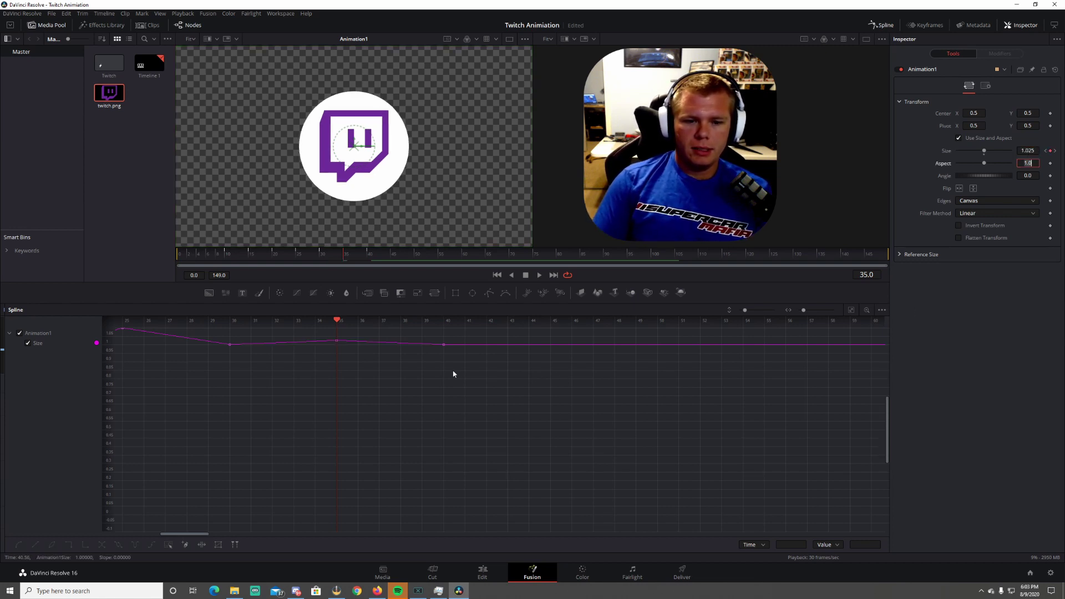
Smooth all keyframes of Animation1's size curve and close the Spline editor
mouse_move(336, 321)
left_mouse_down()
mouse_move(502, 323)
mouse_move(311, 322)
mouse_move(422, 337)
mouse_move(337, 336)
left_mouse_up()
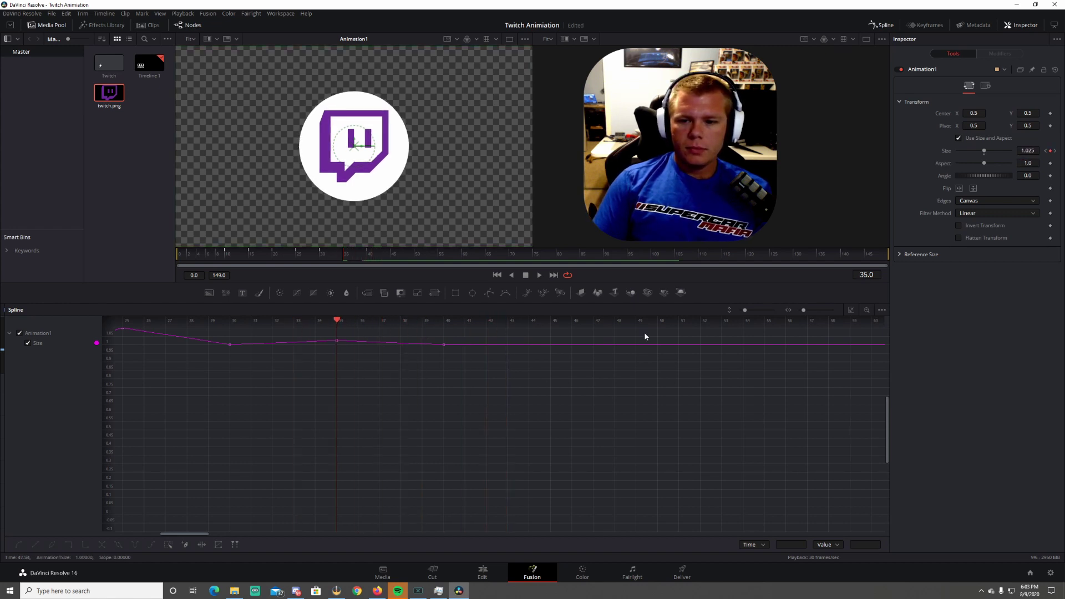
left_click(852, 311)
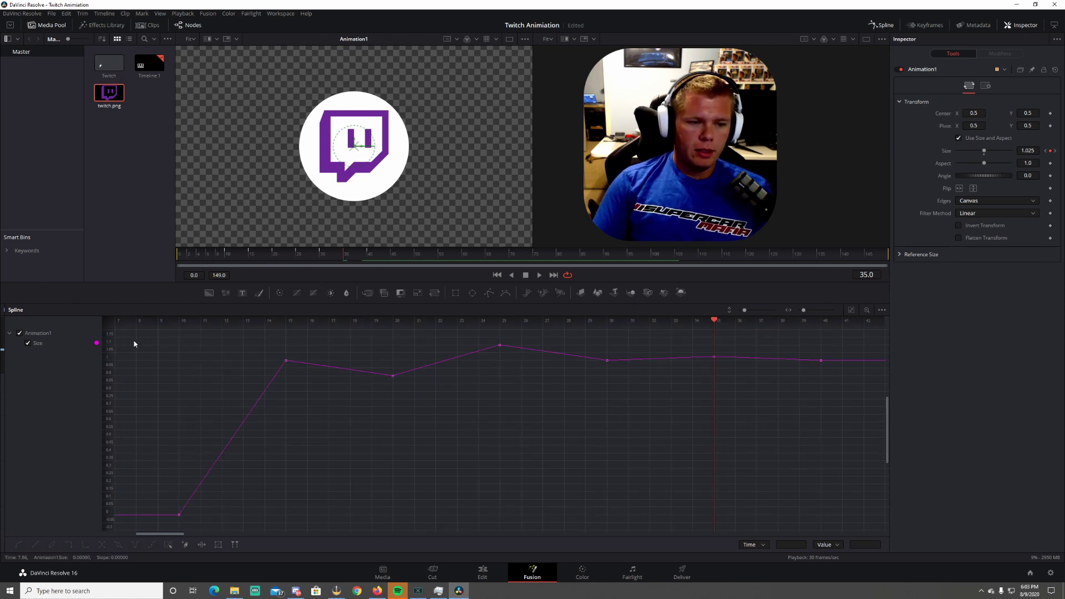
left_click_drag(133, 339, 857, 516)
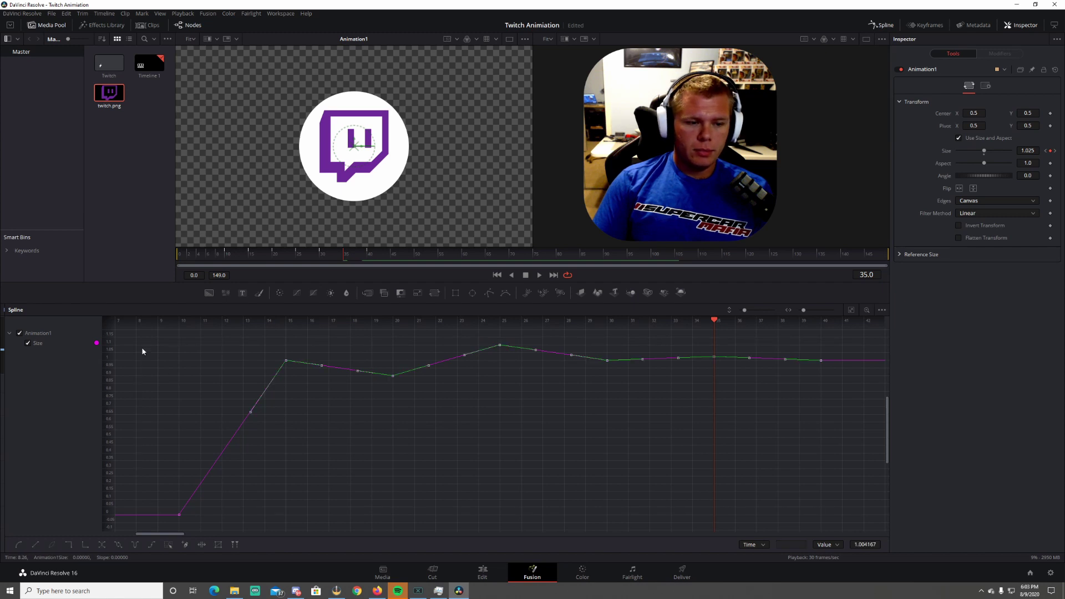
left_click_drag(129, 333, 858, 532)
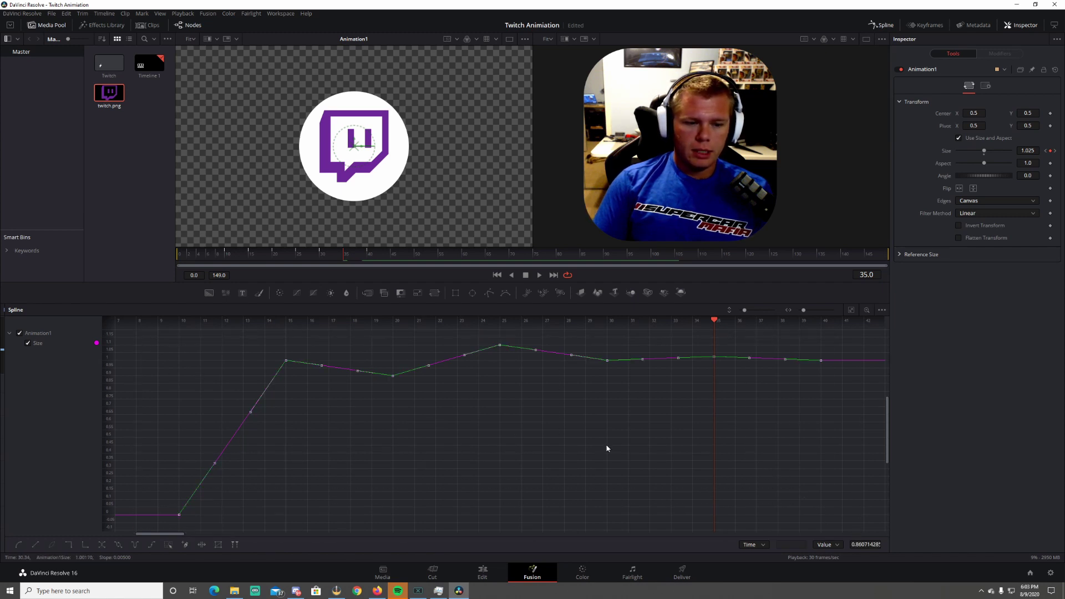
key("shift+s")
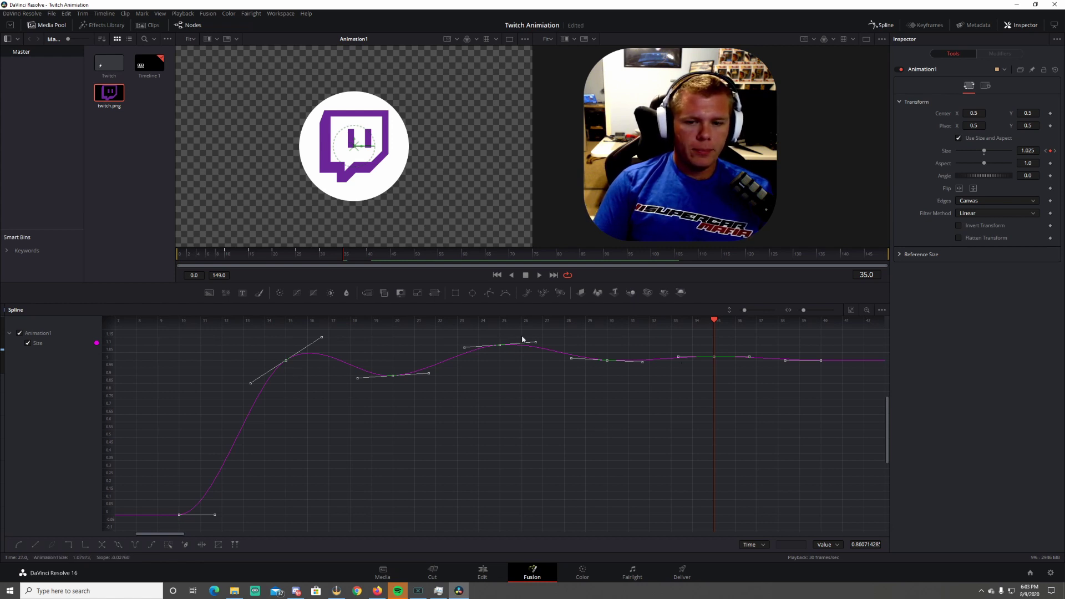
left_click(881, 25)
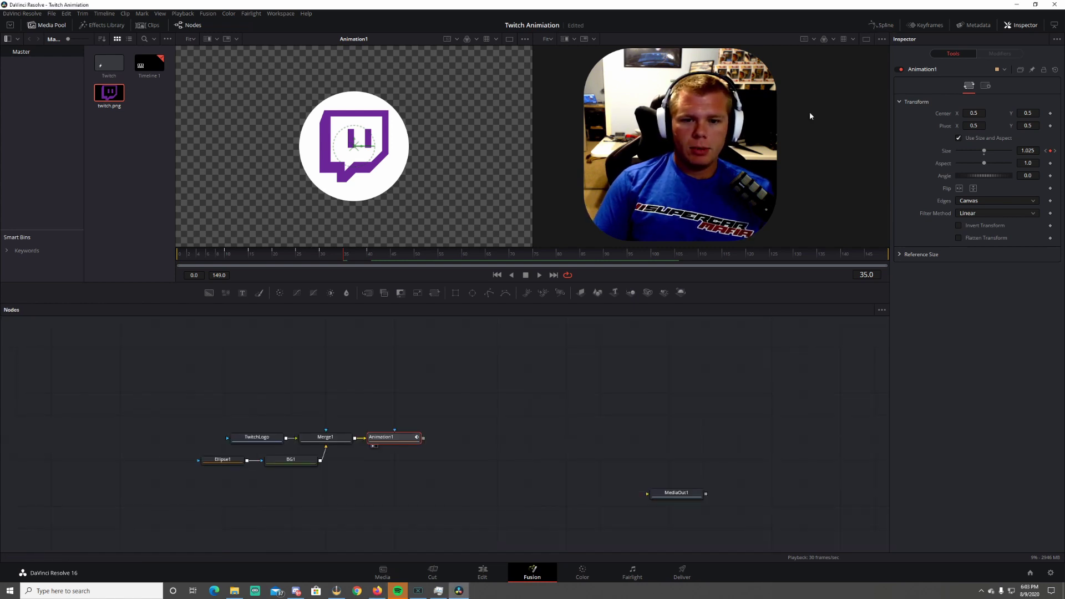
Play the logo's pop-in animation from the first frame and stop playback
left_click(498, 276)
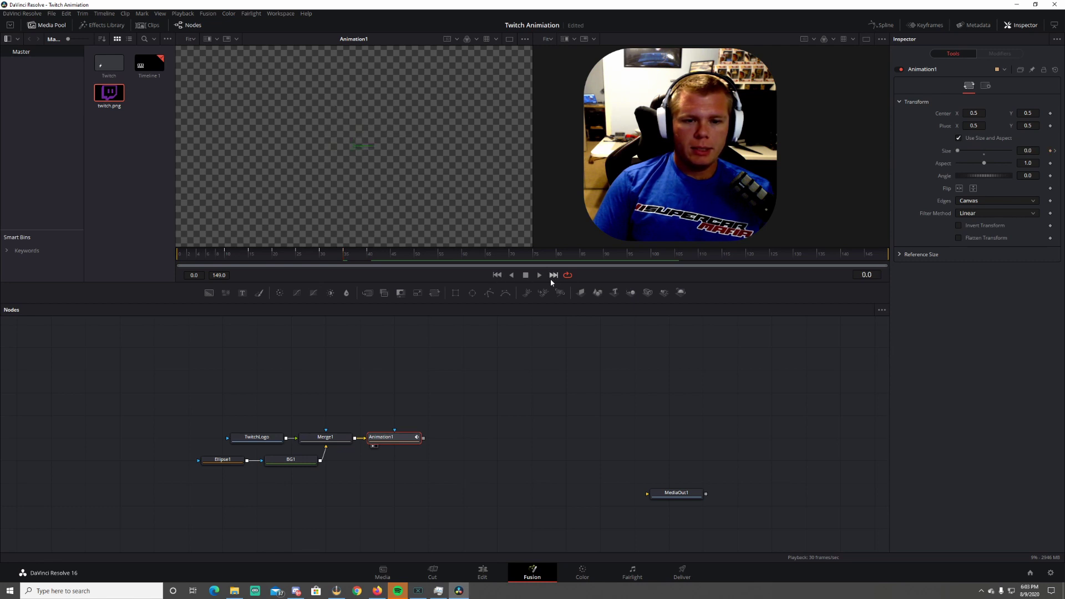
left_click(539, 278)
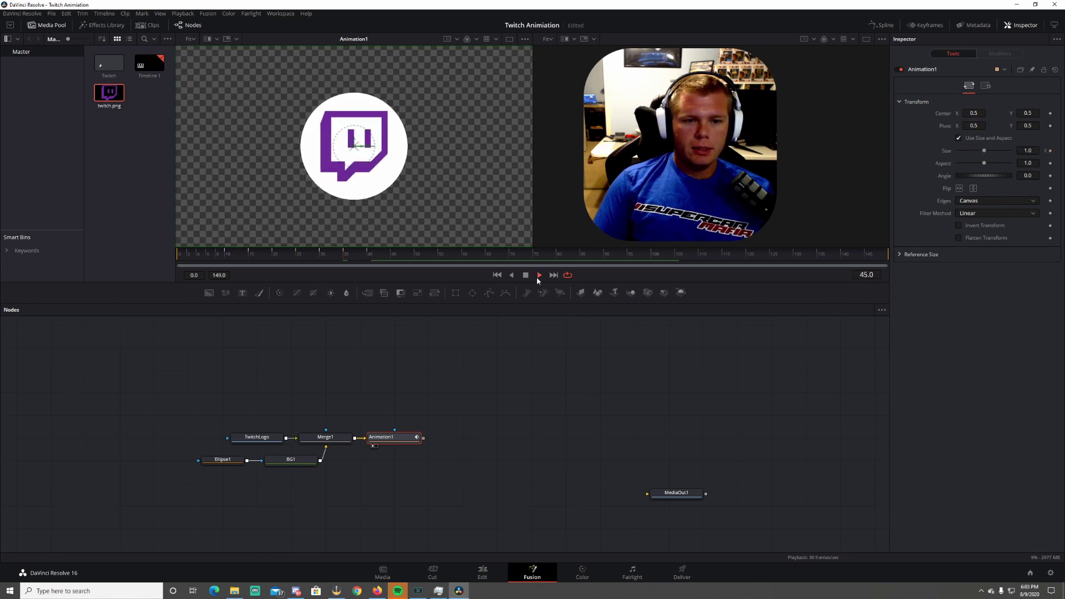
left_click(526, 275)
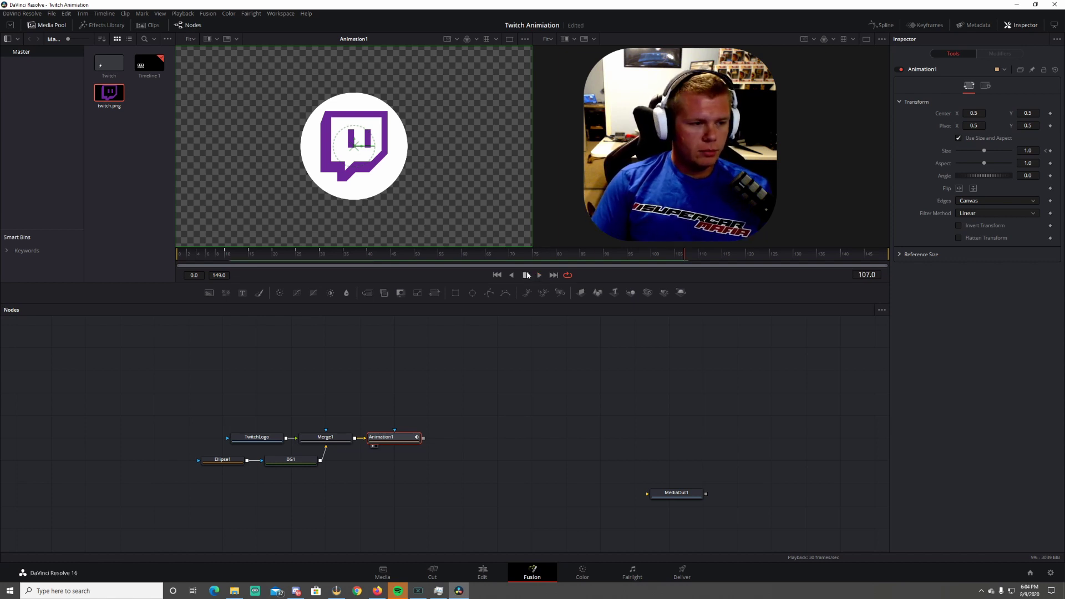
Duplicate the Animation1 node, insert the copy between TwitchLogo and Merge1, and line TwitchLogo up with the node row
left_click_drag(268, 437, 198, 416)
left_click(198, 415)
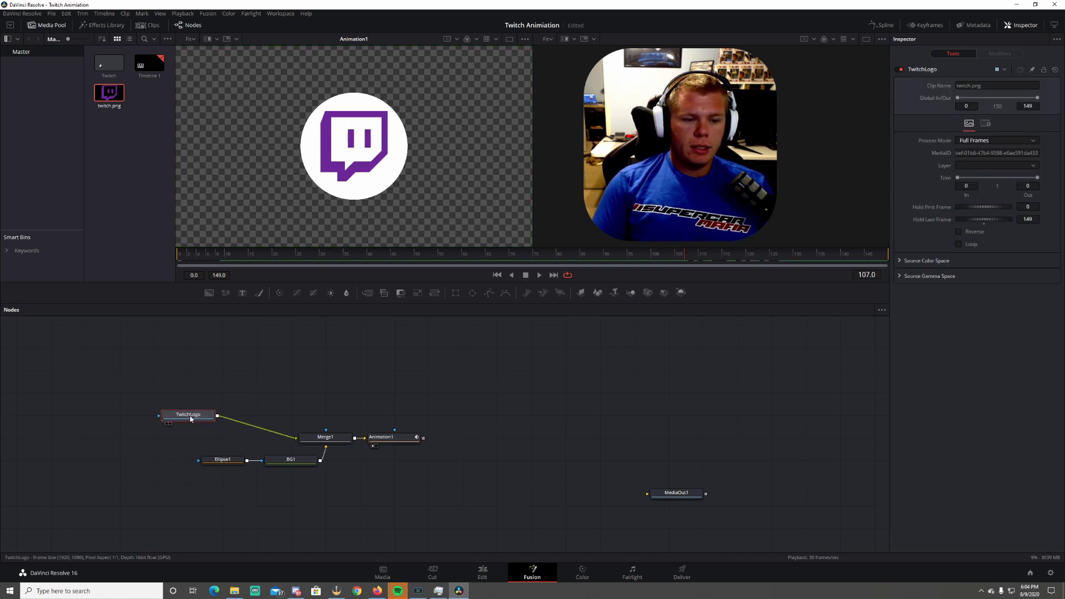
left_click(396, 442)
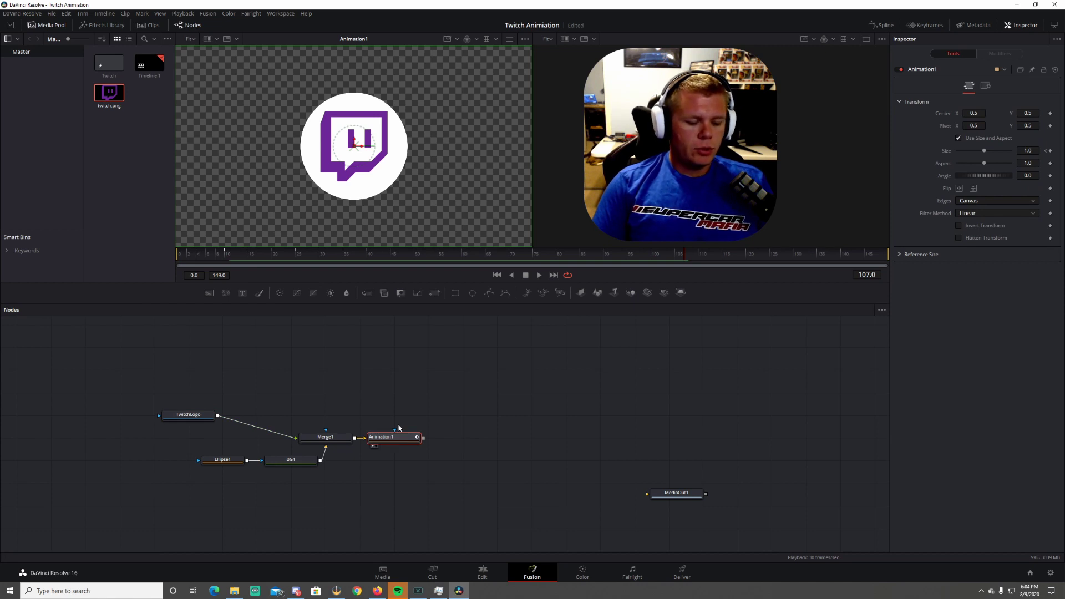
left_click(394, 380)
key("ctrl+v")
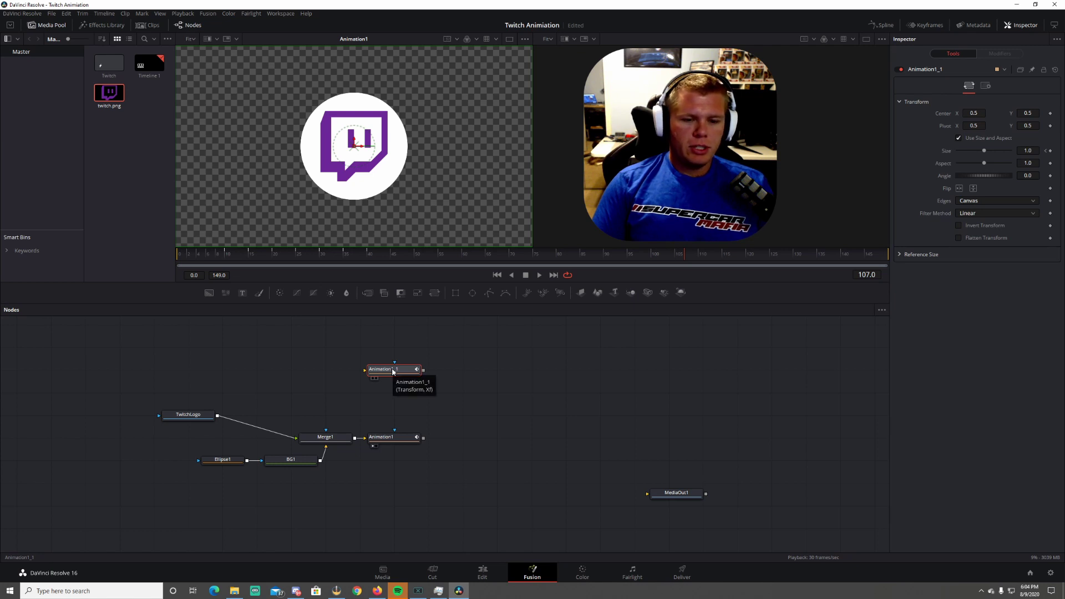
left_click_drag(378, 370, 257, 431)
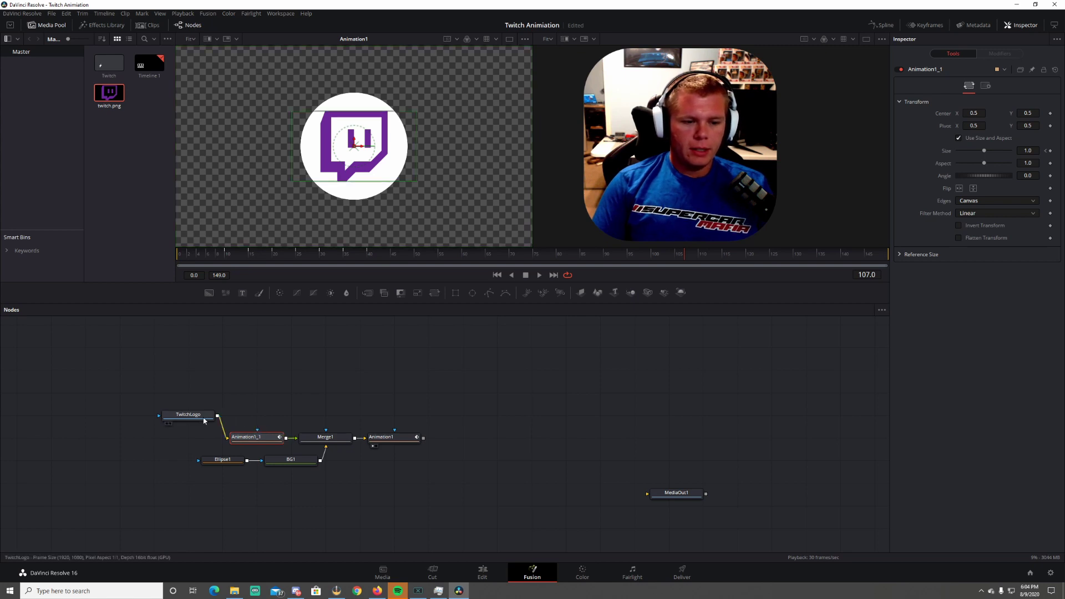
left_click_drag(195, 415, 197, 437)
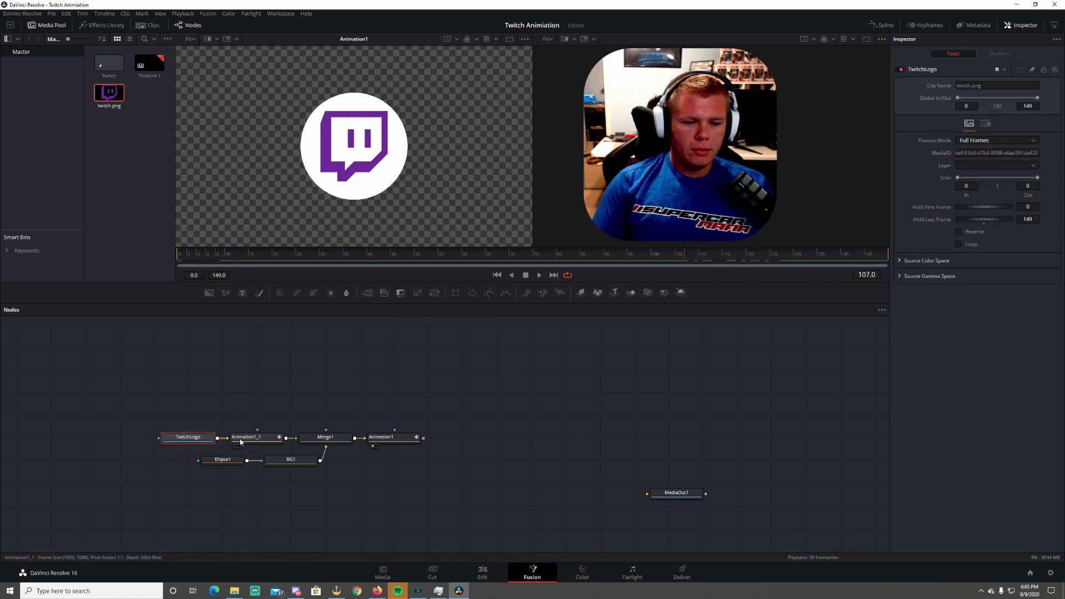
Play the composition from the first frame to check the combined logo and circle animation
left_click(498, 275)
left_click(539, 276)
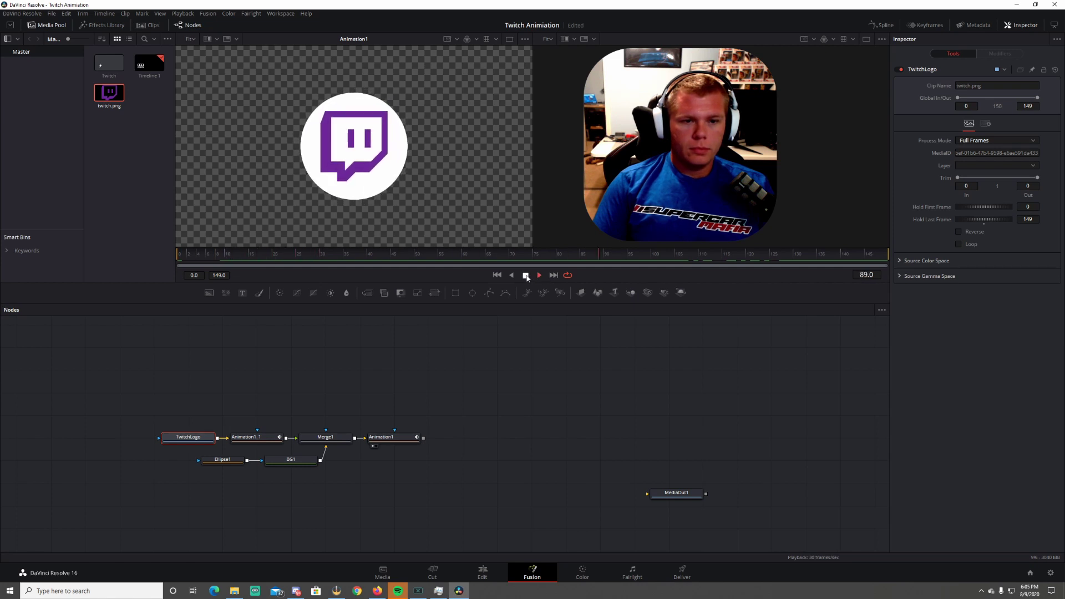
left_click(526, 275)
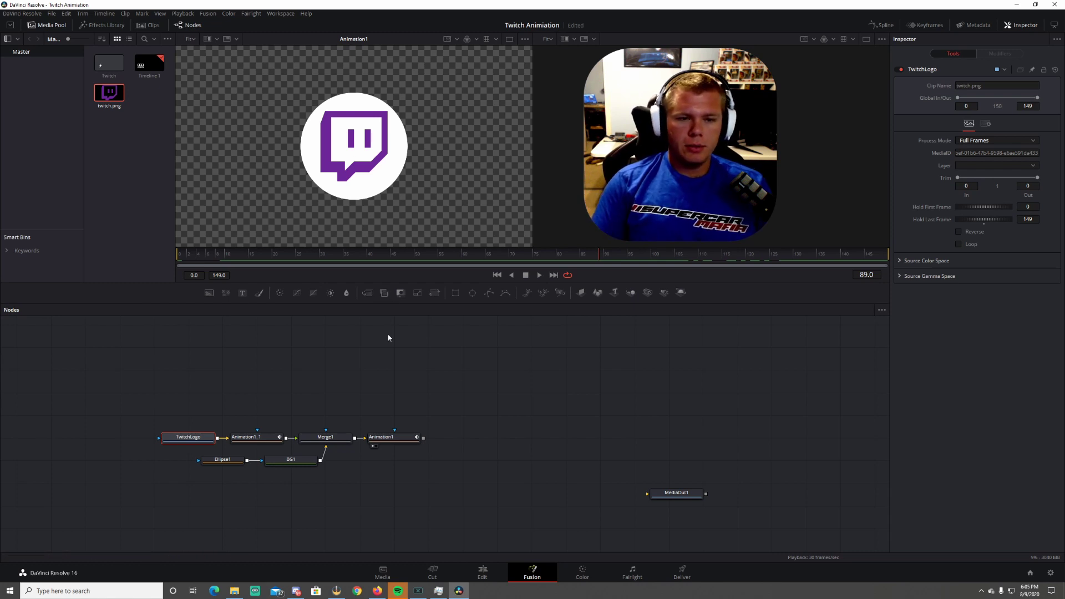
left_click(360, 369)
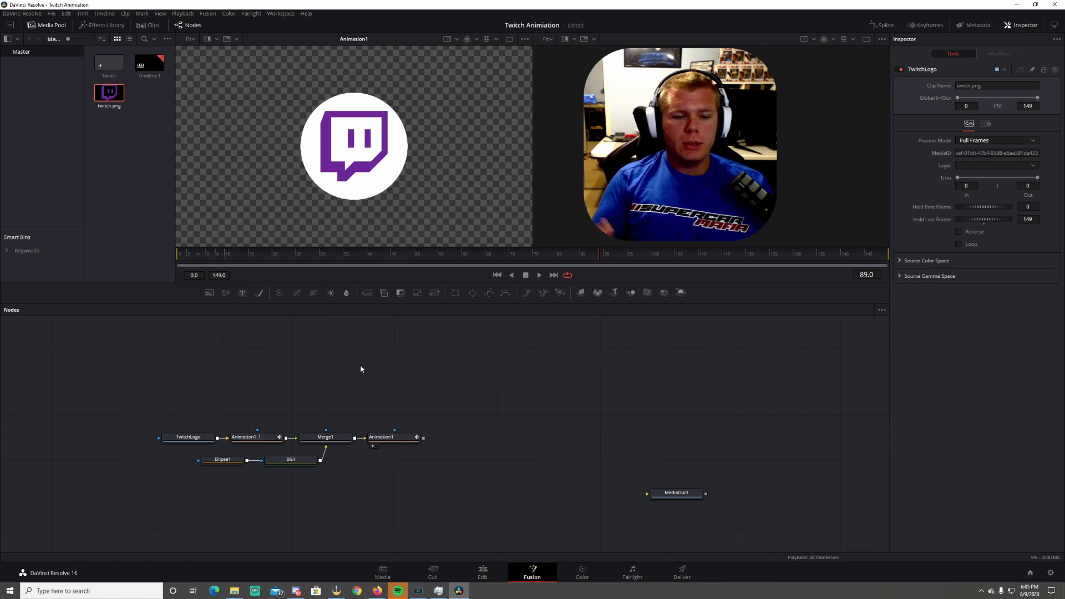
Open the Spline editor fitted to the curves, with only Animation1_1's size curve displayed
left_click(881, 25)
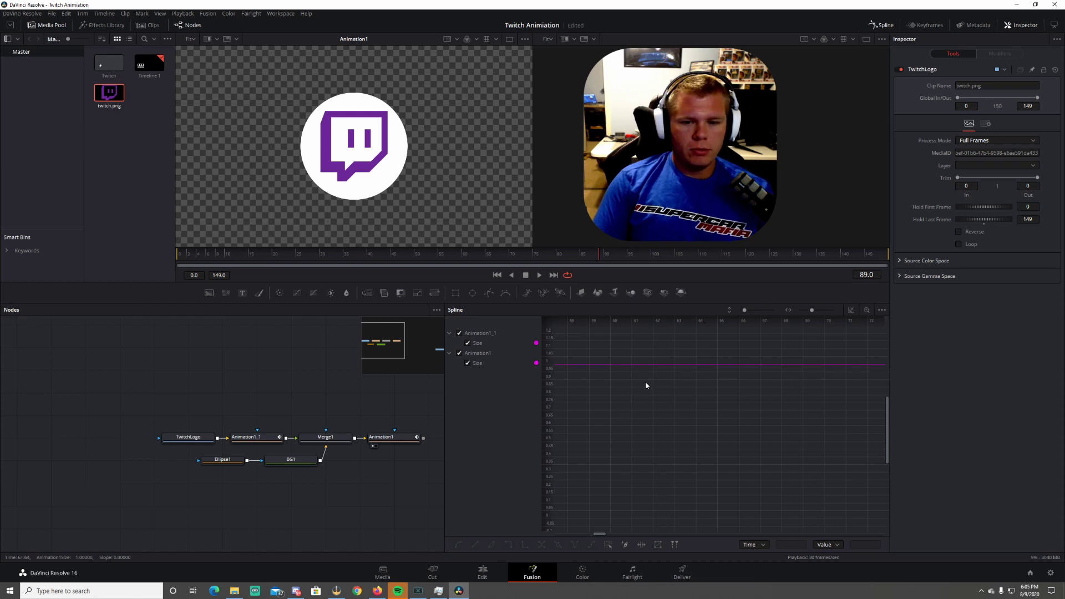
key("F4")
left_click(851, 310)
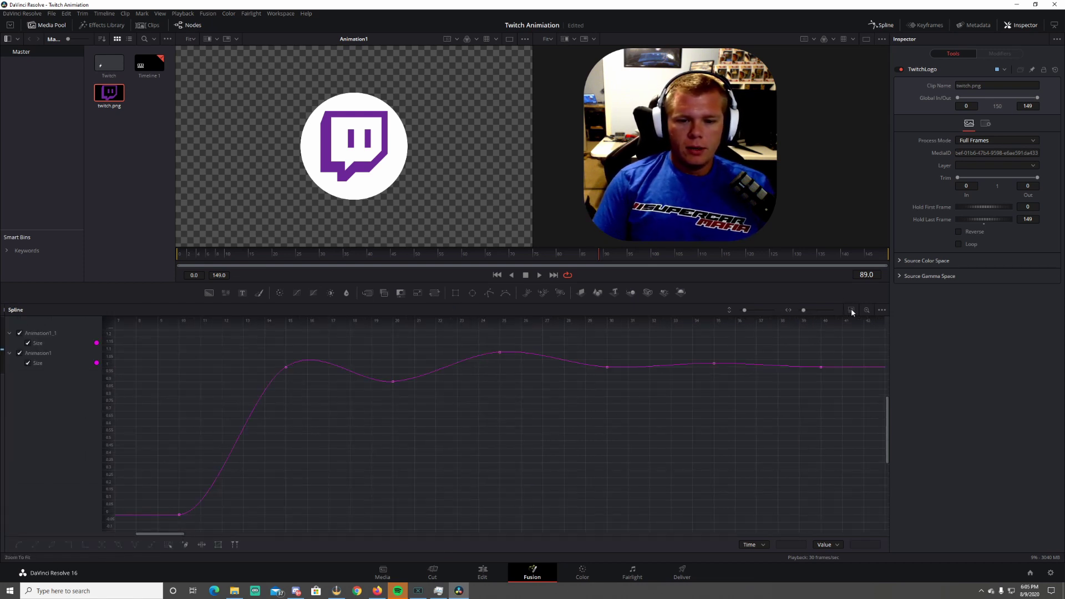
left_click(19, 333)
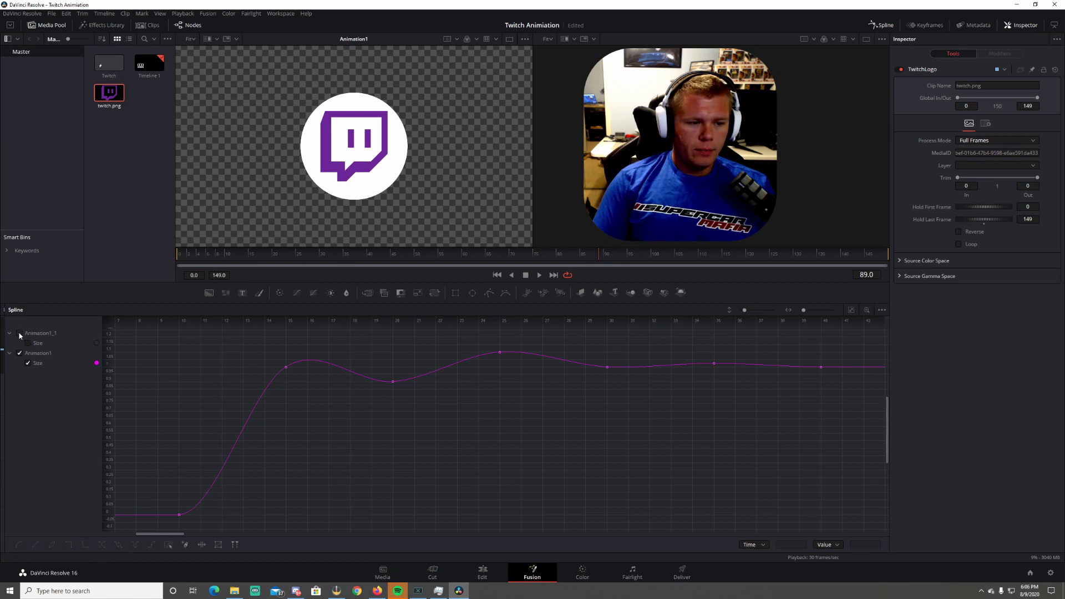
left_click(20, 353)
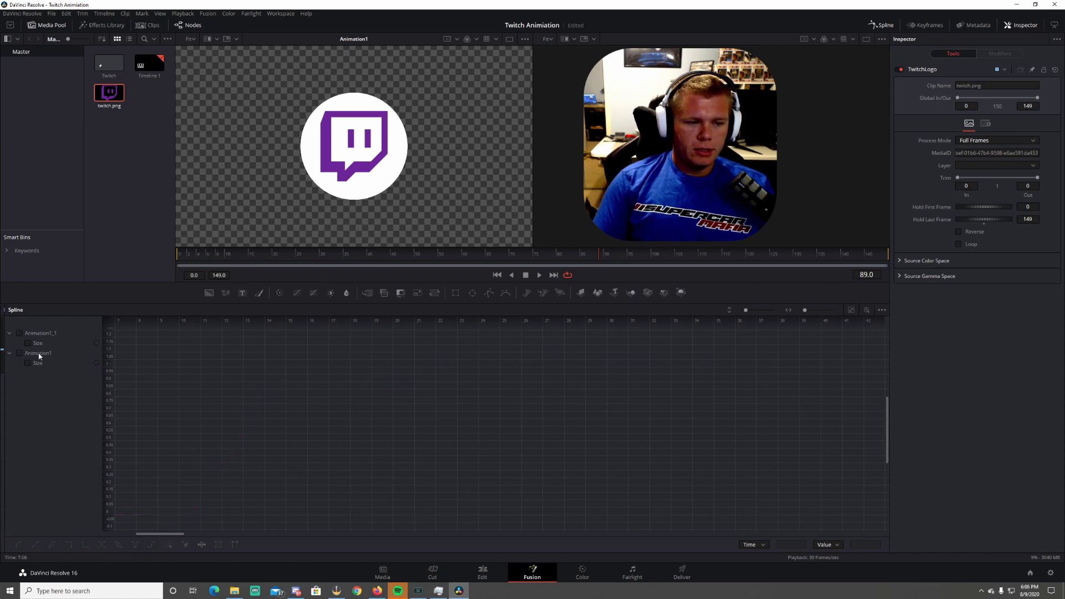
left_click(20, 354)
left_click(20, 354)
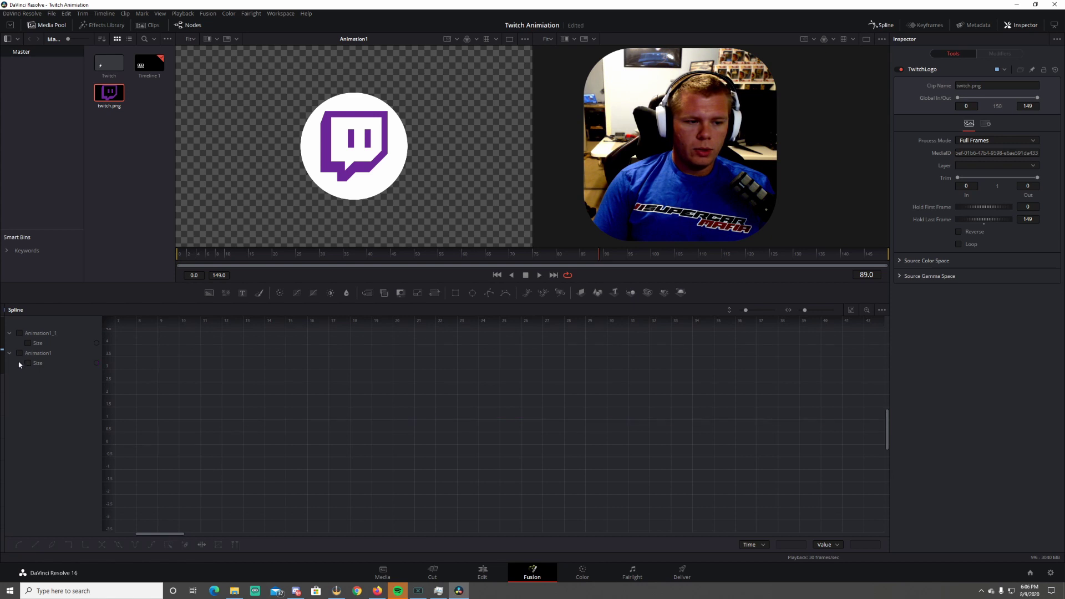
left_click(20, 358)
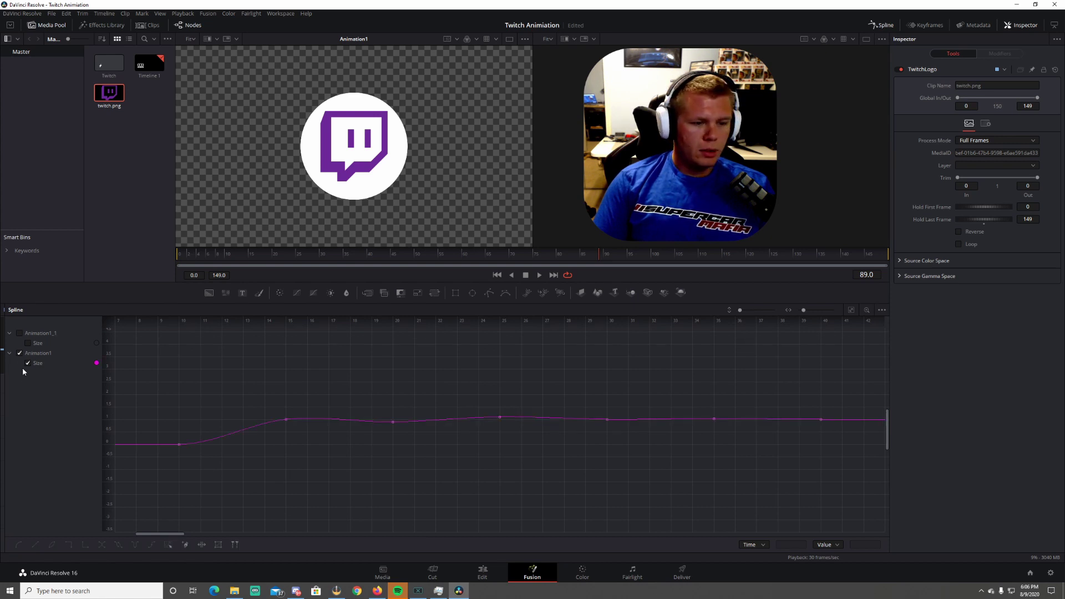
left_click(20, 354)
left_click(19, 333)
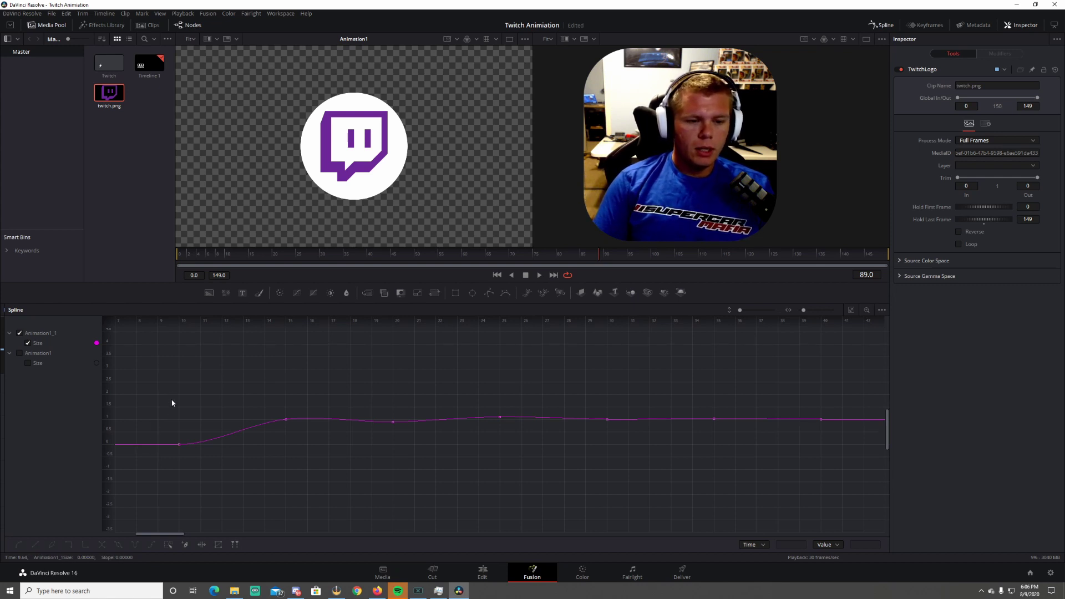
Delay all of Animation1_1's size keyframes by two frames, placing the first keyframe at frame 12
left_click_drag(158, 347, 855, 506)
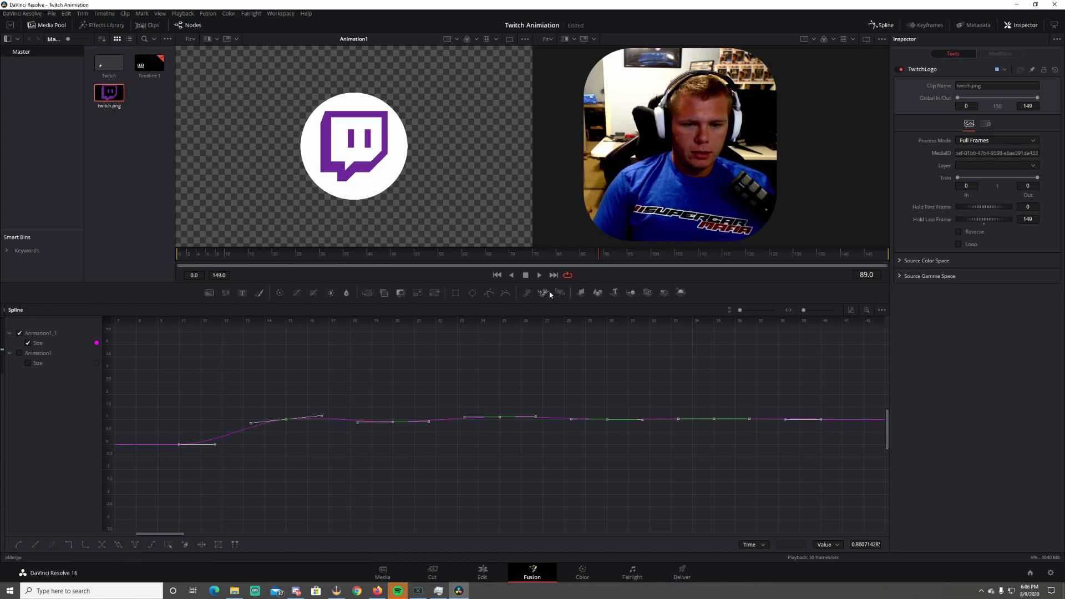
left_click(225, 253)
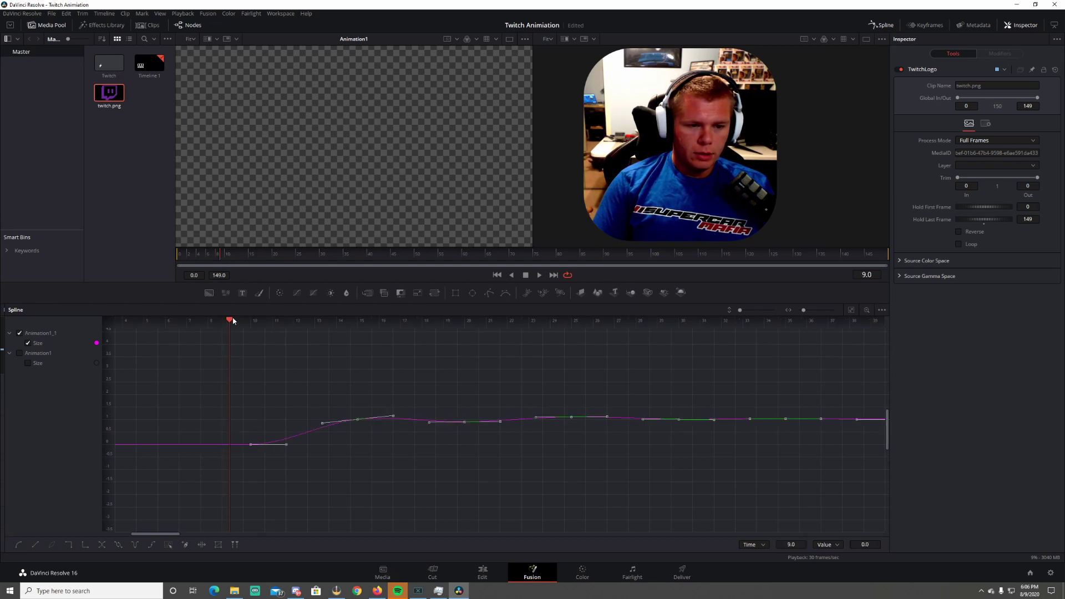
left_click_drag(233, 320, 290, 323)
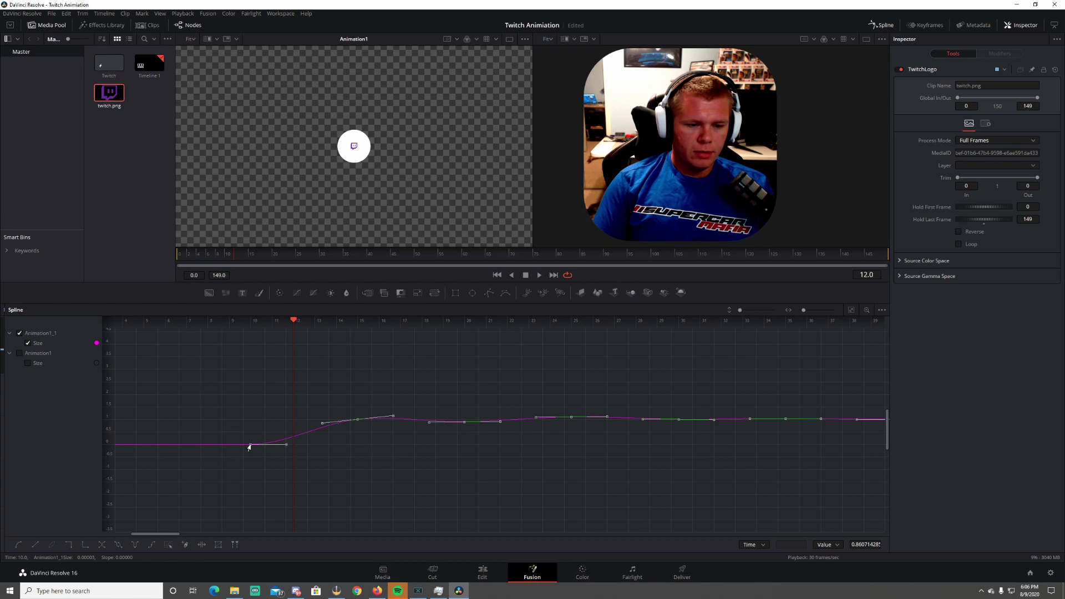
left_click_drag(249, 447, 296, 449)
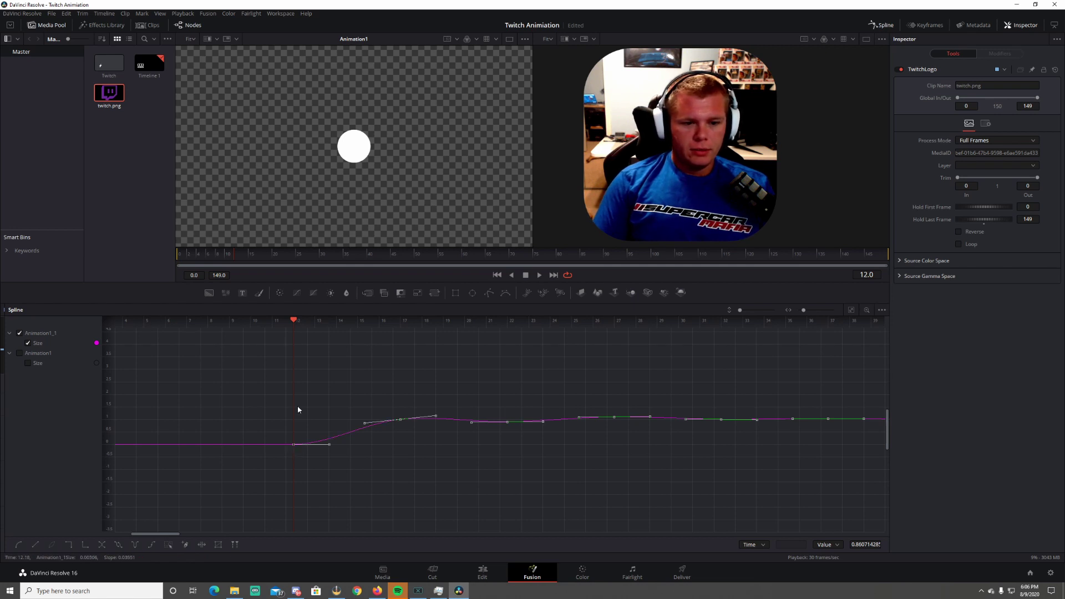
left_click(250, 320)
left_click_drag(250, 321, 297, 323)
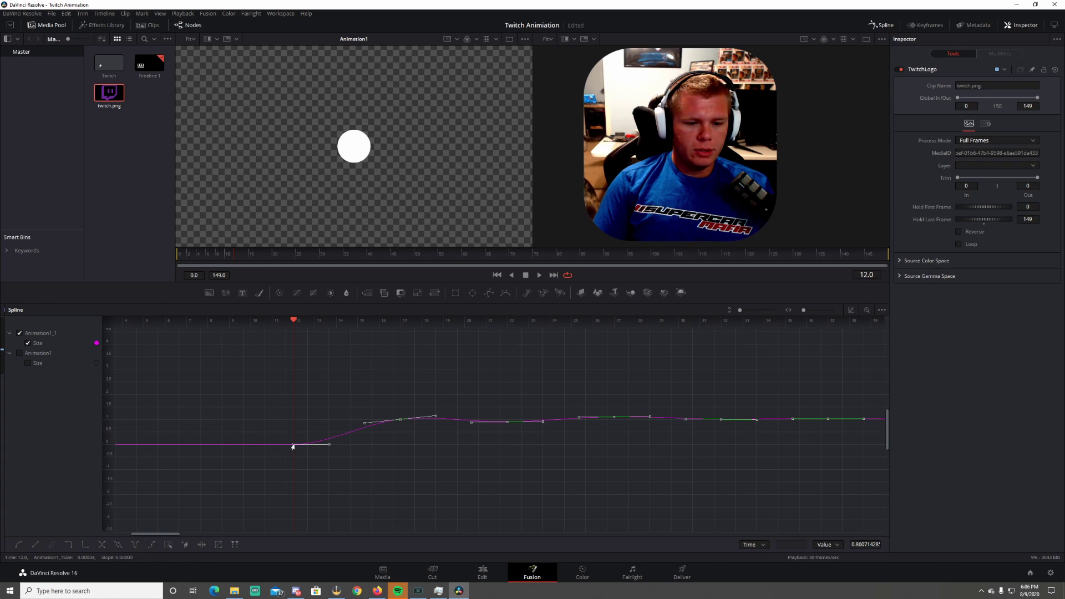
mouse_move(295, 444)
left_mouse_down()
mouse_move(244, 445)
mouse_move(292, 448)
left_mouse_up()
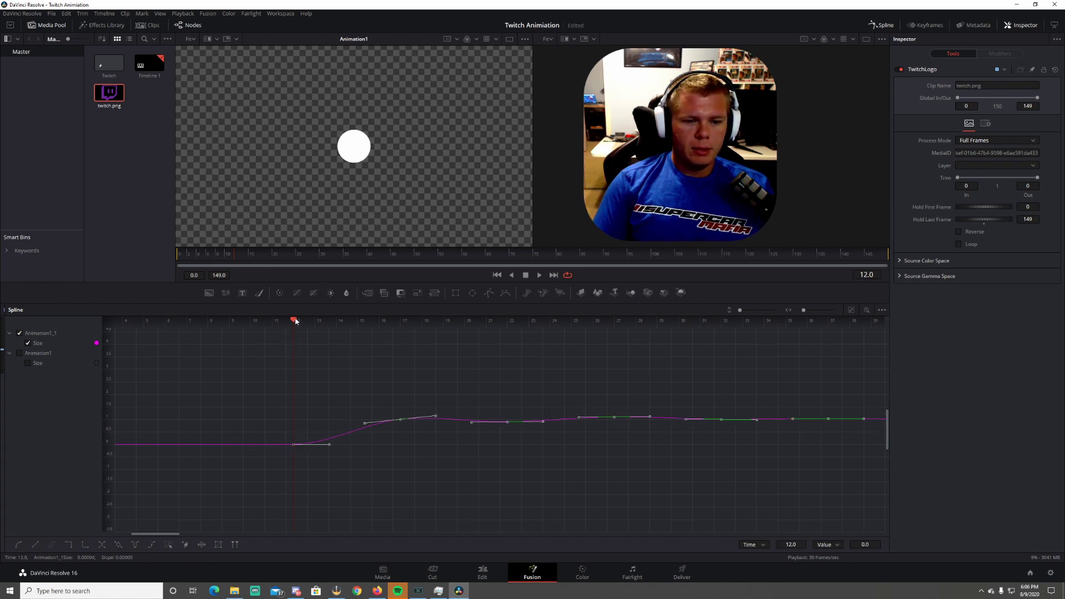
Play the delayed logo animation from the first frame and close the Spline editor
left_click_drag(292, 322, 251, 325)
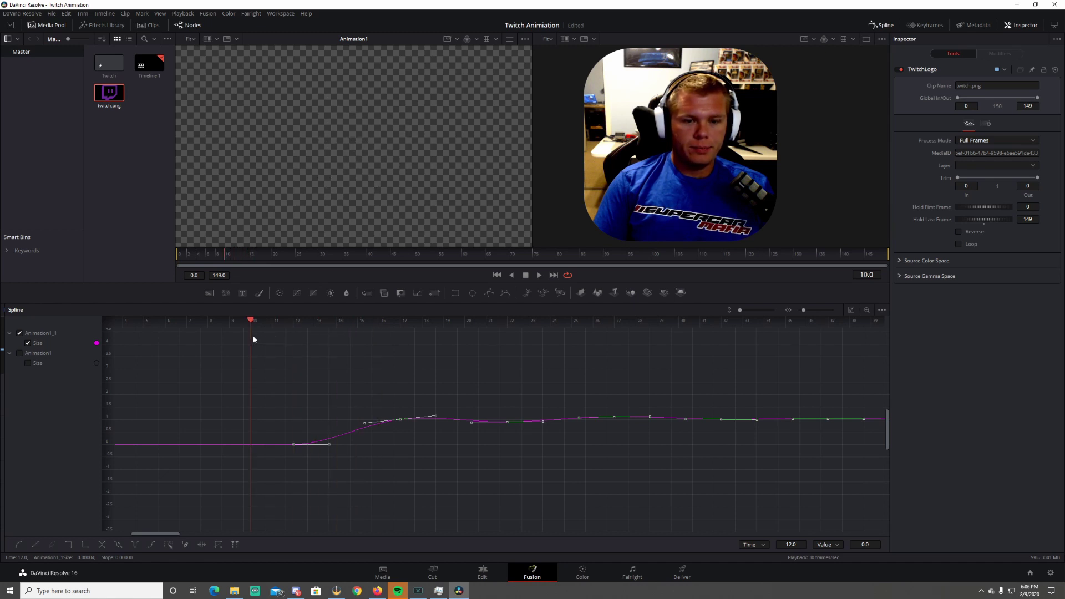
left_click(497, 275)
left_click(540, 276)
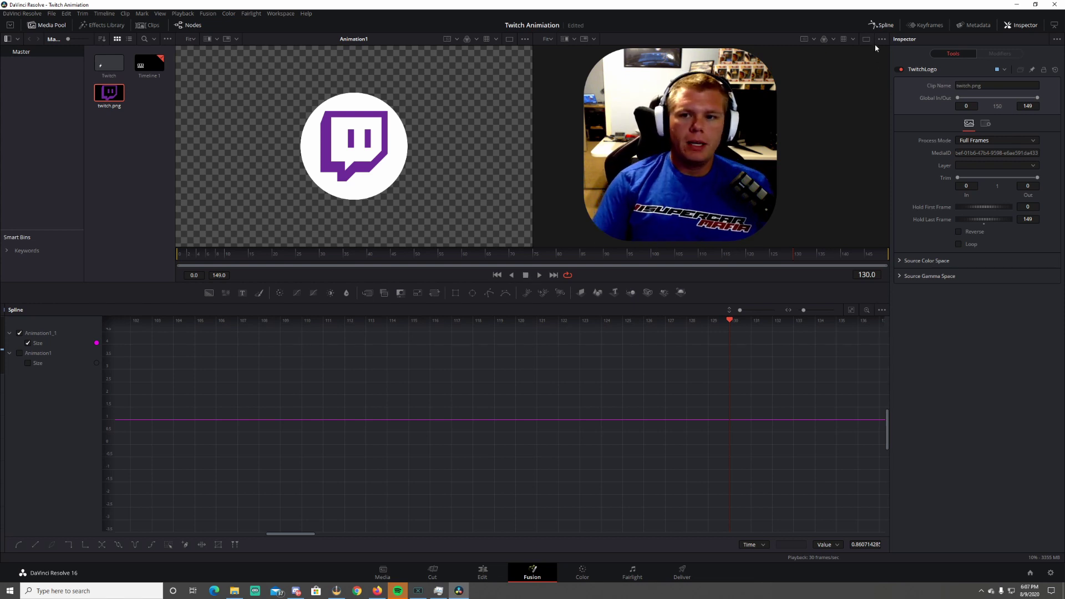
left_click(882, 25)
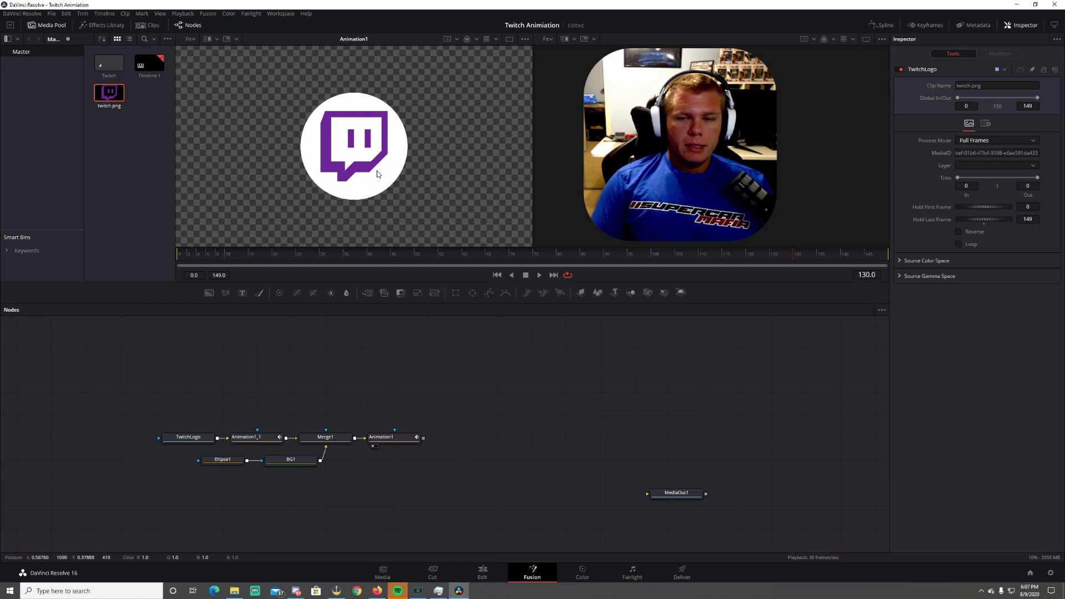
Add a Transform node after Animation1 in the node graph and rename it Tran1
left_click_drag(436, 296, 468, 437)
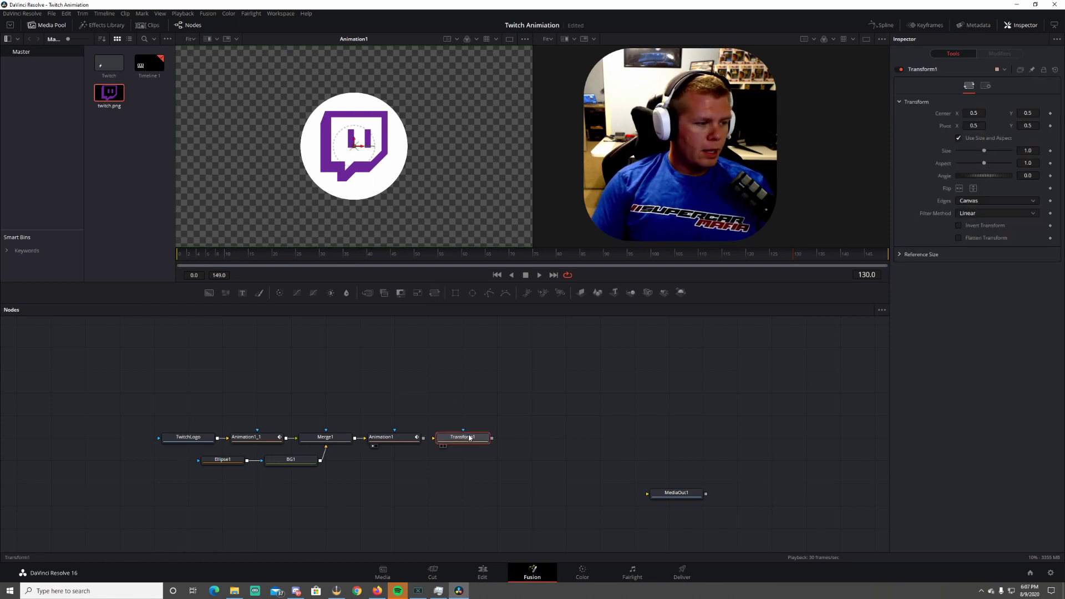
key("F2")
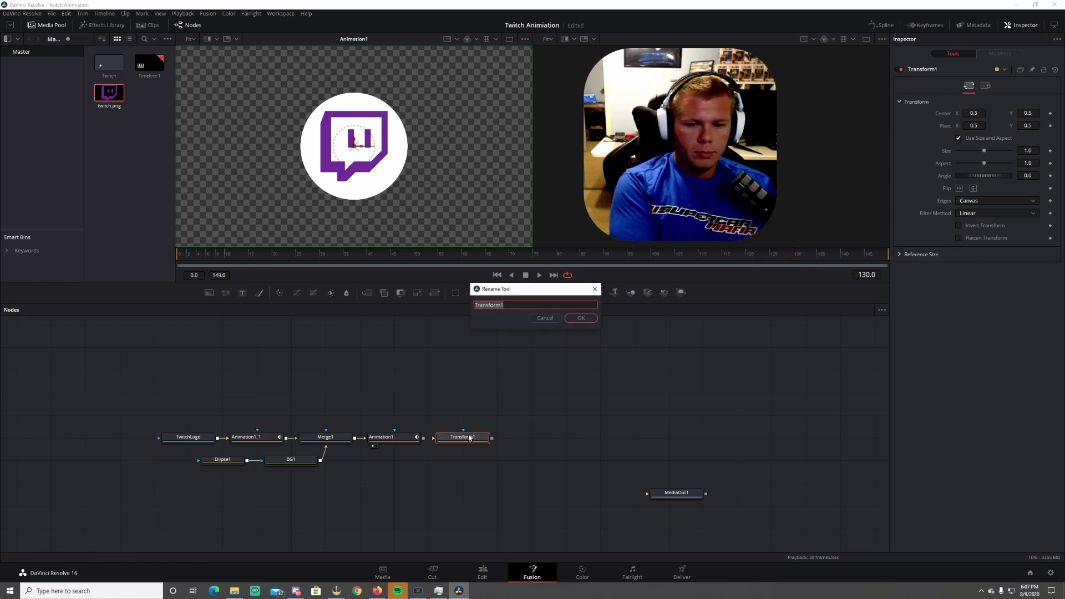
type("TRan")
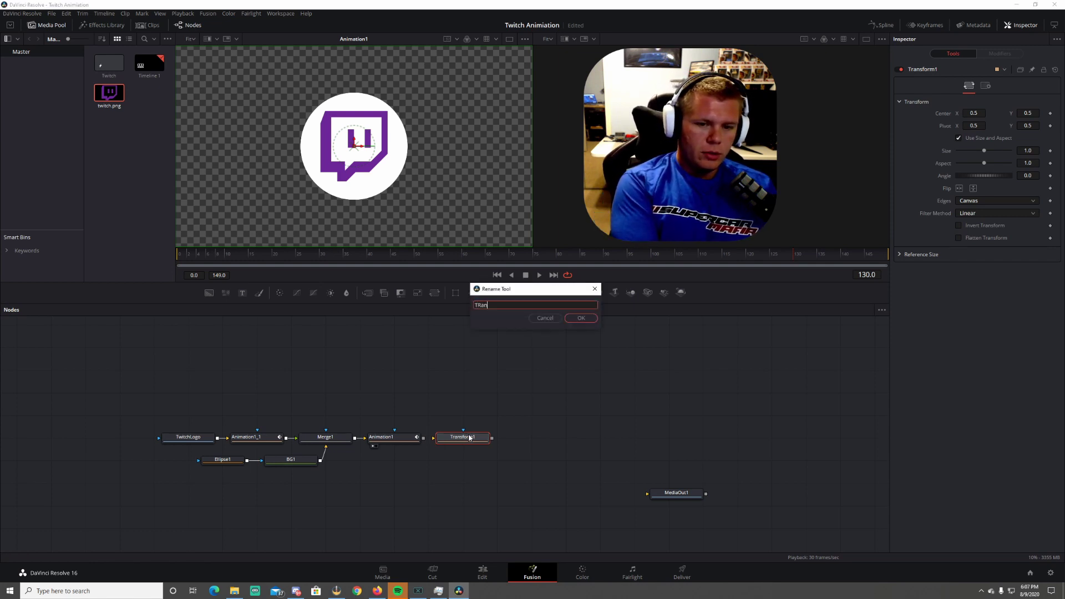
type("a")
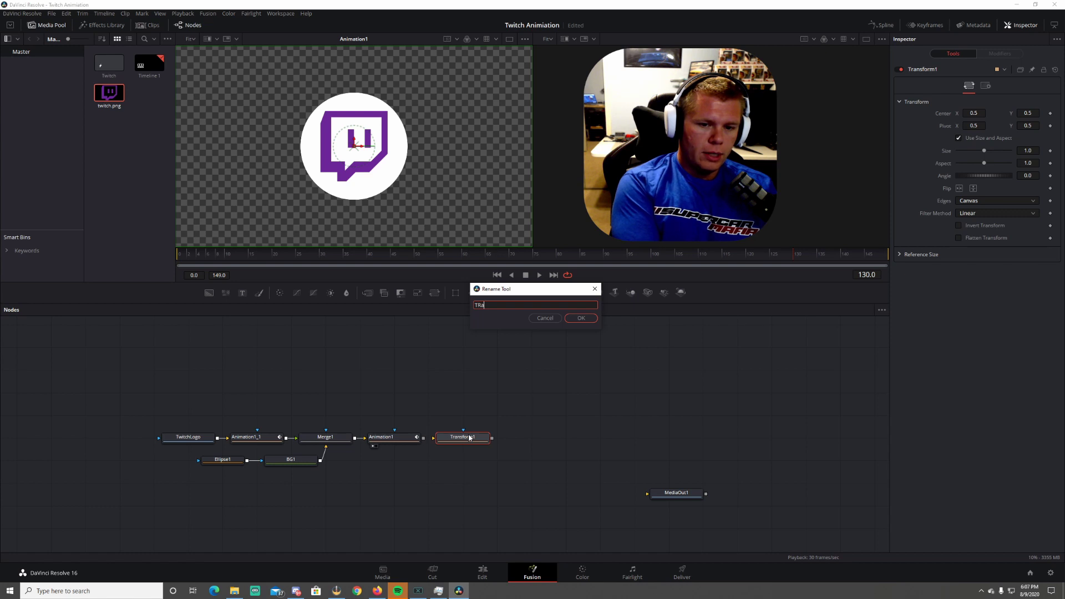
type("n12")
key("Return")
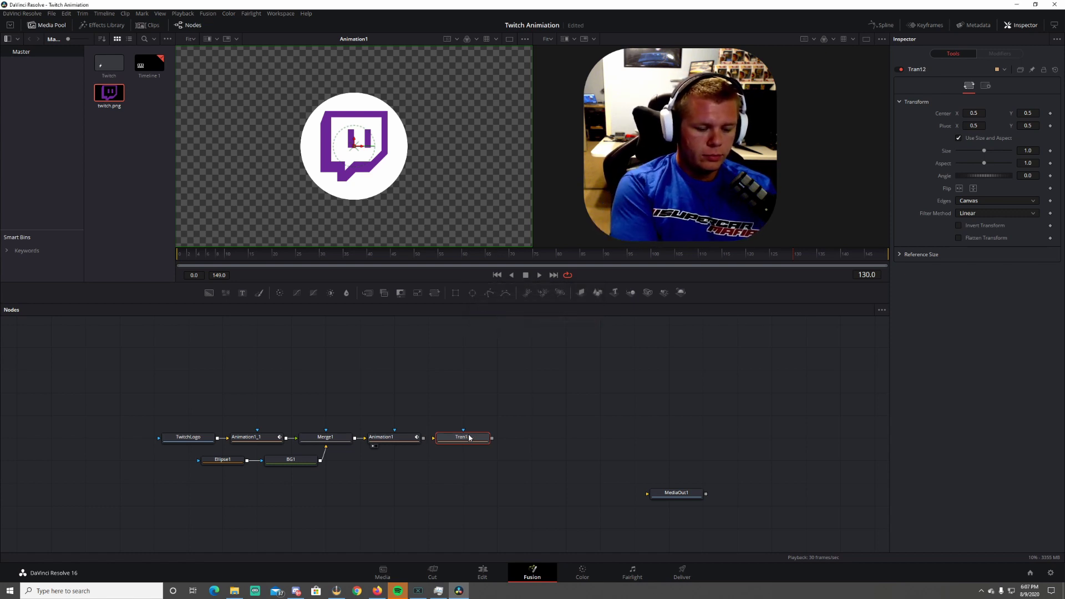
key("F2")
key("End")
key("BackSpace")
key("Return")
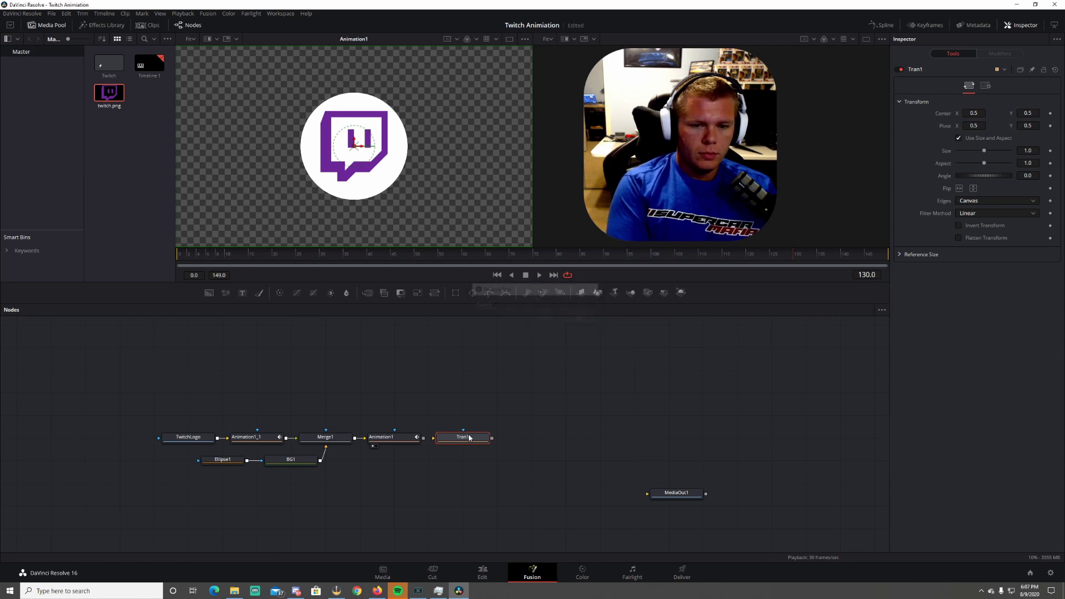
Space Tran1 away from Animation1, connect Animation1's output to it, and show Tran1 in the first viewer
left_click_drag(469, 438, 503, 437)
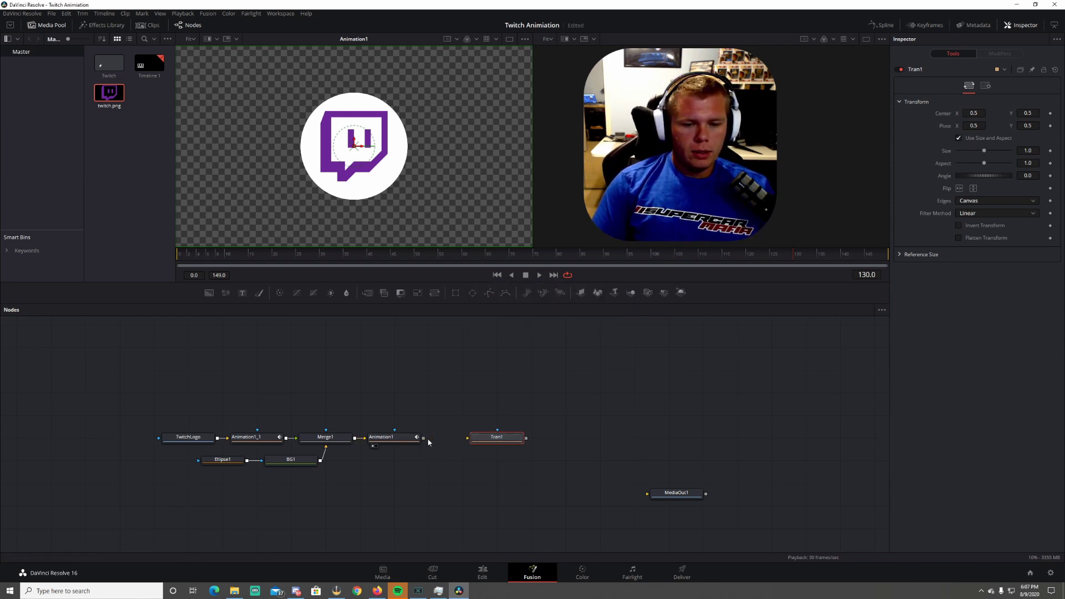
left_click_drag(424, 439, 420, 166)
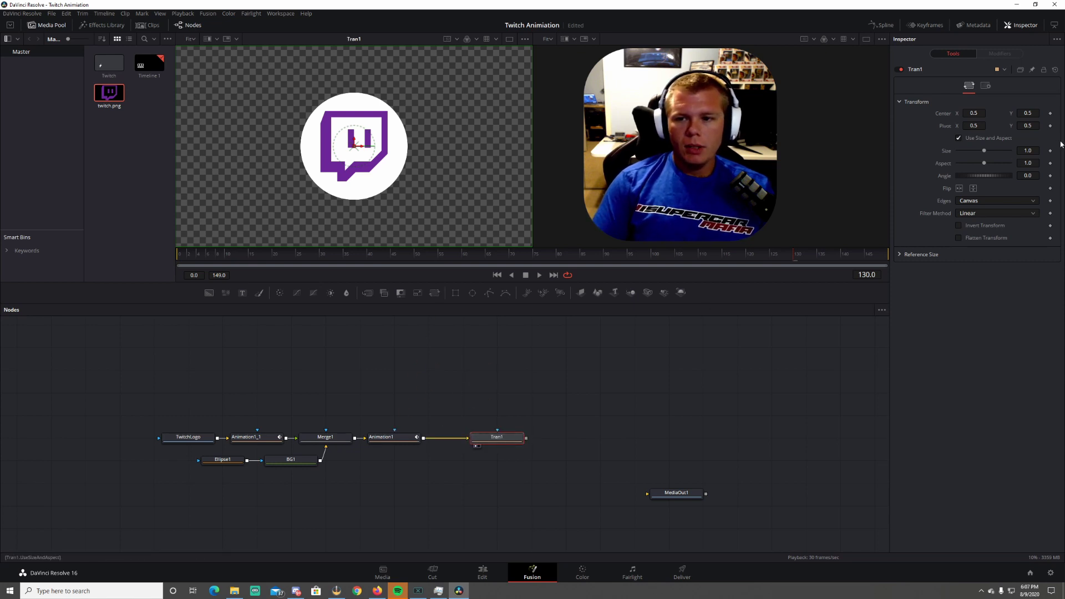
Move Tran1 close beside Animation1 in the node graph and set its size to 0.5
left_click_drag(492, 440, 459, 439)
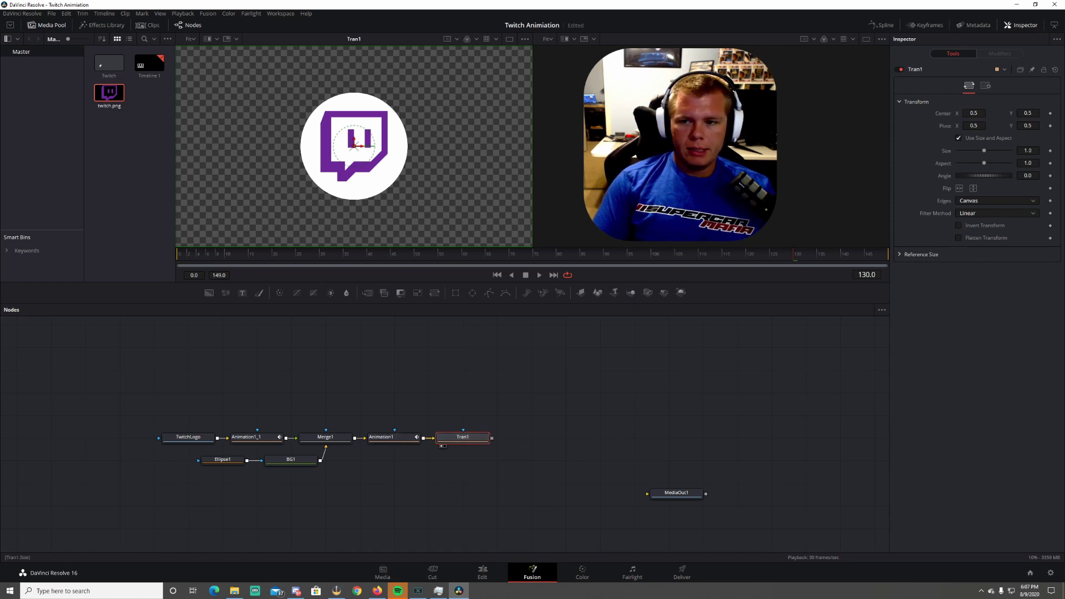
left_click(1027, 151)
type("0.5")
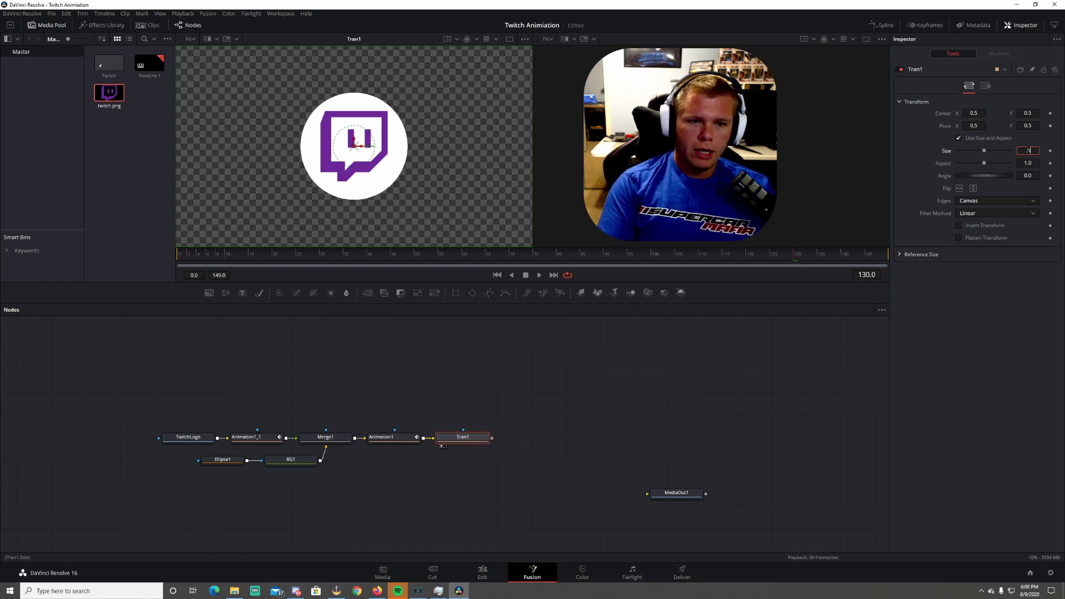
key("Tab")
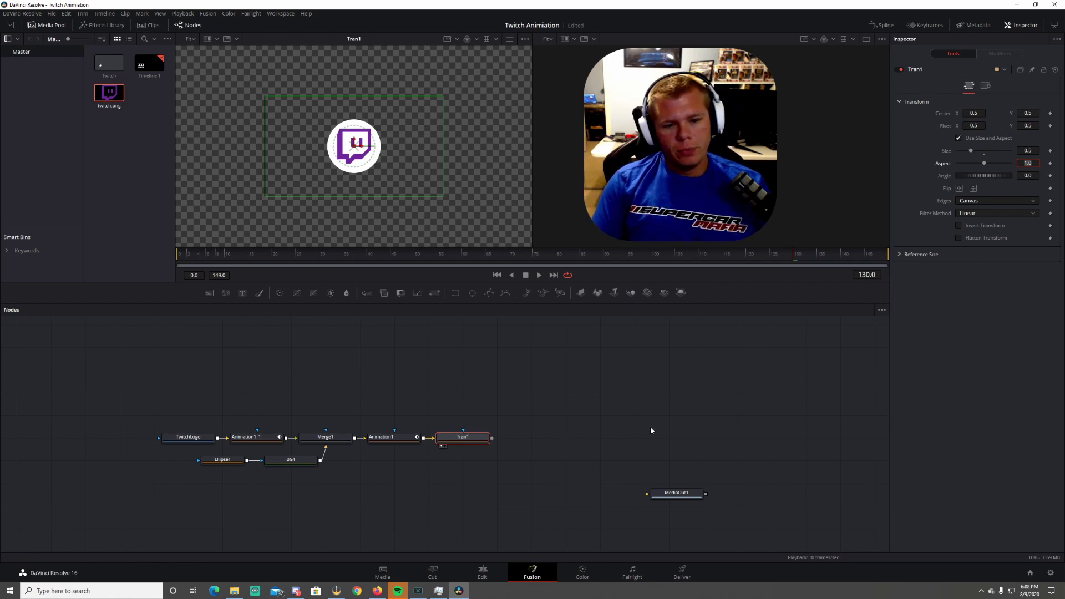
left_click(466, 374)
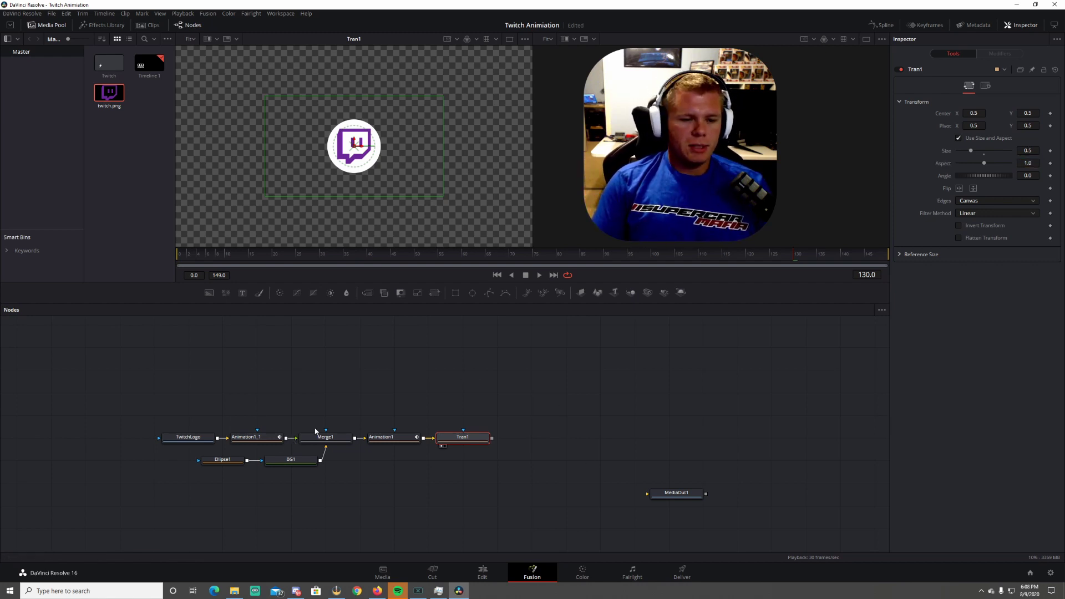
Add a Background node above the logo node chain, show it in the first viewer and rename it BG2
left_click(282, 384)
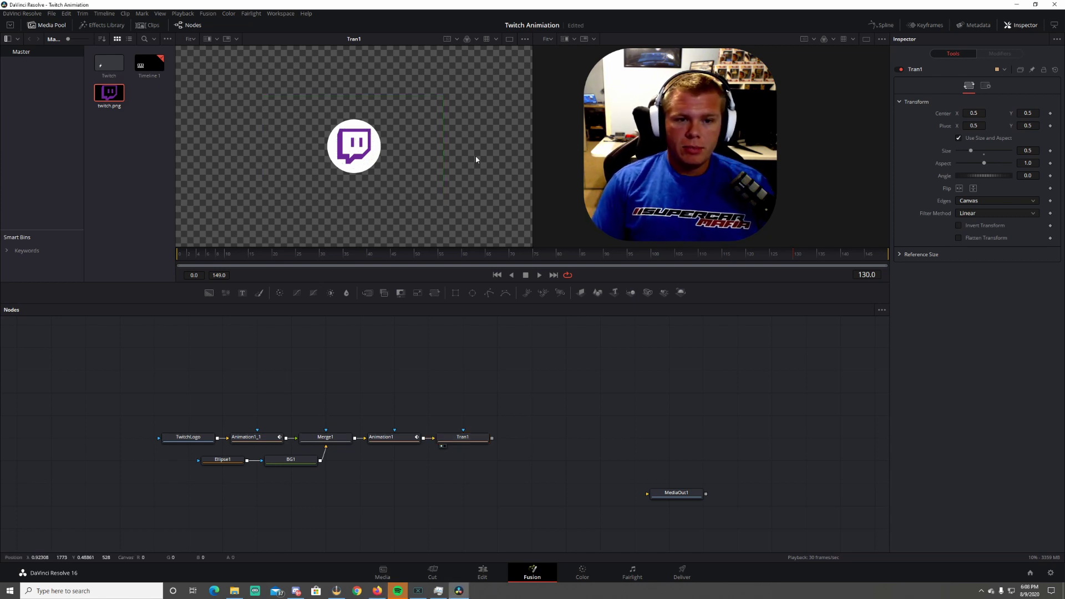
left_click(210, 292)
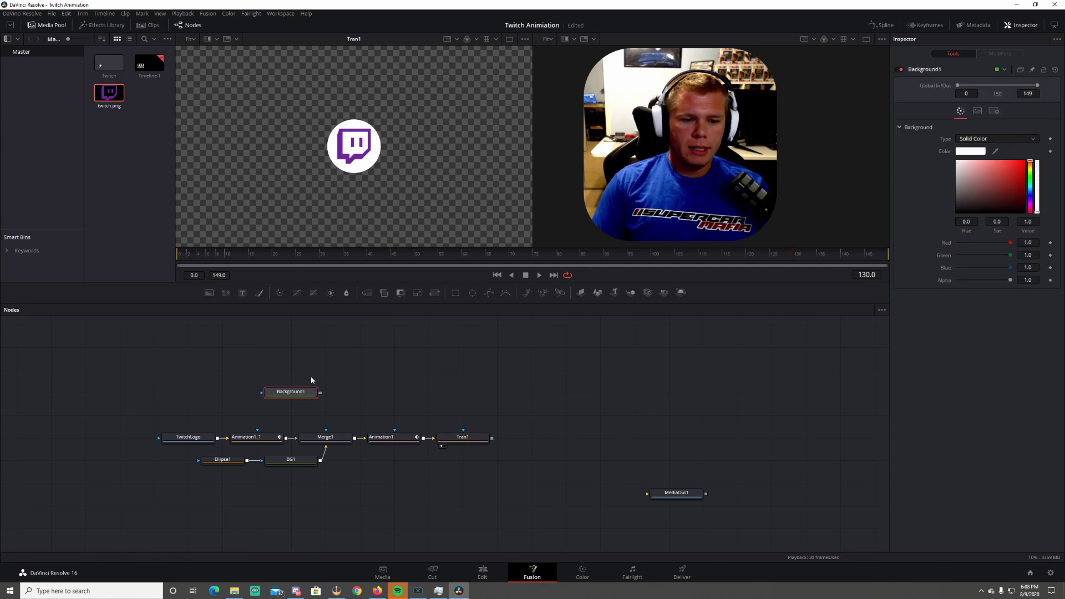
left_click(270, 401)
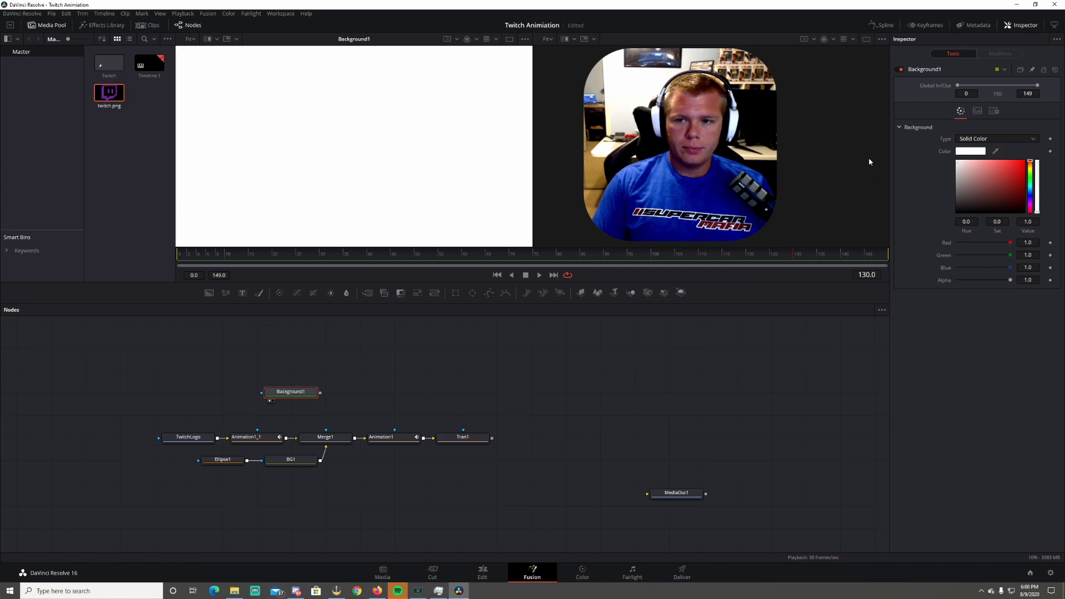
left_click_drag(276, 394, 309, 371)
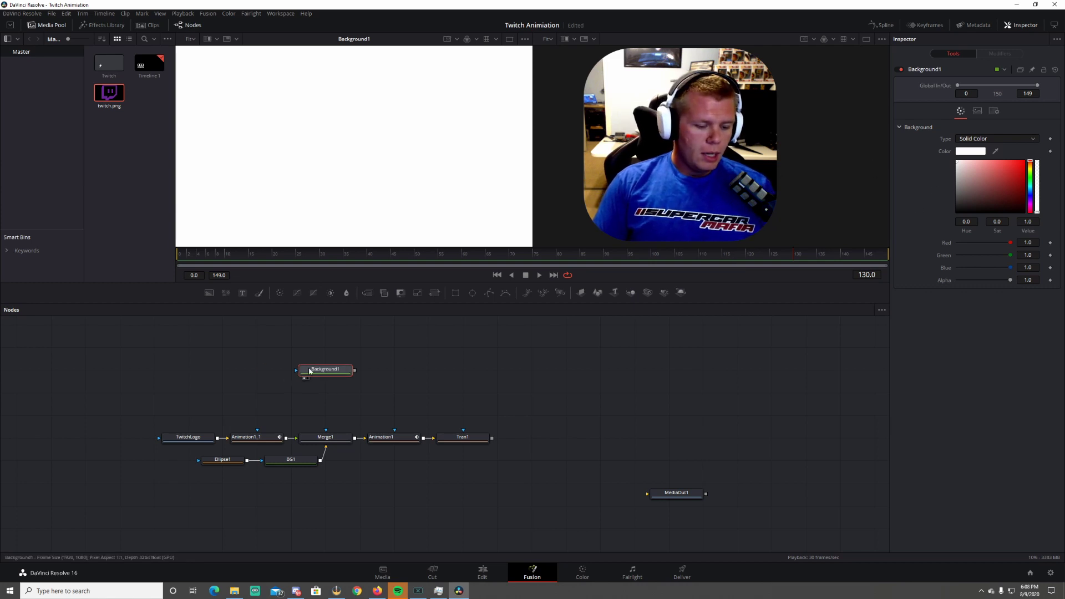
key("F2")
type("G")
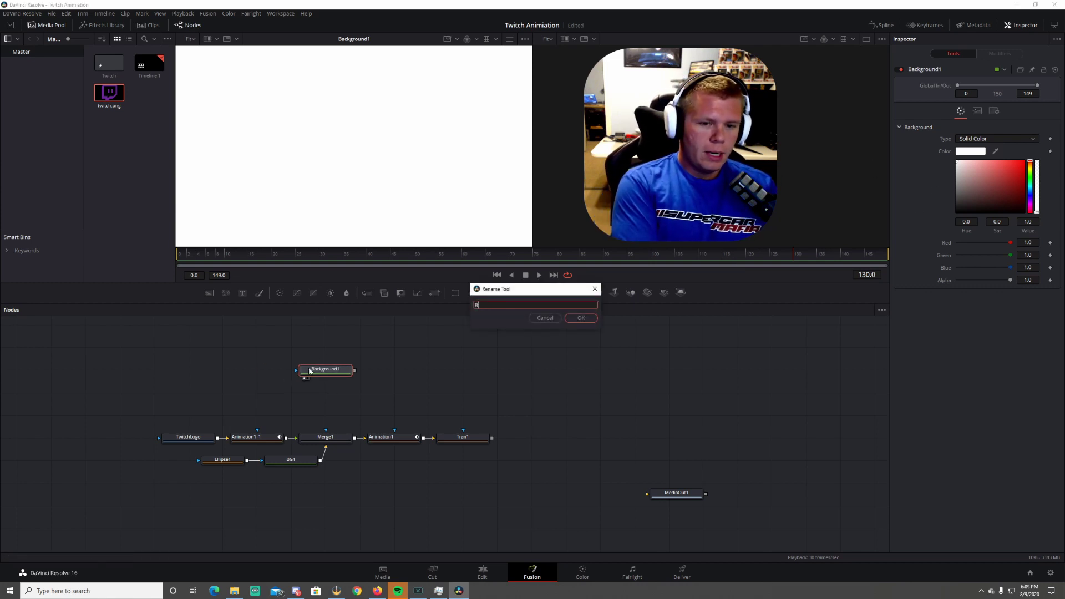
type("2")
key("Return")
Mask BG2 with a Rectangle node of width 0.998, height 0.2 and corner radius 1, placed close beside BG2
left_click_drag(456, 293, 206, 381)
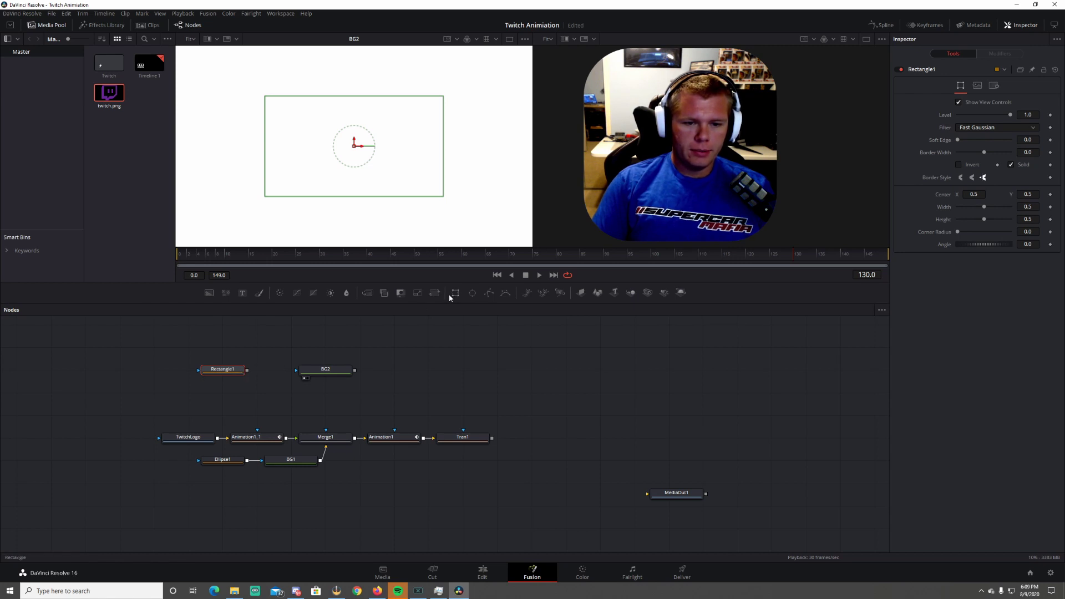
left_click_drag(247, 370, 296, 371)
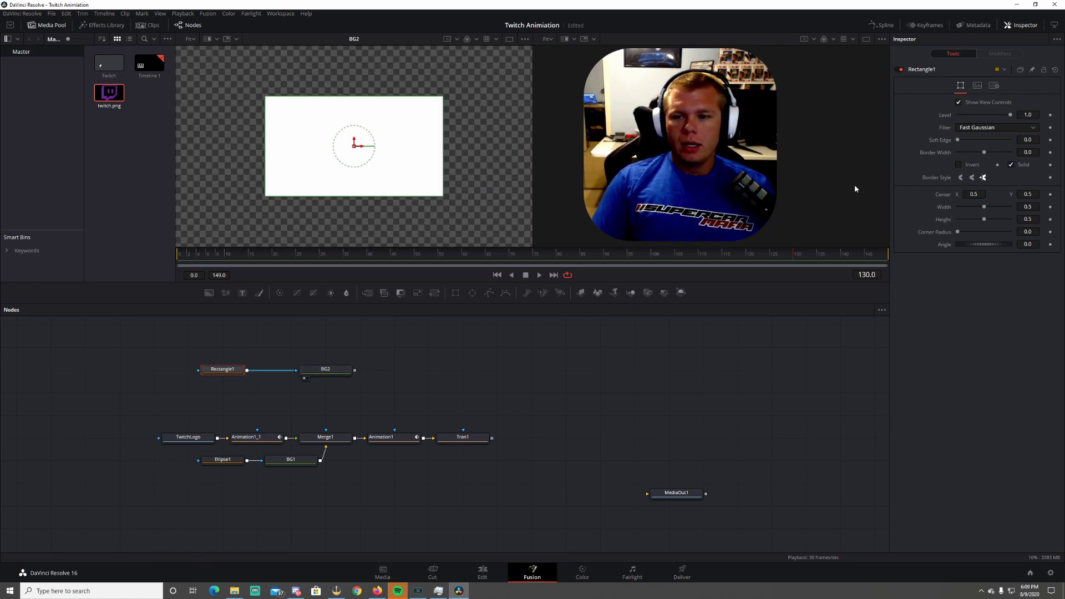
left_click(1028, 207)
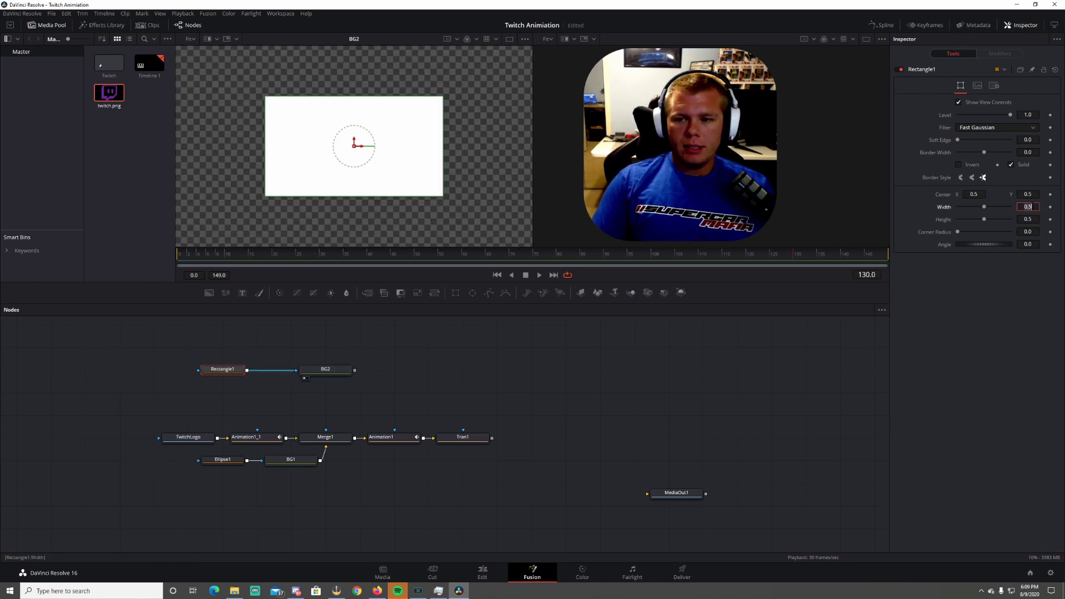
type(".998")
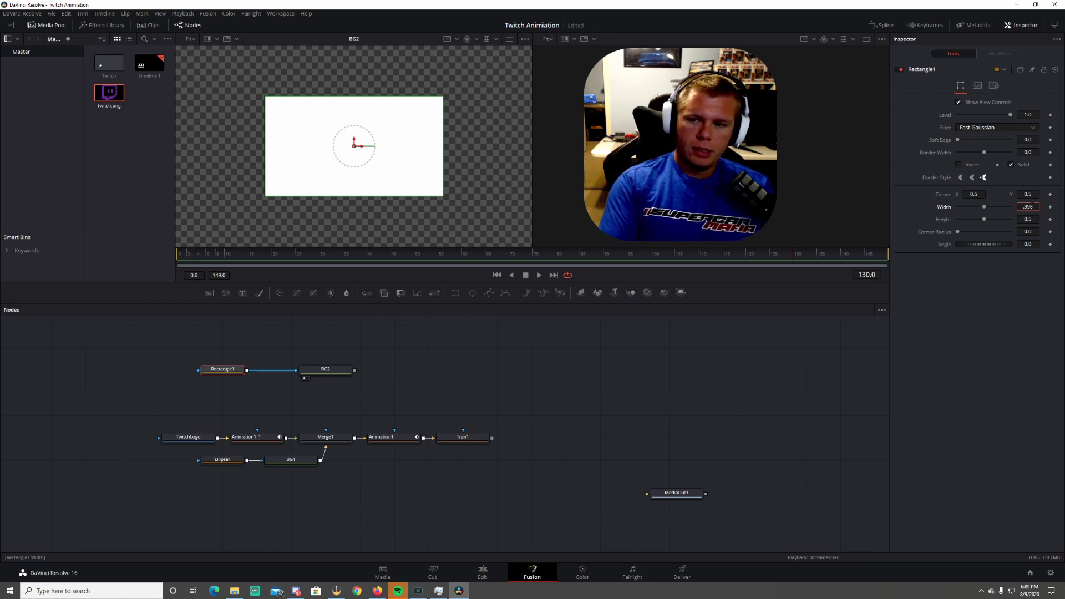
key("Tab")
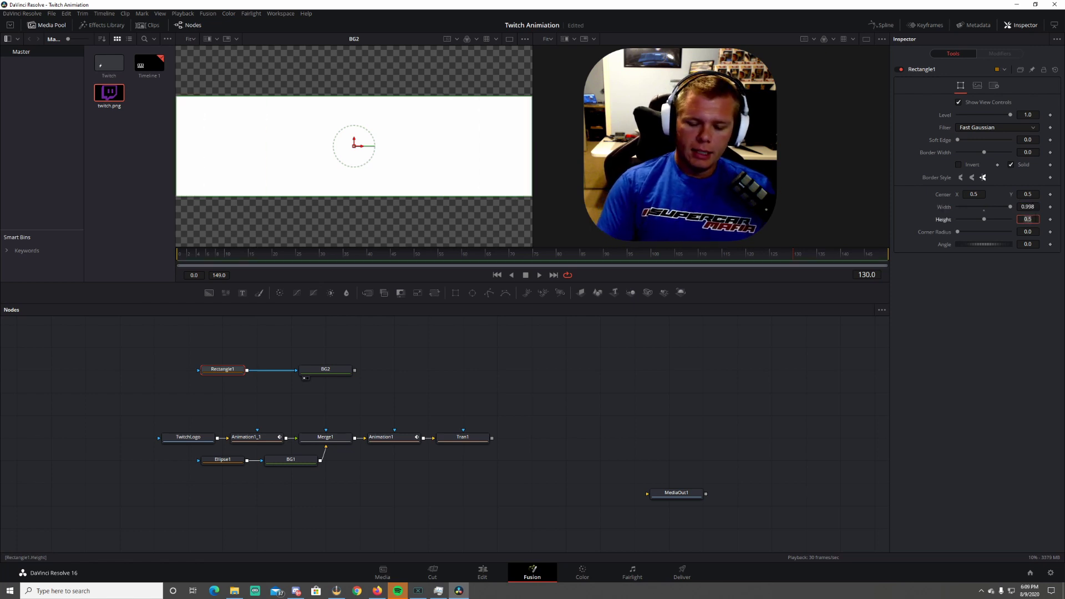
type(".2")
key("Tab")
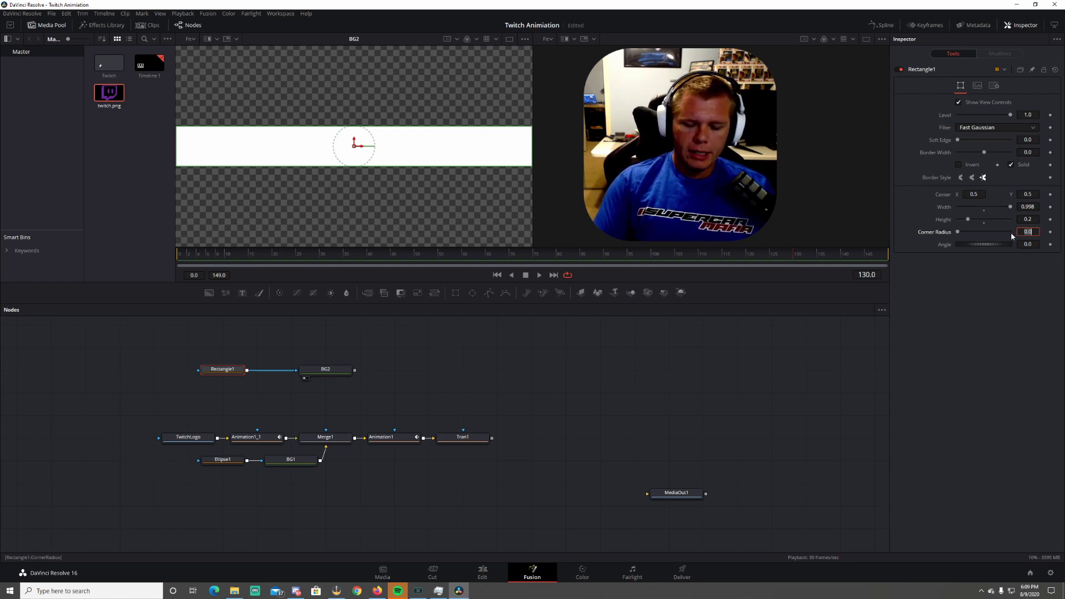
type("1")
key("Tab")
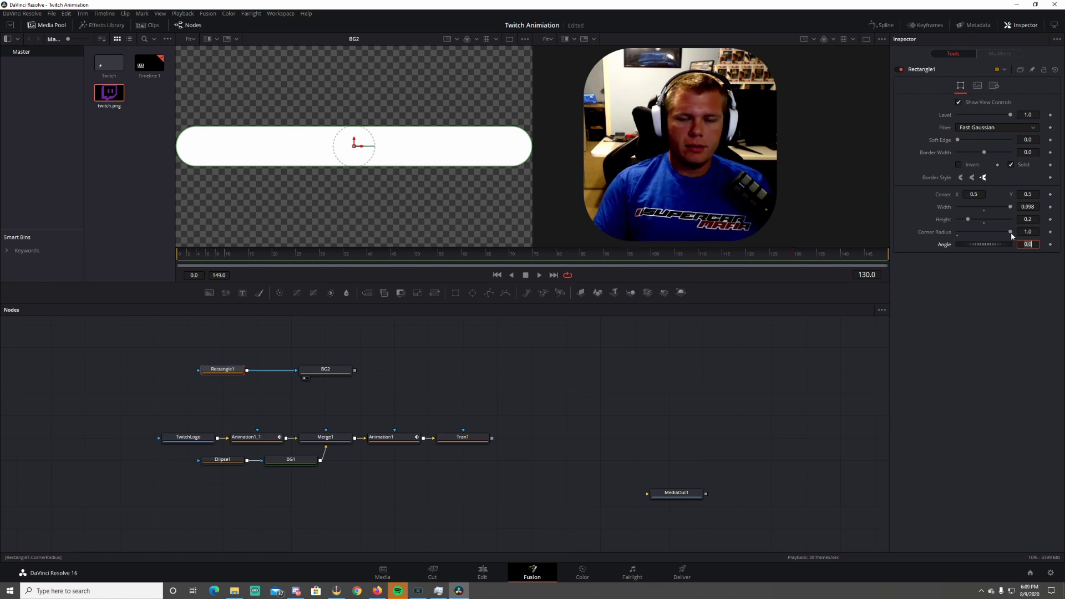
left_click_drag(222, 372, 256, 372)
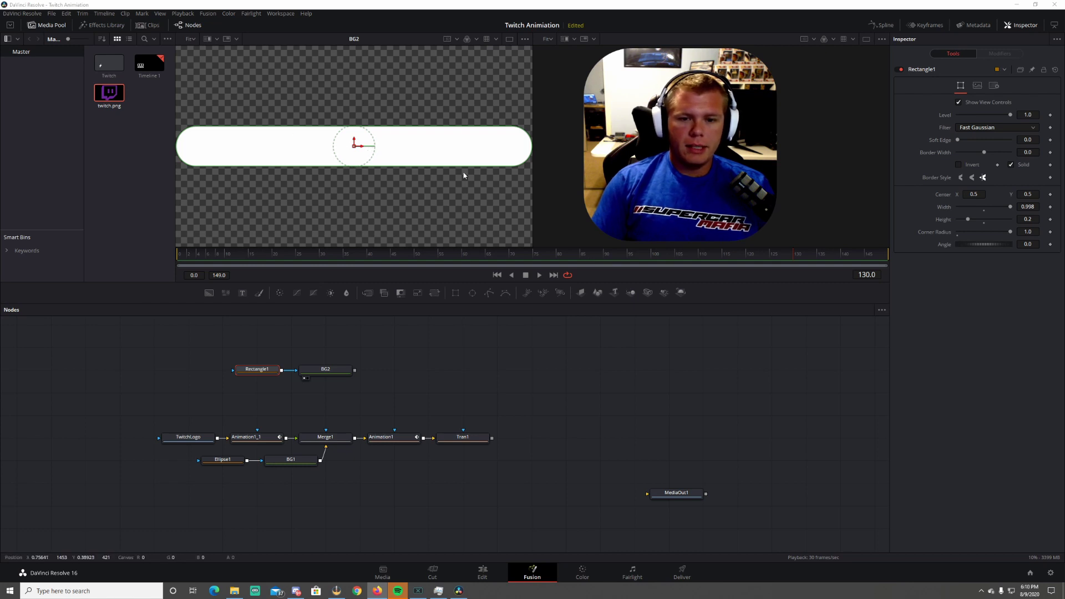
Check Tran1's animation in the first viewer, return to BG2 and keyframe Rectangle1's width at frame 90
left_click(606, 256)
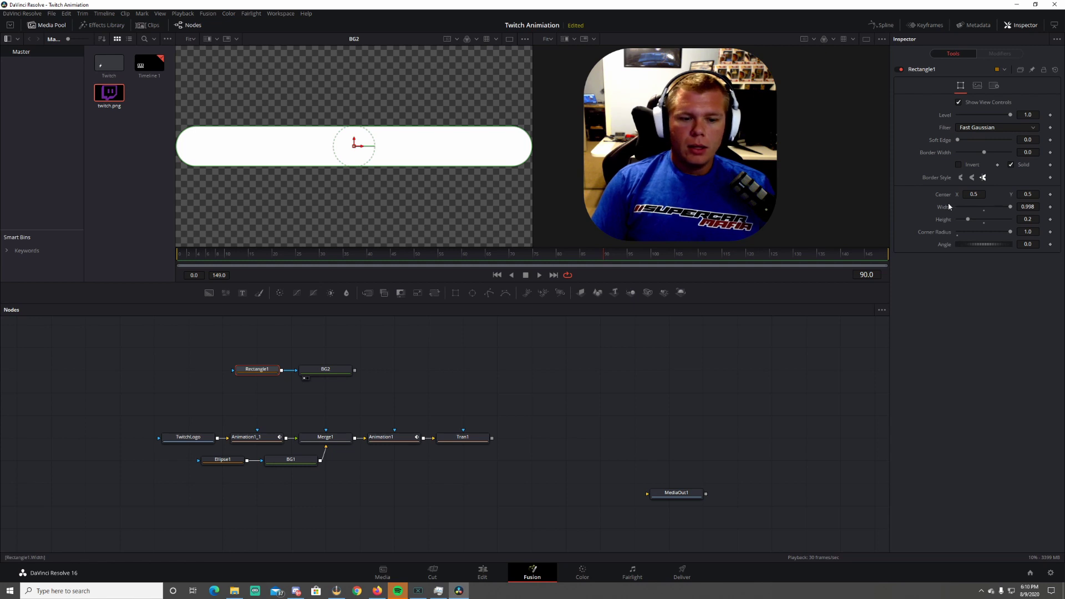
left_click(443, 445)
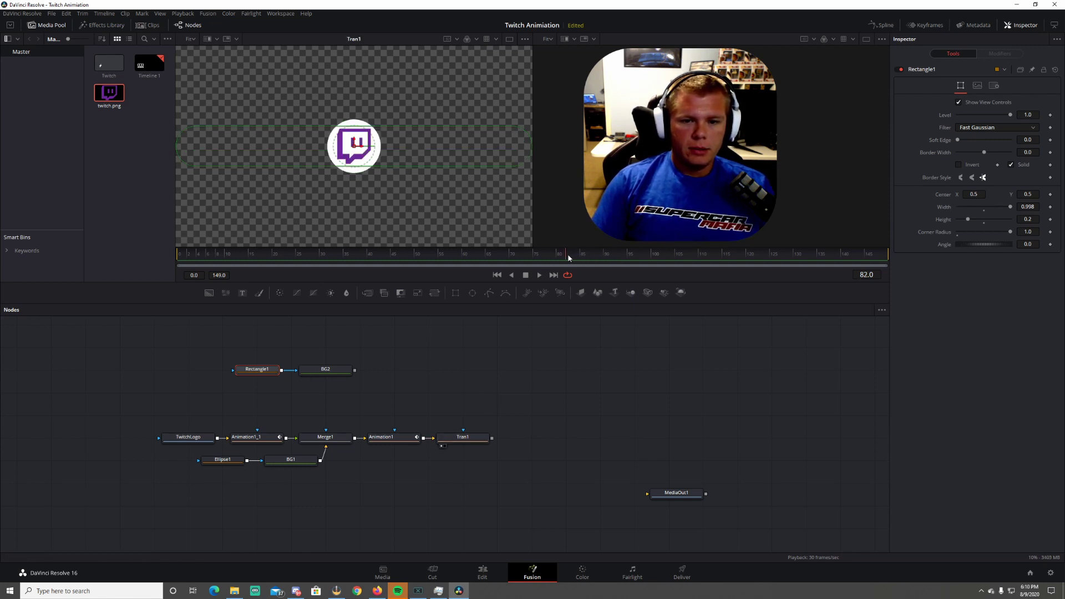
left_click_drag(466, 255, 391, 256)
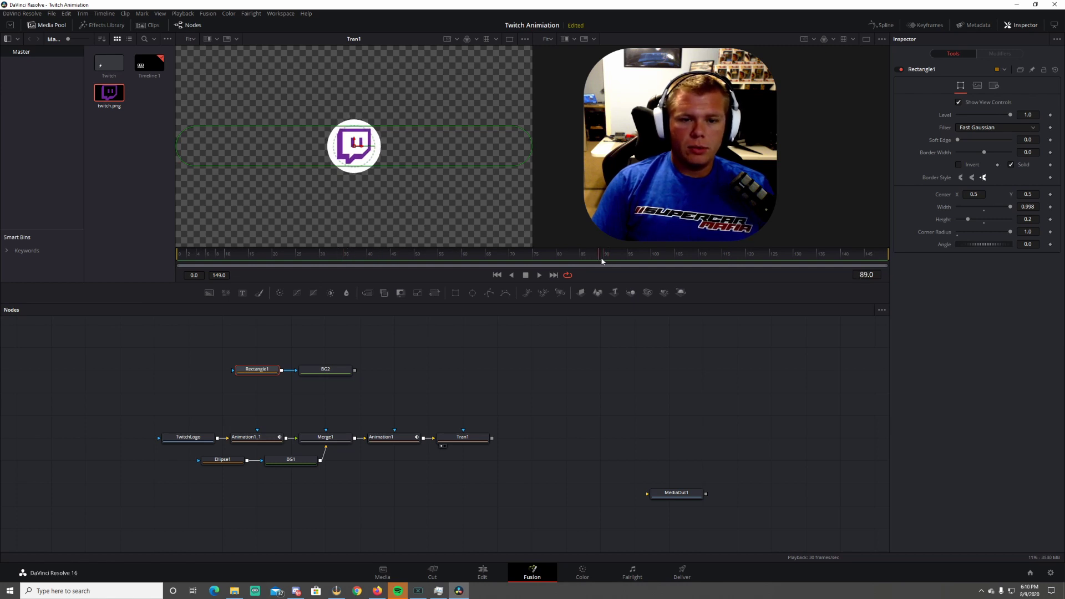
left_click_drag(563, 261, 606, 260)
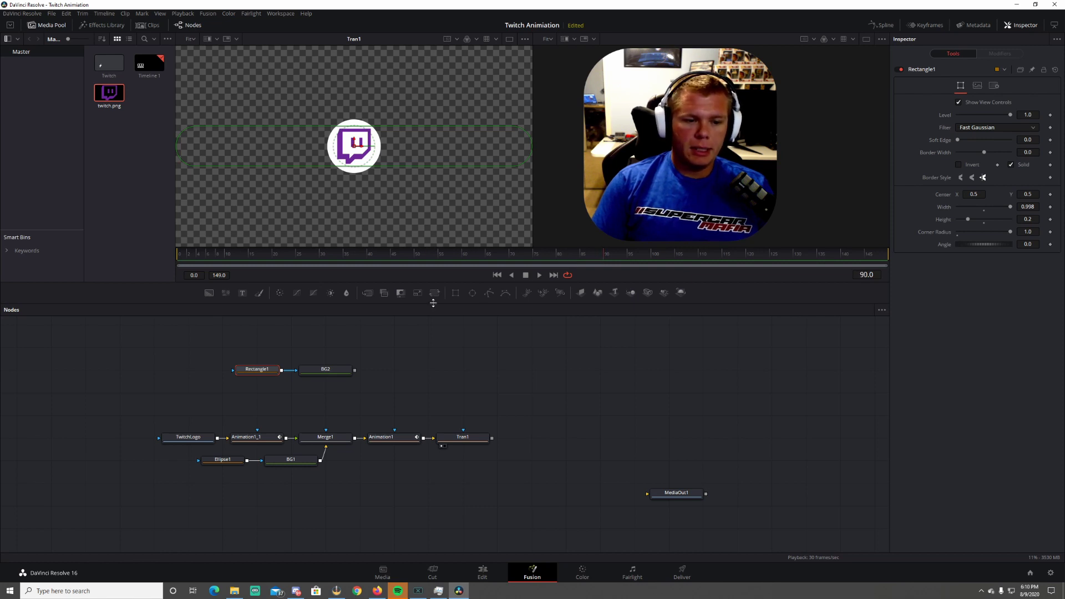
left_click(304, 379)
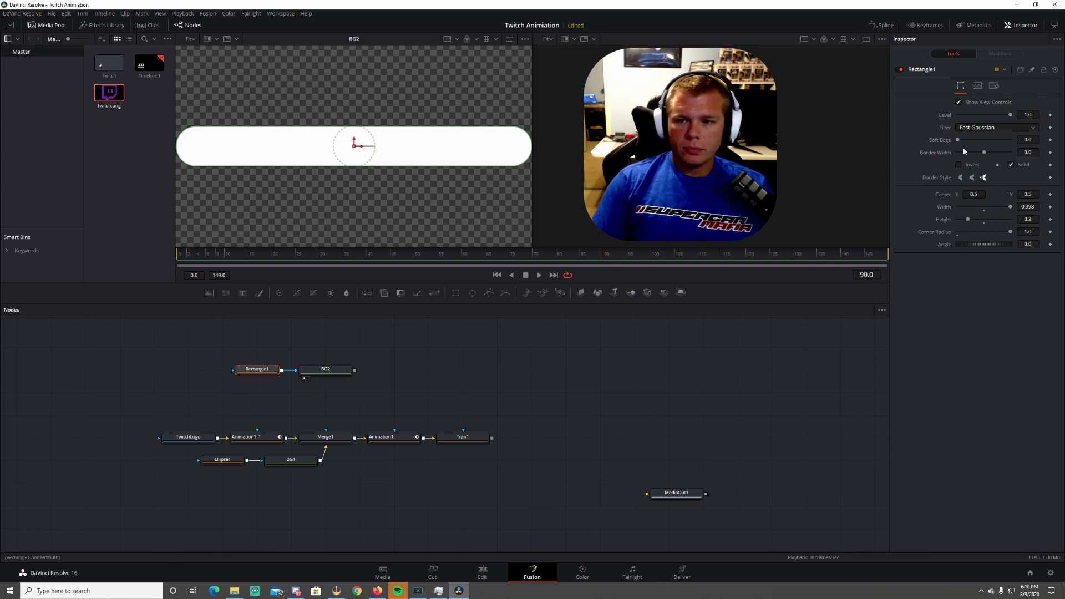
left_click(1051, 207)
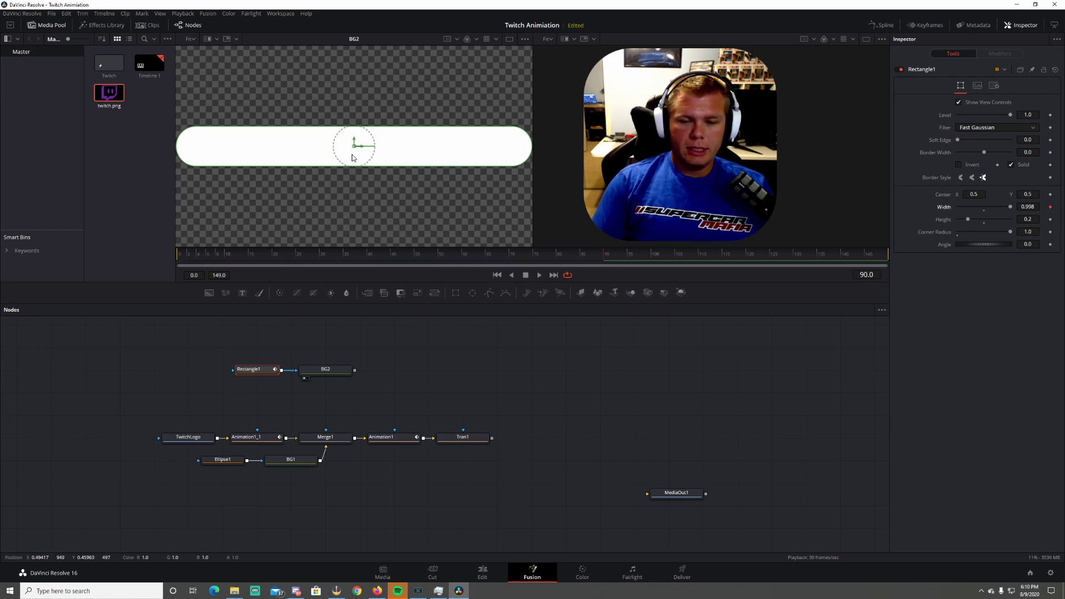
Keyframe Rectangle1's width at 0.0 on frame 30 and play back the bar's growth
left_click_drag(603, 254, 545, 253)
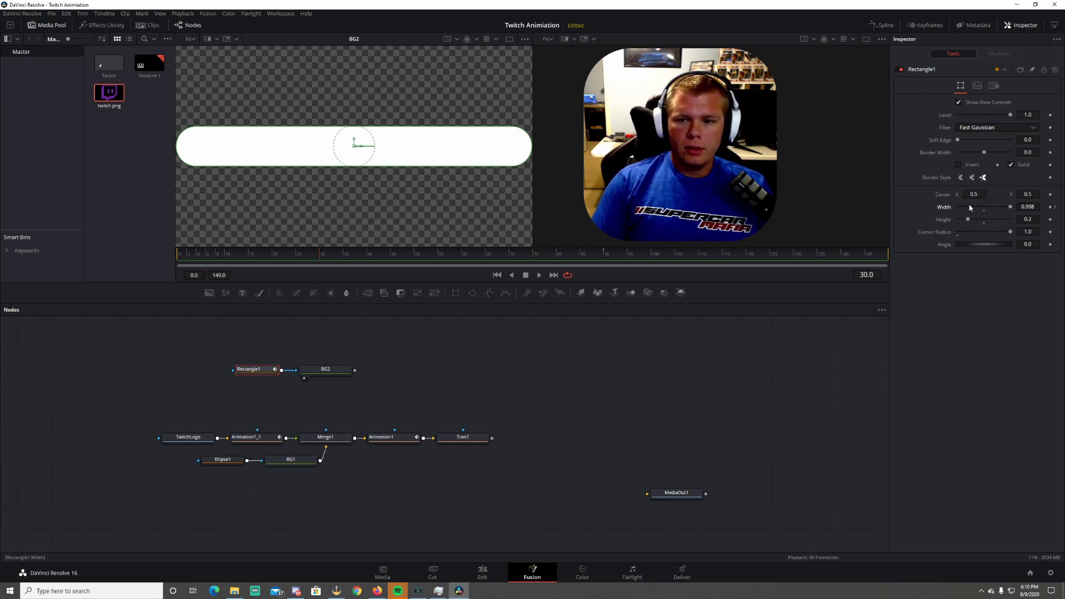
left_click_drag(1011, 207, 953, 208)
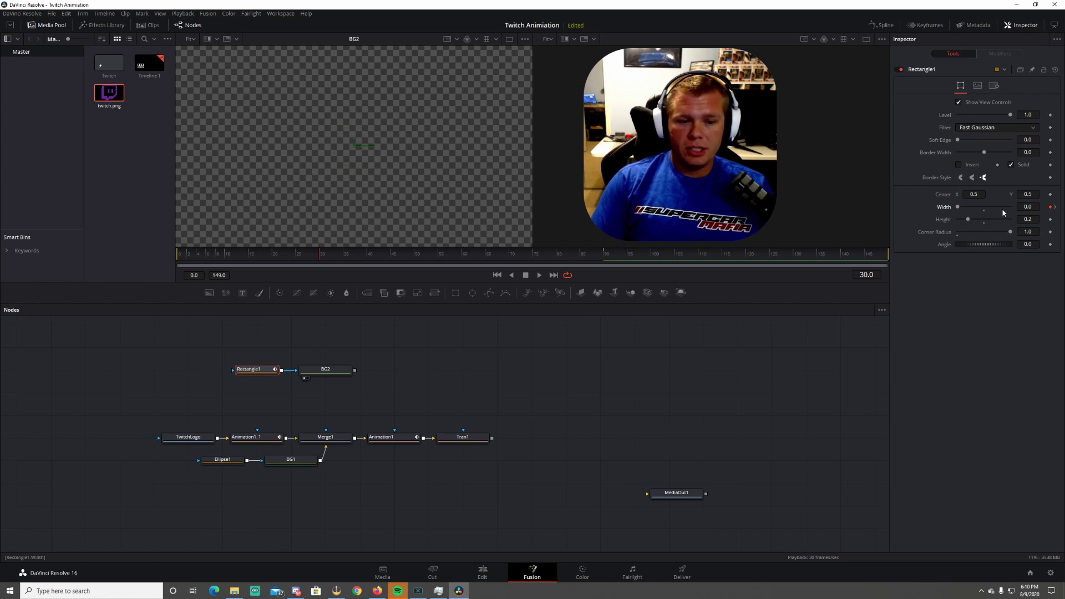
left_click(539, 275)
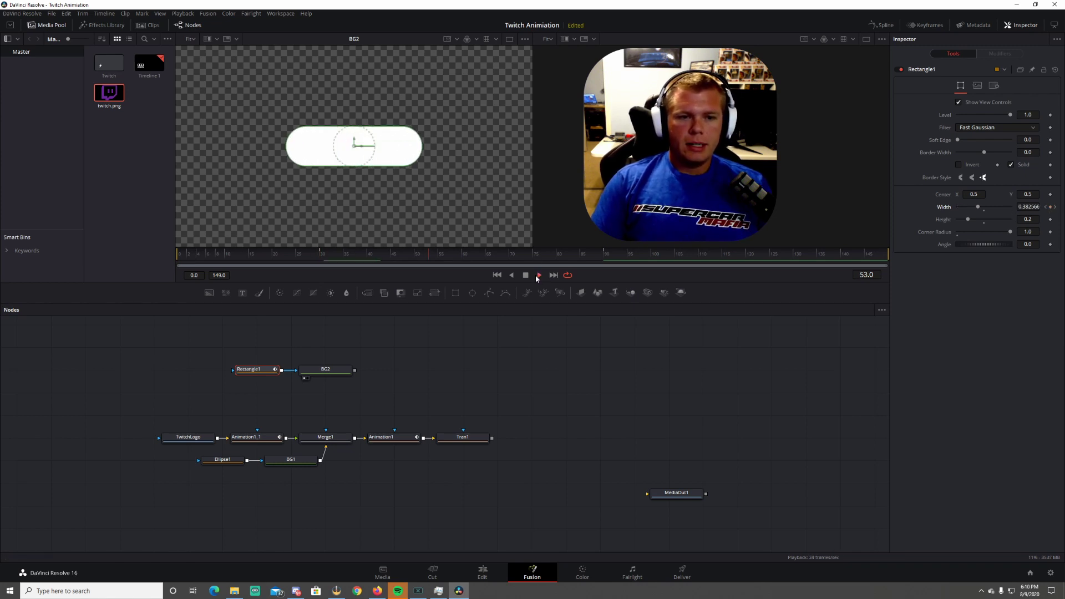
left_click(525, 276)
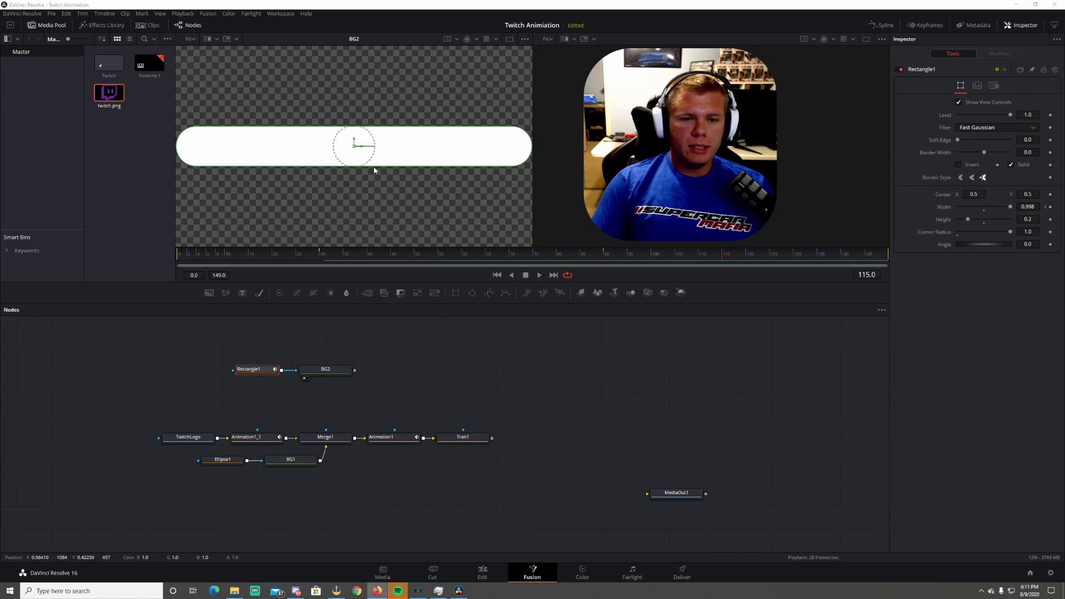
left_click(540, 275)
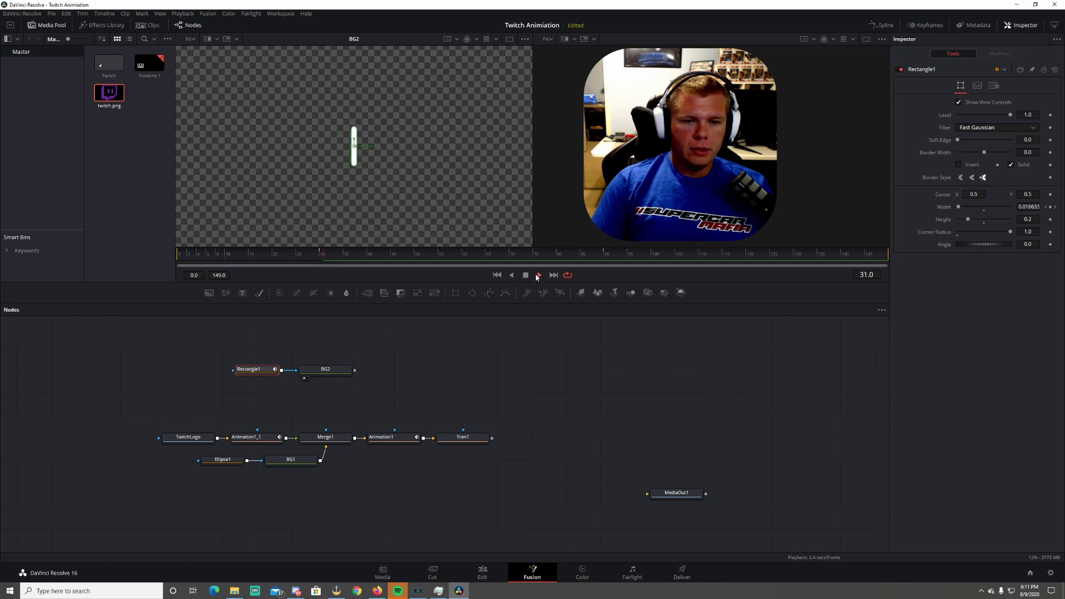
left_click(526, 275)
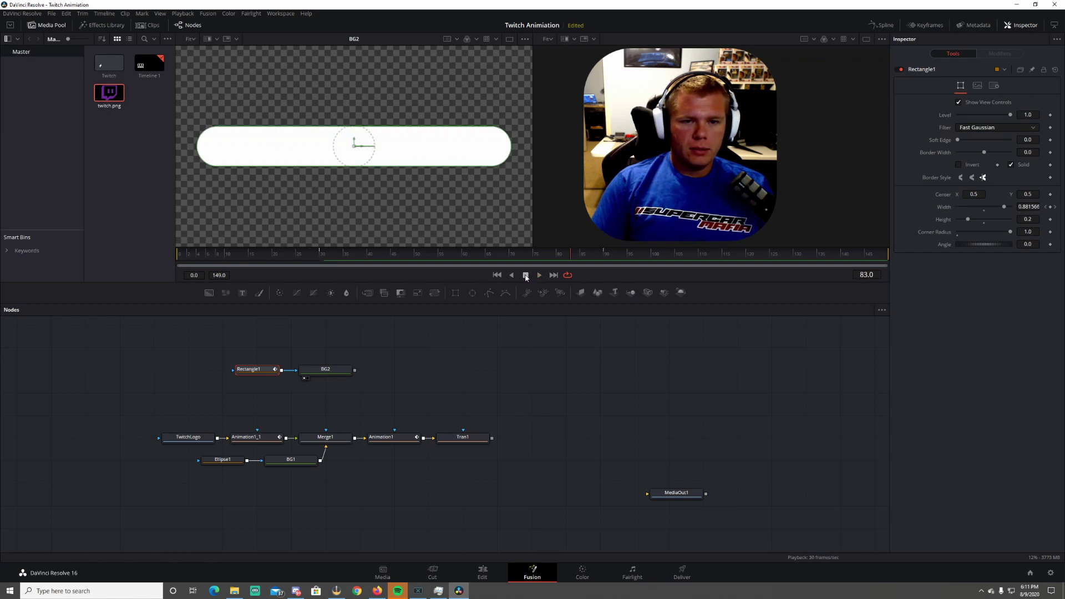
Show only Rectangle1's Width curve in an enlarged Spline editor and smooth both of its keyframes
left_click(884, 26)
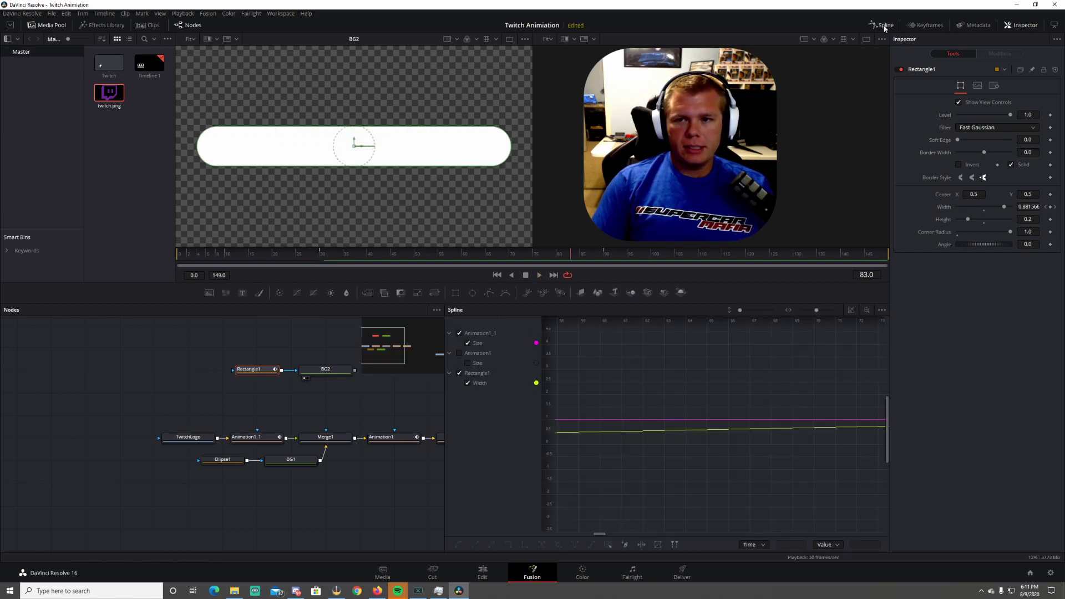
left_click(852, 311)
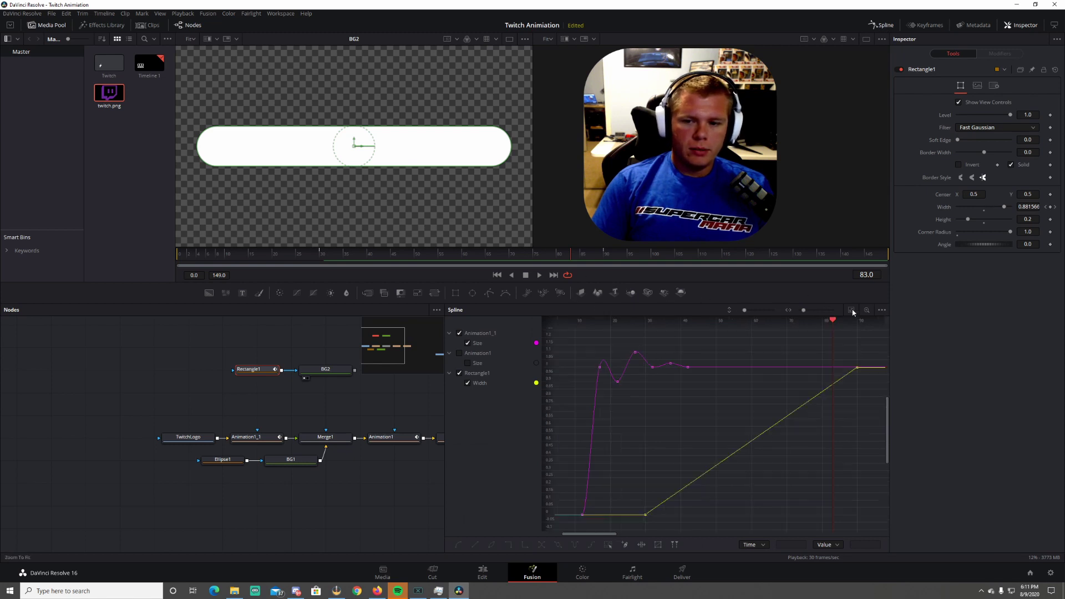
key("F4")
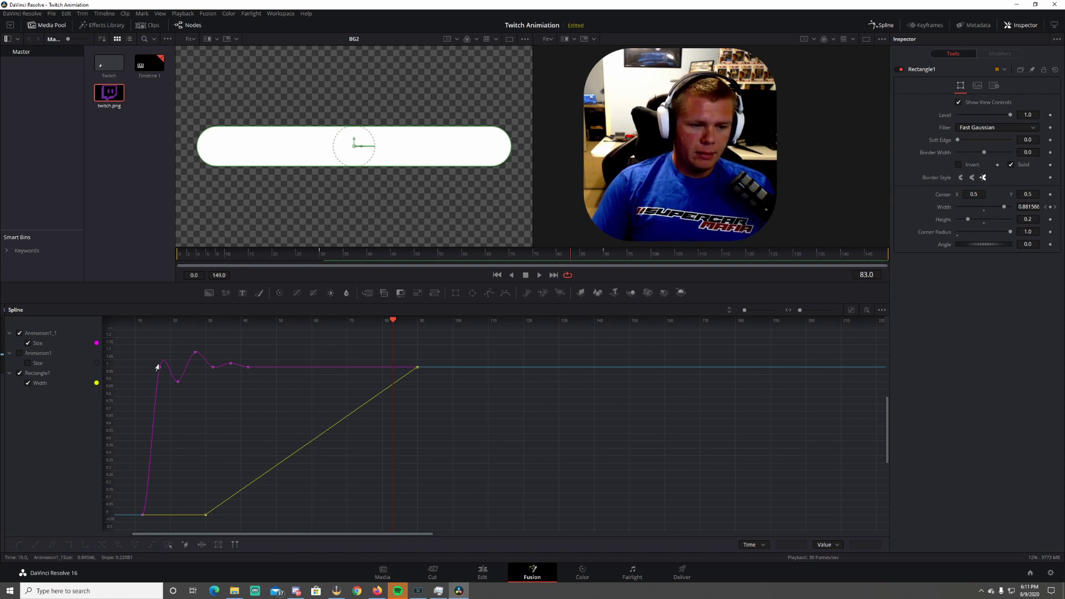
left_click(21, 334)
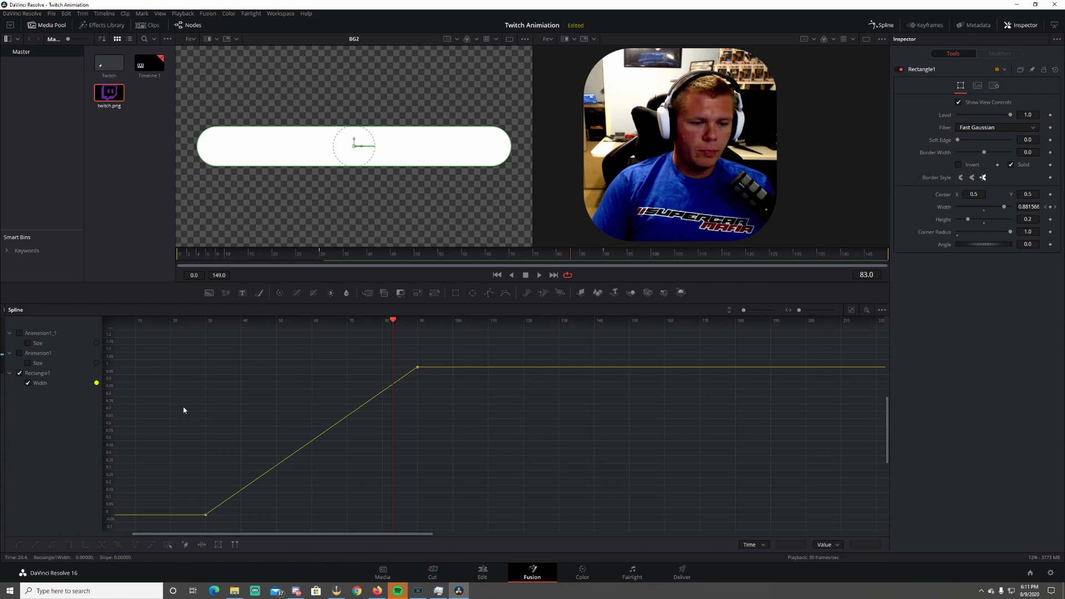
left_click_drag(139, 333, 481, 528)
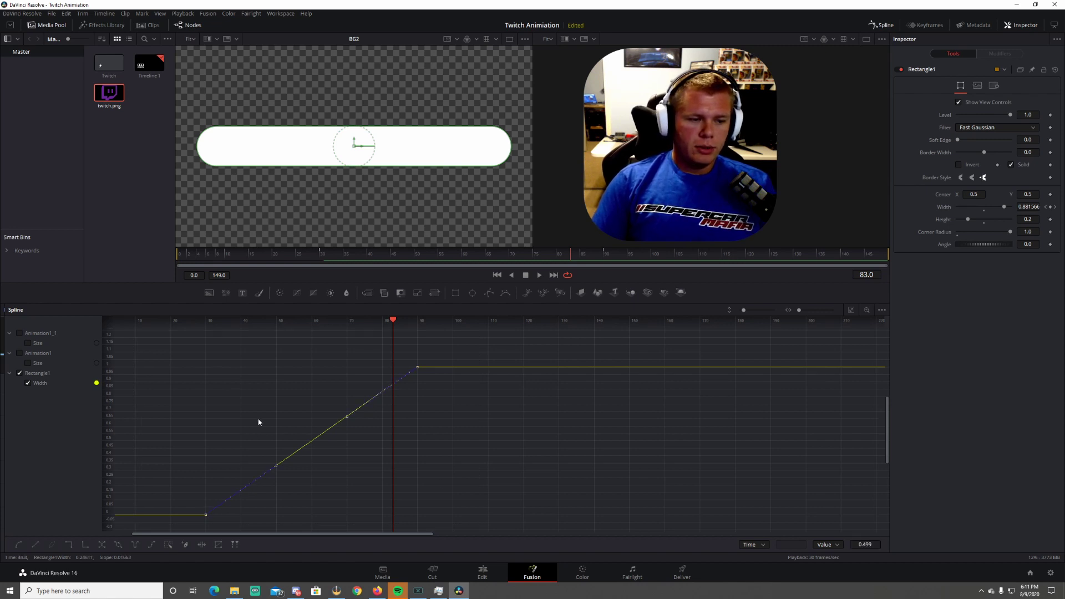
key("s")
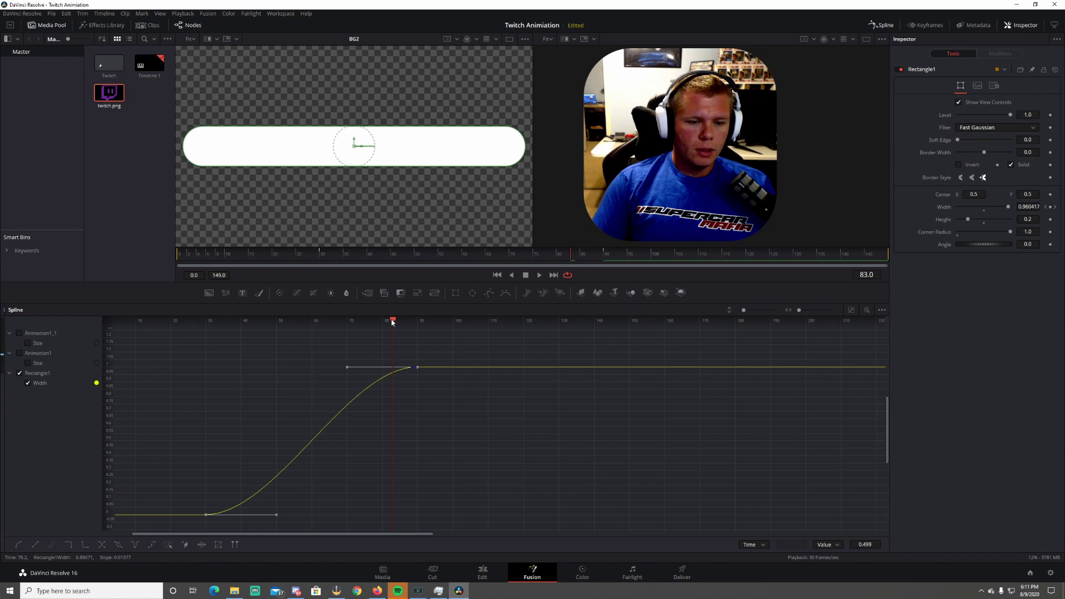
Reshape Rectangle1's Width curve by pulling the end keyframe's handle to frame 30 and the start keyframe's handle to frame 40
left_click_drag(394, 321, 206, 327)
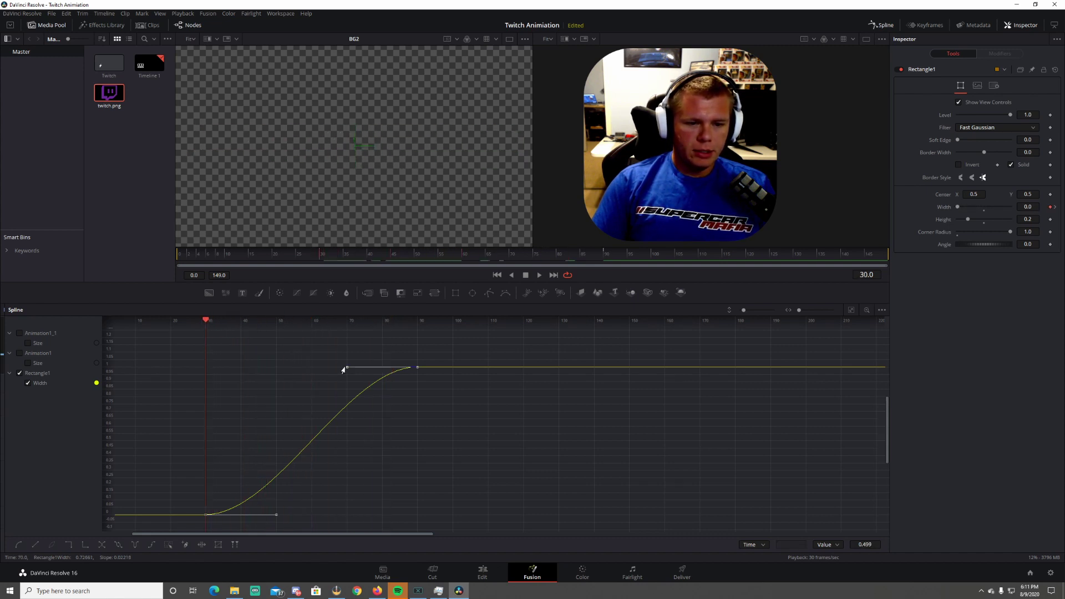
left_click_drag(345, 369, 203, 370)
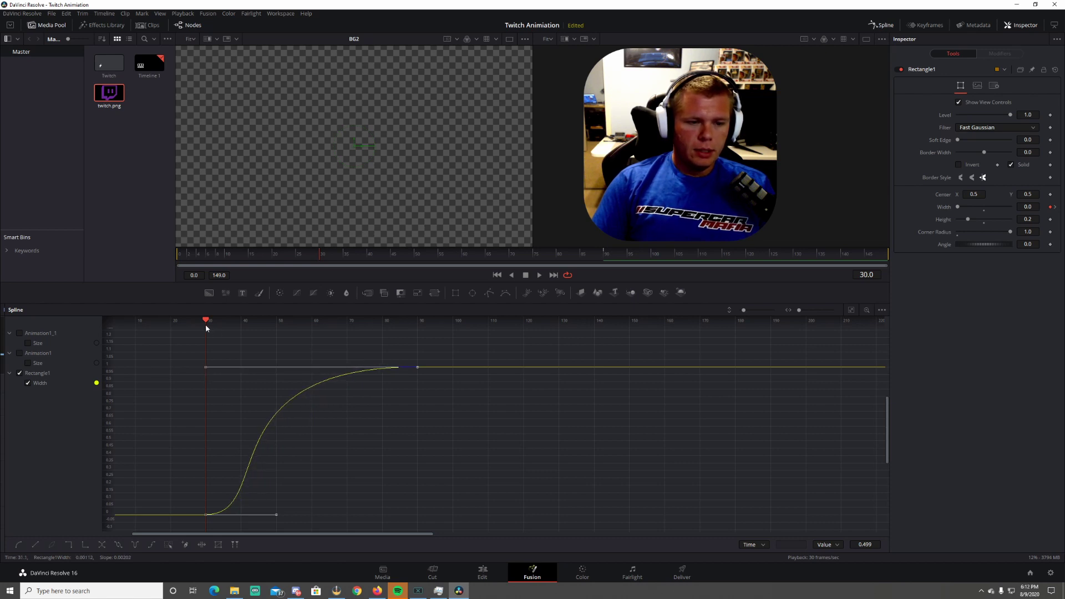
left_click_drag(205, 322, 241, 324)
left_click(259, 442)
left_click_drag(279, 517, 241, 518)
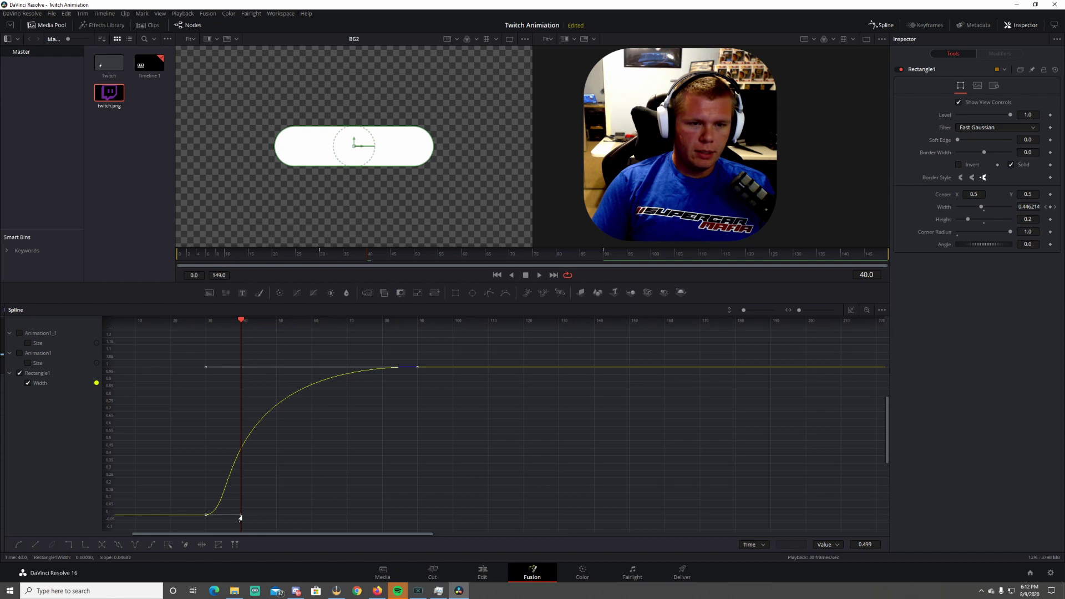
left_click(497, 275)
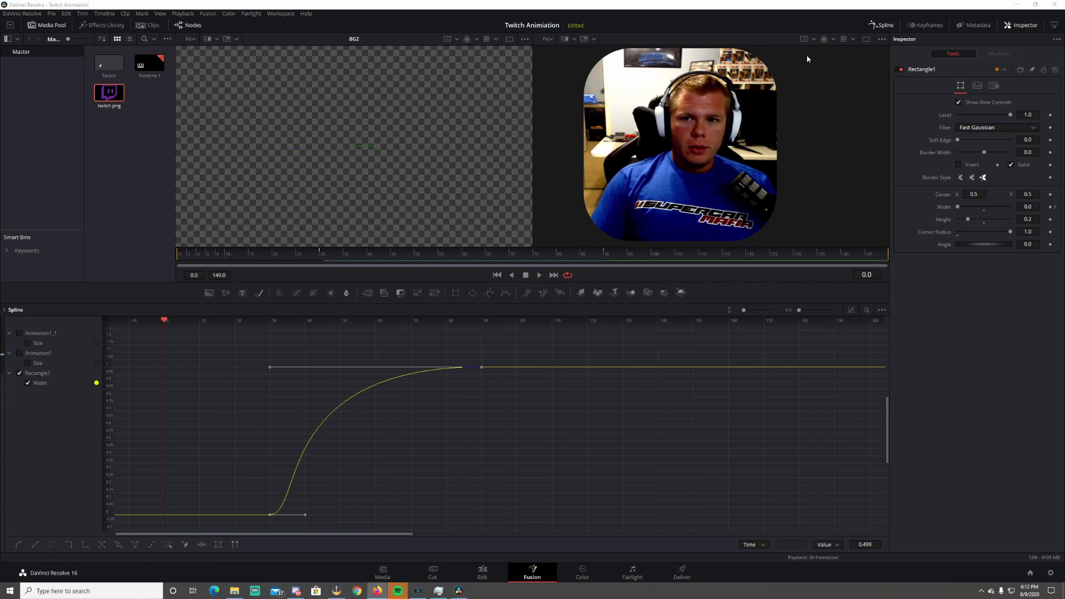
Close the Spline editor, go to frame 90 and move Rectangle1 and BG2 apart to leave room between them
left_click(877, 26)
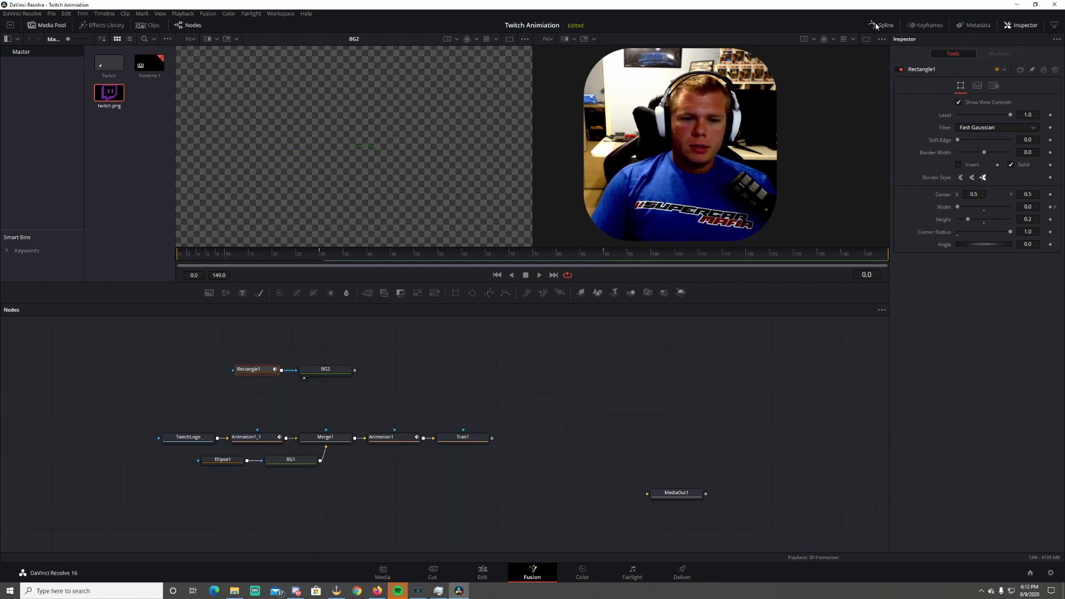
left_click_drag(474, 251, 588, 255)
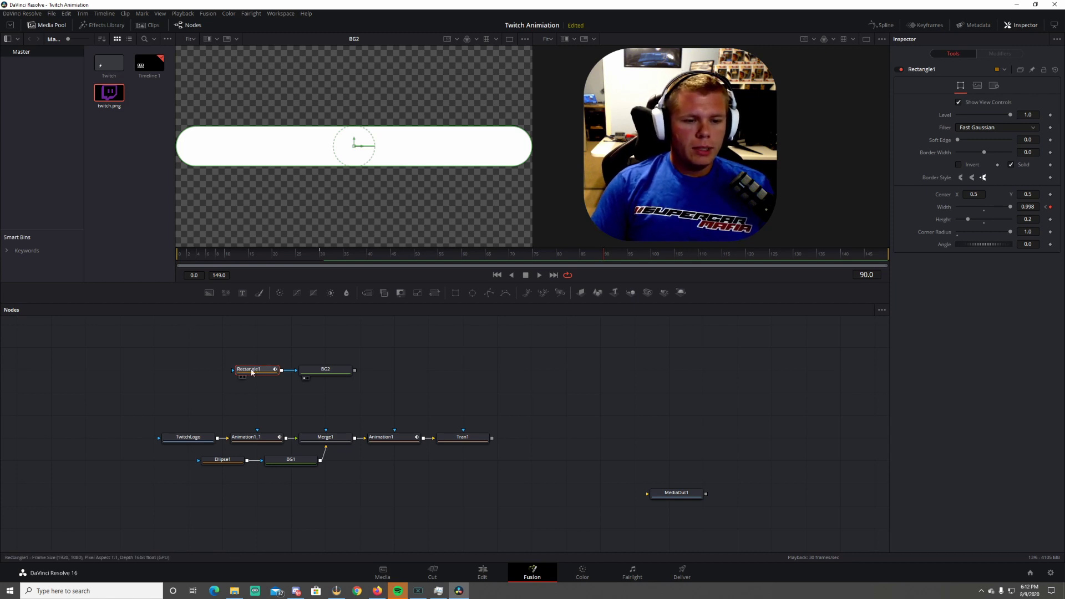
left_click_drag(251, 372, 217, 373)
left_click_drag(315, 376, 349, 376)
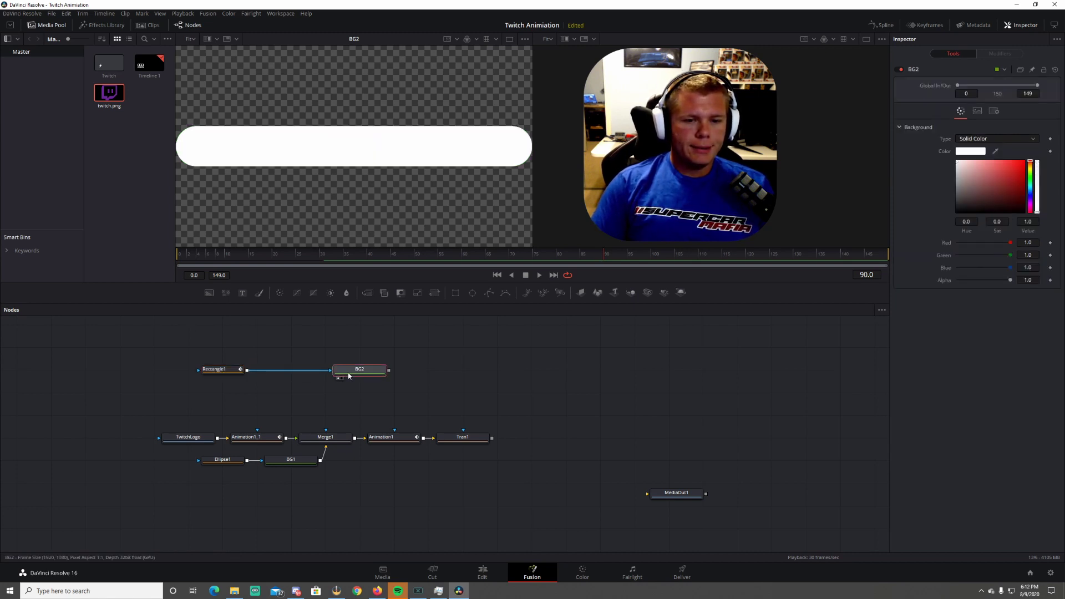
Add an unconnected Rectangle node and rename it Cut
left_click(447, 340)
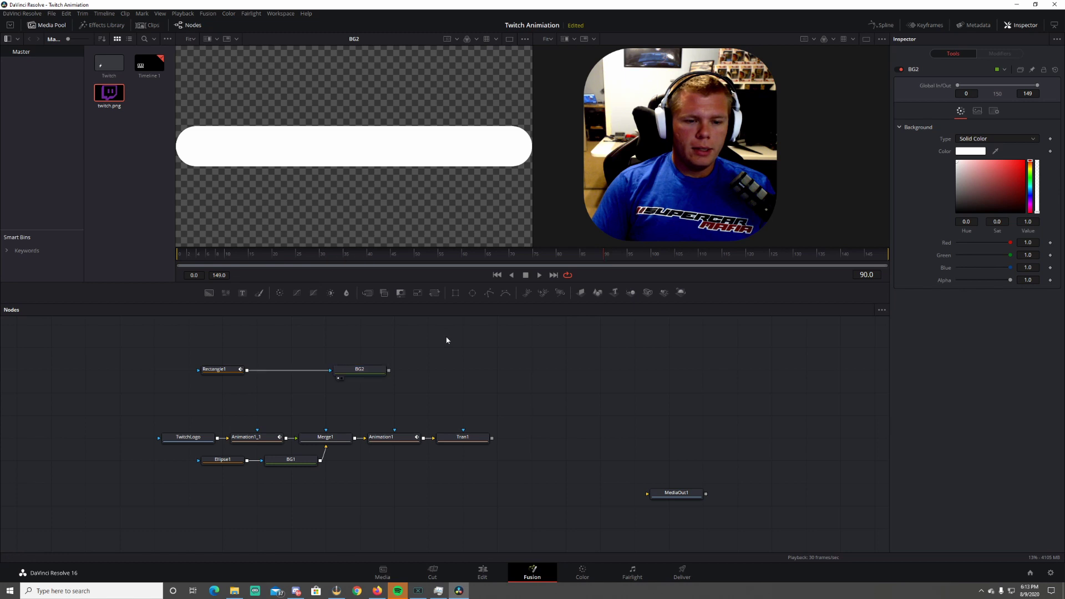
left_click(454, 298)
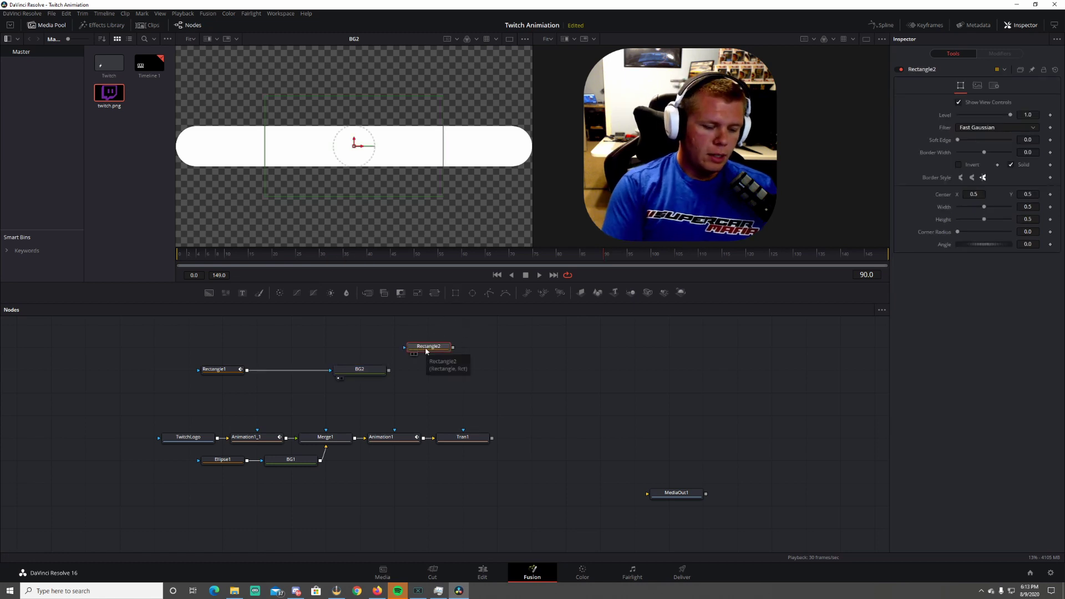
key("F2")
type("Cut")
key("Return")
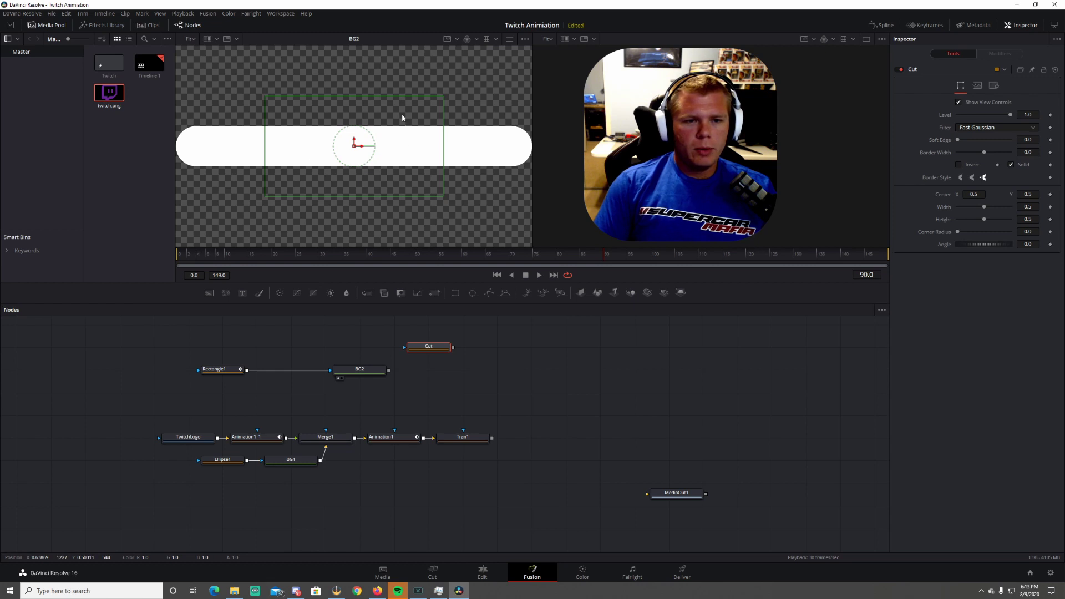
Show guides in the BG2 viewer and move Cut's center to about X 0.249, Y 0.486, aligning its edge with the center guide
right_click(351, 222)
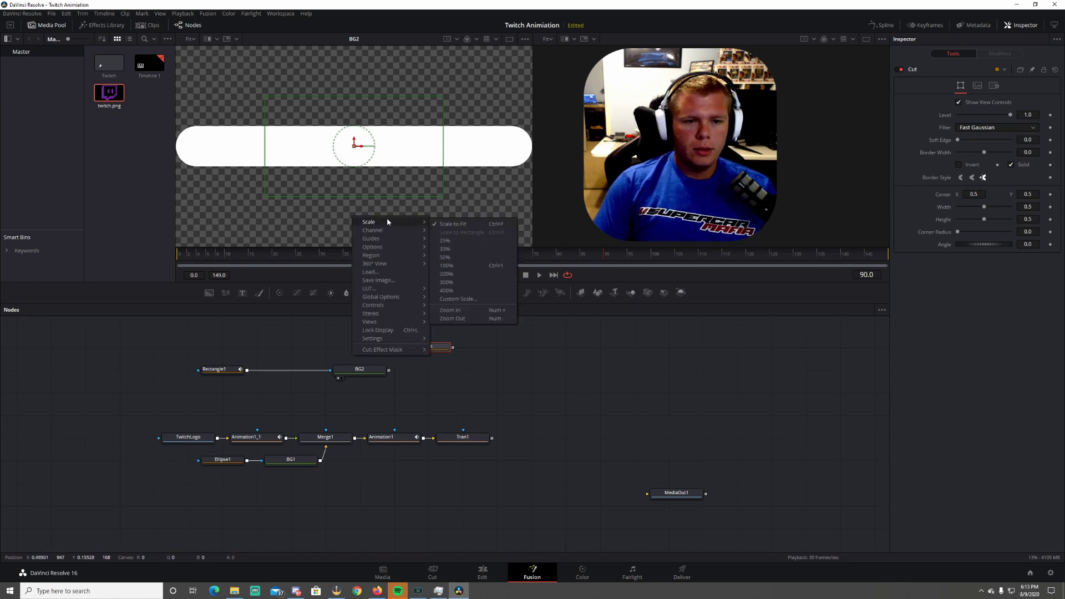
mouse_move(389, 238)
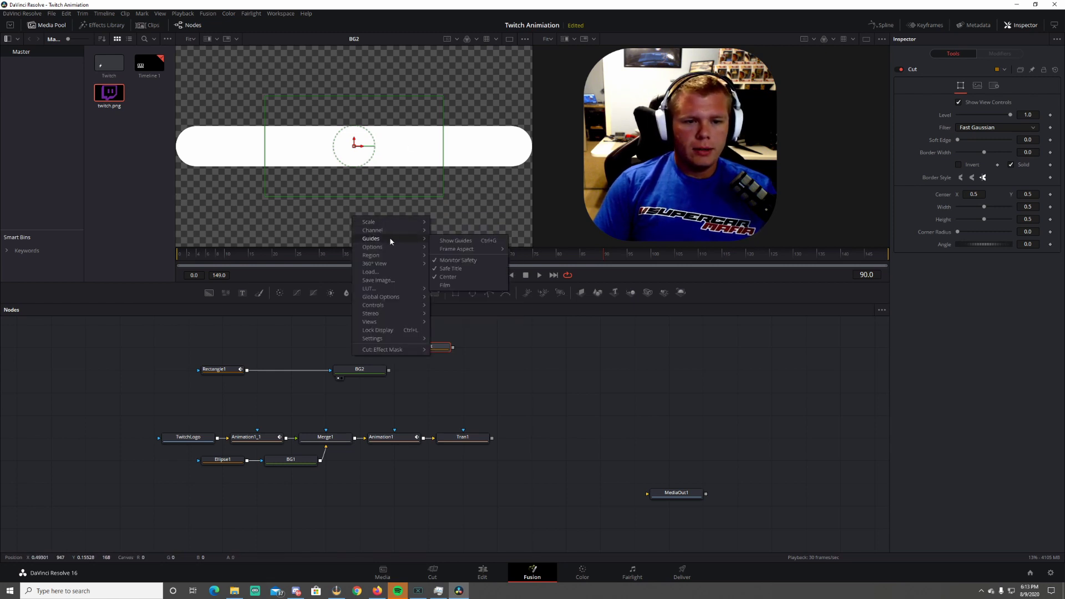
left_click(451, 239)
left_click_drag(355, 149, 267, 151)
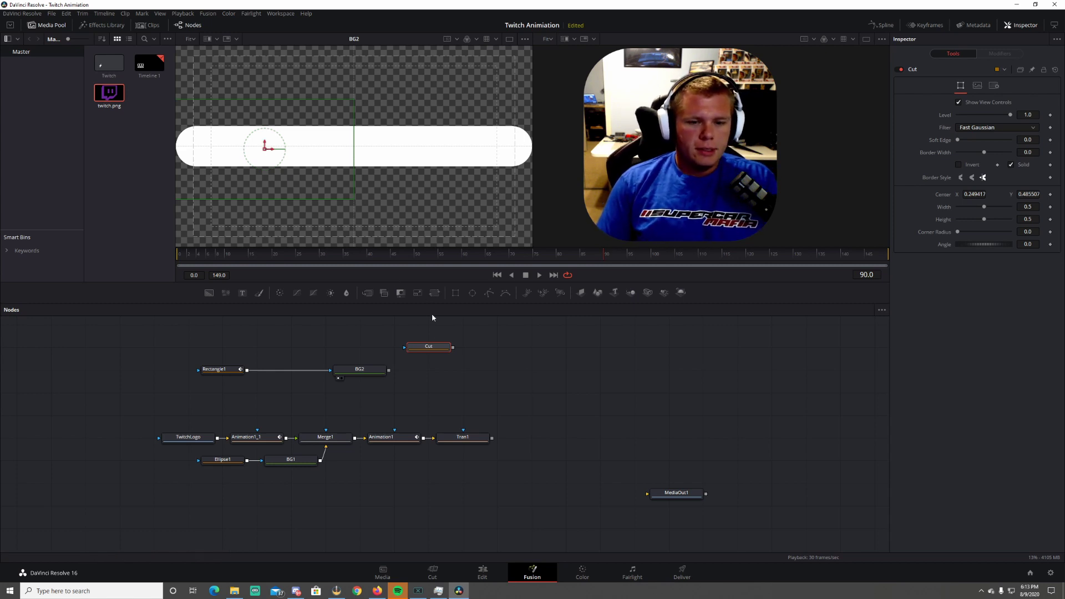
Insert Cut between Rectangle1 and BG2 and set its paint mode to Subtract
left_click_drag(431, 352, 289, 348)
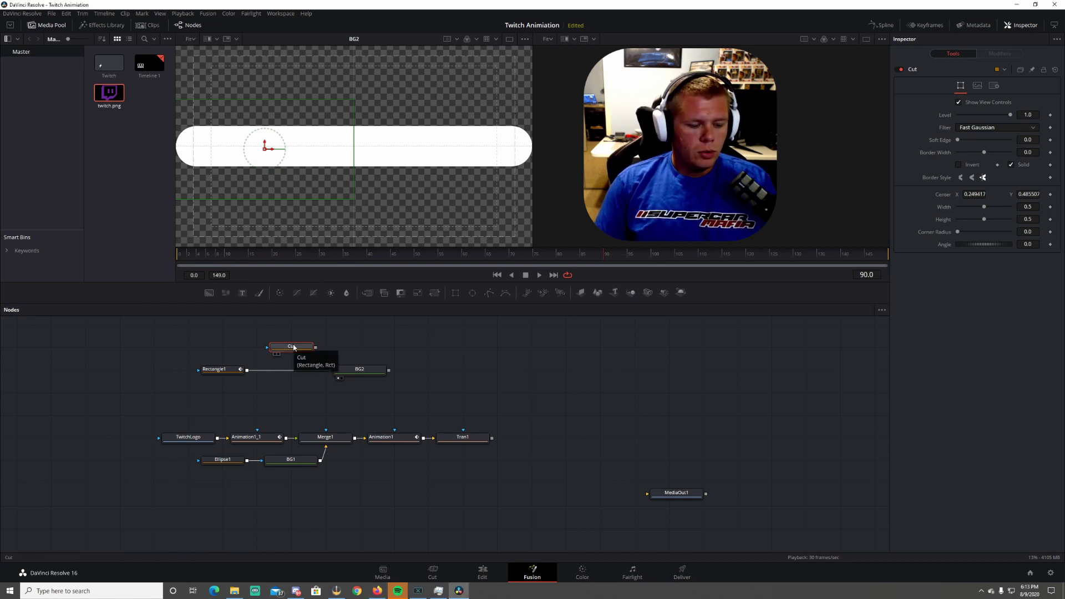
left_click_drag(286, 348, 288, 375)
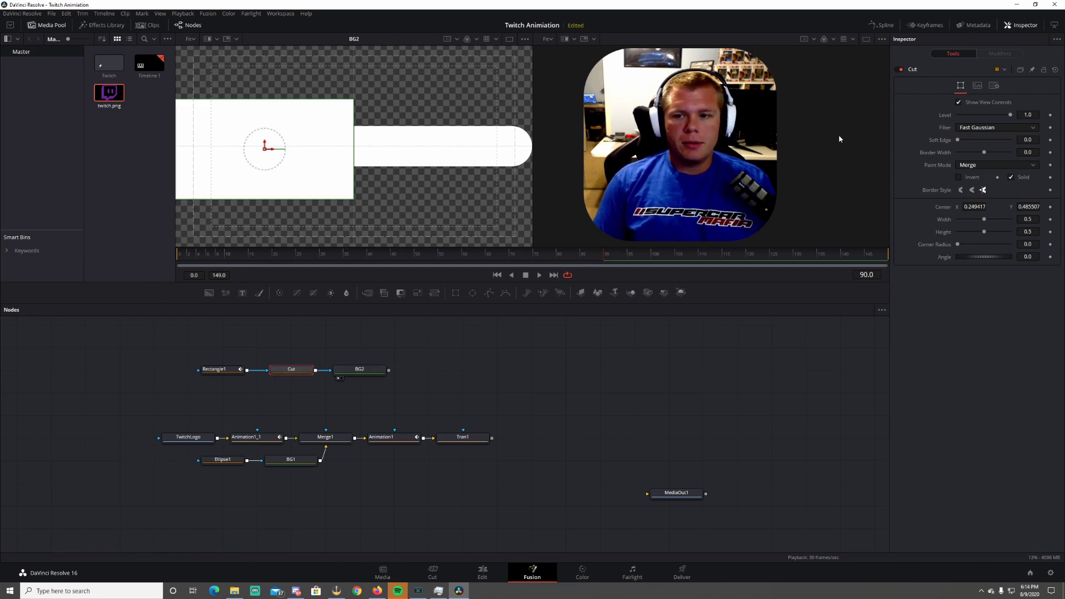
left_click(977, 167)
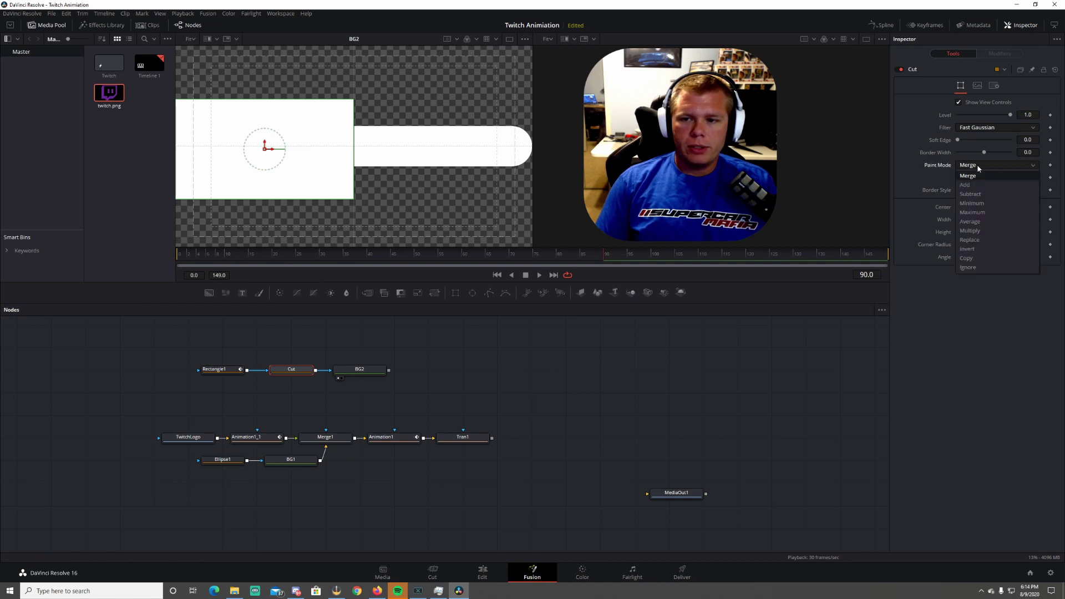
left_click(980, 194)
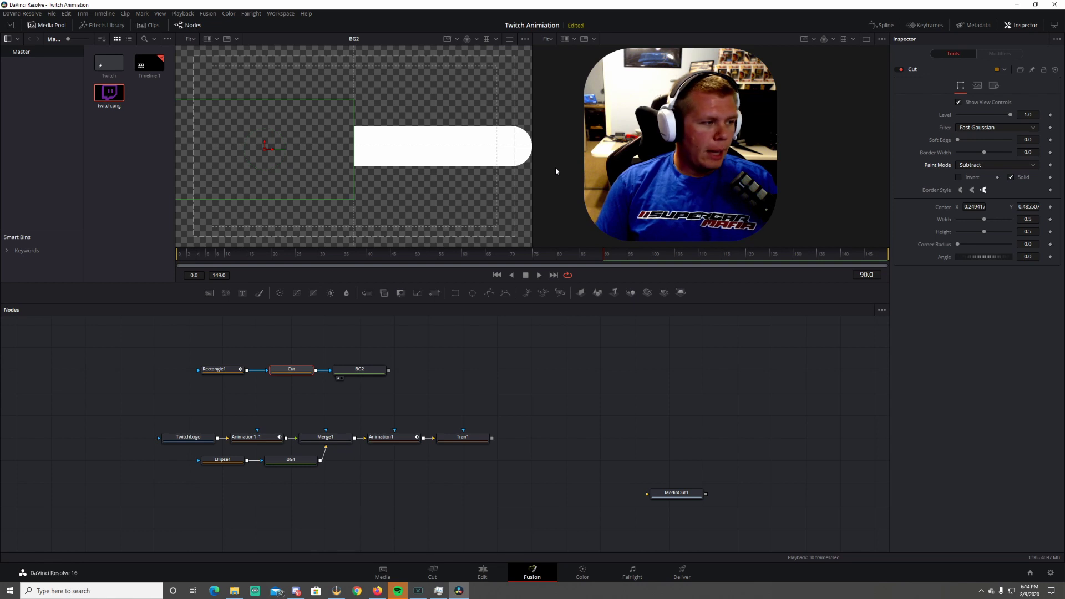
Duplicate the Rectangle1, Cut and BG2 chain and place the copy directly above the original
left_click_drag(178, 332, 430, 391)
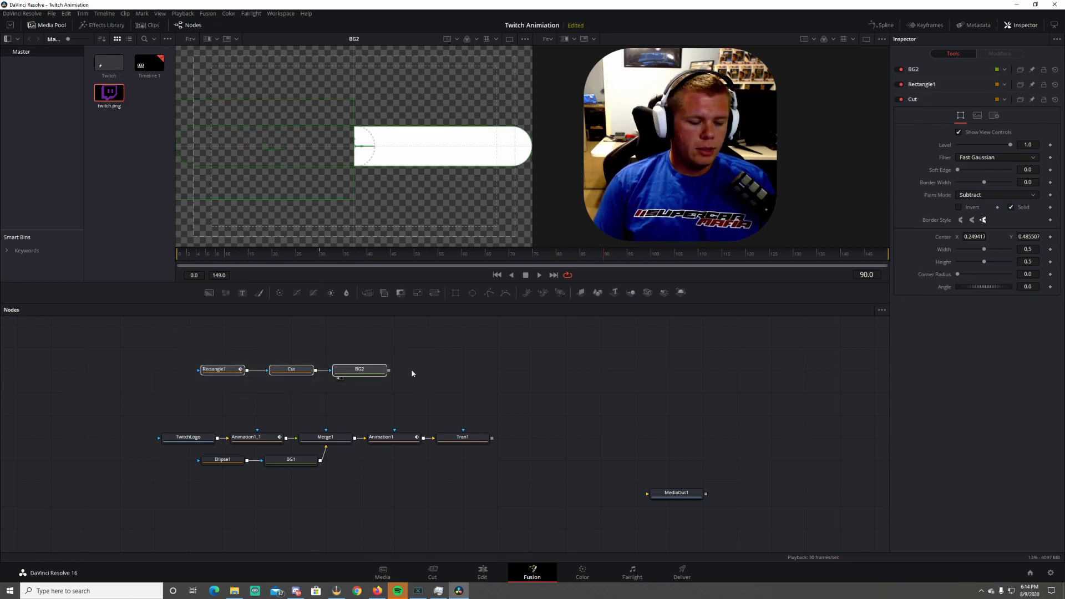
left_click(412, 335)
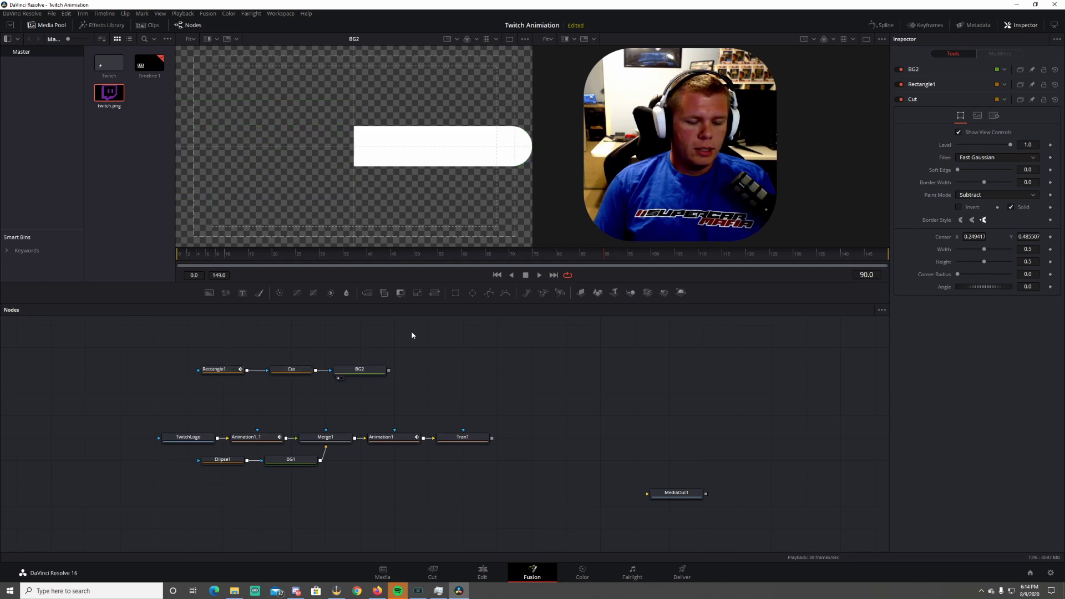
key("ctrl+v")
left_click_drag(558, 340, 359, 359)
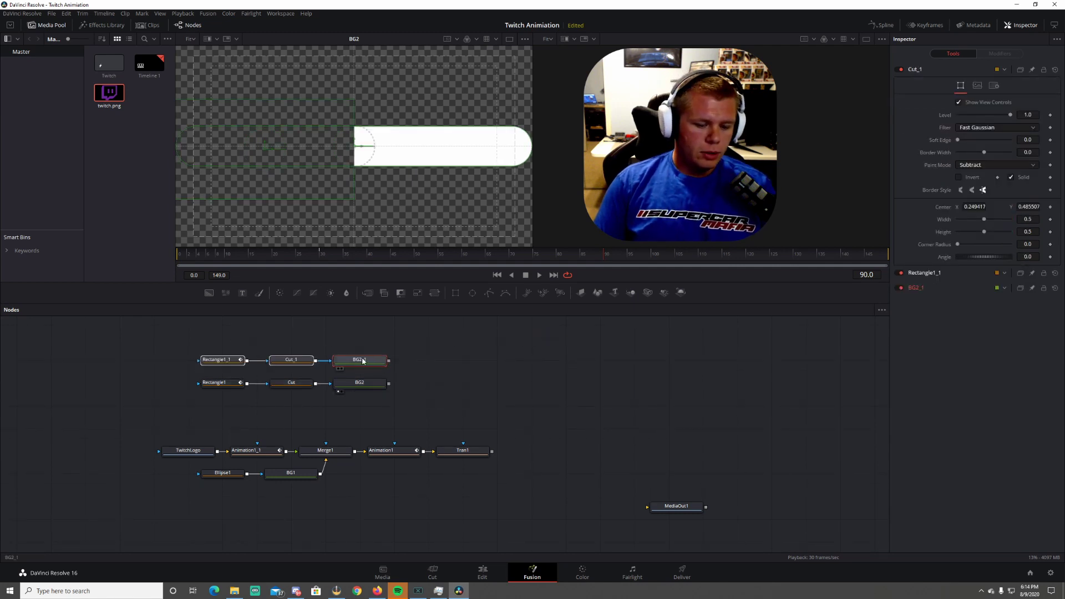
Rename the copied background BG3 and the copied rectangle Rec, keeping the name Cut_1 for the copied cut
key("F2")
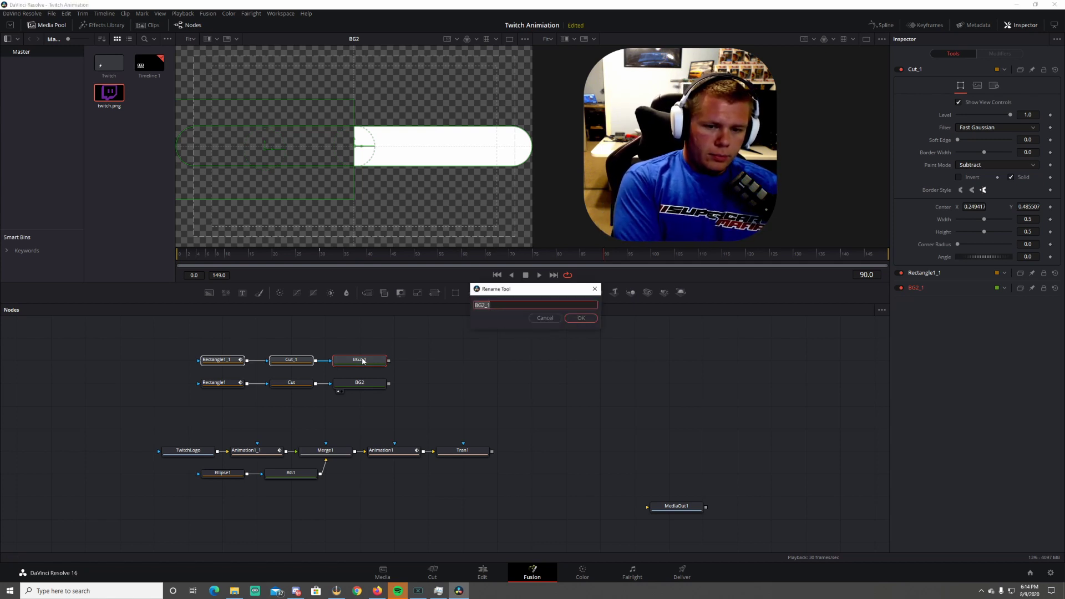
type("B")
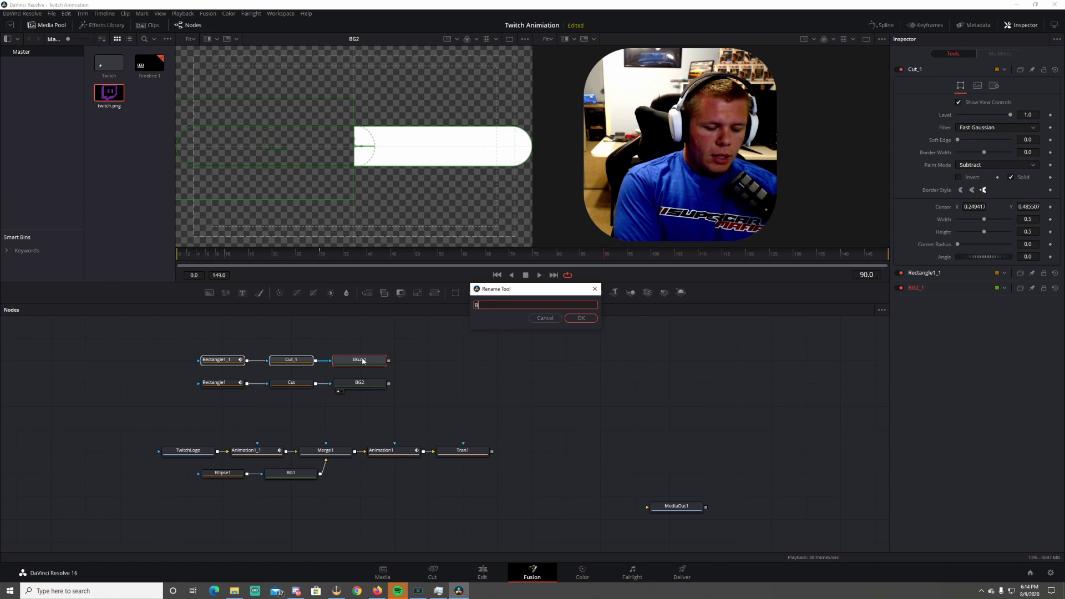
type("G3")
key("Return")
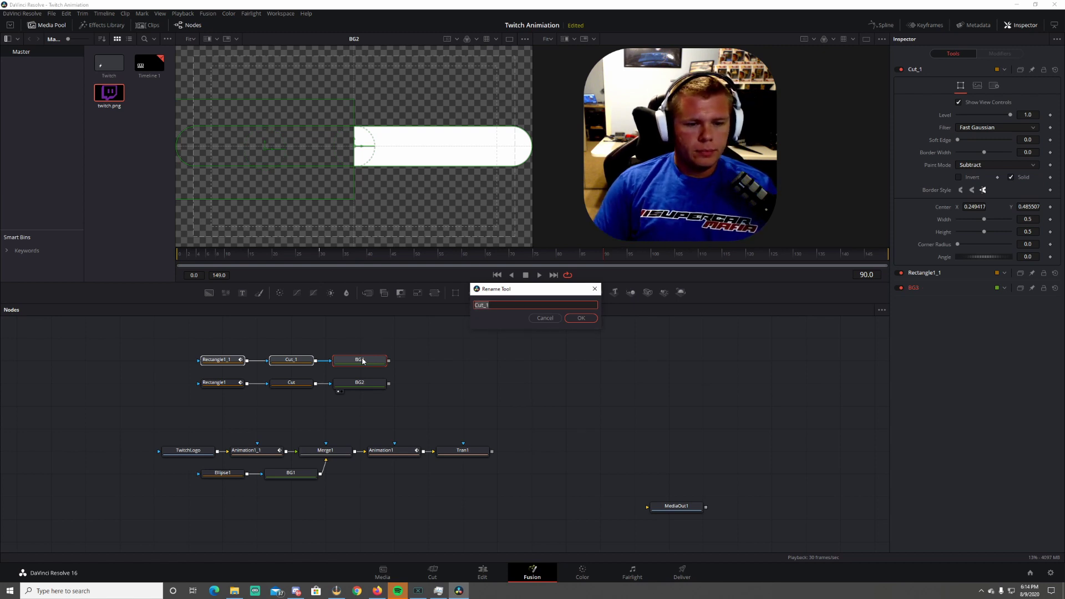
left_click(580, 319)
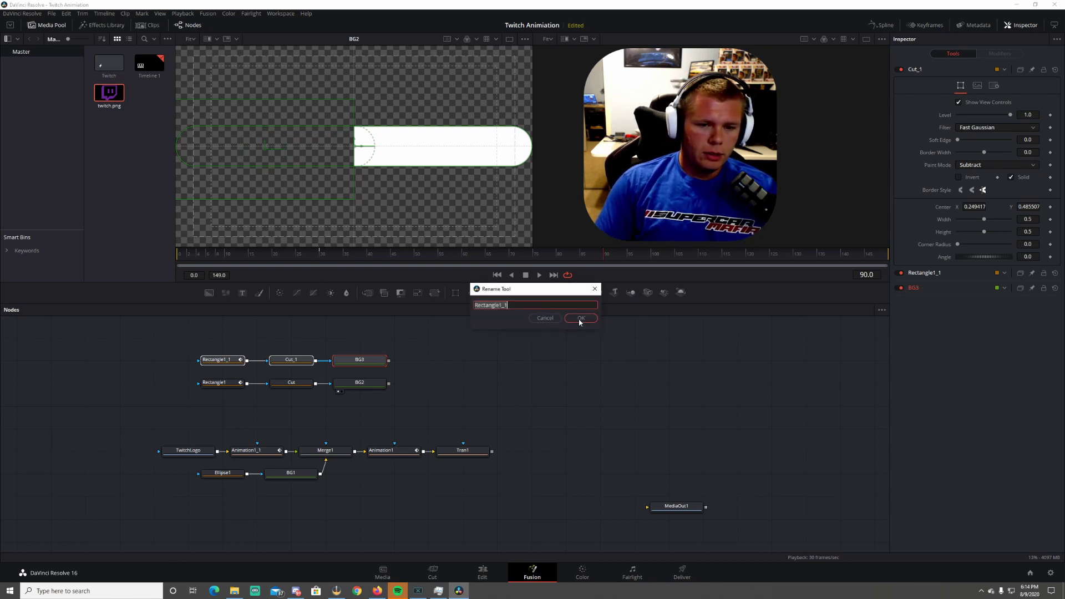
type("Re")
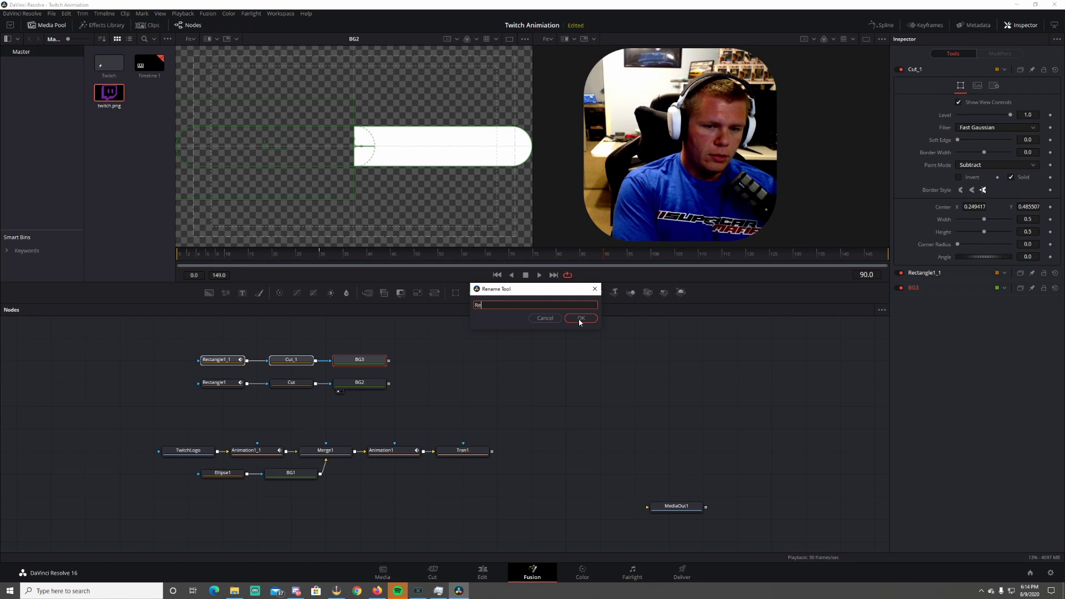
type("c")
left_click(580, 319)
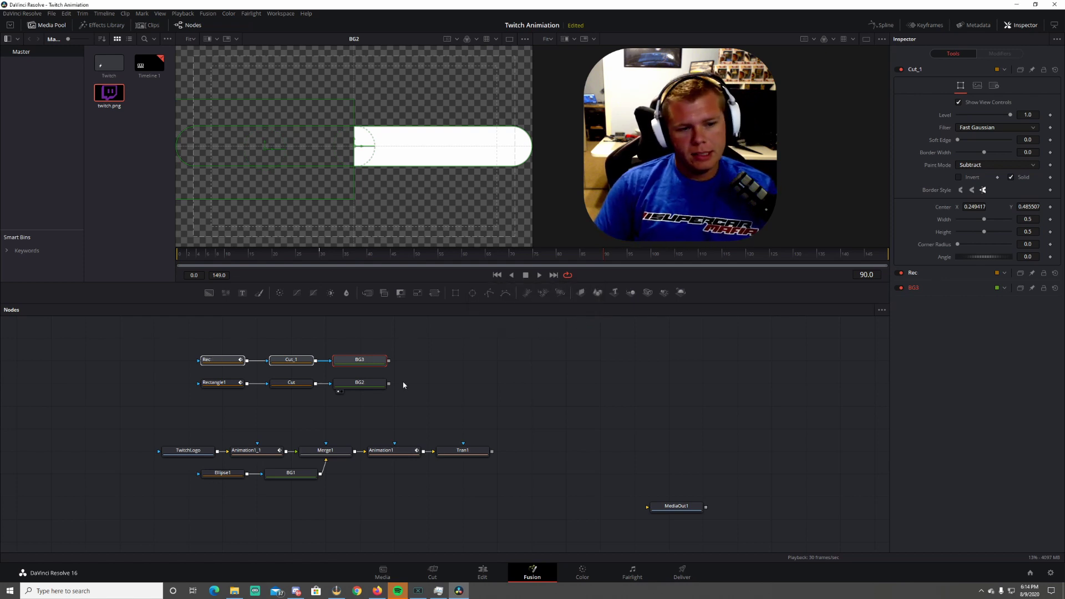
left_click(224, 372)
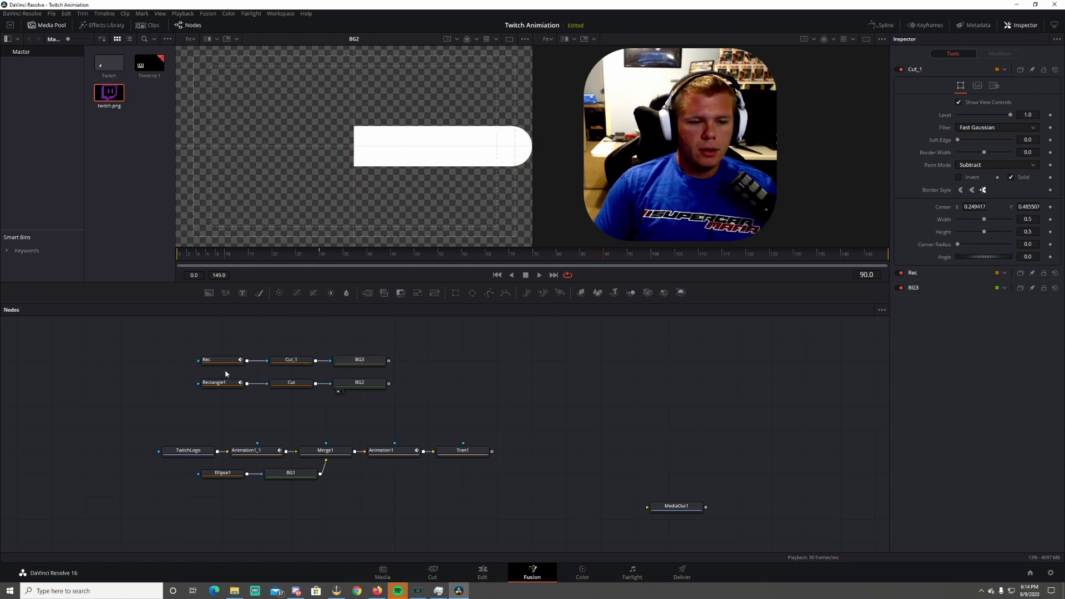
Select BG3 and play back the half bar's growth in the viewer
left_click(350, 360)
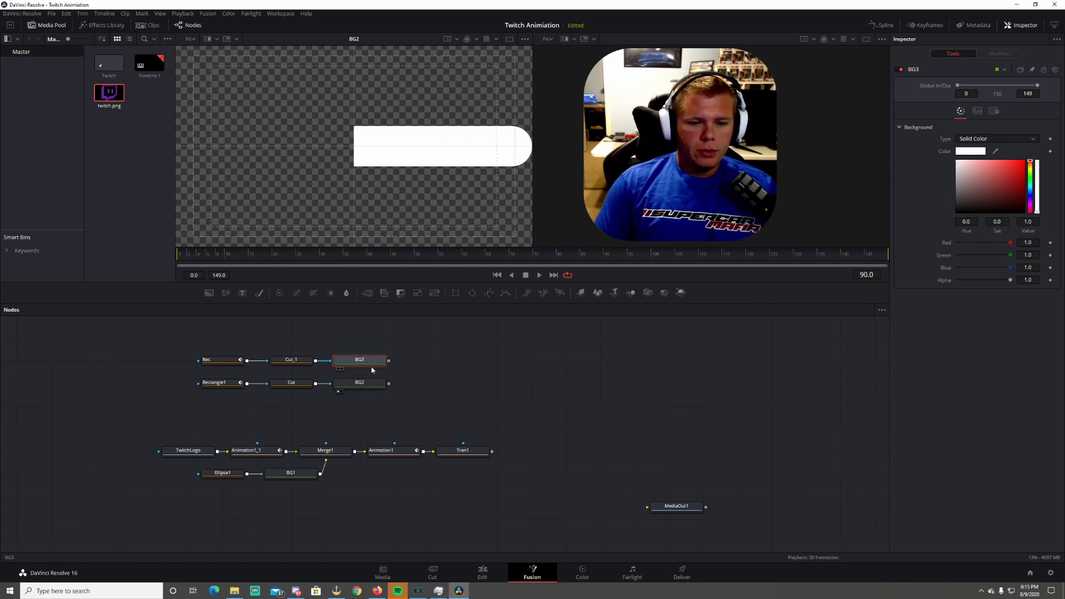
left_click(541, 276)
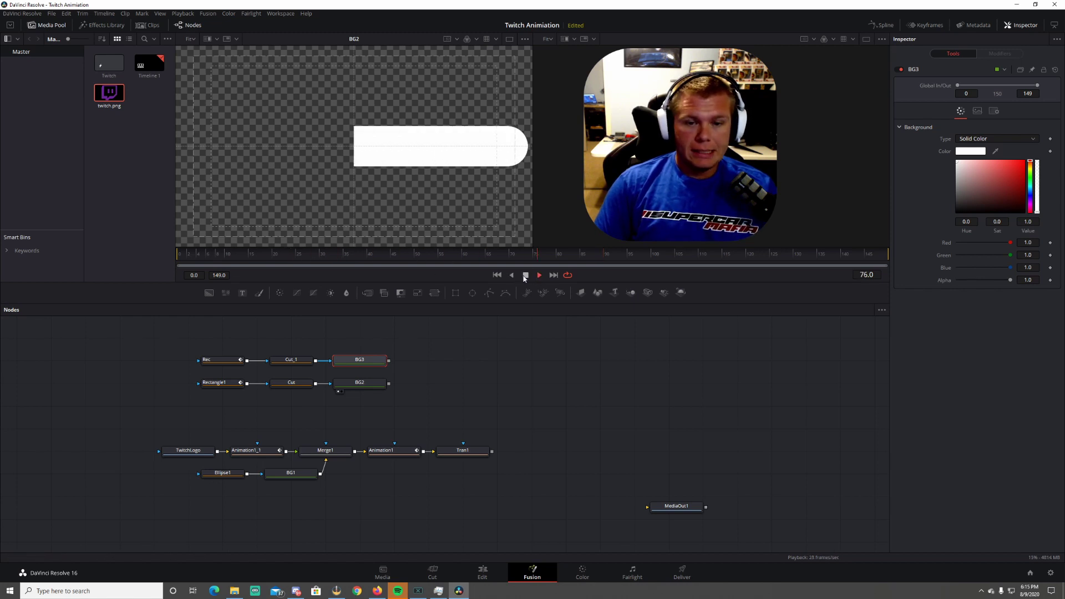
left_click(525, 279)
left_click(439, 367)
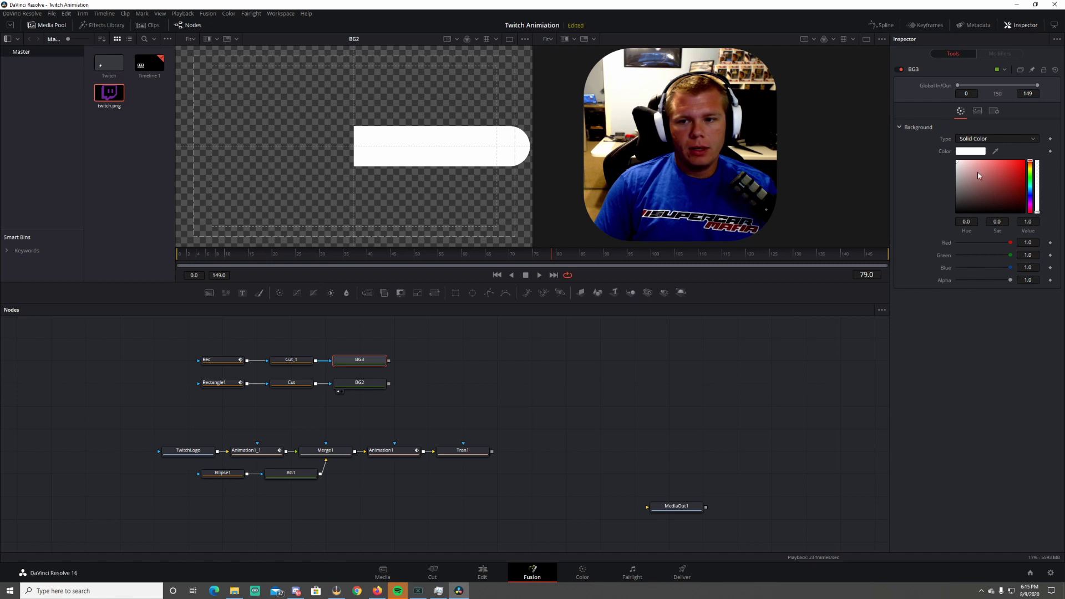
Give BG3 a linear gradient from about X 0.446, Y 0.316 to X 0.995, Y 0.711, with RGB about 0.975 at its start
left_click(988, 140)
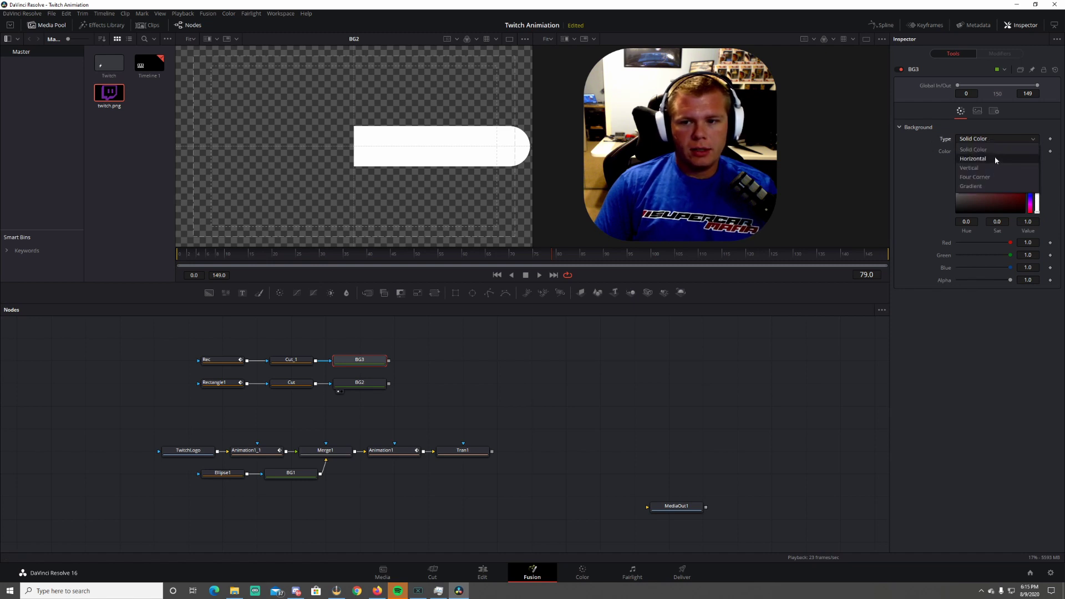
left_click(998, 185)
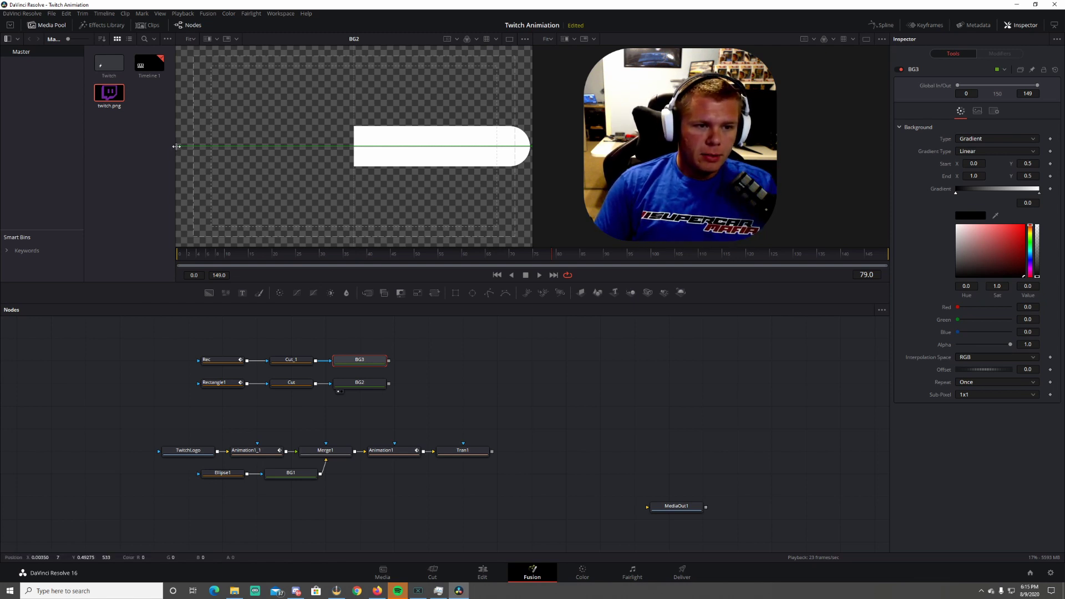
left_click_drag(177, 146, 338, 182)
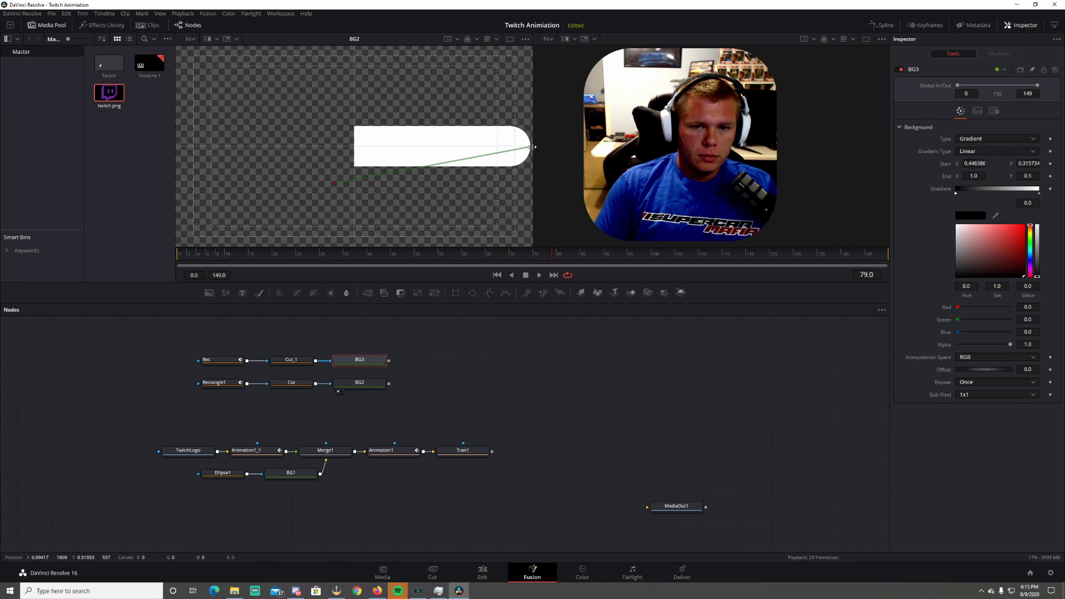
left_click_drag(531, 149, 531, 107)
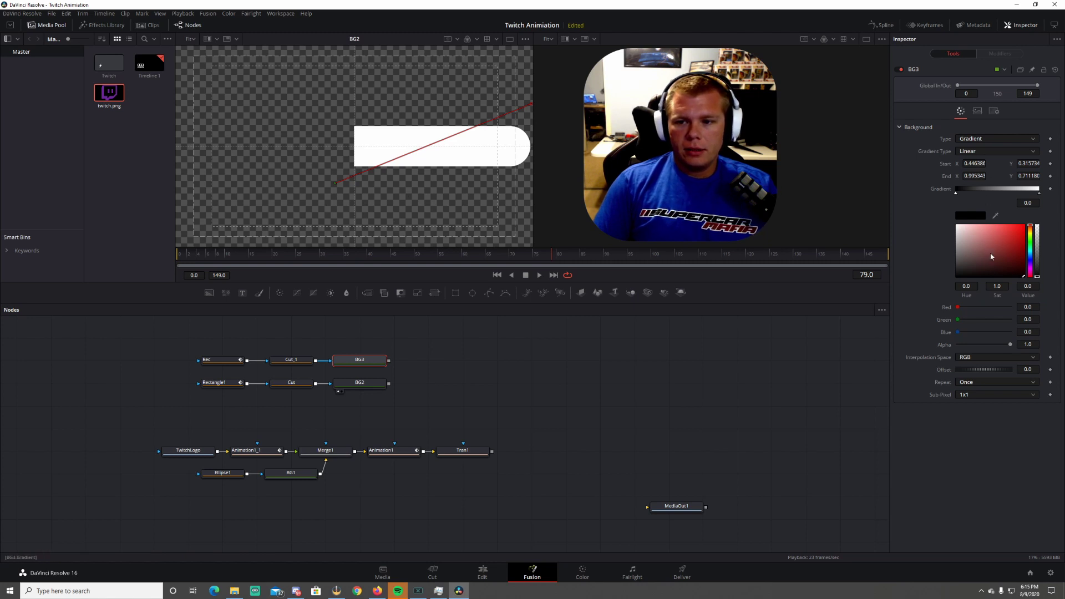
left_click(956, 276)
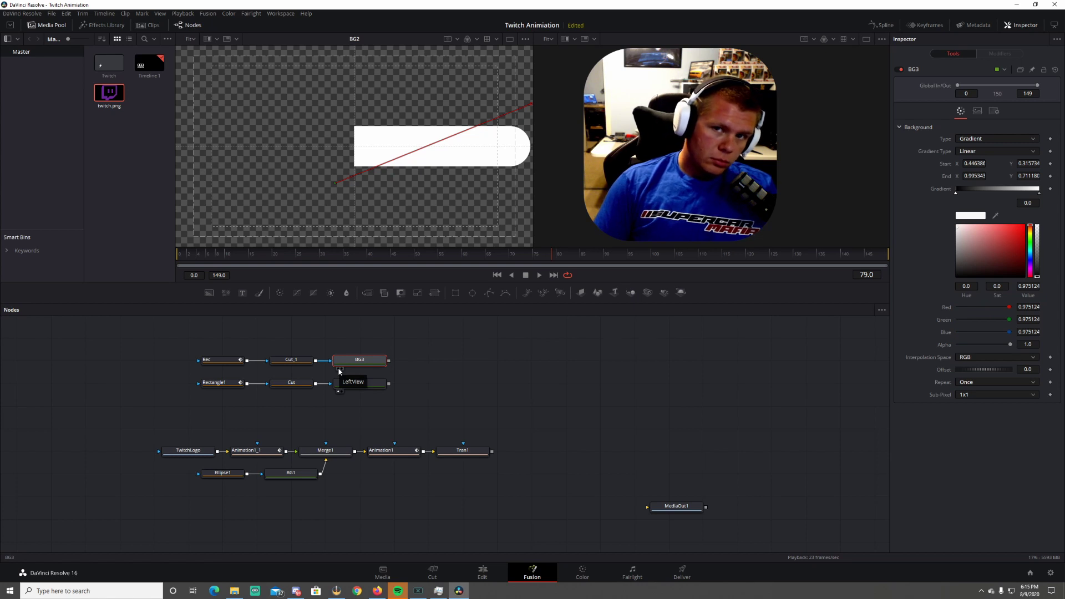
Show the BG3 gradient in the viewer in place of the plain white bar
left_click(339, 369)
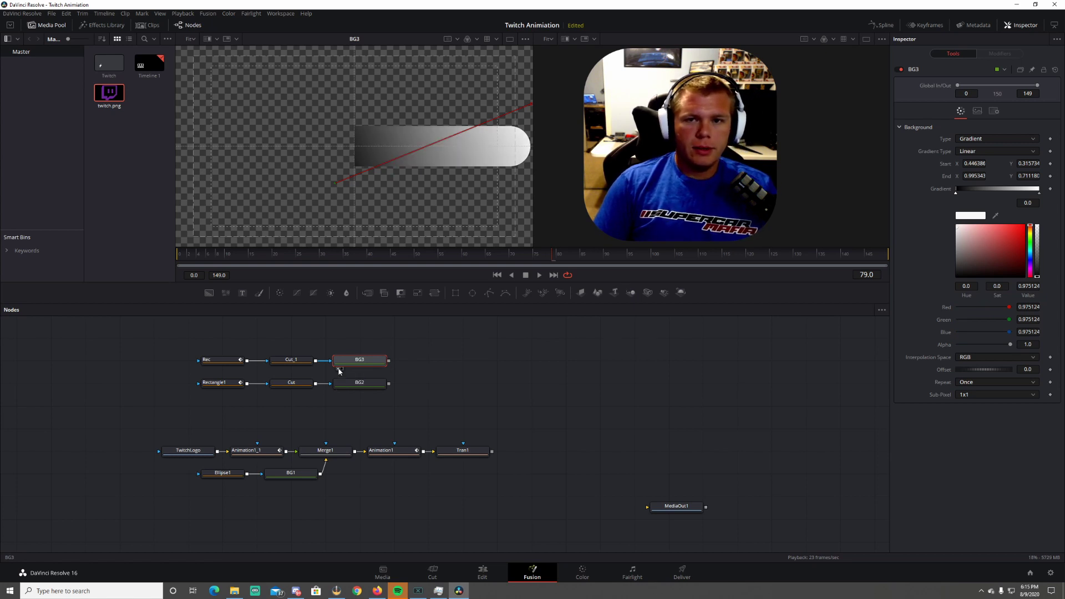
left_click(339, 370)
left_click(337, 368)
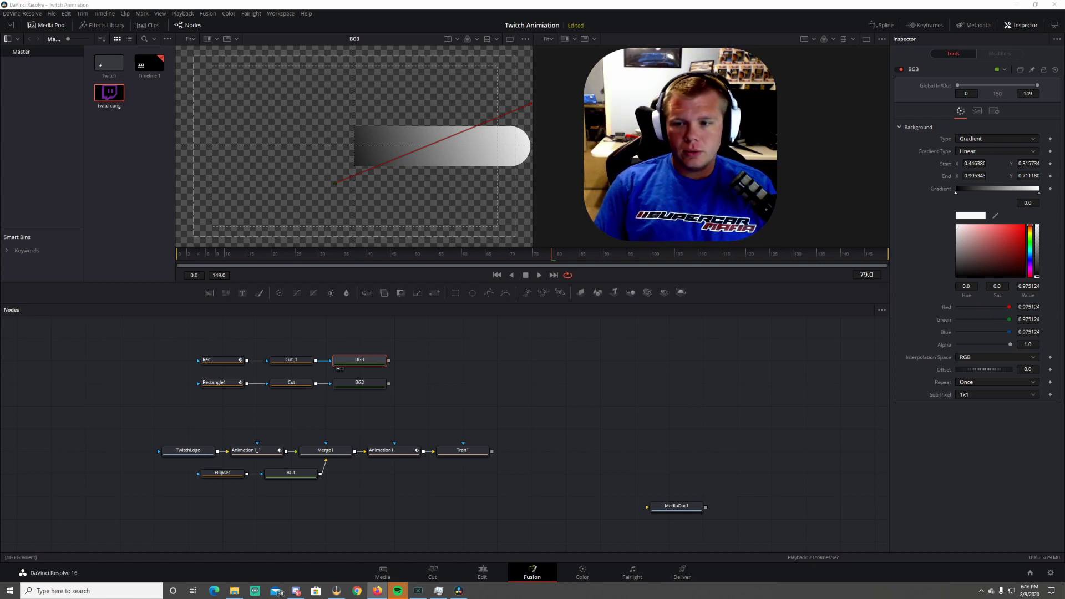
Try setting the gradient's start color to red 100, green 65 and blue 164
double_click(1034, 307)
type("100")
key("Tab")
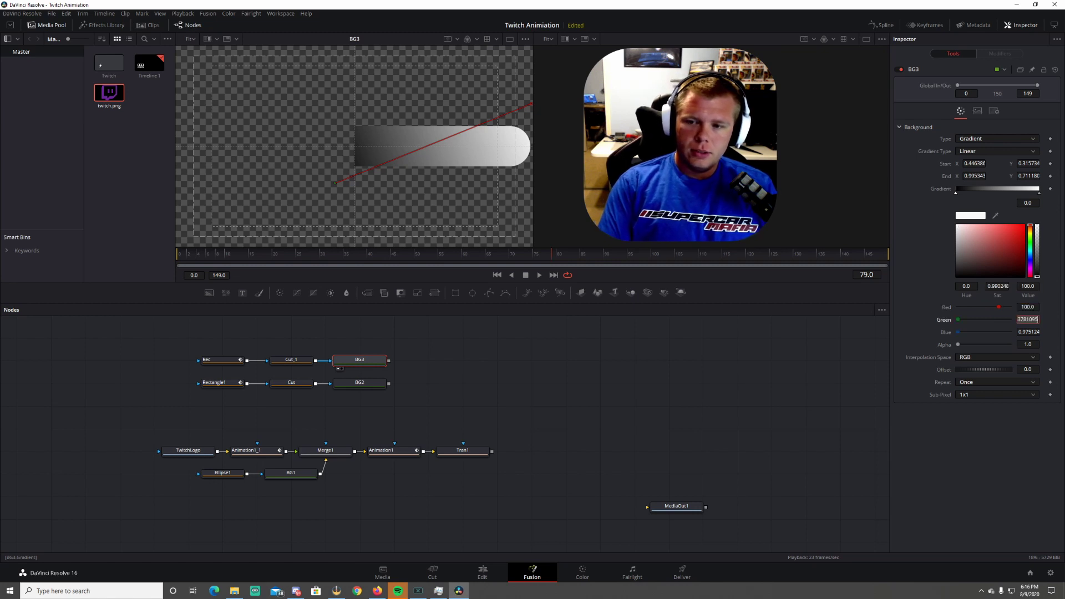
type("65")
key("Tab")
type("1")
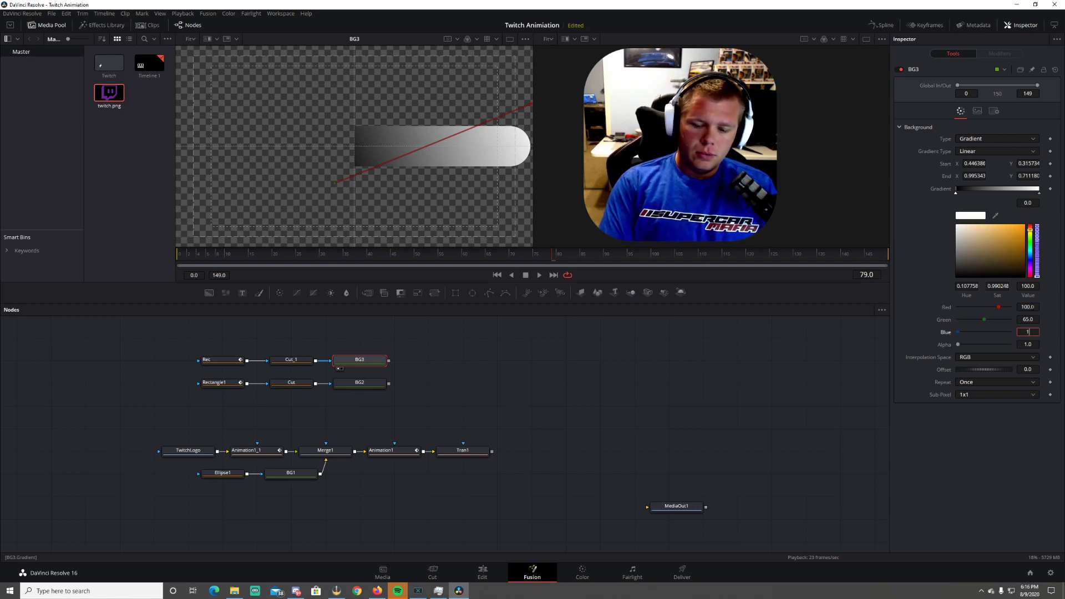
type("64")
key("Return")
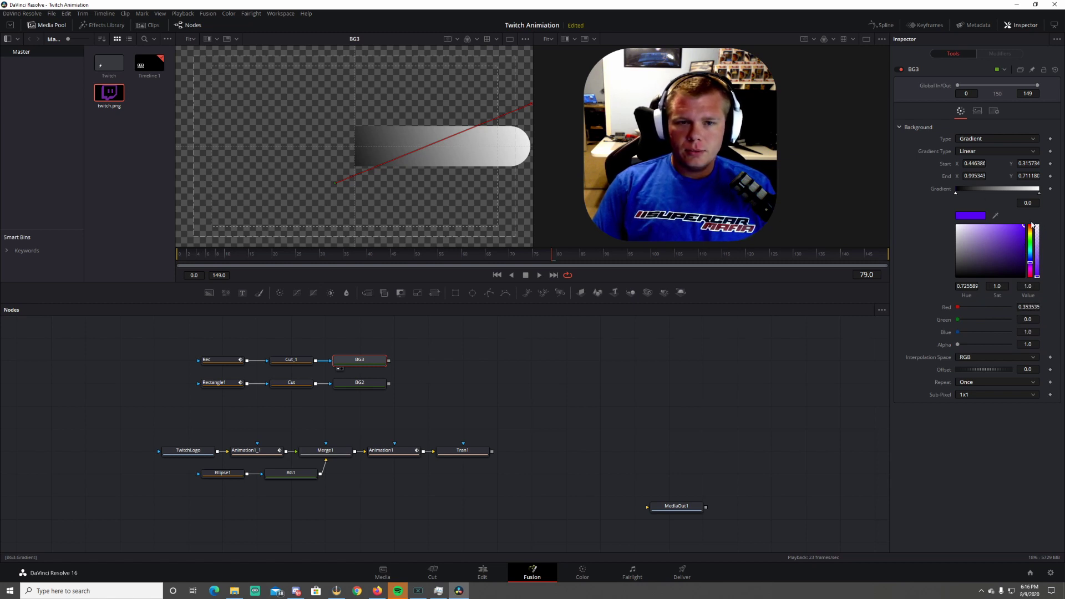
Color BG3's end gradient stop purple, about RGB 0.40, 0.08, 0.98, and move the gradient start to about X 0.207, Y 0.148
left_click(1040, 194)
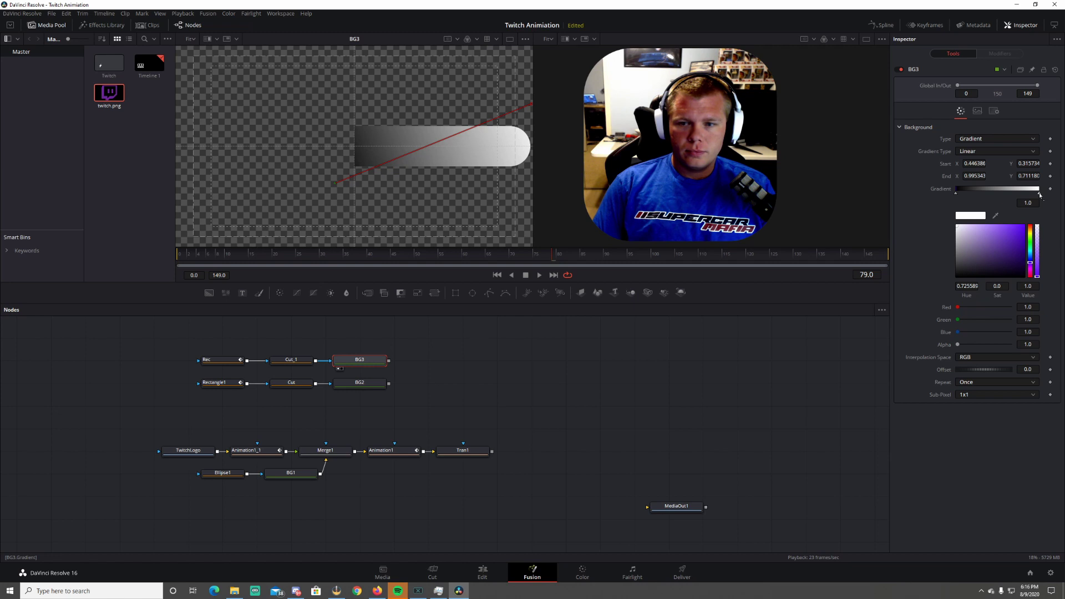
left_click_drag(1015, 249, 1039, 220)
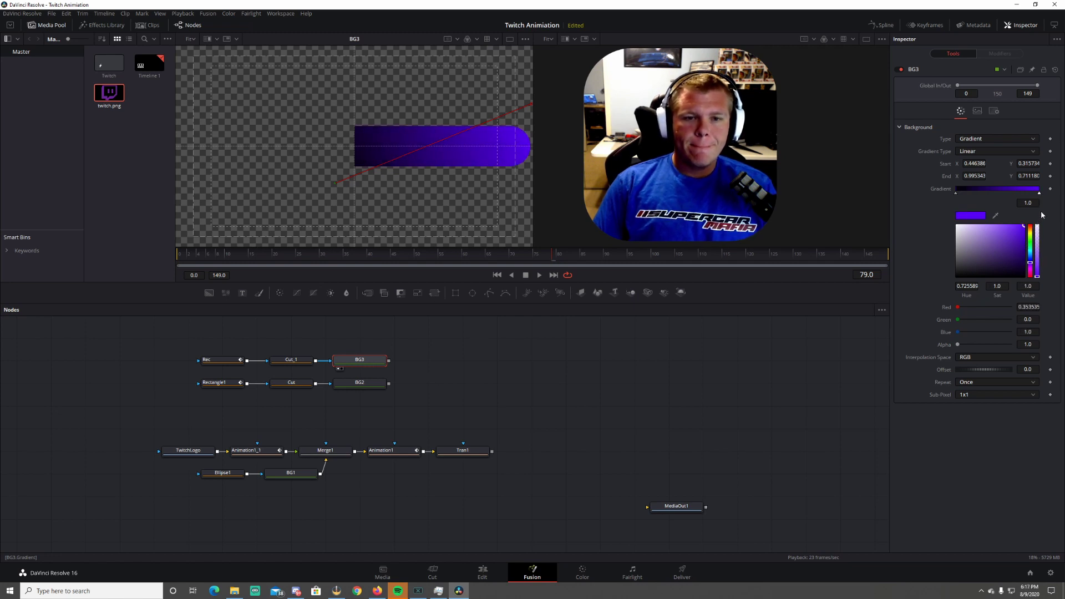
left_click(1010, 228)
left_click_drag(1010, 227, 1019, 229)
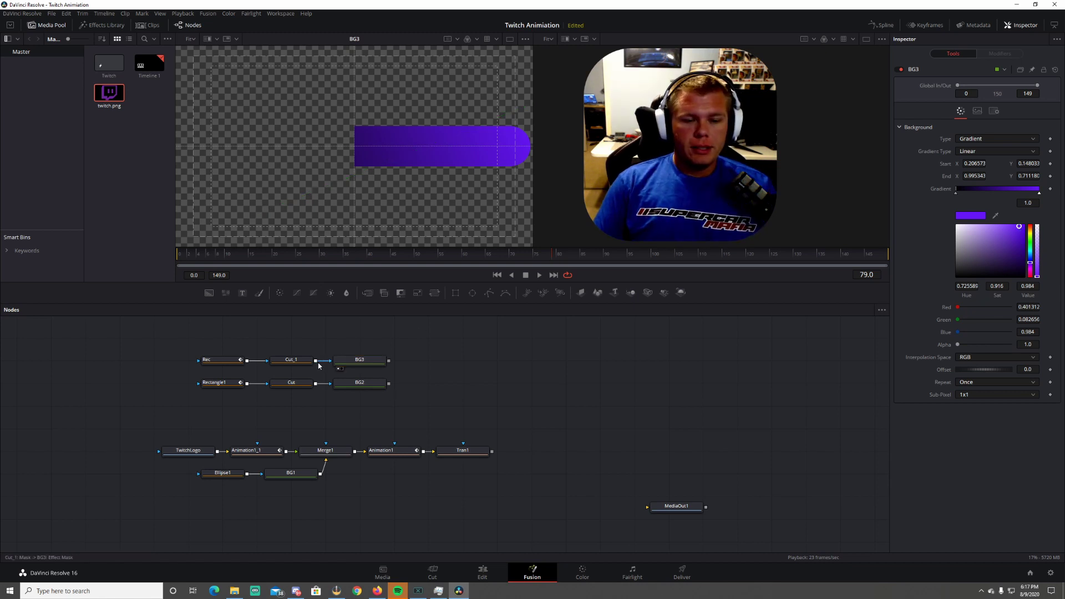
Add a Merge beside BG2, with BG2 as background and BG3 as foreground, and show it in the viewer
left_click_drag(367, 293, 463, 384)
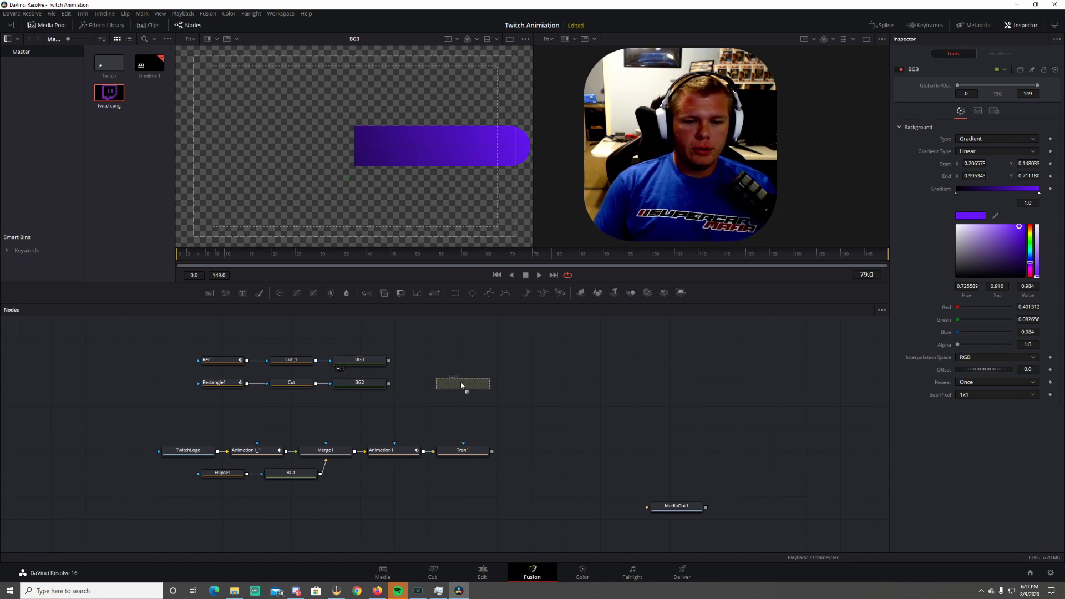
left_click_drag(389, 361, 466, 379)
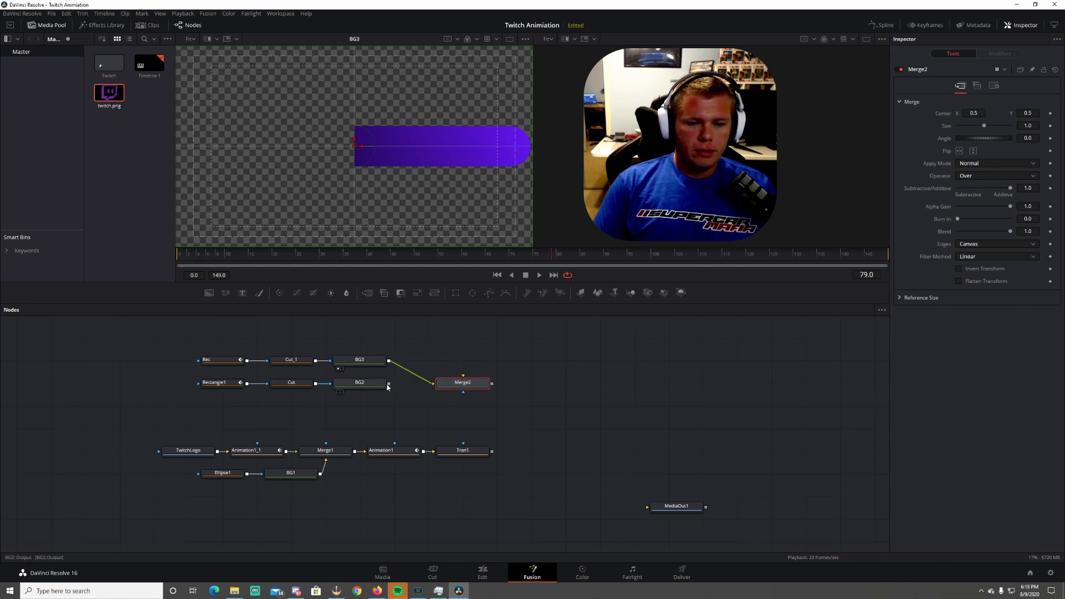
left_click_drag(363, 383, 462, 367)
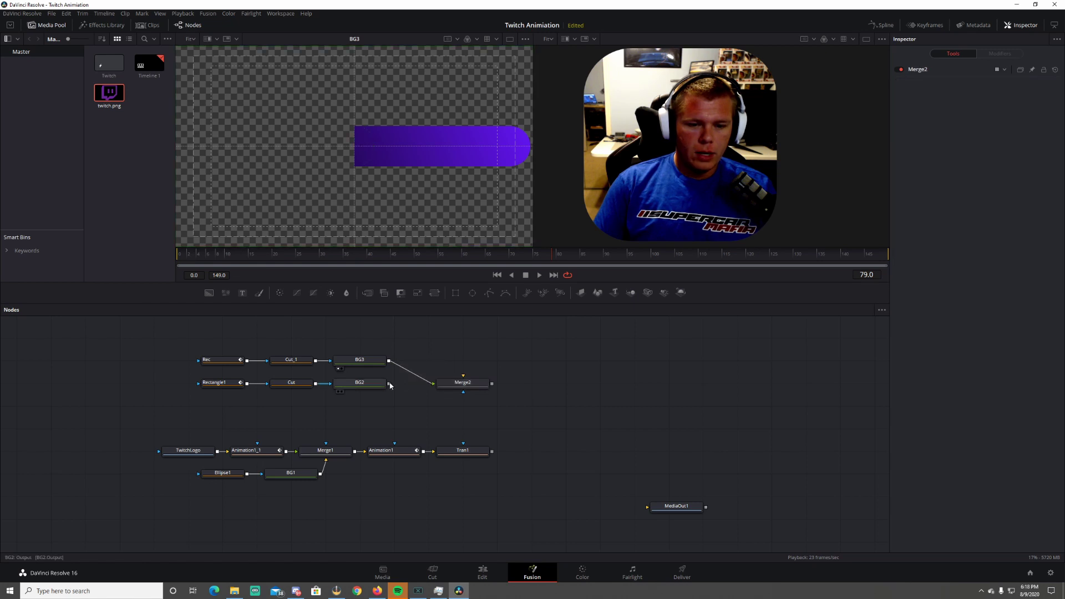
left_click_drag(389, 383, 464, 376)
left_click(442, 388)
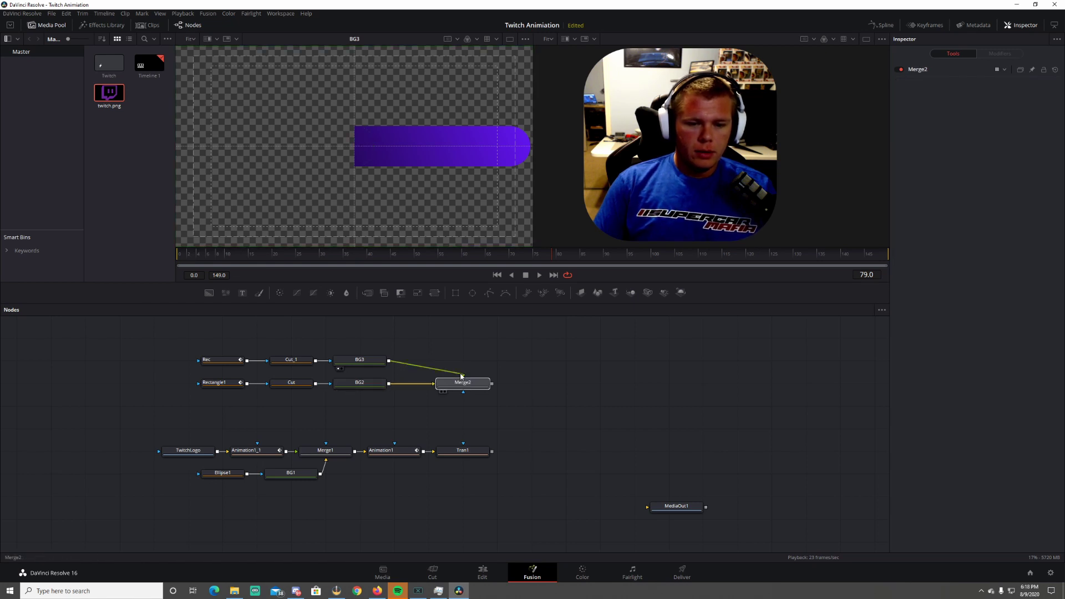
left_click_drag(409, 197, 409, 198)
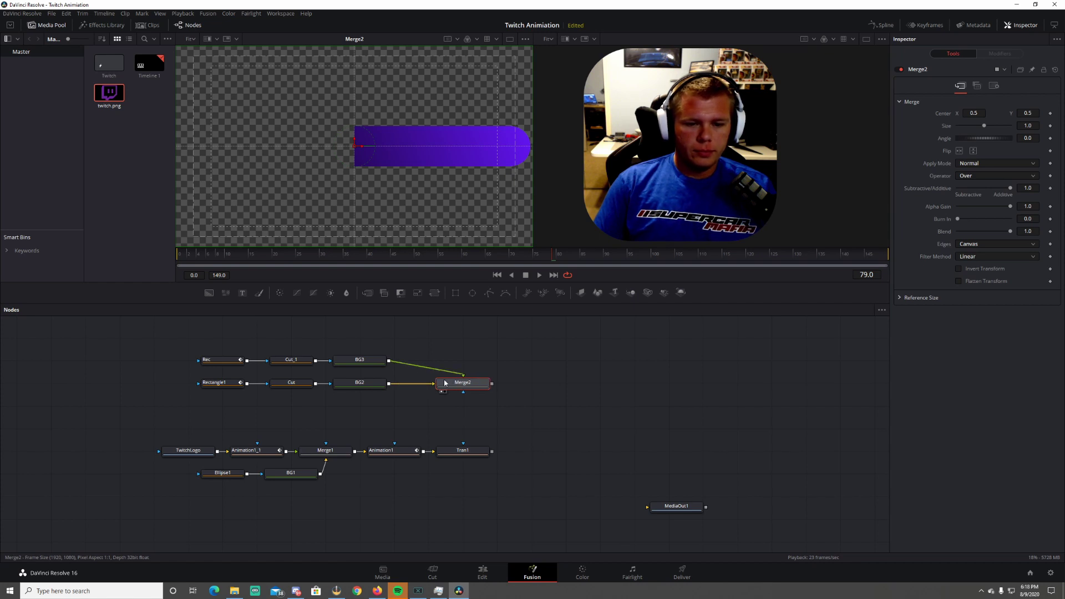
left_click_drag(444, 383, 411, 382)
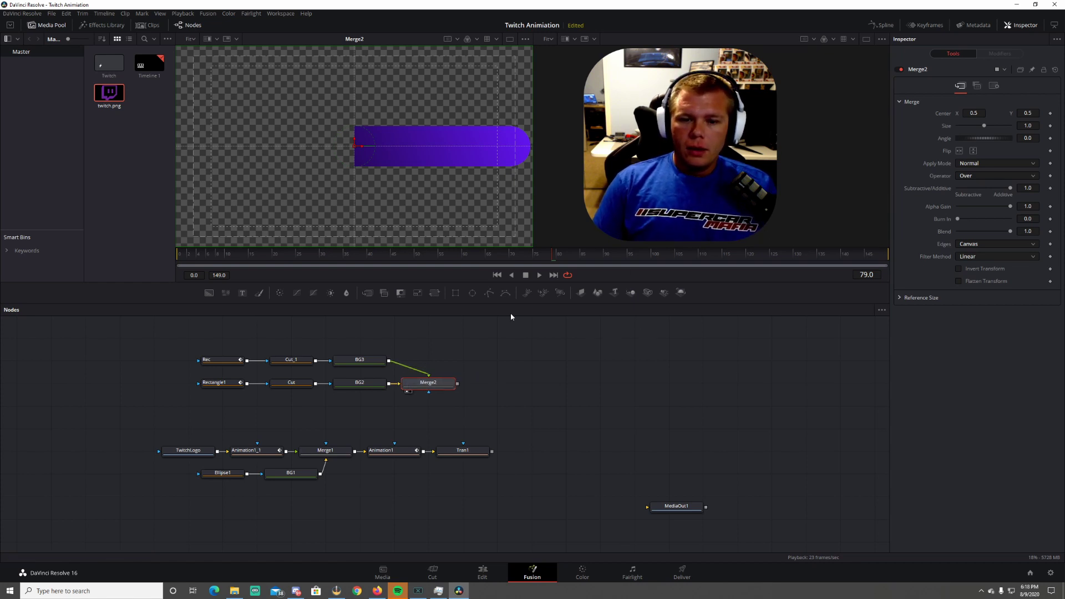
Isolate Rec's width curve in the spline editor and shift both keyframes 5 frames so the growth starts at frame 35
left_click(883, 26)
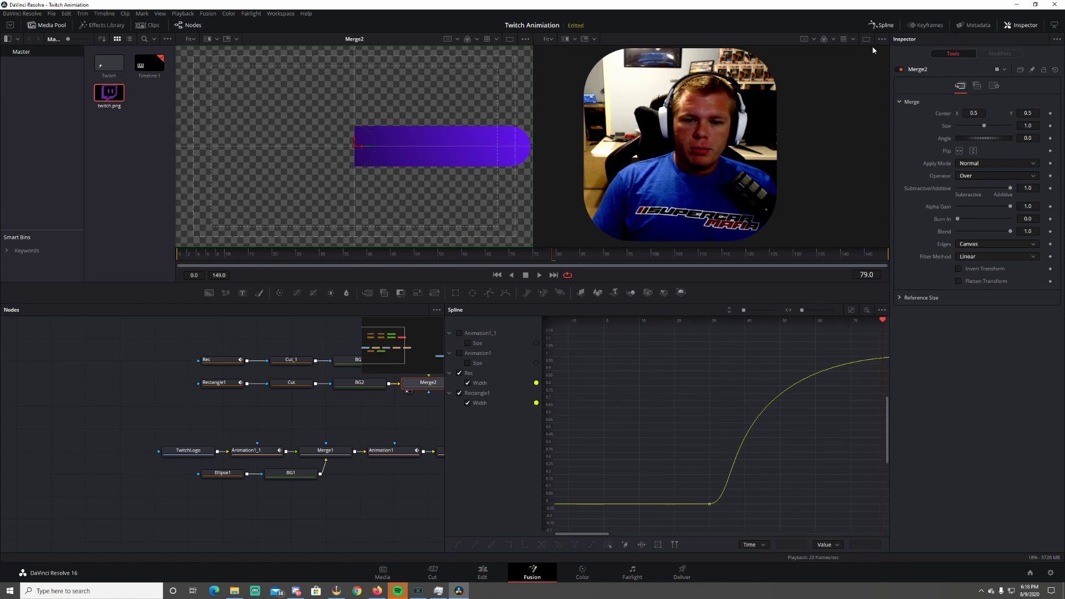
left_click(852, 310)
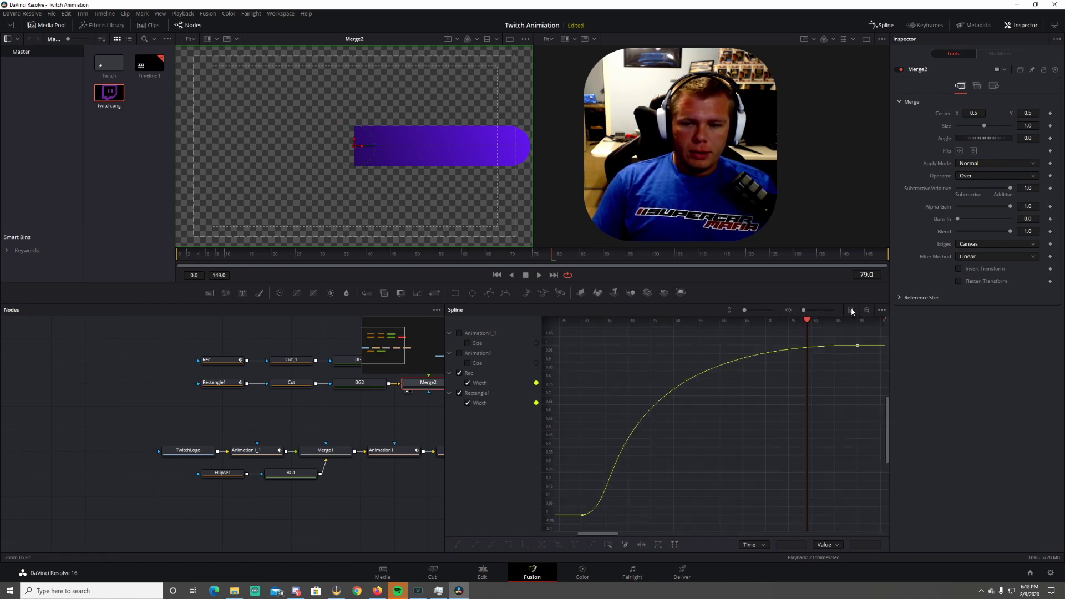
left_click(850, 311)
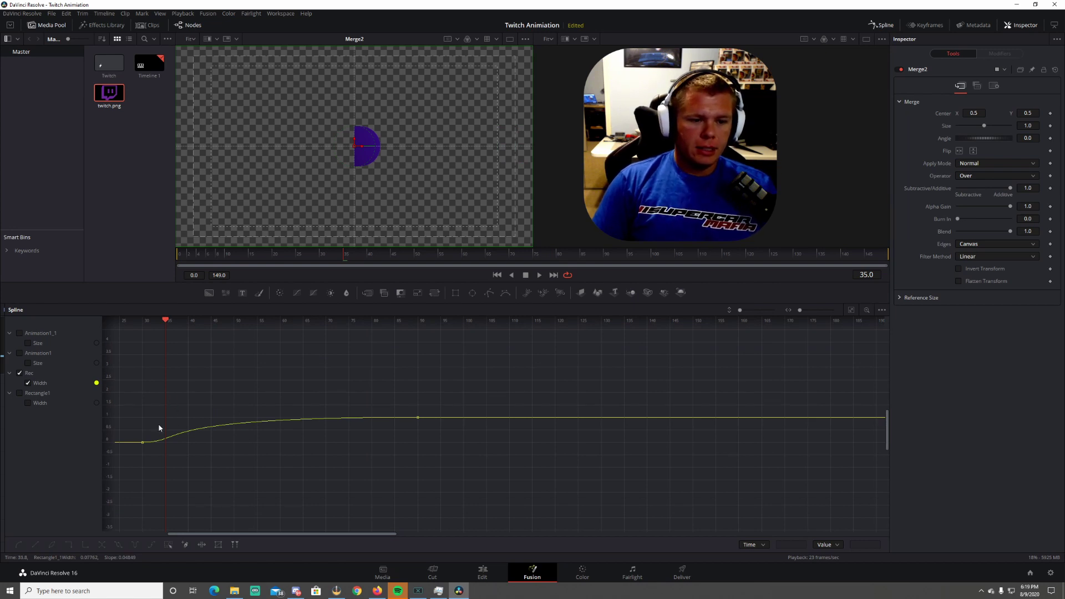
left_click_drag(136, 390, 439, 468)
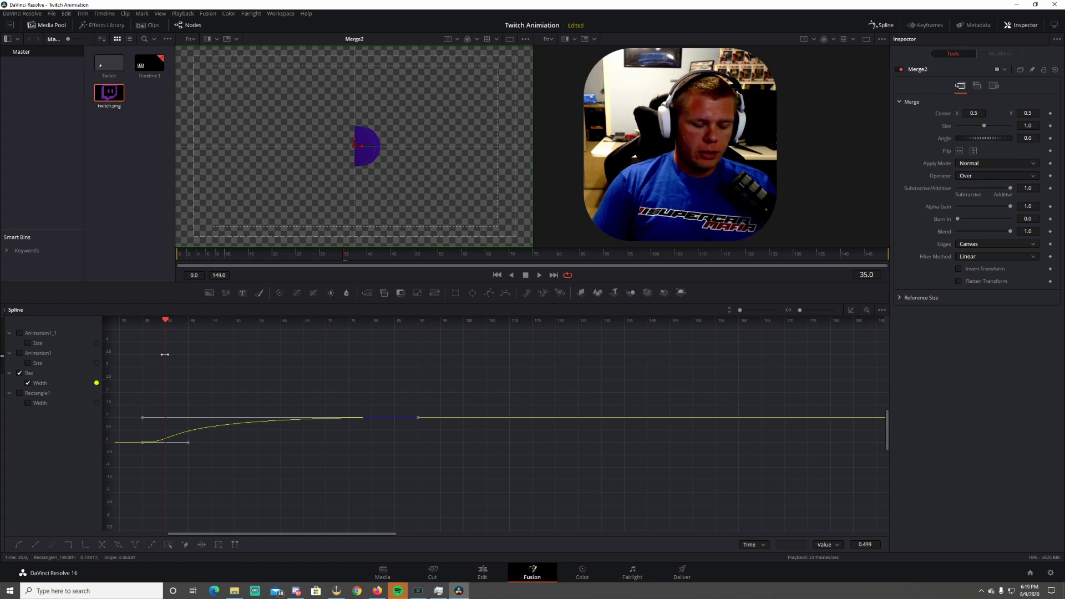
left_click_drag(142, 442, 162, 444)
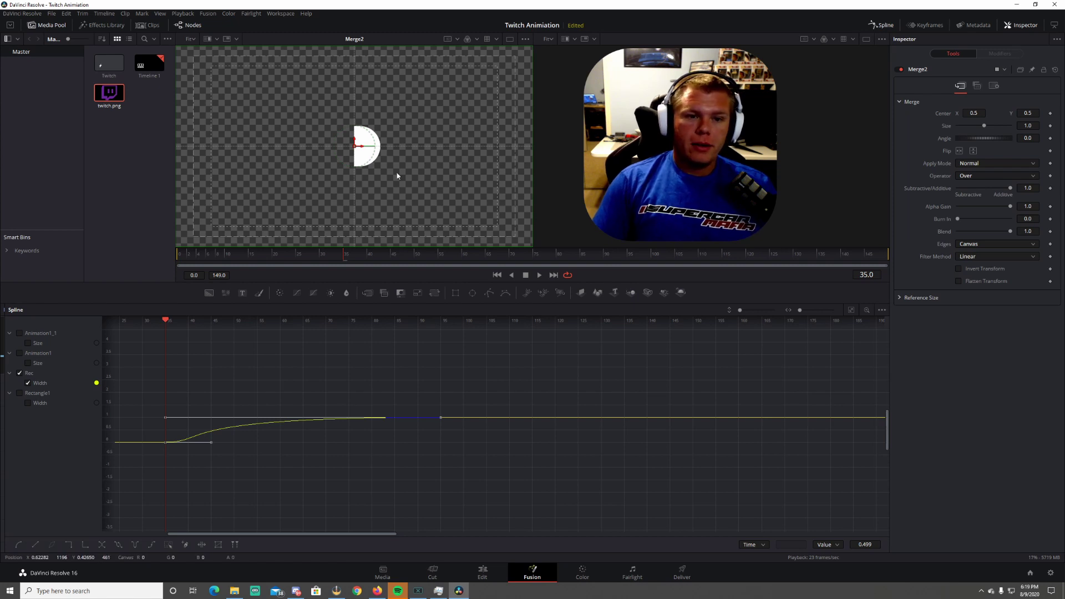
Play the animation from the start to check the purple bar's delayed growth over the white bar
left_click(498, 276)
left_click(539, 276)
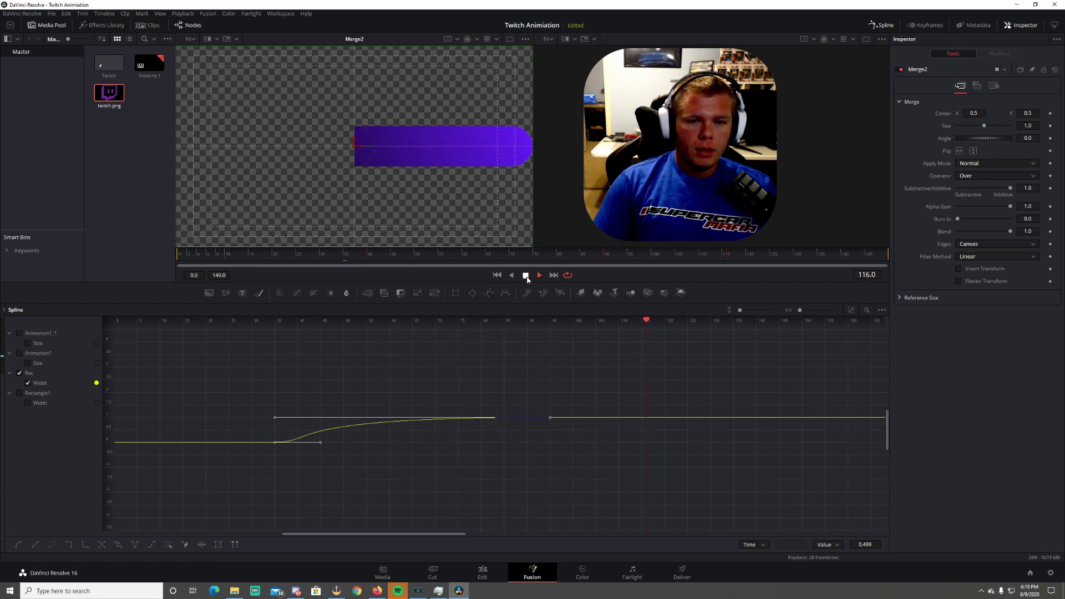
left_click(526, 276)
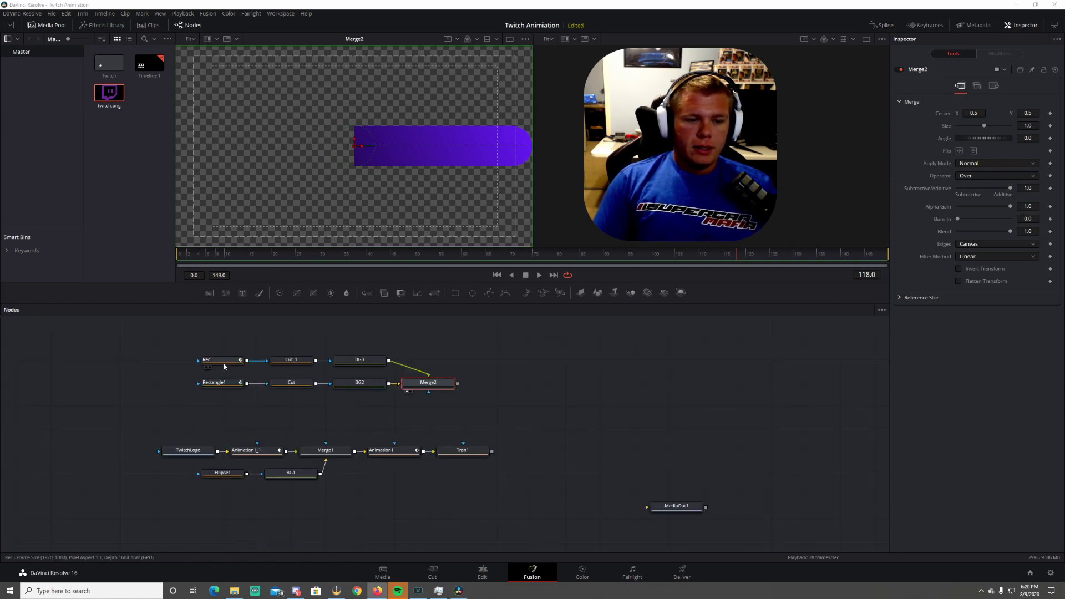
Set Rec's width to 0.98 at frame 118 while keeping Merge2 in the viewer
left_click(224, 364)
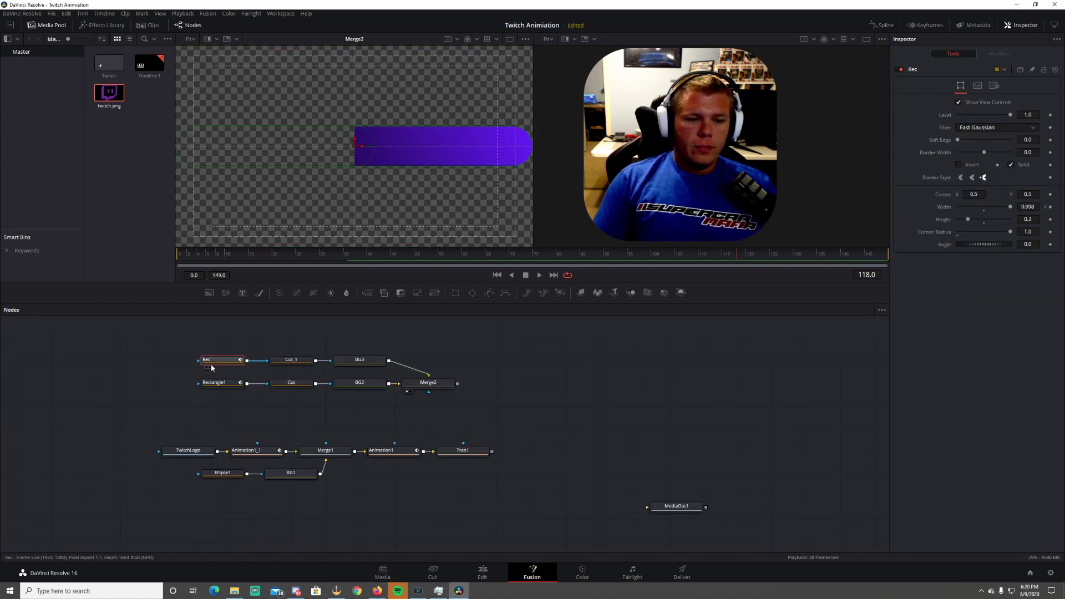
left_click(207, 368)
left_click(207, 368)
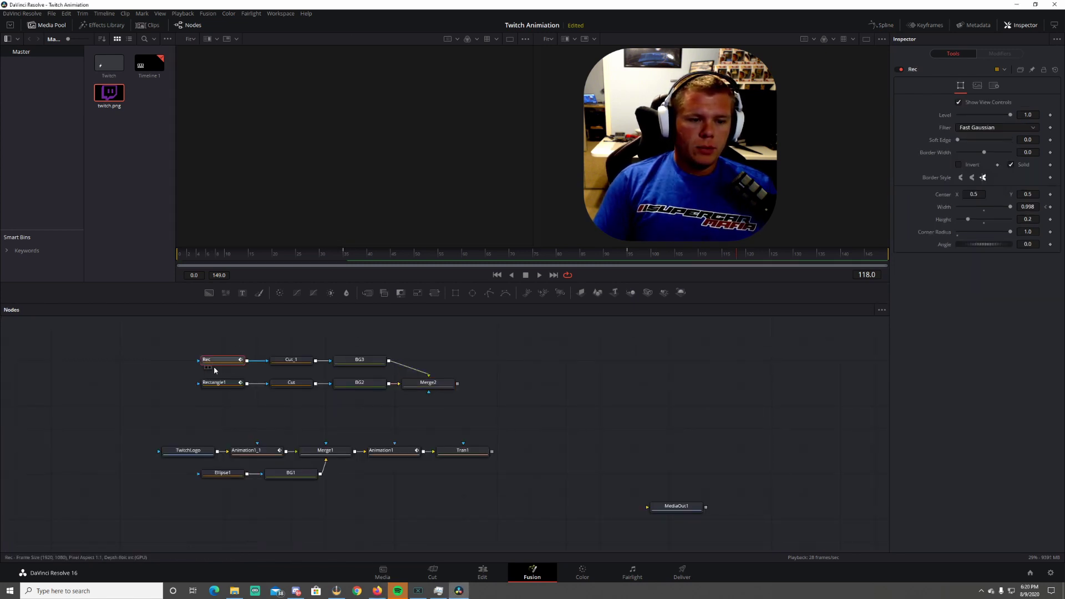
left_click(407, 392)
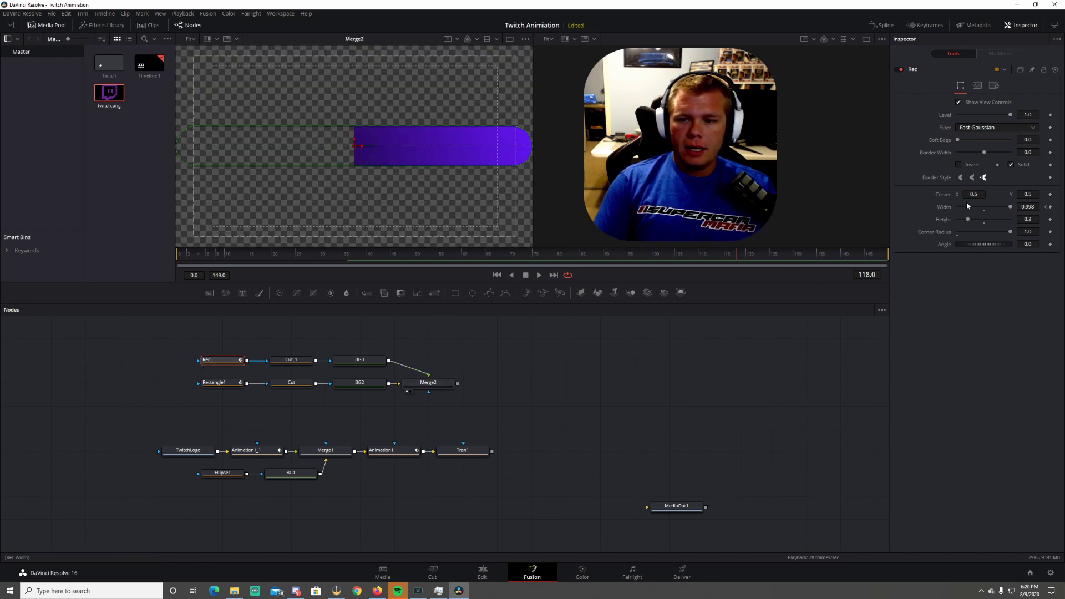
left_click(1037, 206)
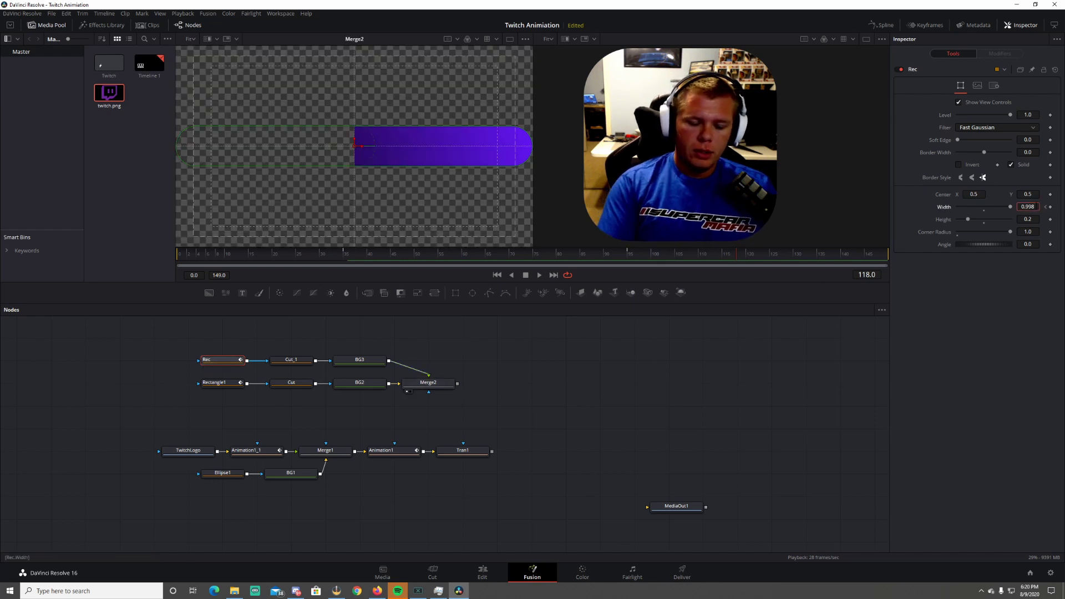
key("BackSpace")
key("BackSpace")
type("8")
key("Tab")
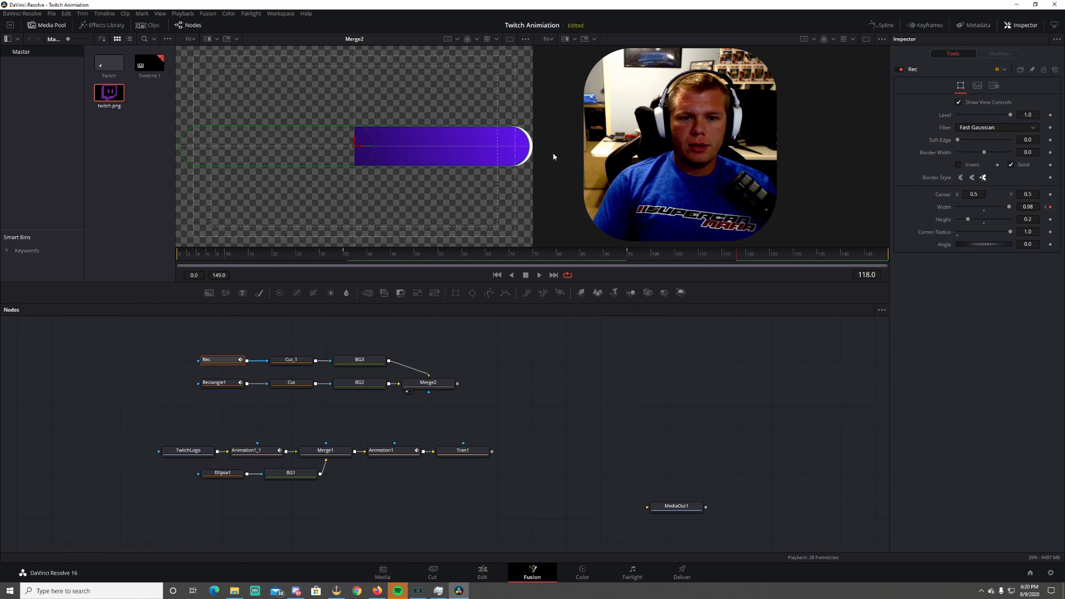
Set Rec's width to 0.99 at frame 118 and deselect the node
left_click(1035, 207)
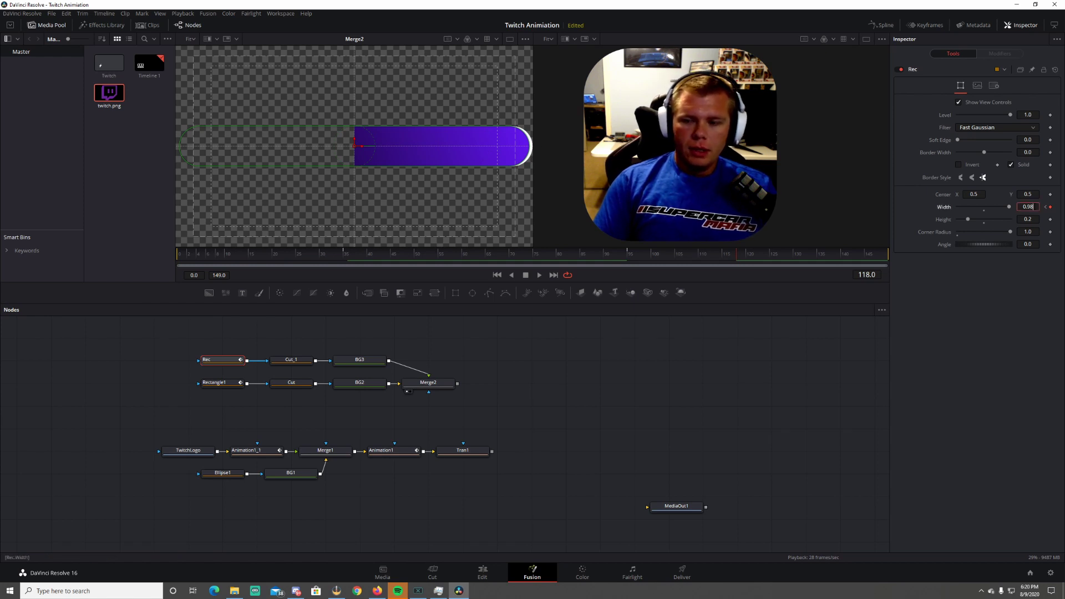
key("BackSpace")
type("9")
key("Tab")
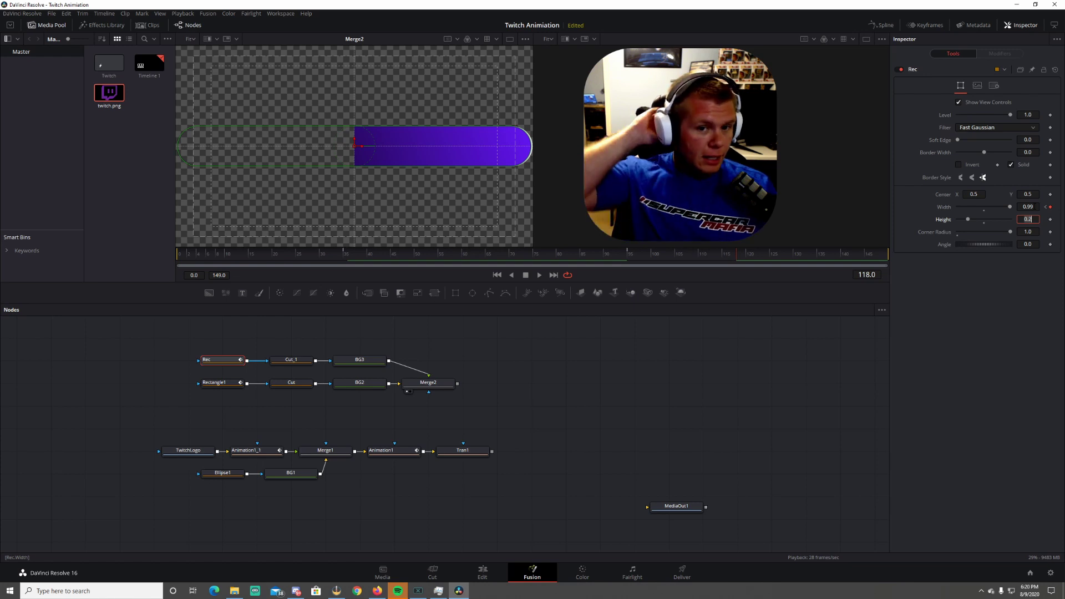
left_click(391, 327)
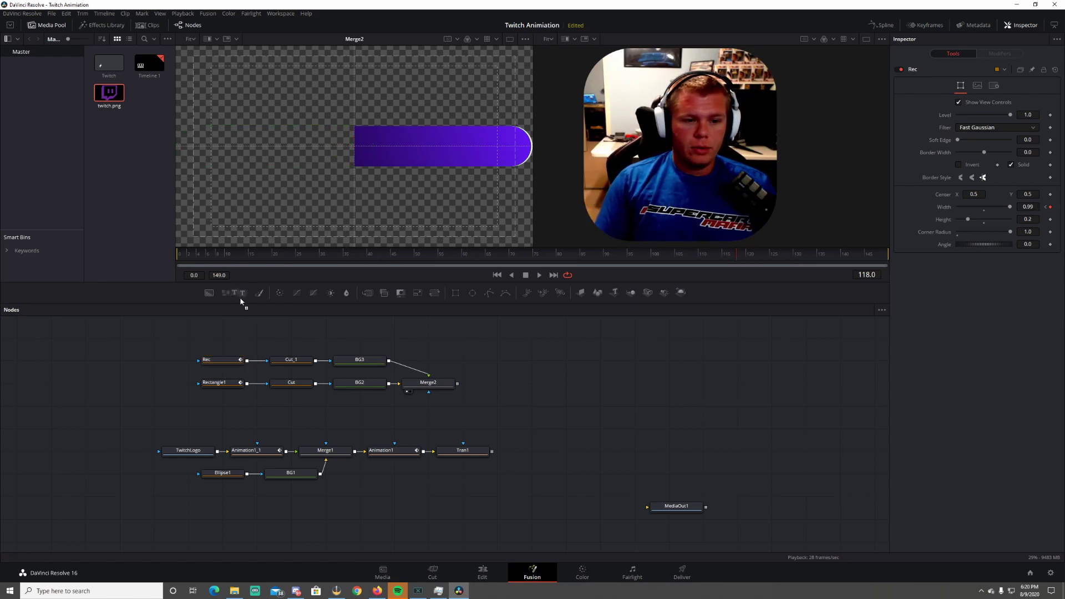
Add a Text node above the BG3 chain reading "Follow on Twitch"
left_click_drag(243, 292, 399, 343)
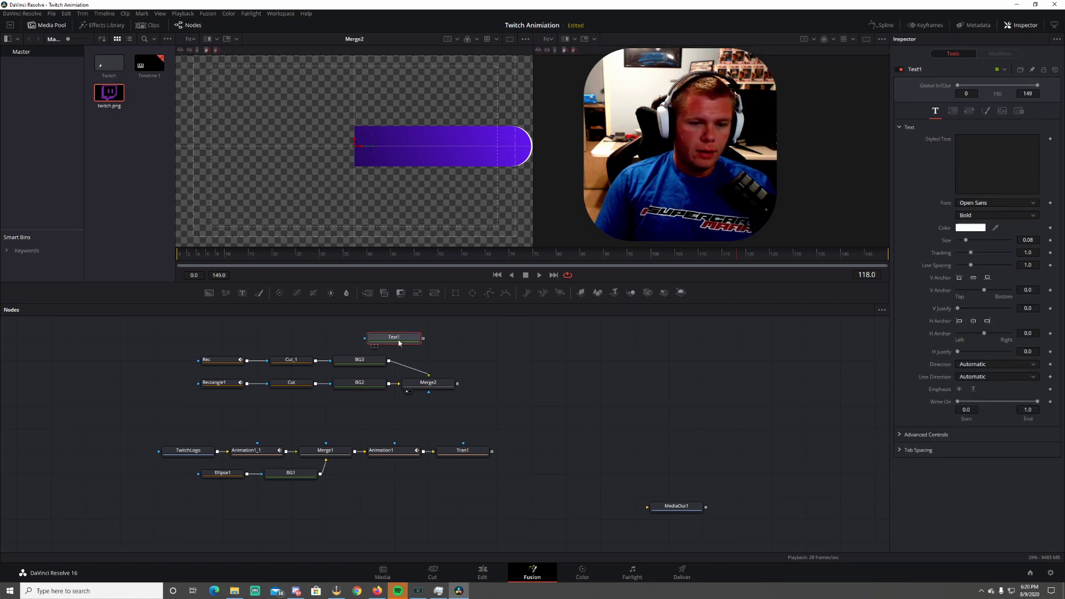
left_click(990, 161)
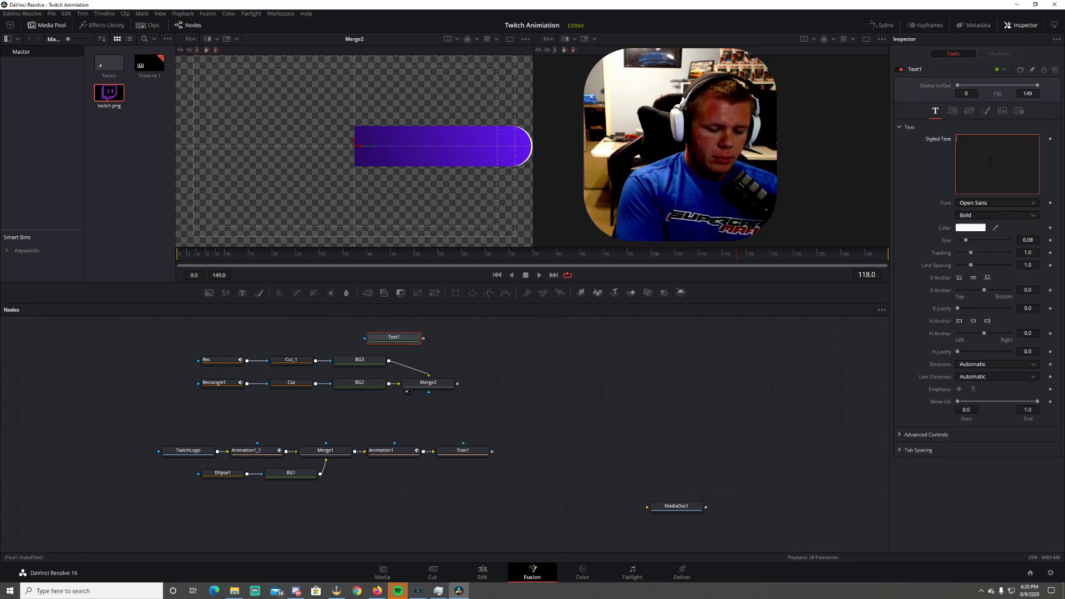
type("Follow on Twitch")
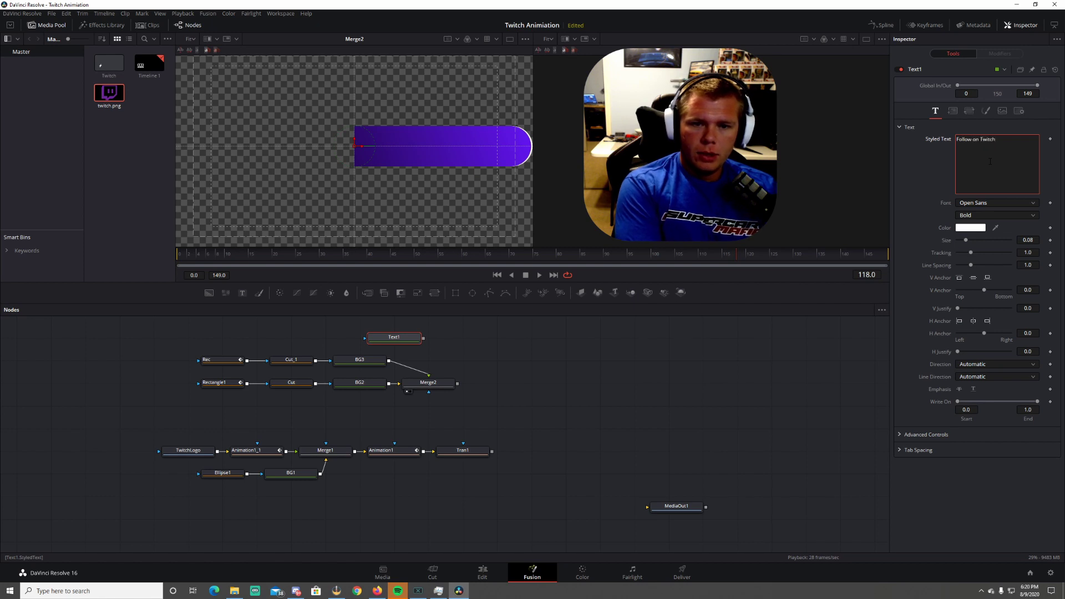
Set the text's font to Comic Sans MS in Bold Italic
left_click(987, 203)
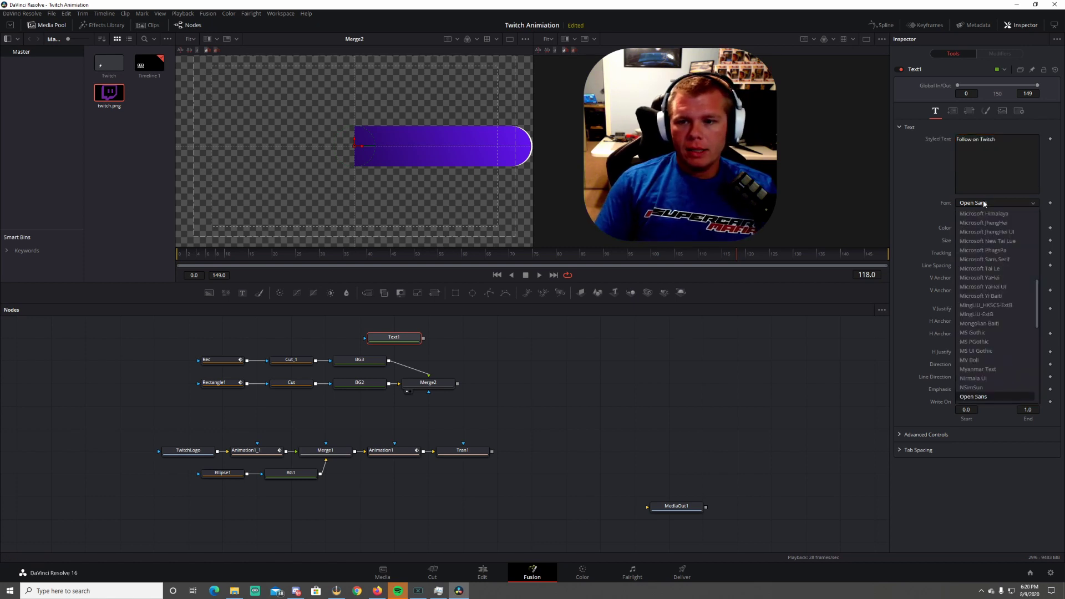
scroll(1000, 230, "up", 10)
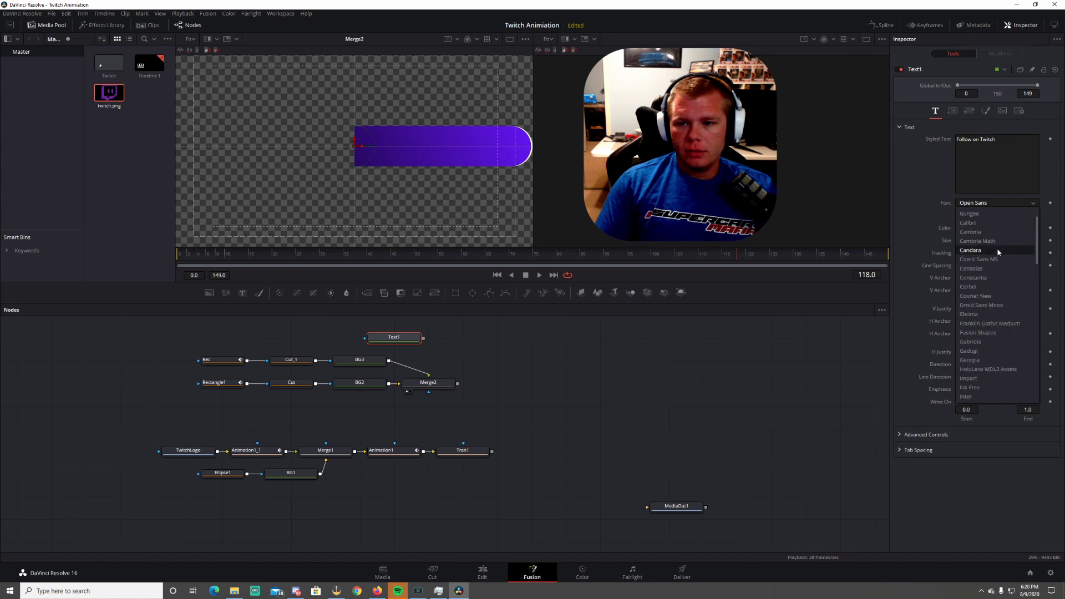
left_click(996, 259)
left_click(990, 234)
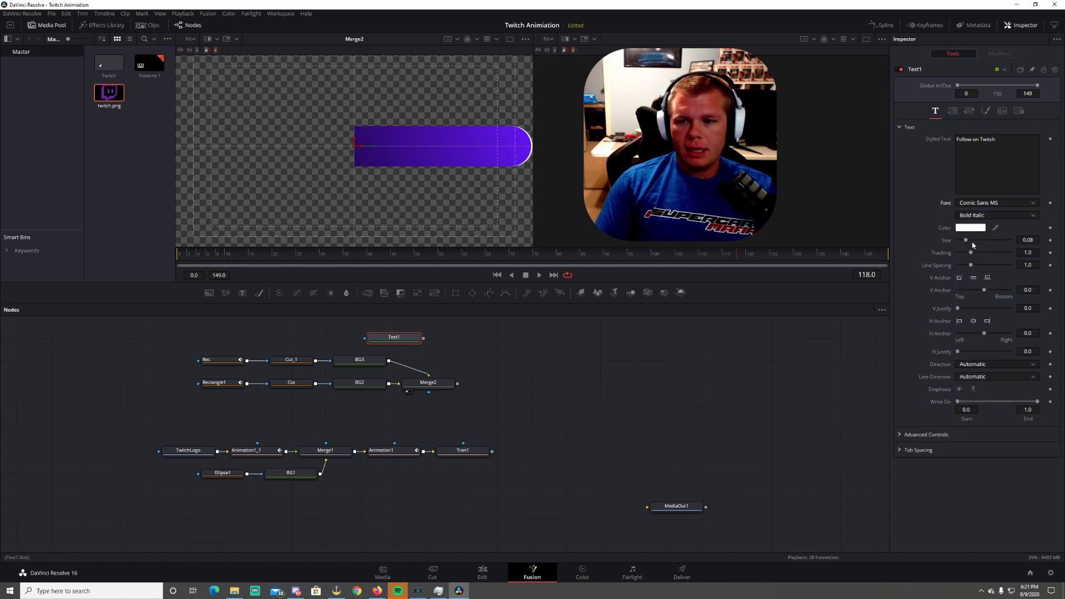
Move the Text1 node clear above the Rec chain and add a second Text node above it reading "NicksDrive"
left_click_drag(402, 332, 338, 338)
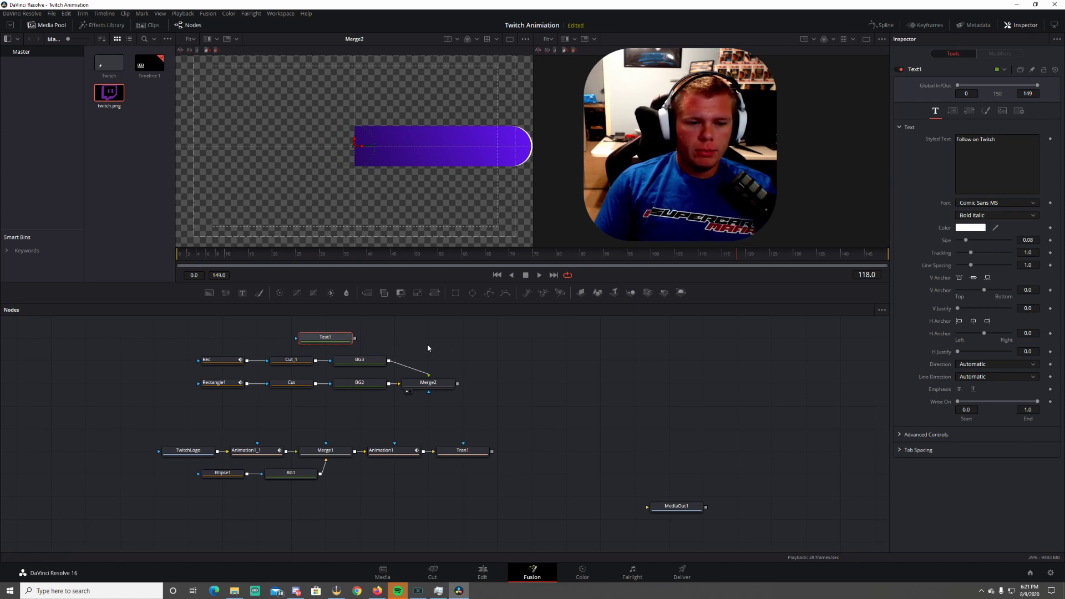
scroll(428, 344, "up", 3)
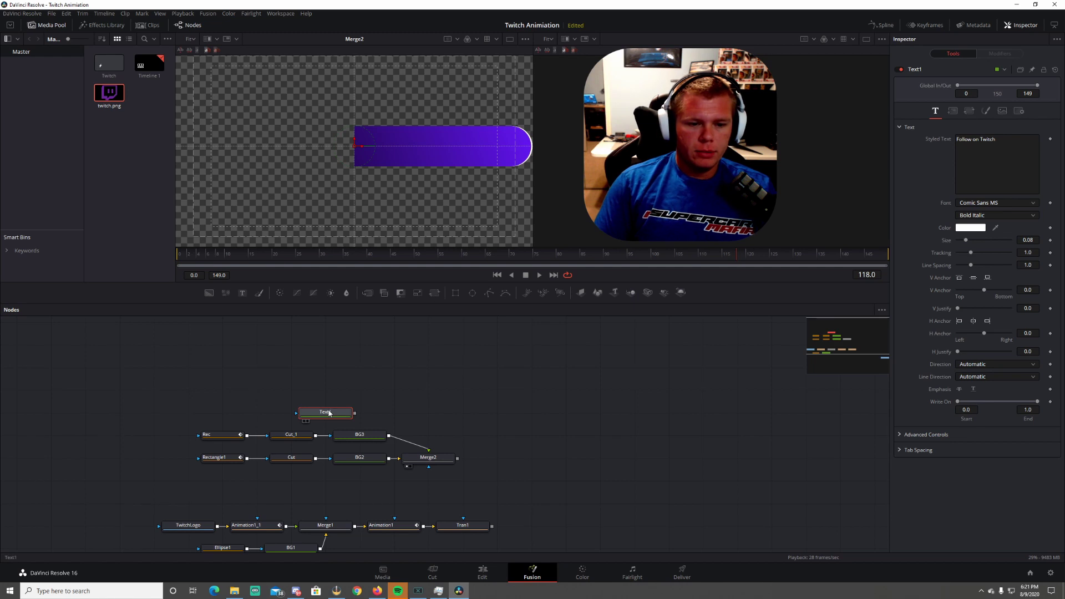
left_click_drag(328, 417, 259, 395)
left_click(296, 337)
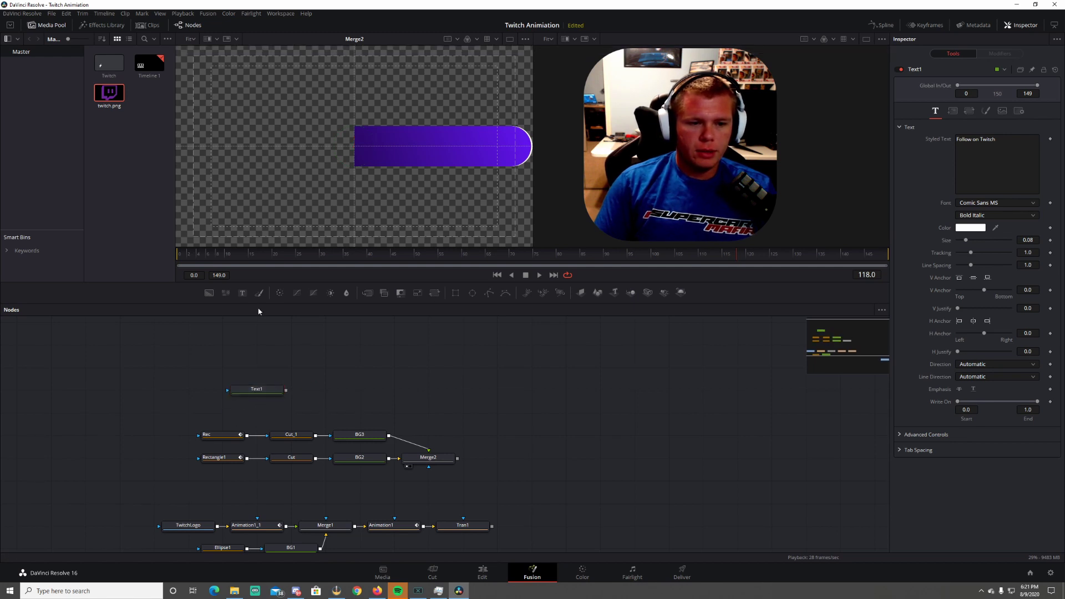
left_click_drag(242, 295, 266, 371)
left_click(997, 162)
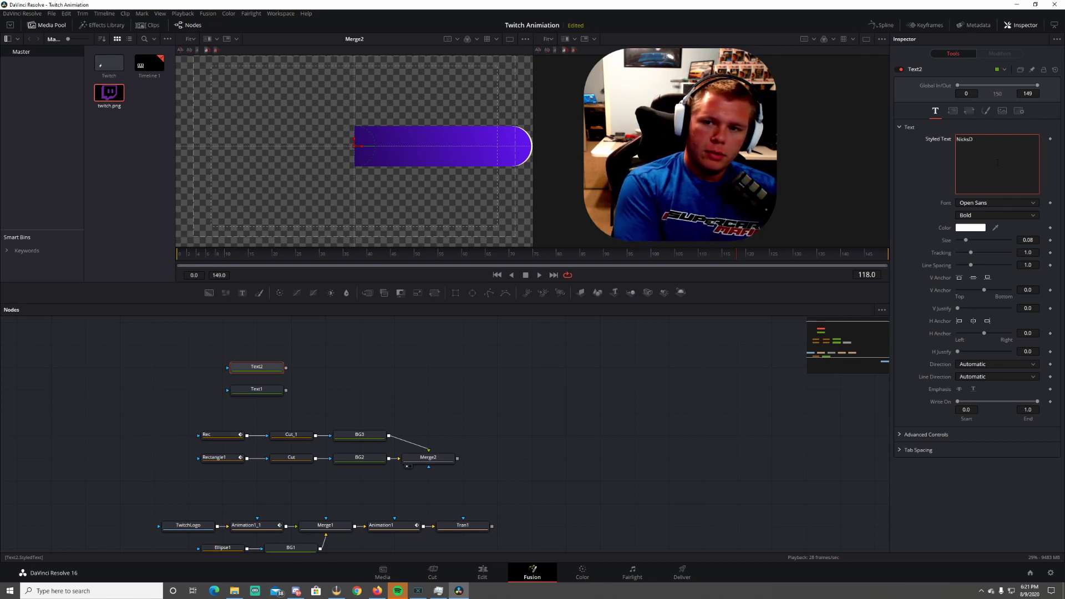
type("NicksDrive")
Set the NicksDrive text's font to Comic Sans MS in Bold Italic
left_click(995, 204)
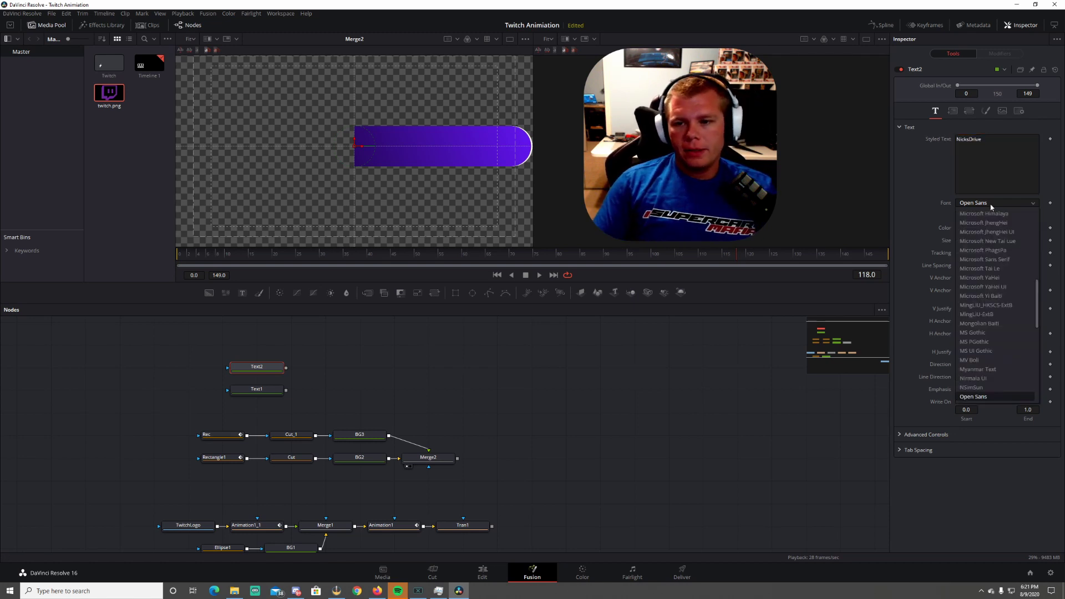
scroll(997, 224, "up", 5)
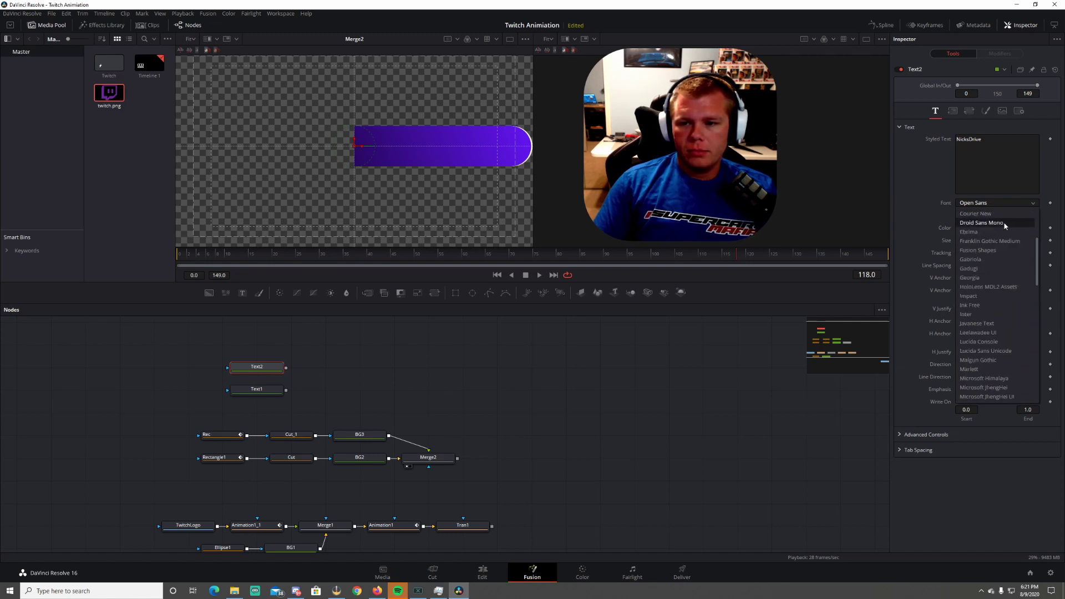
scroll(1003, 219, "up", 2)
left_click(1000, 234)
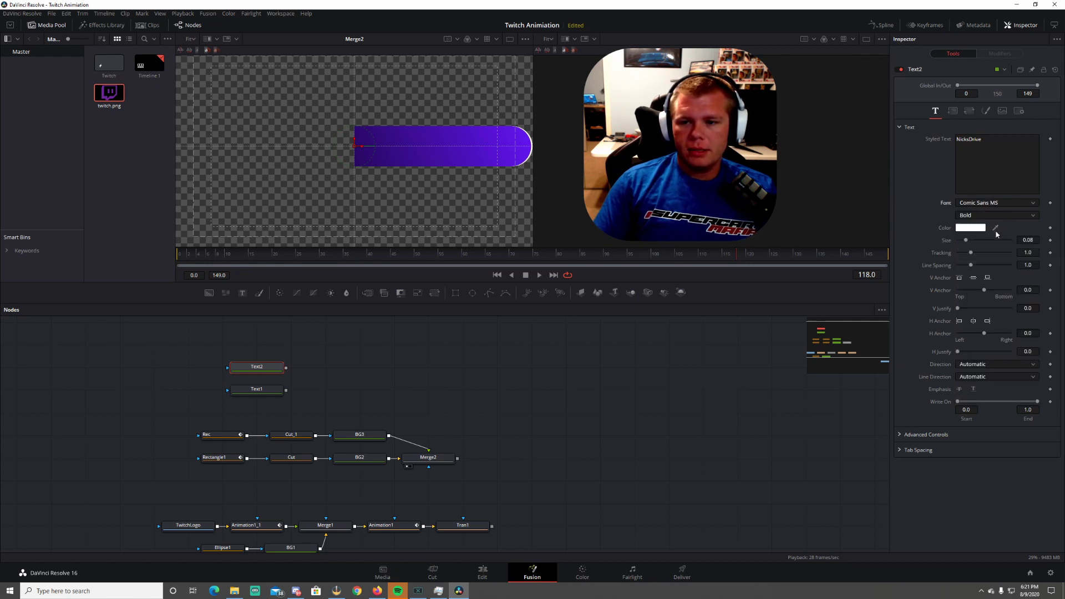
left_click(989, 216)
left_click(990, 235)
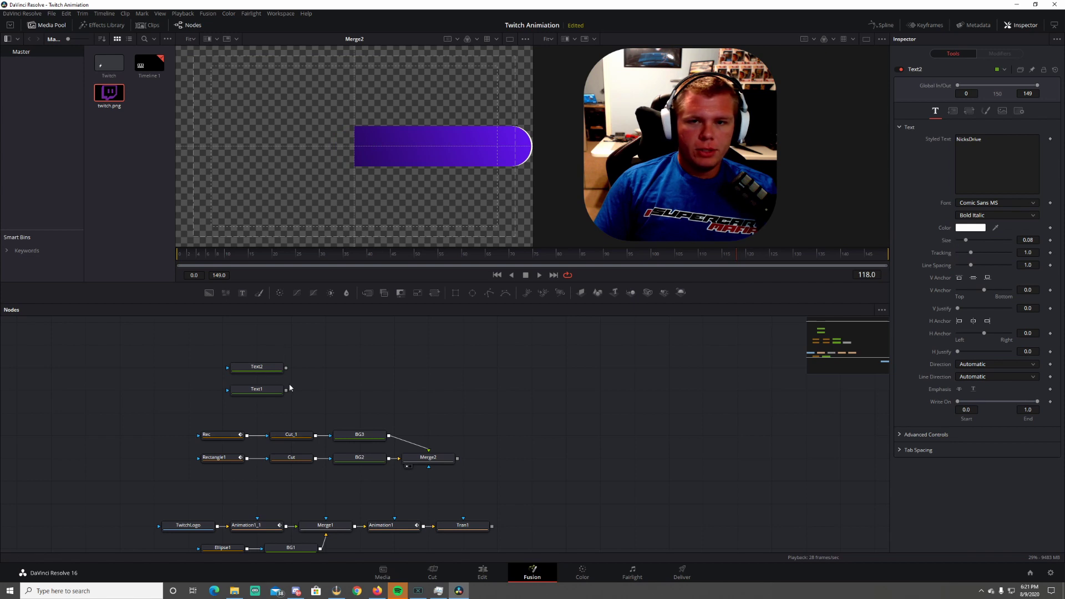
Combine Text1 and Text2 in a new Merge node, show it in the viewer and line it up with Text2
left_click_drag(367, 293, 359, 388)
left_click_drag(286, 390, 361, 390)
left_click(362, 393)
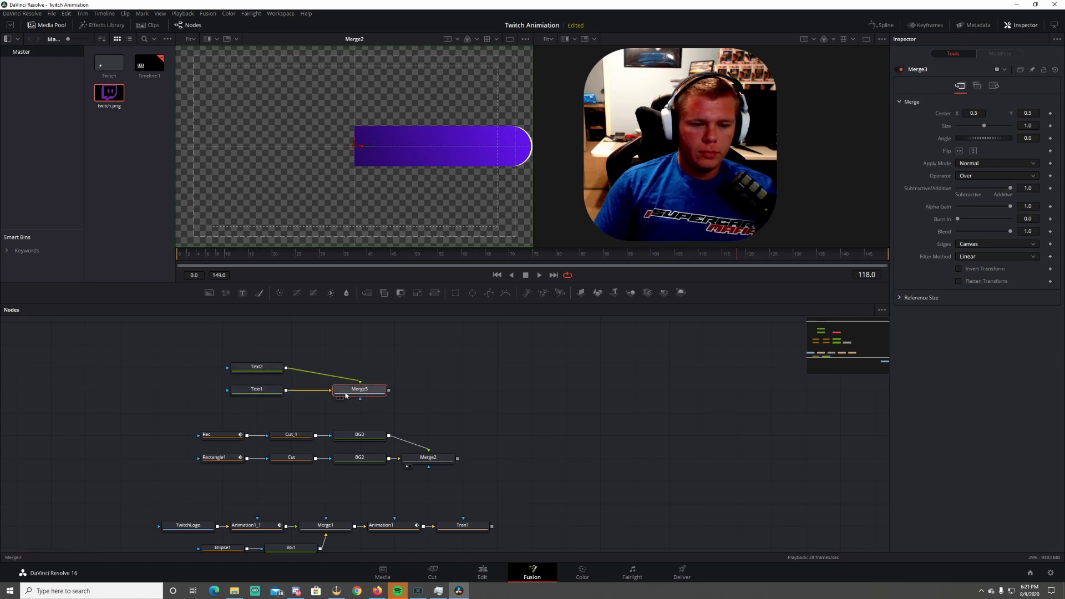
left_click(339, 399)
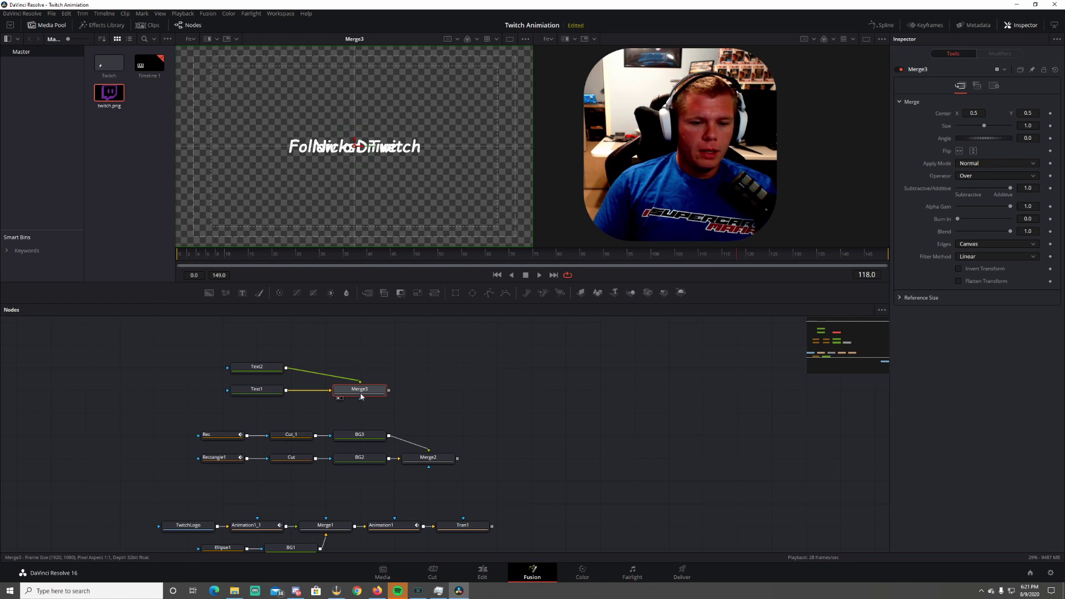
left_click_drag(359, 393, 359, 370)
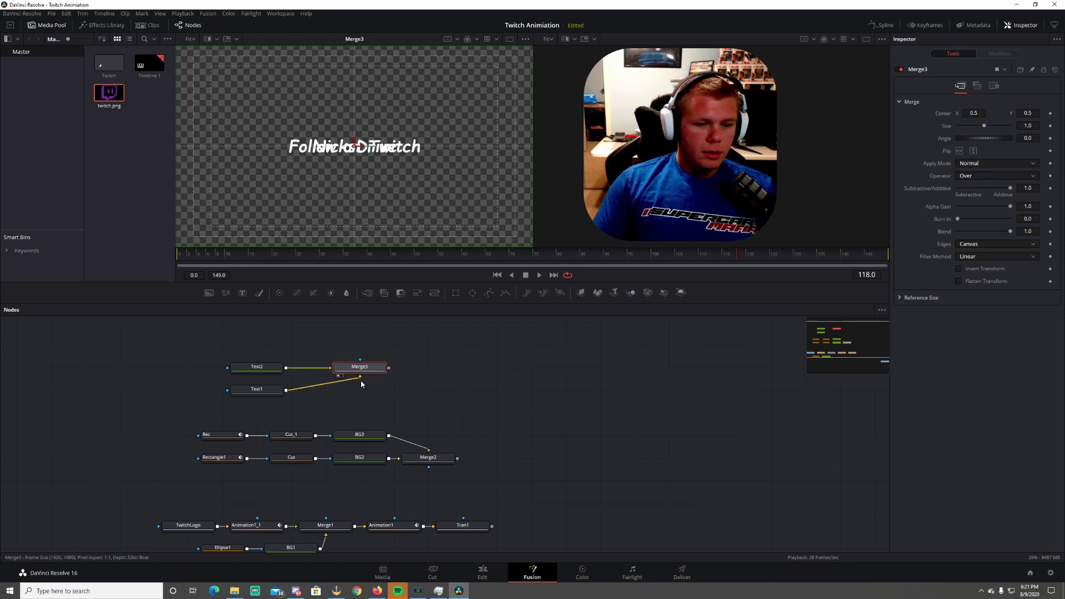
Add another Merge node with Merge2 as background and Merge3 as foreground, and show it in the viewer
left_click_drag(367, 293, 494, 415)
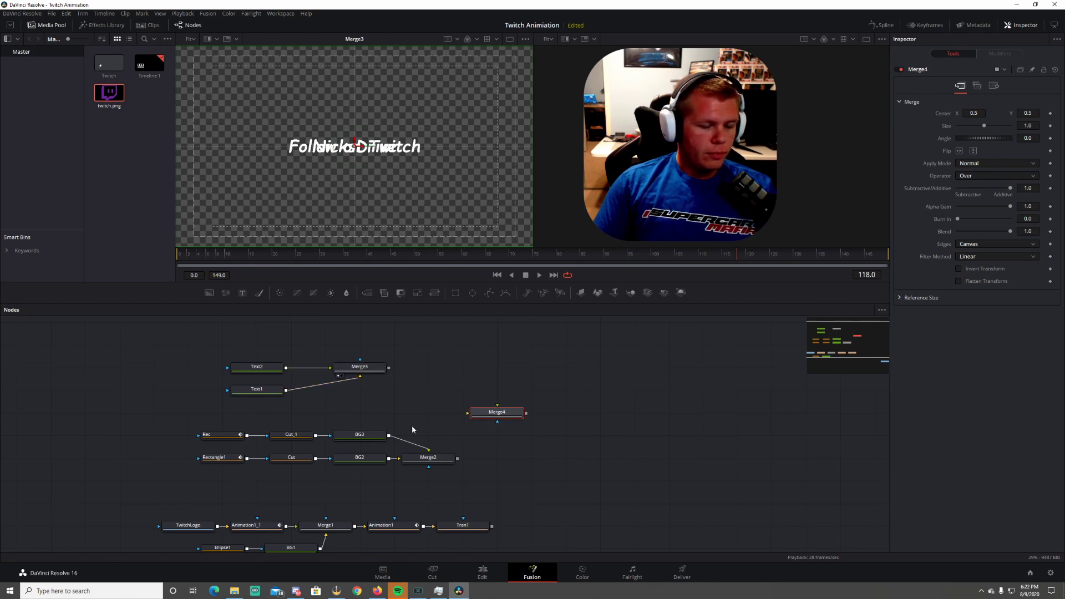
left_click_drag(458, 458, 468, 415)
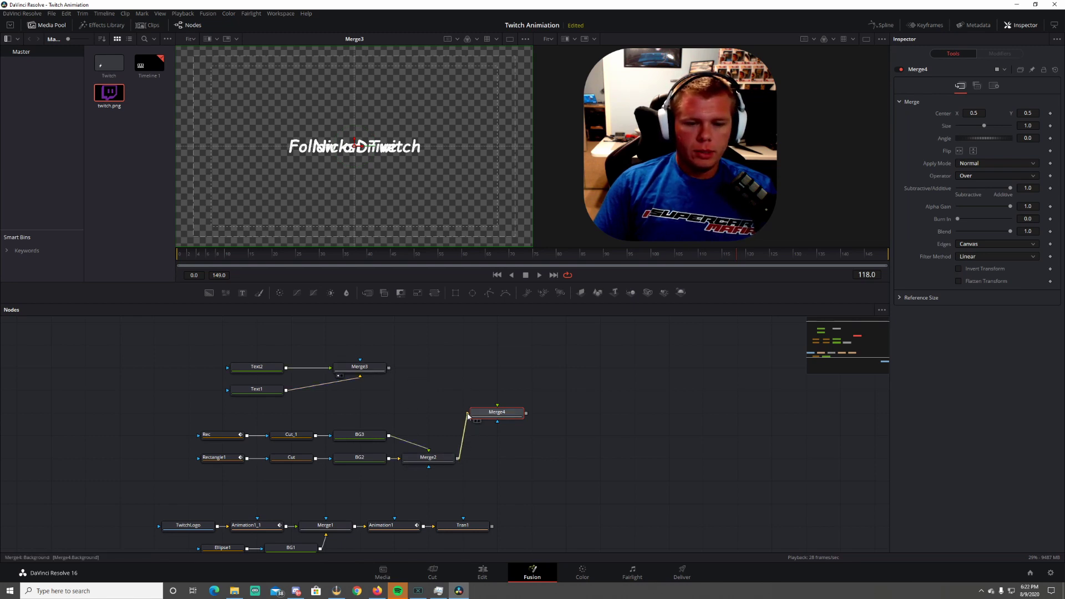
left_click_drag(389, 367, 498, 409)
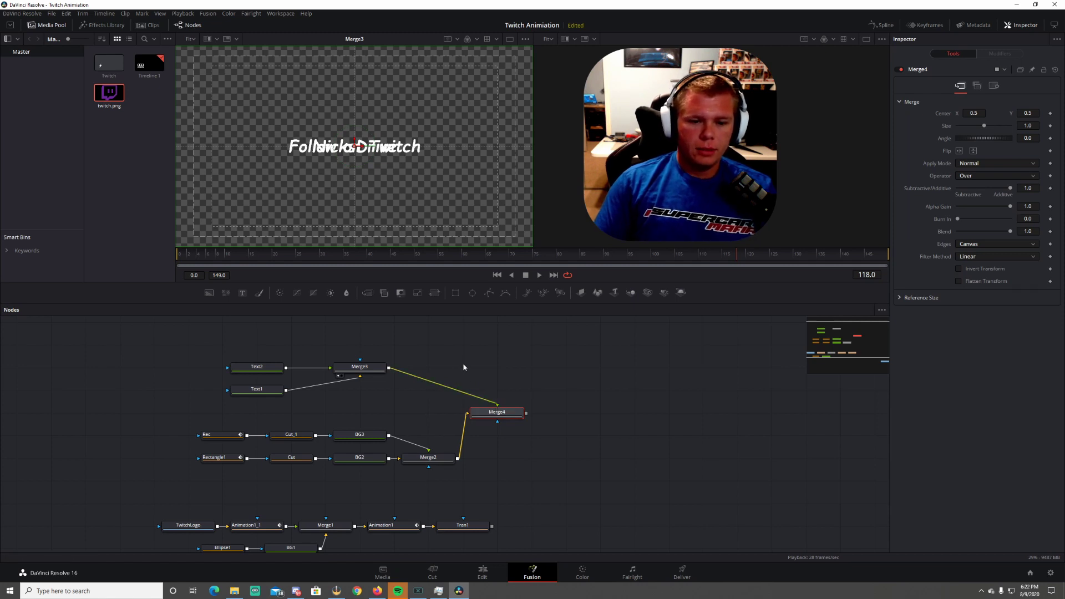
key("1")
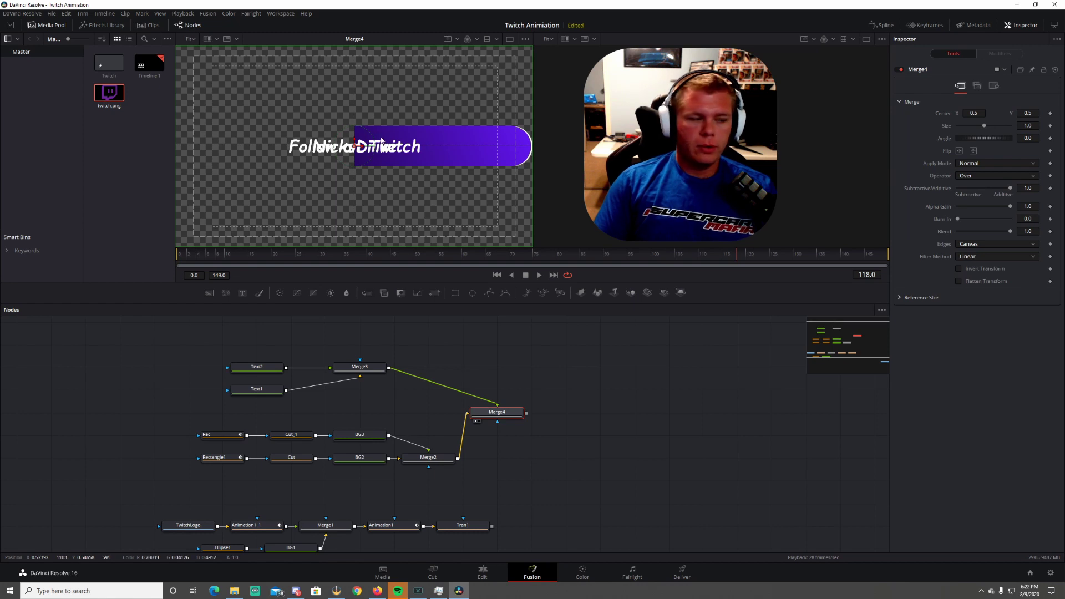
Position "Follow on Twitch" in the upper half of the purple bar and "NicksDrive" just below it
left_click(257, 389)
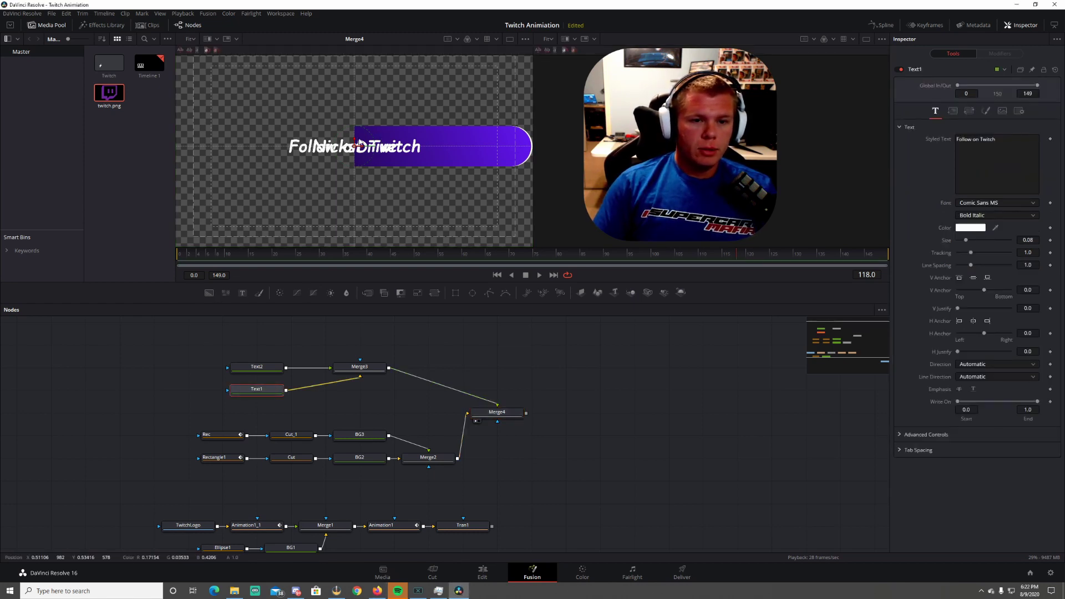
left_click_drag(356, 149, 455, 136)
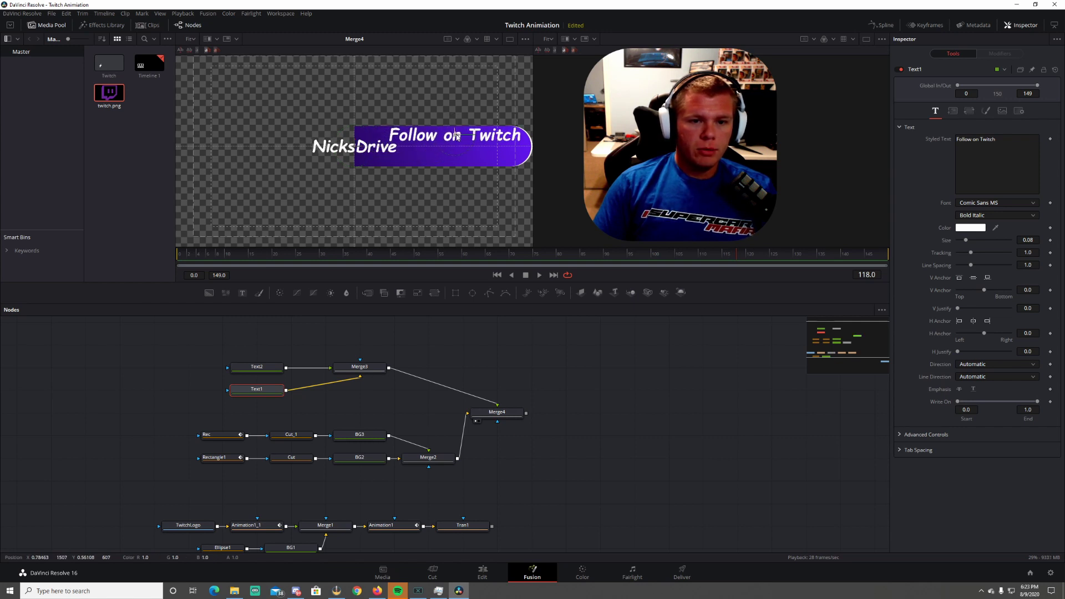
left_click(266, 368)
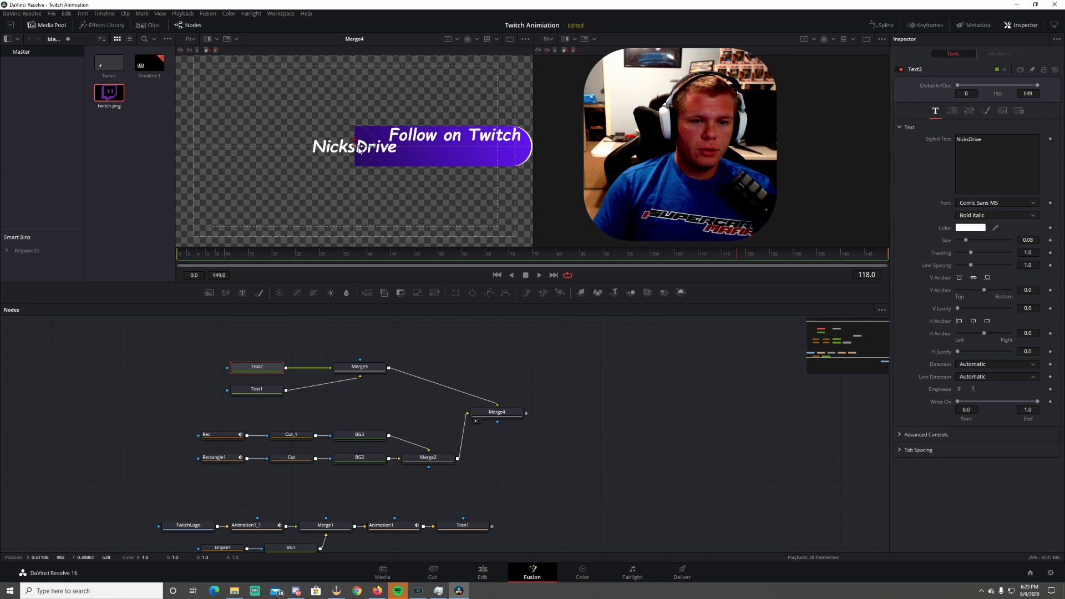
left_click_drag(358, 147, 473, 153)
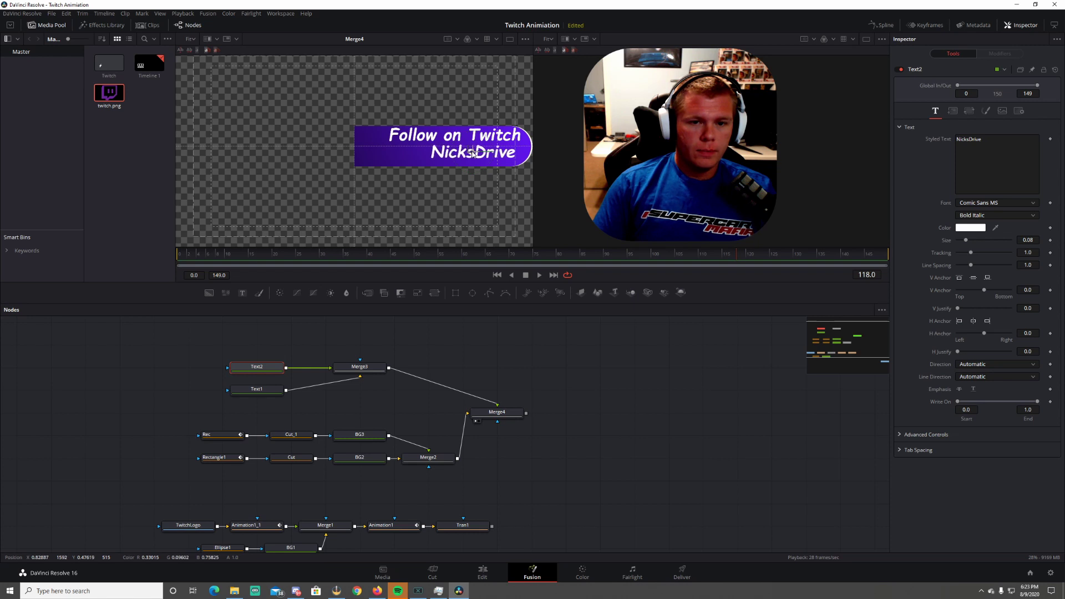
left_click(251, 392)
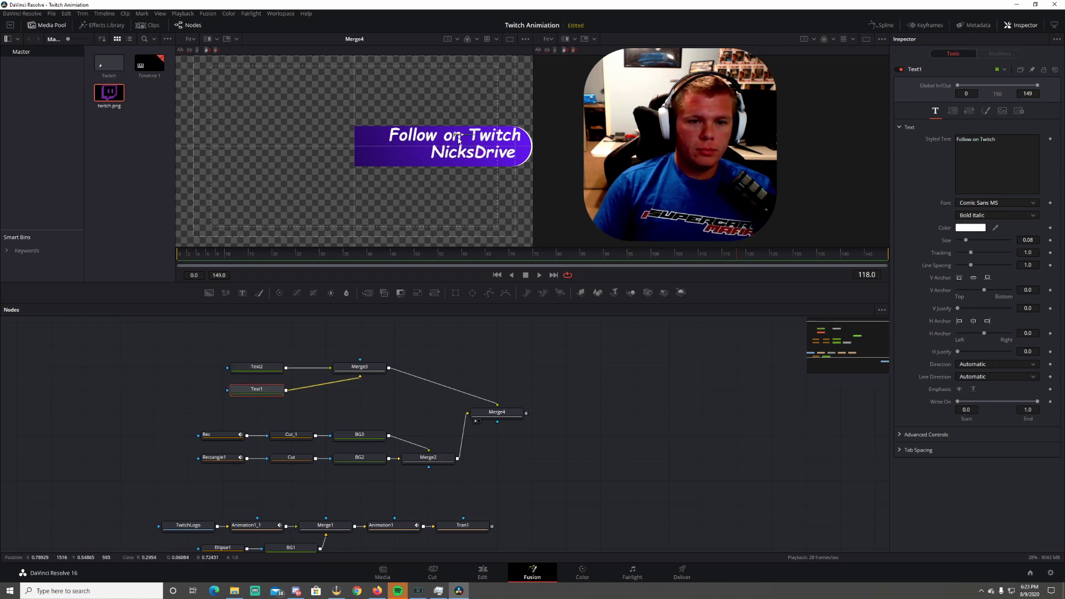
left_click_drag(459, 141, 450, 145)
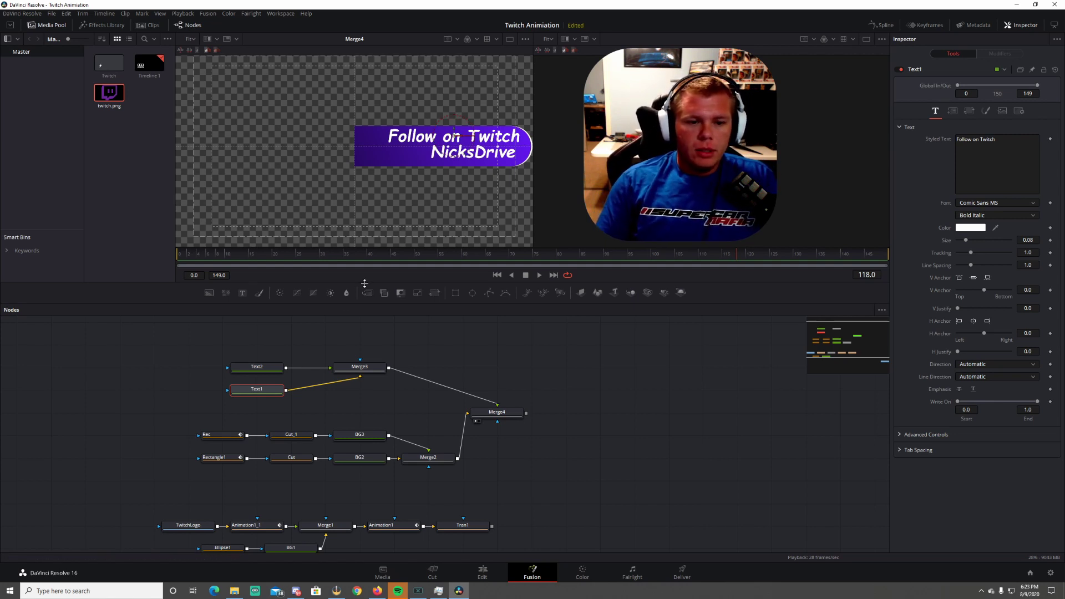
Try other sizes for the NicksDrive text, including 0.8, and set its size back to 0.08
left_click(262, 372)
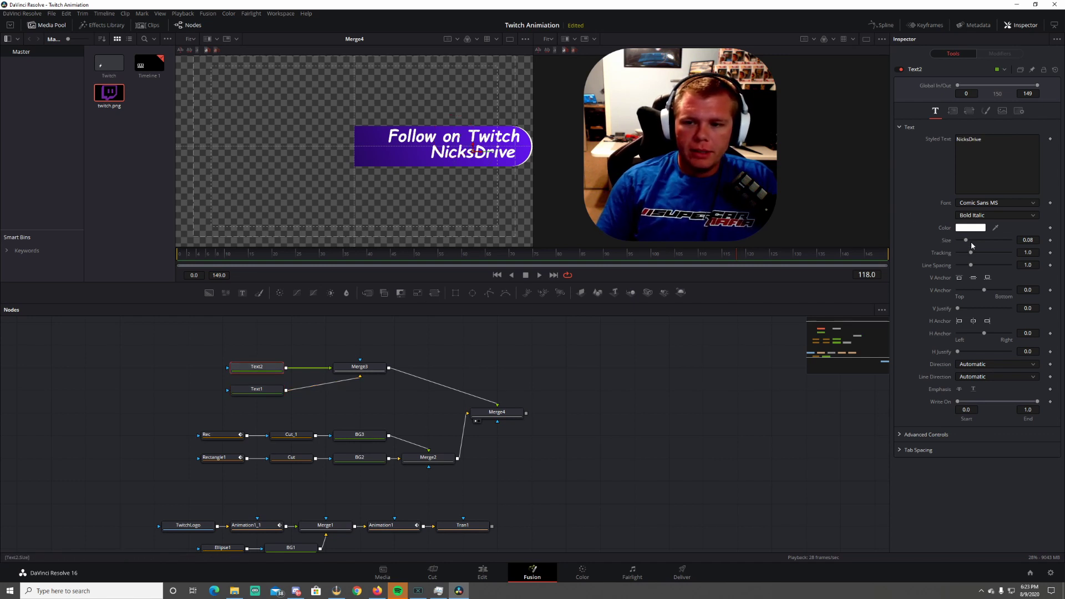
left_click_drag(967, 244, 965, 243)
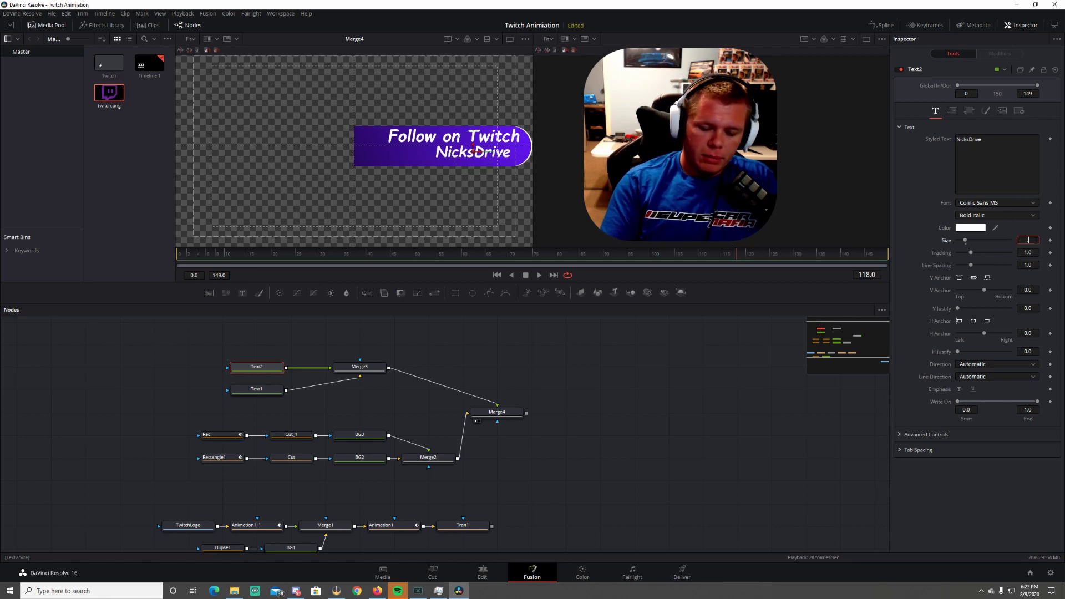
left_click(1029, 240)
type(".8")
key("Return")
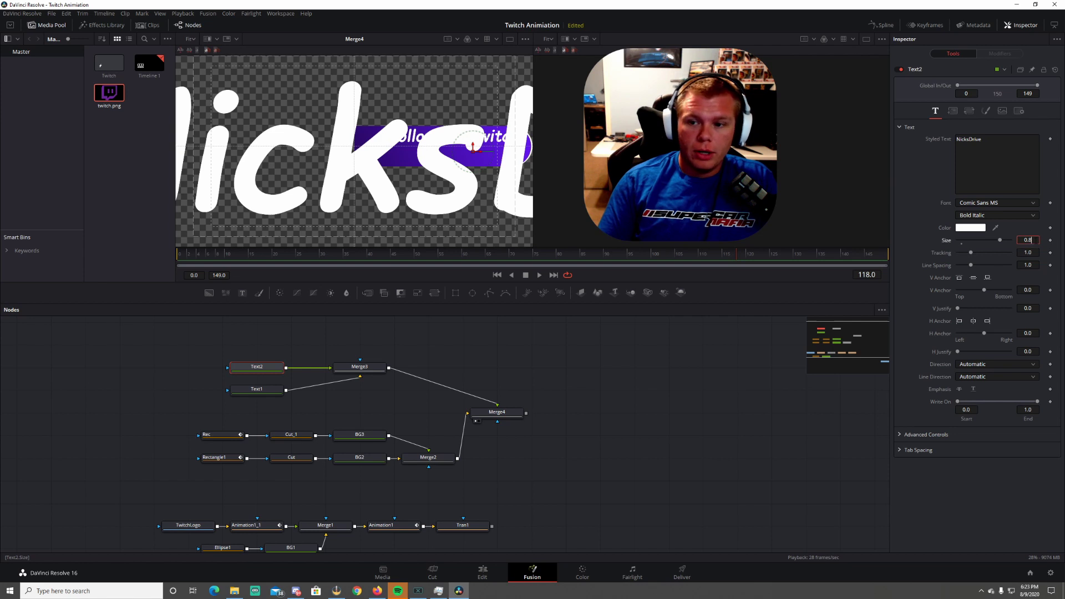
type(".08")
key("Tab")
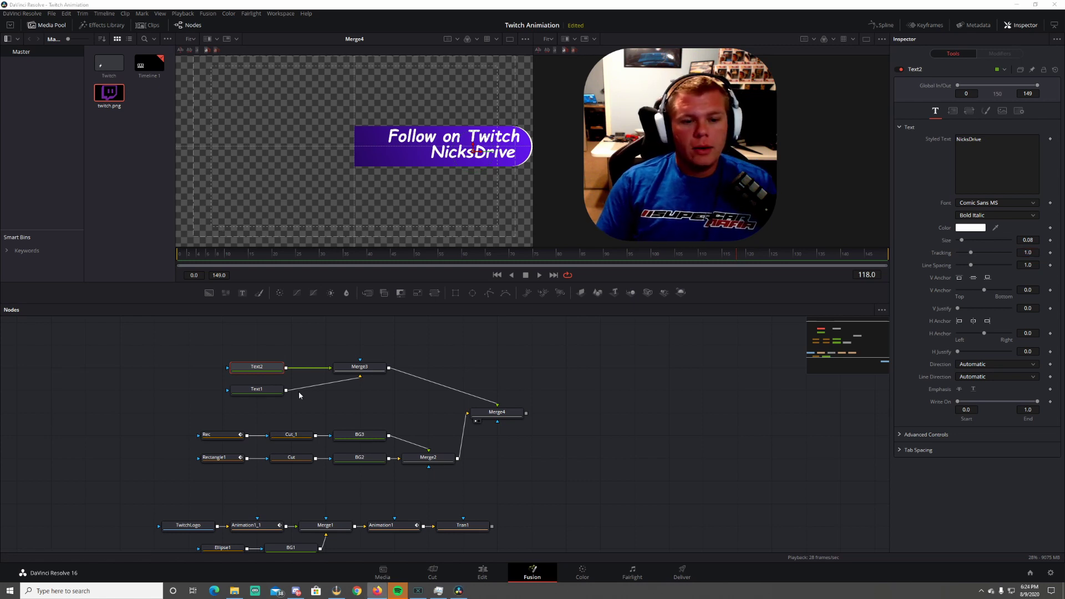
Add a Background node above the text nodes and rename it "Matte"
scroll(432, 398, "up", 3)
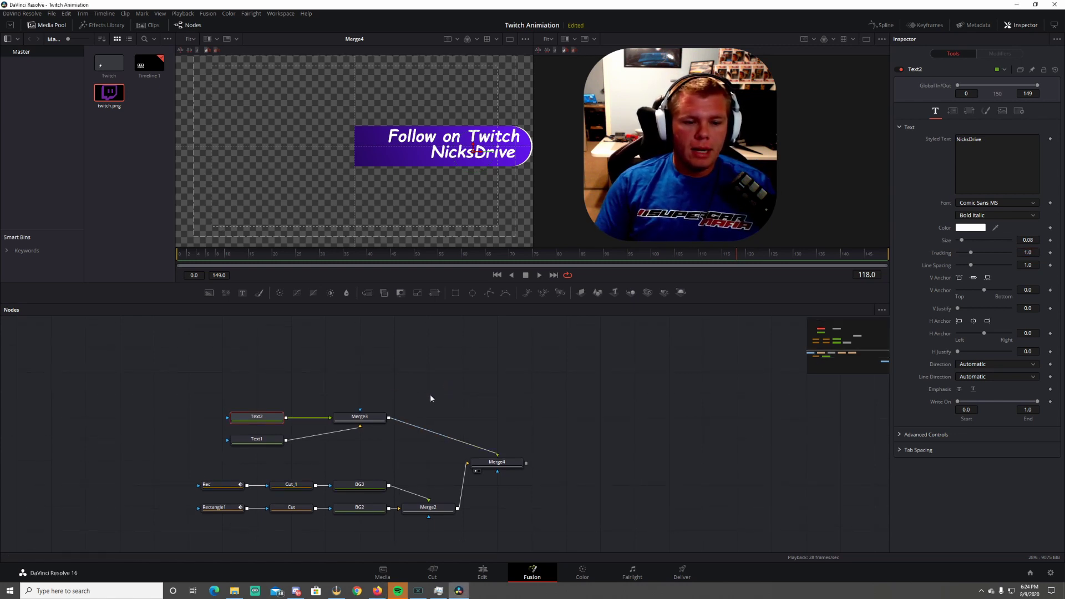
left_click(431, 395)
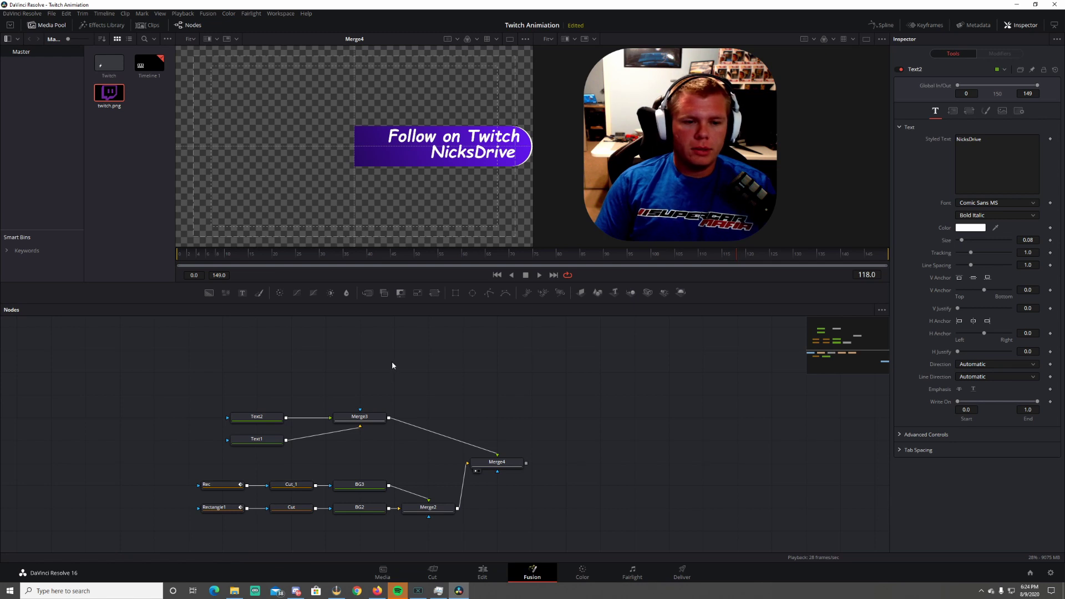
left_click(209, 292)
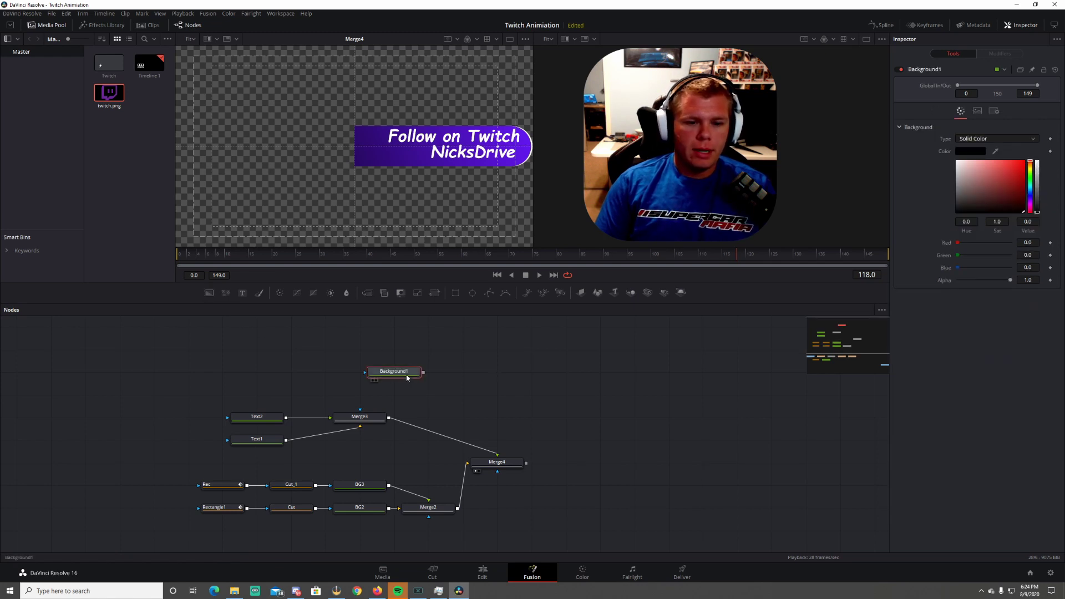
left_click_drag(391, 372, 458, 370)
mouse_move(965, 172)
left_mouse_down()
mouse_move(948, 155)
mouse_move(952, 228)
left_mouse_up()
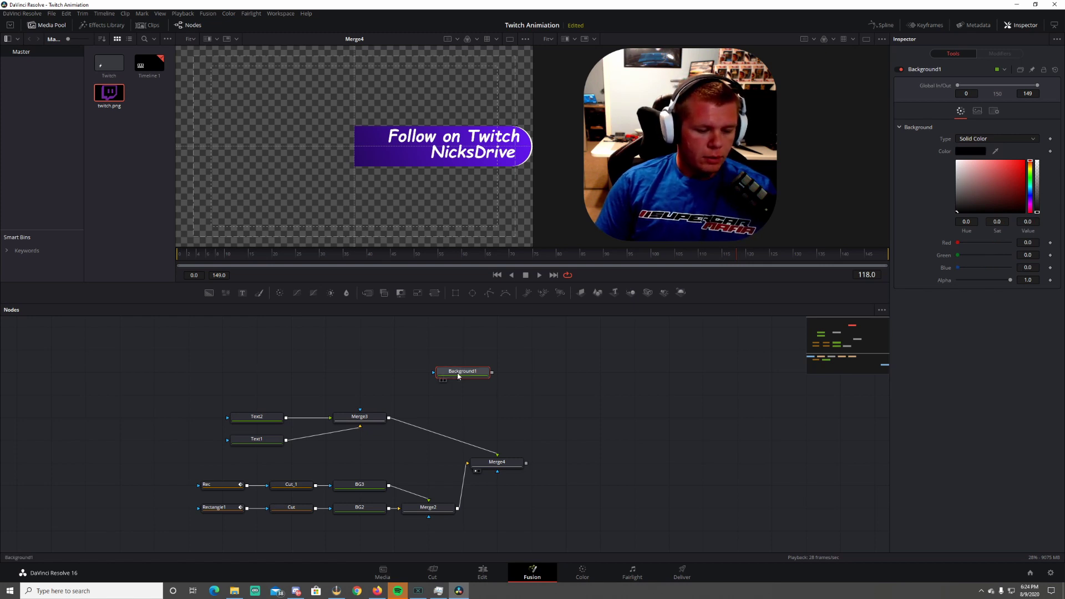
key("F2")
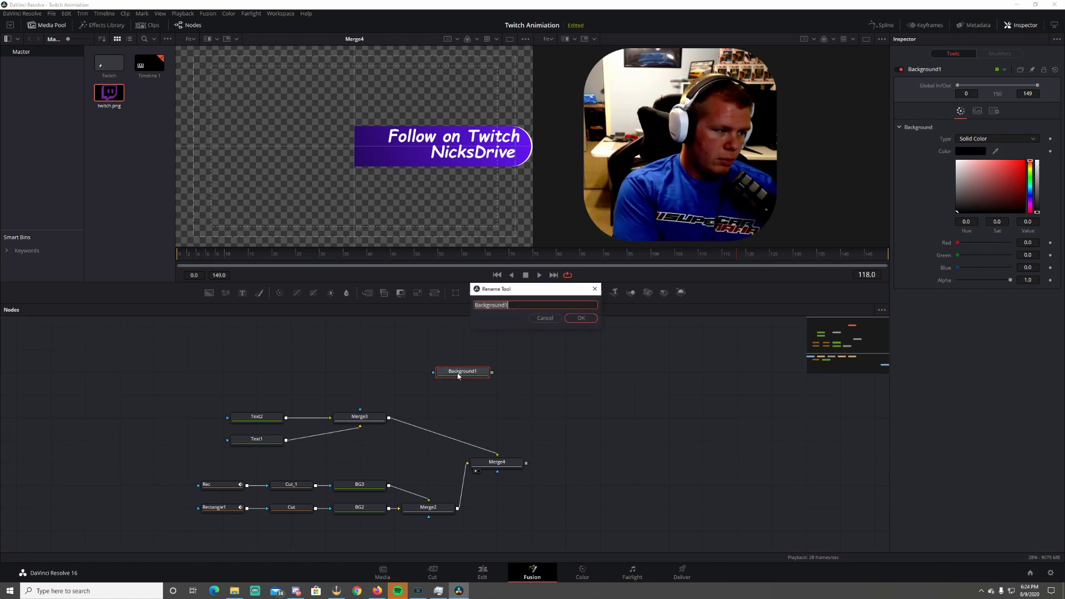
type("Matte")
key("Return")
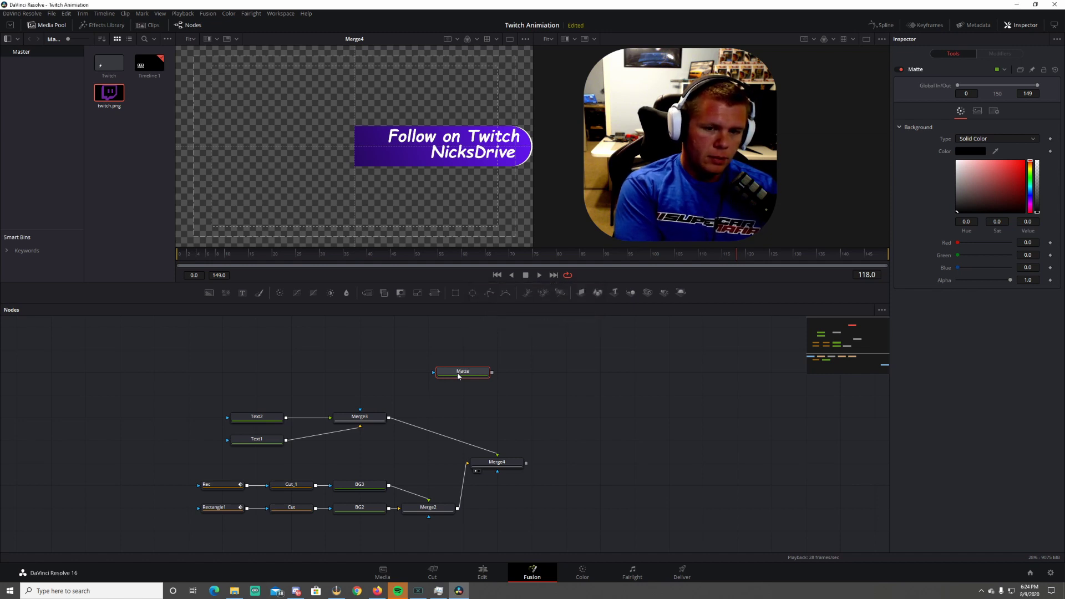
Add a Rectangle mask, connect it to the Matte node and show Matte in the viewer
left_click(455, 296)
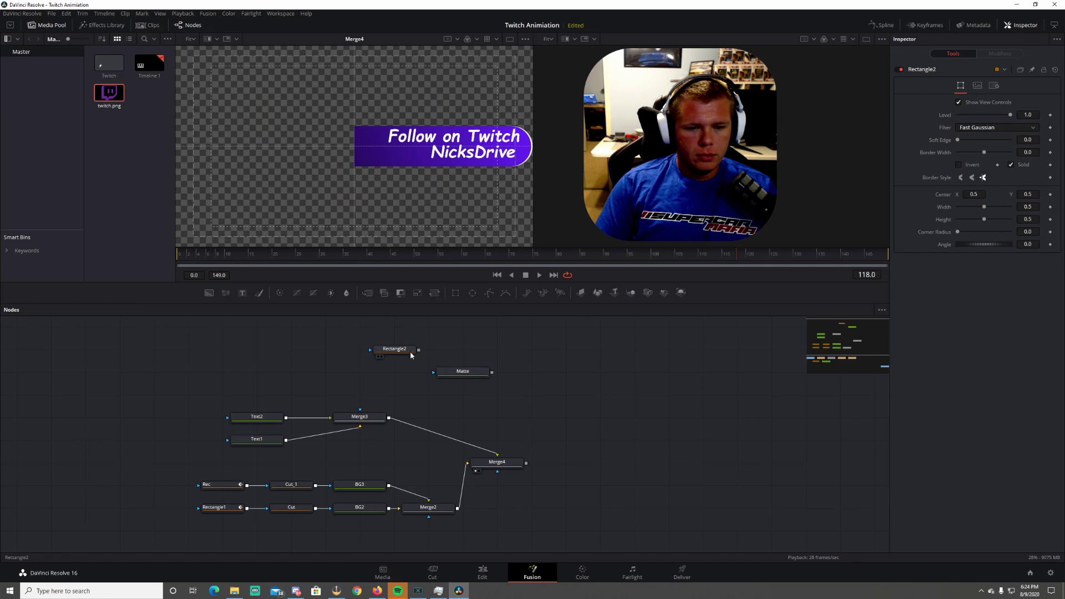
left_click_drag(418, 350, 394, 371)
left_click_drag(446, 305, 432, 153)
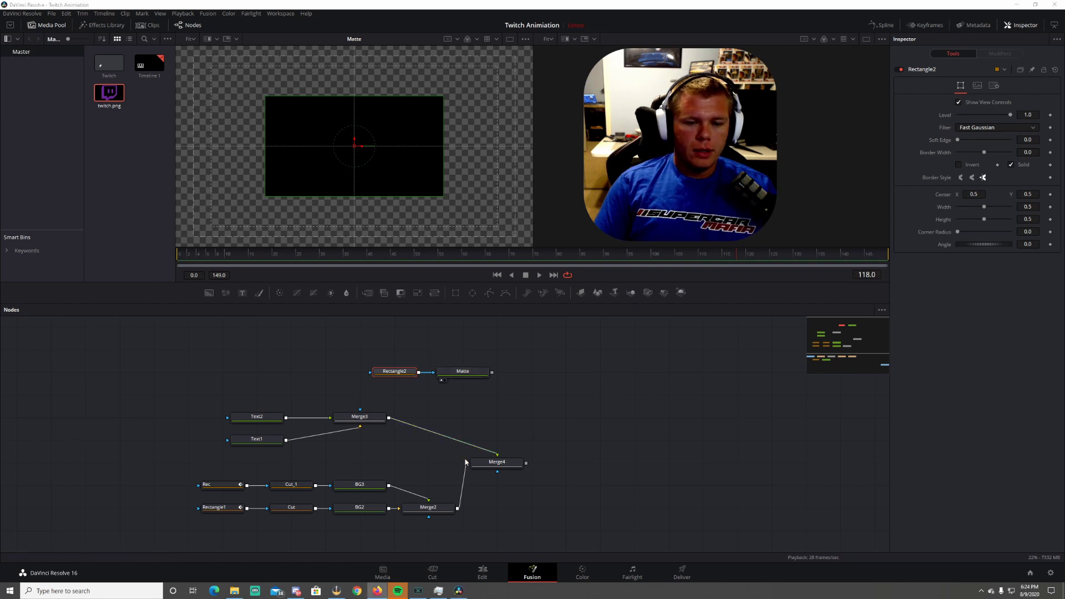
Rewire Merge4 to take Matte instead of Merge2, line it up with Merge3, and go to frame 64
left_click_drag(469, 465, 476, 503)
left_click_drag(497, 463, 492, 376)
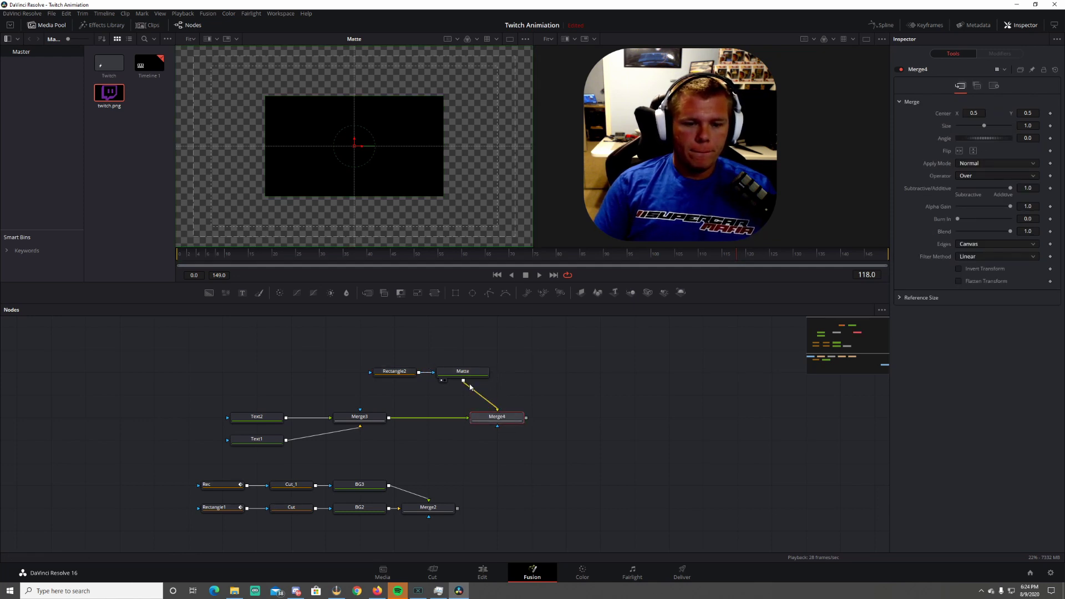
left_click(561, 255)
left_click_drag(562, 257, 471, 262)
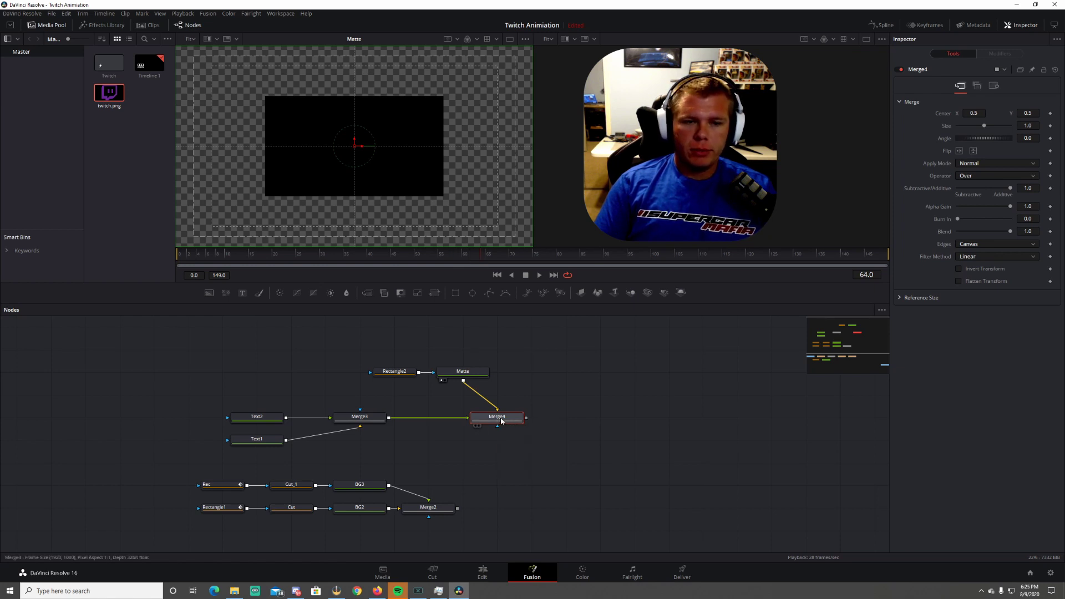
Show Merge4 in the viewer, then move and shorten the Rectangle2 mask around both text lines, centre about 0.83, 0.50, height about 0.22
key("1")
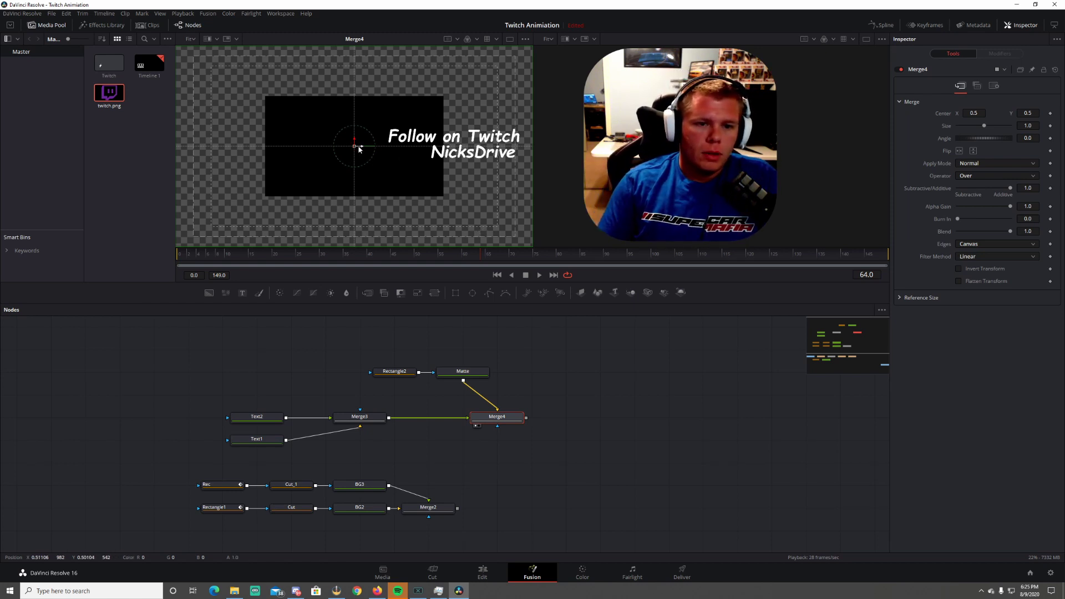
mouse_move(359, 148)
left_mouse_down()
mouse_move(374, 148)
mouse_move(359, 148)
left_mouse_up()
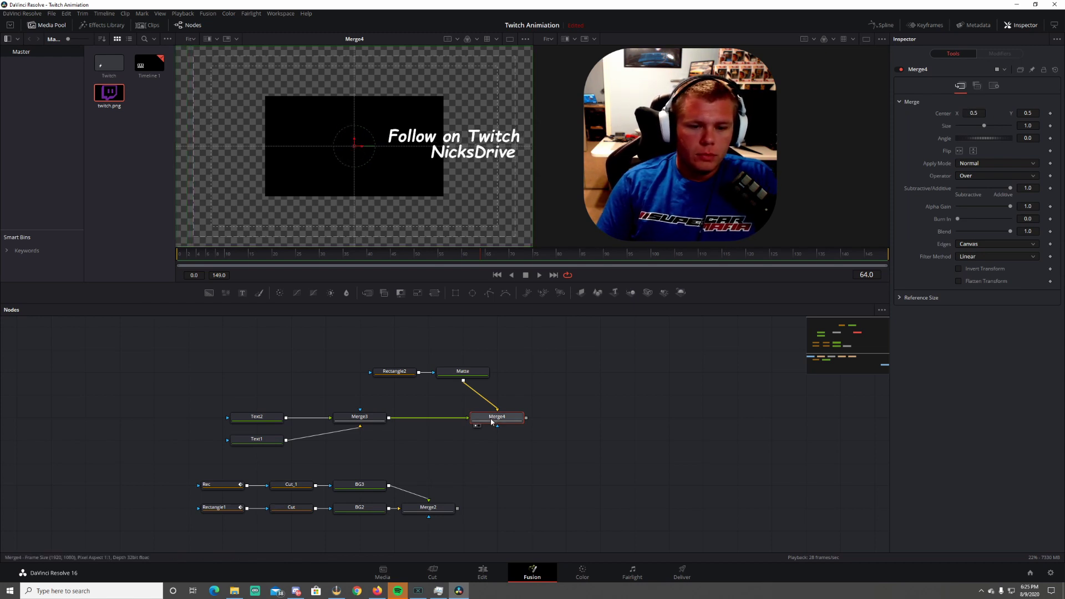
left_click(395, 371)
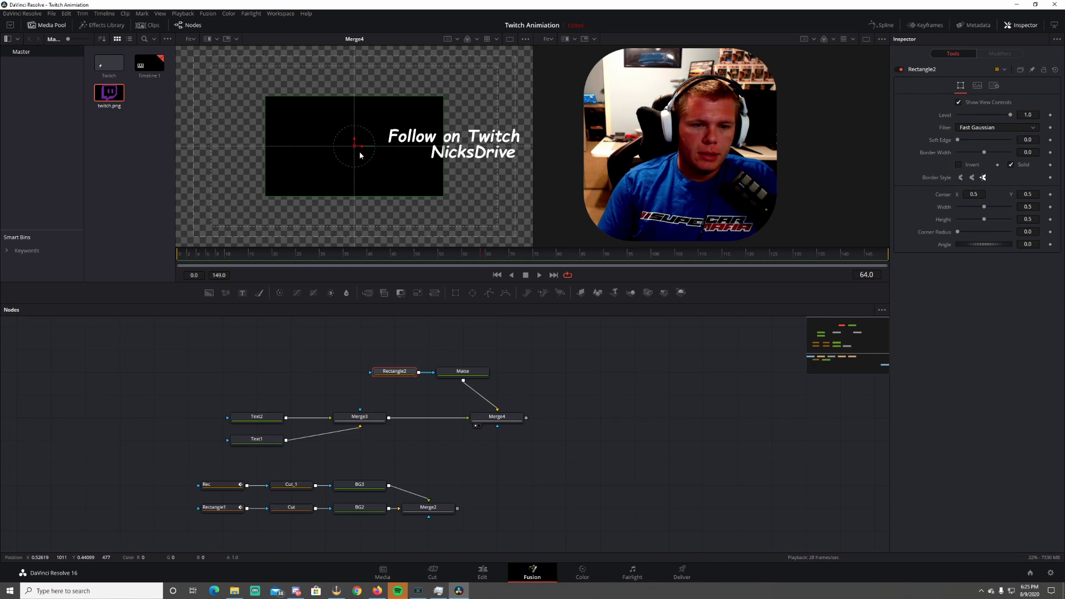
left_click_drag(356, 148, 472, 147)
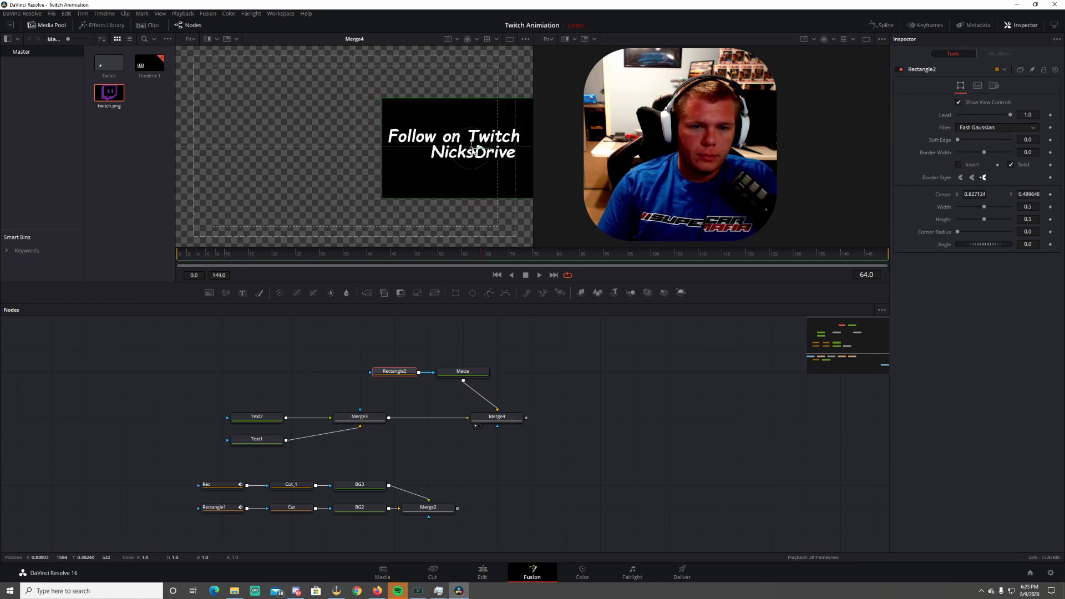
left_click_drag(494, 102, 474, 145)
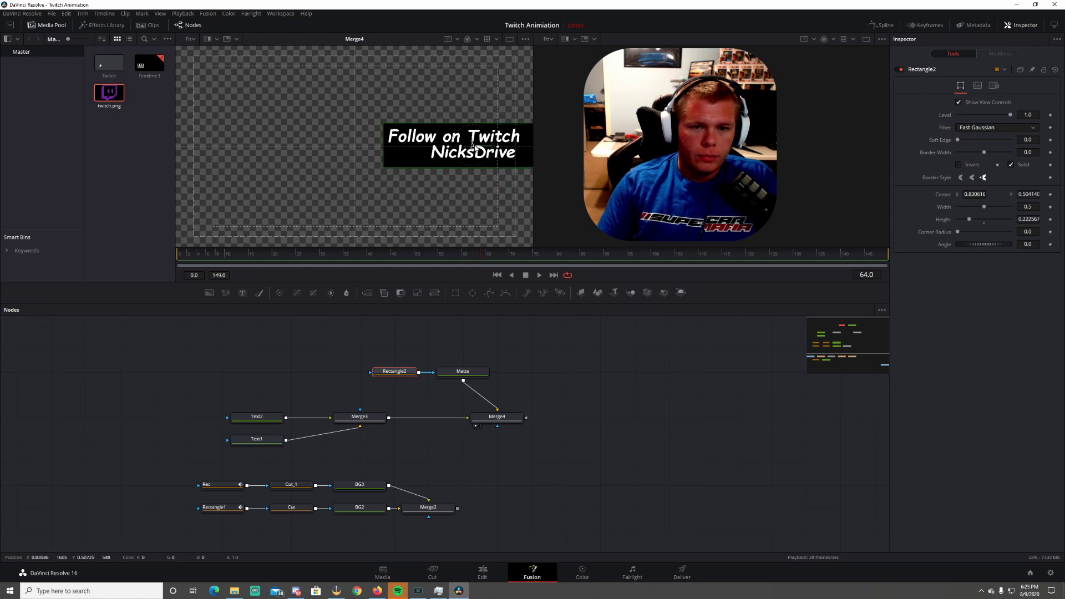
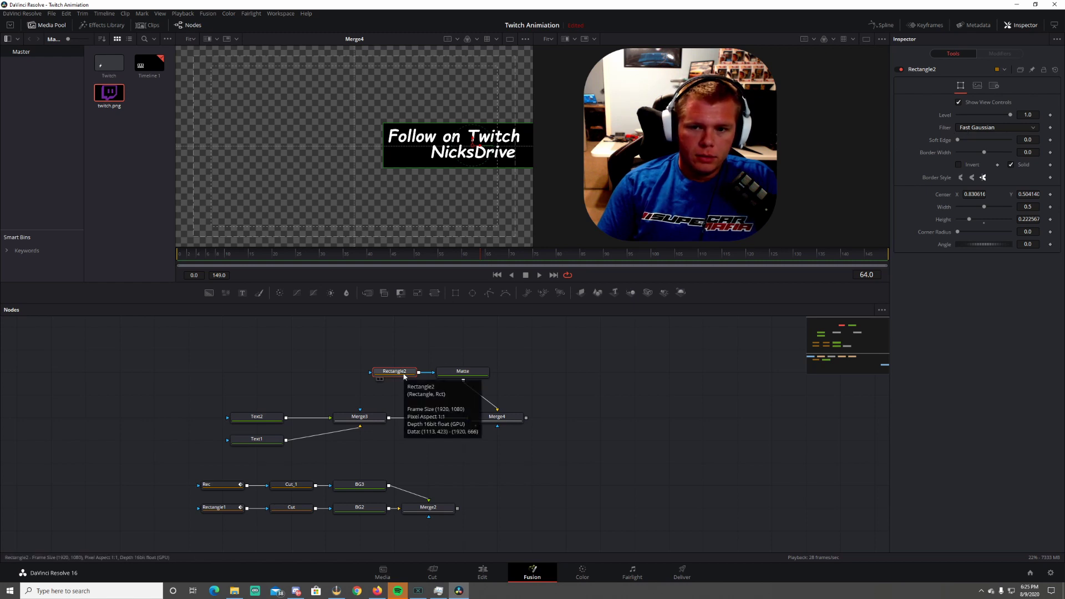
Set Merge4's operator to In and nudge the NicksDrive text slightly, to a centre of about 0.84, 0.47
left_click(495, 418)
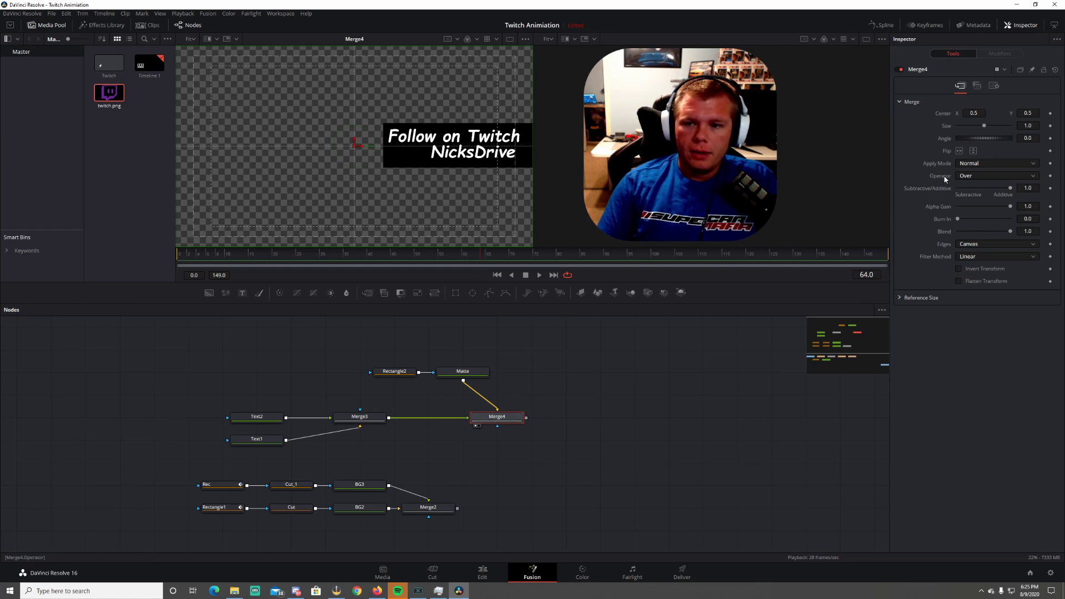
left_click(974, 175)
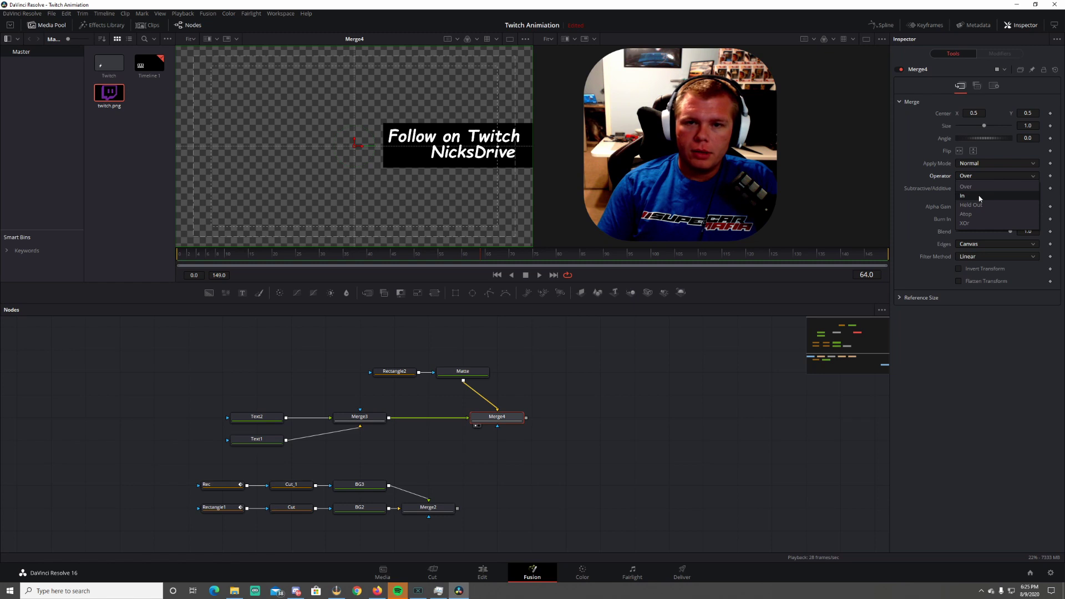
left_click(979, 199)
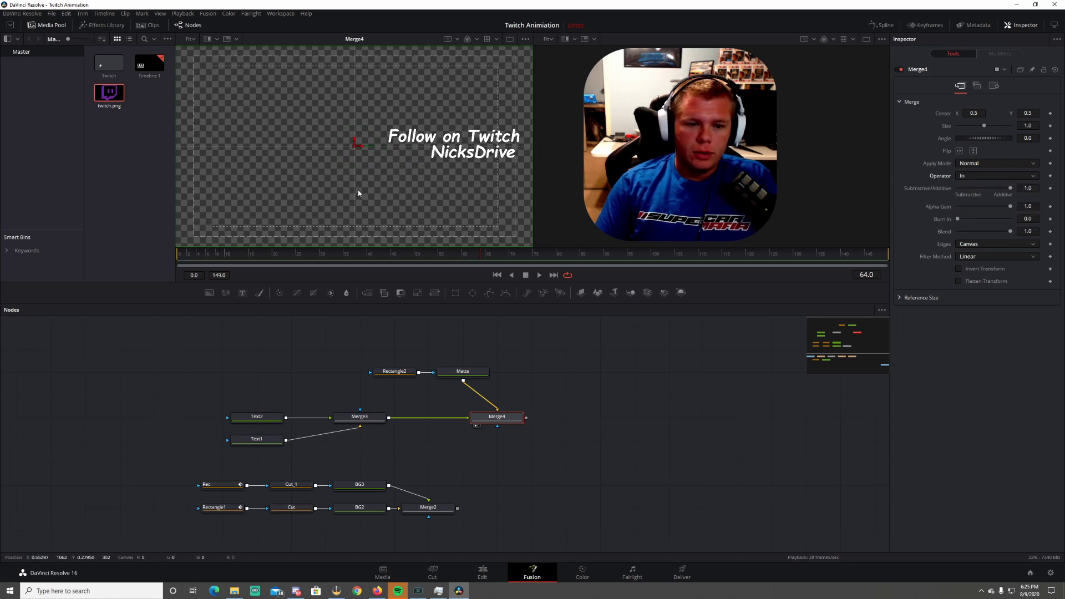
left_click(468, 150)
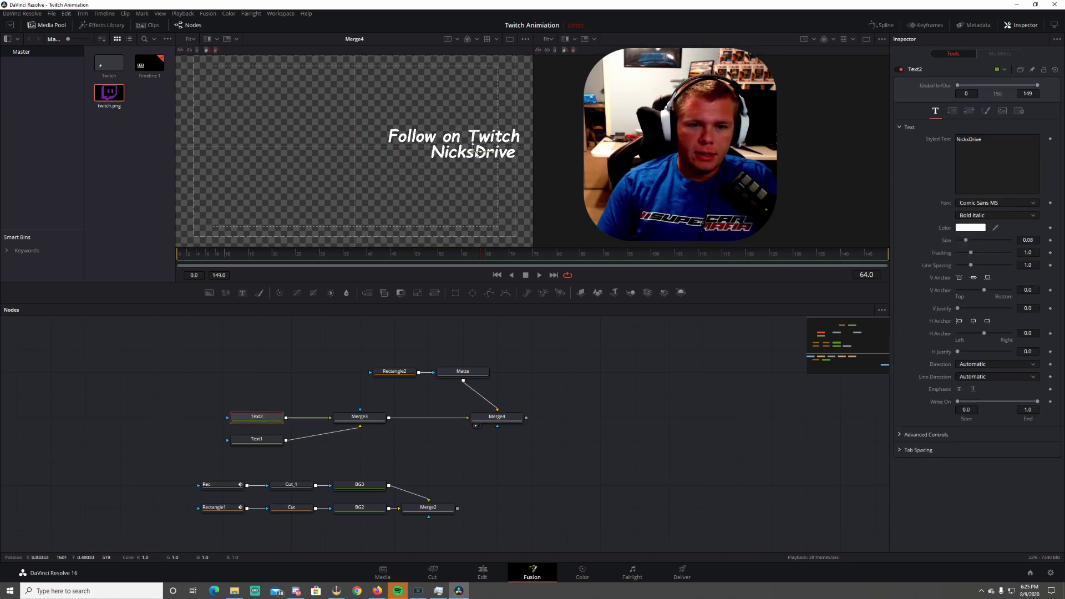
mouse_move(477, 151)
left_mouse_down()
mouse_move(321, 155)
mouse_move(480, 166)
left_mouse_up()
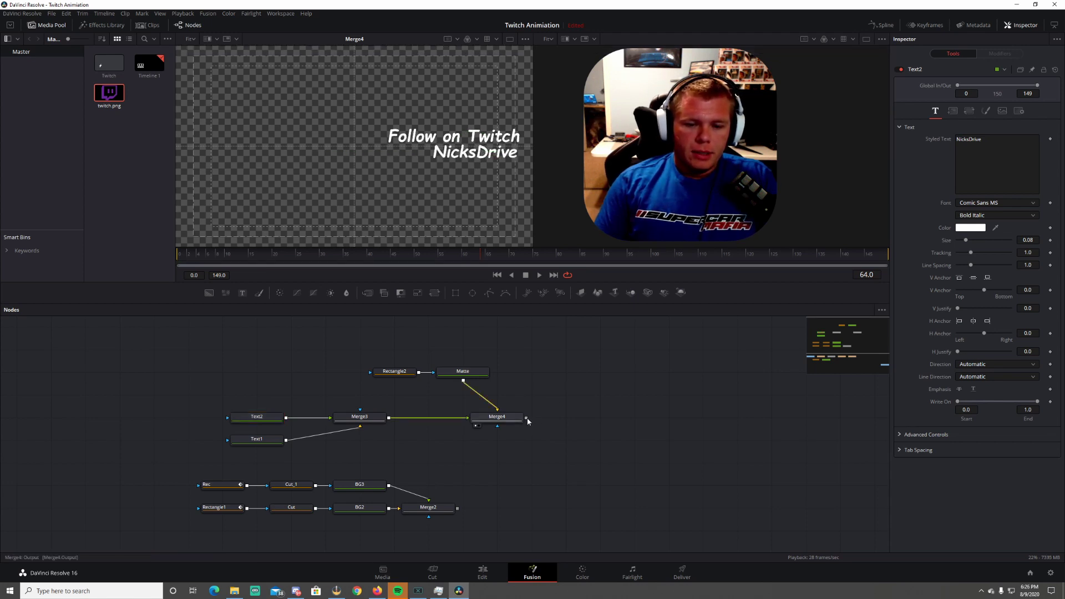
Merge the Merge4 text over the Merge2 bar, merge the Tran1 logo over that result, and show the final merge in the viewer
left_click_drag(526, 418, 523, 481)
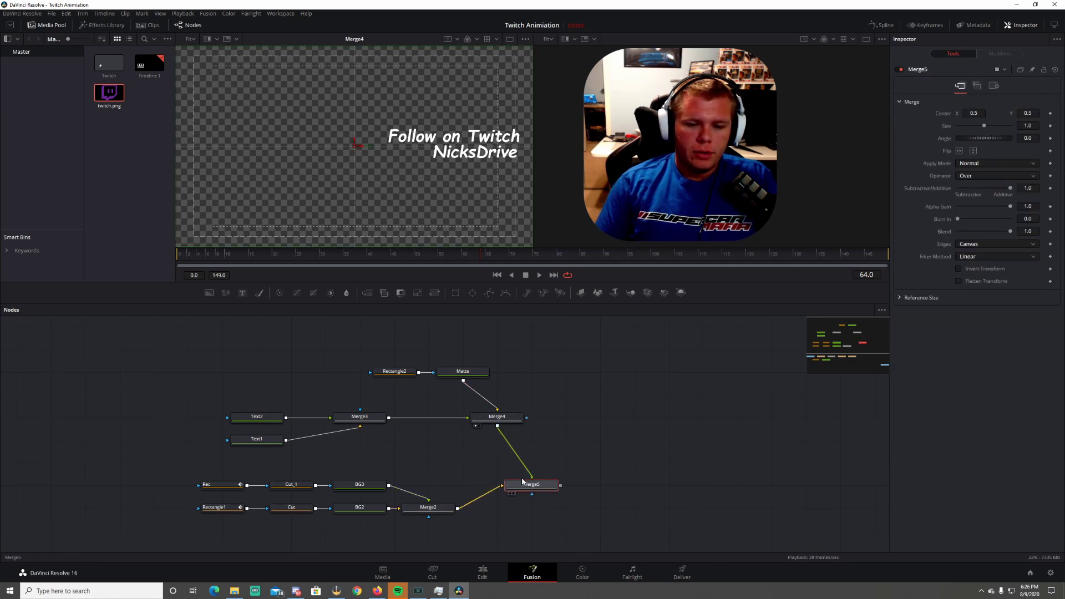
left_click(511, 494)
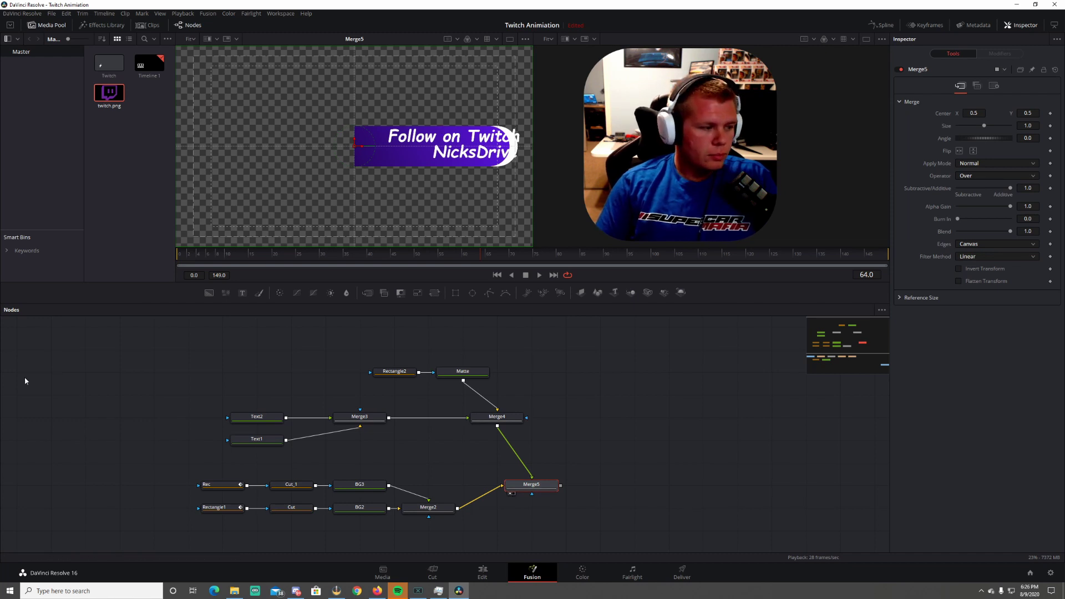
scroll(577, 441, "down", 4)
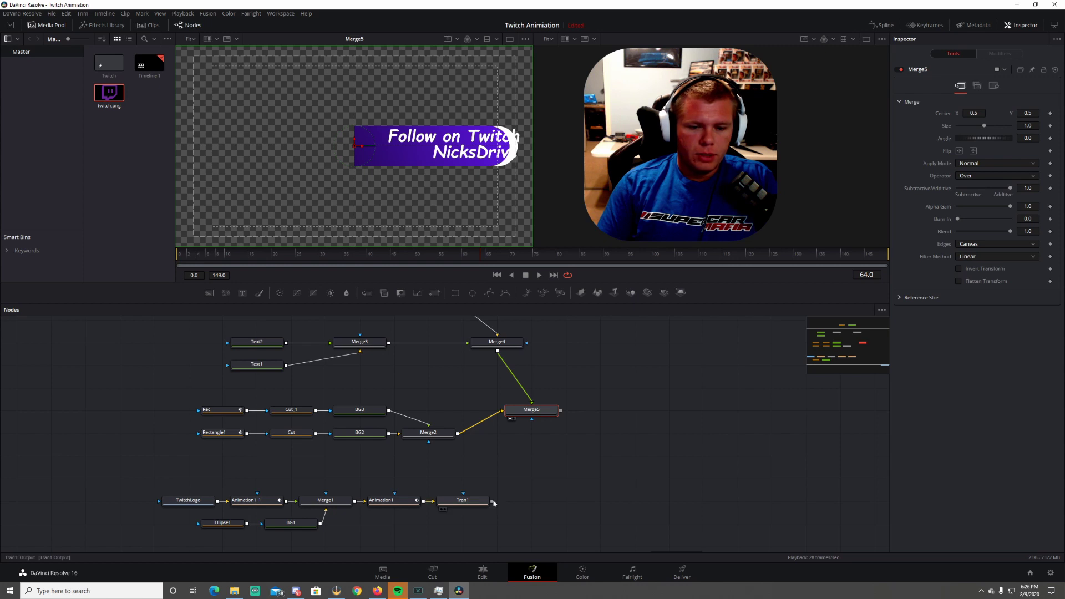
left_click_drag(494, 503, 561, 411)
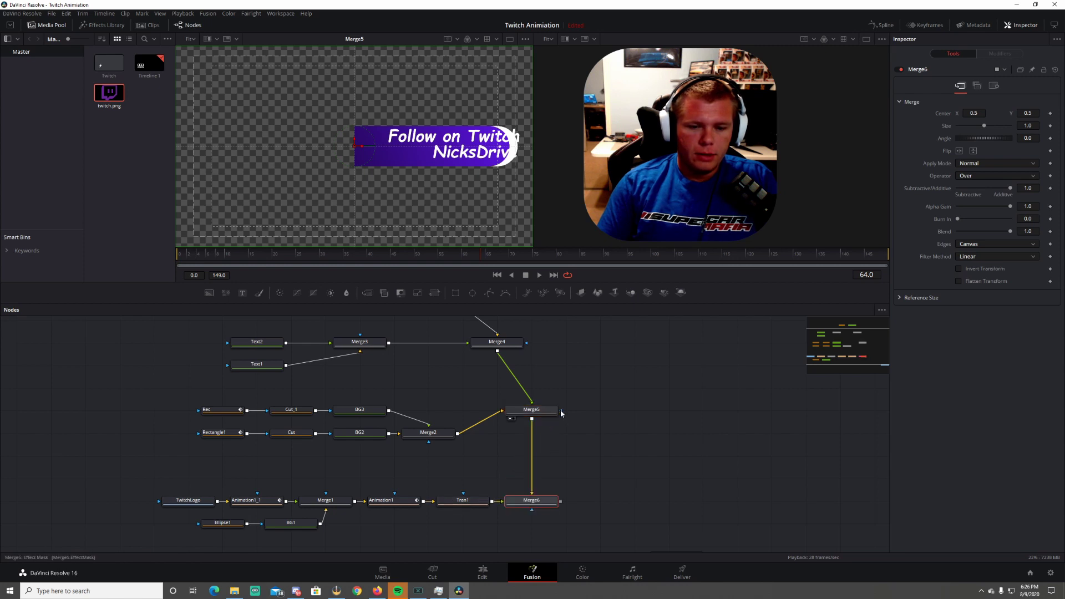
left_click_drag(520, 503, 548, 465)
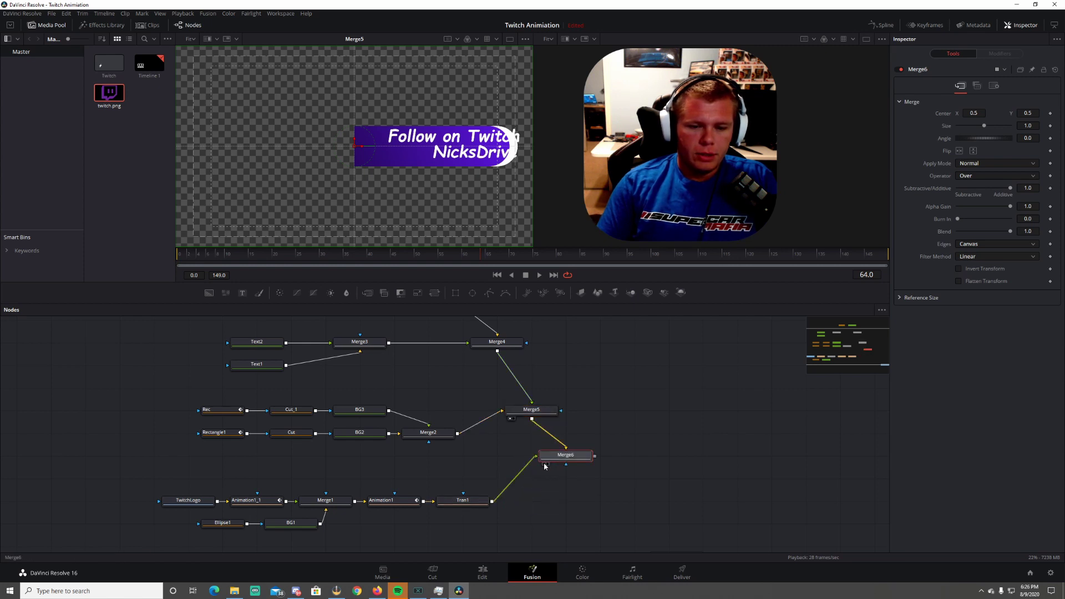
left_click(544, 463)
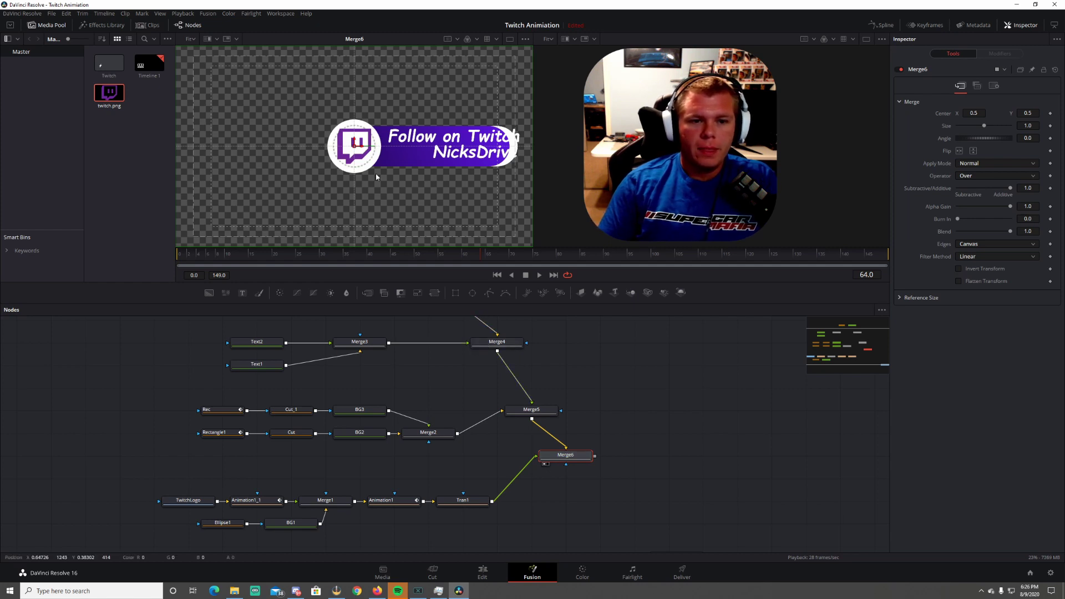
left_click(497, 274)
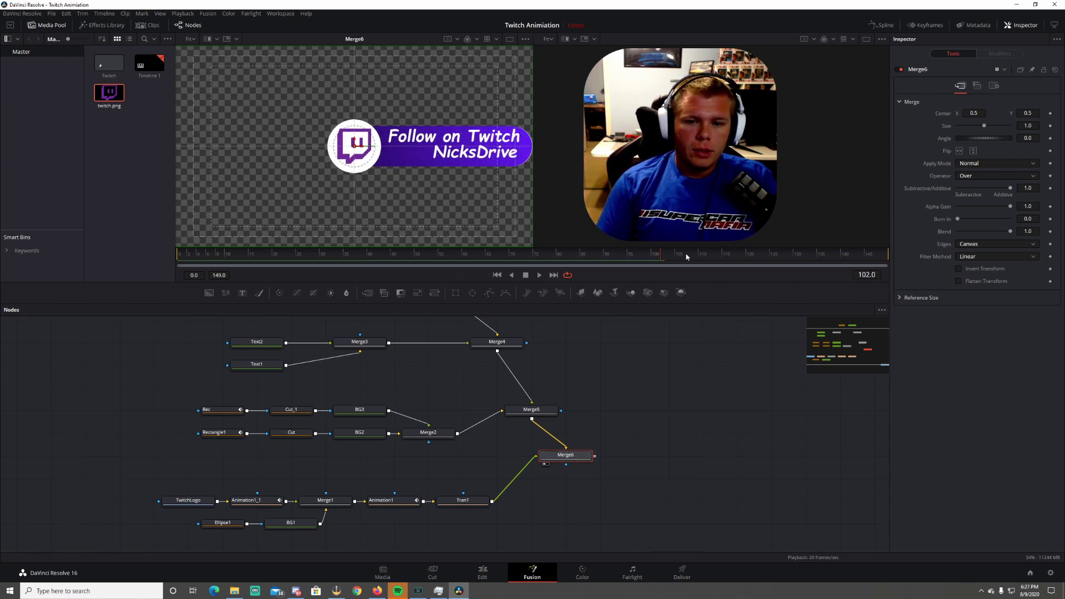
Keyframe the centre of the "Follow on Twitch" text (Text1) at frame 120
left_click(259, 346)
left_click(259, 365)
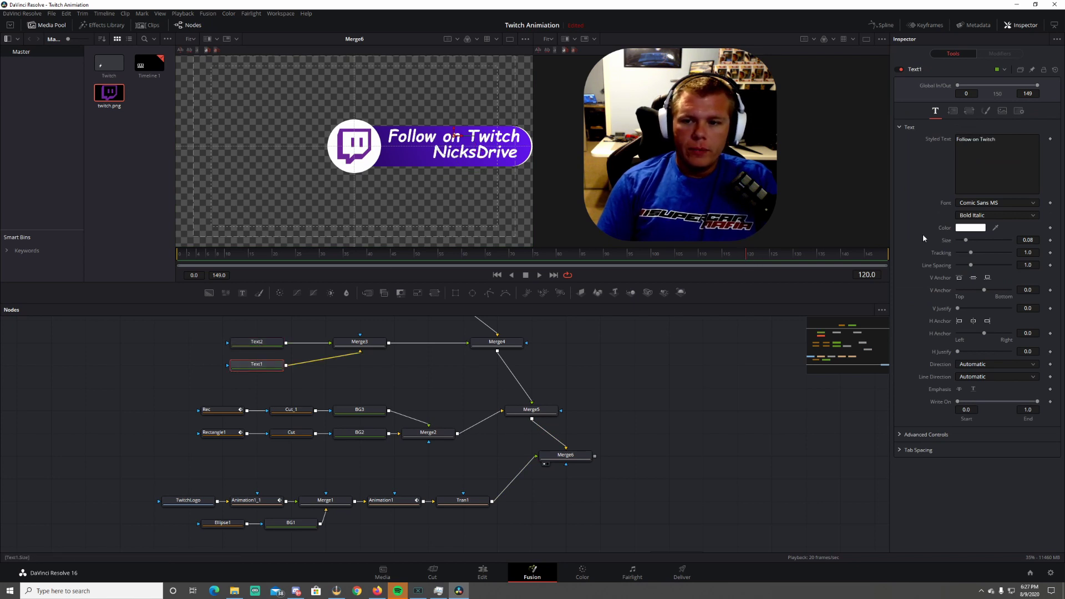
left_click(954, 112)
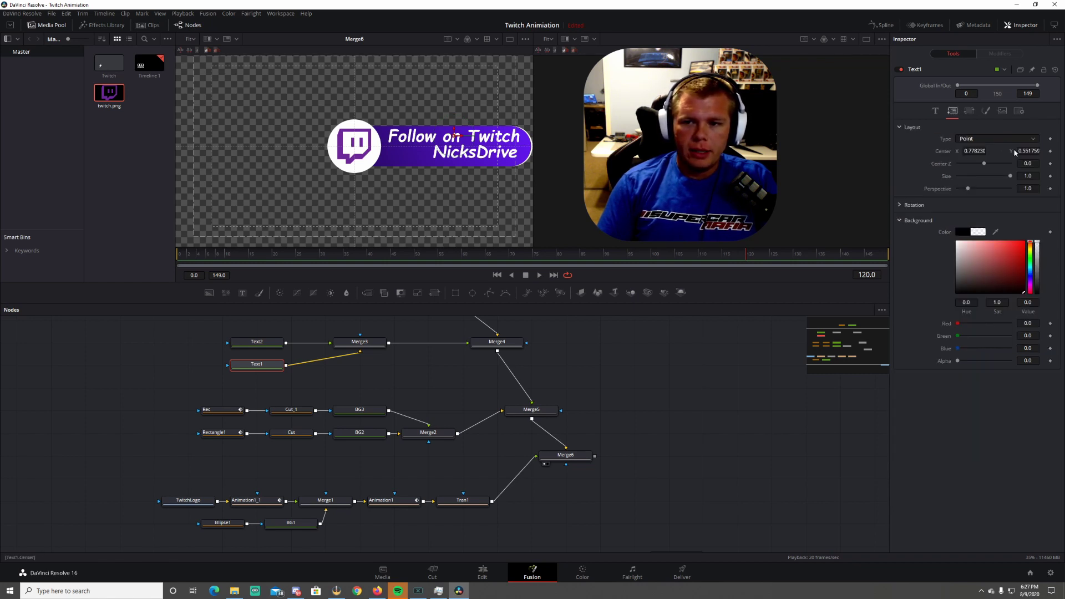
left_click(1050, 150)
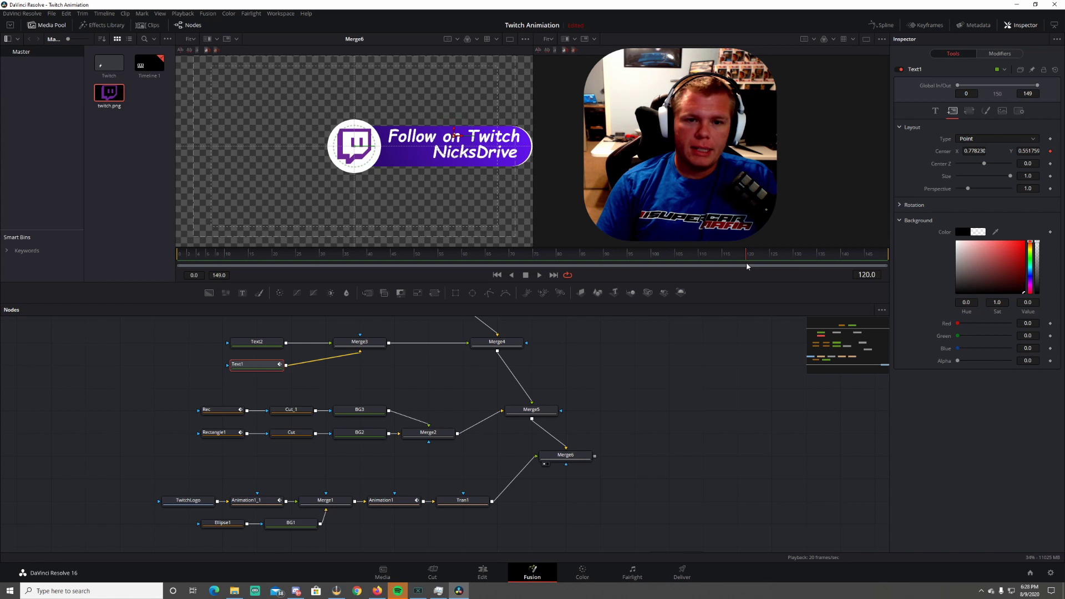
At frame 60, move the "Follow on Twitch" text left past the logo to about X 0.10, and play the animation from the start
left_click(473, 267)
left_click_drag(474, 270, 467, 269)
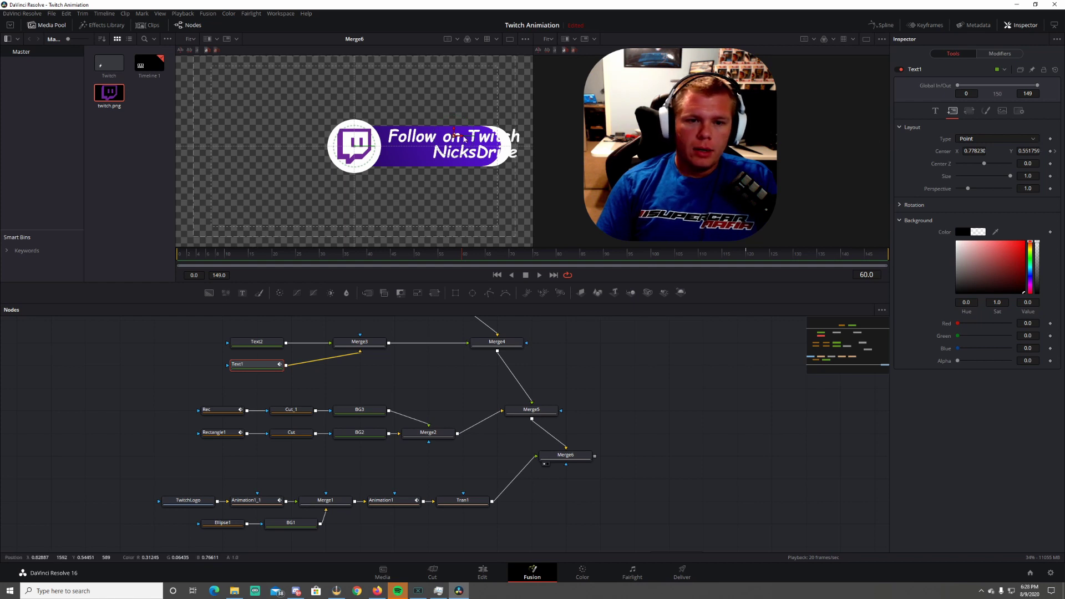
left_click_drag(454, 135, 218, 140)
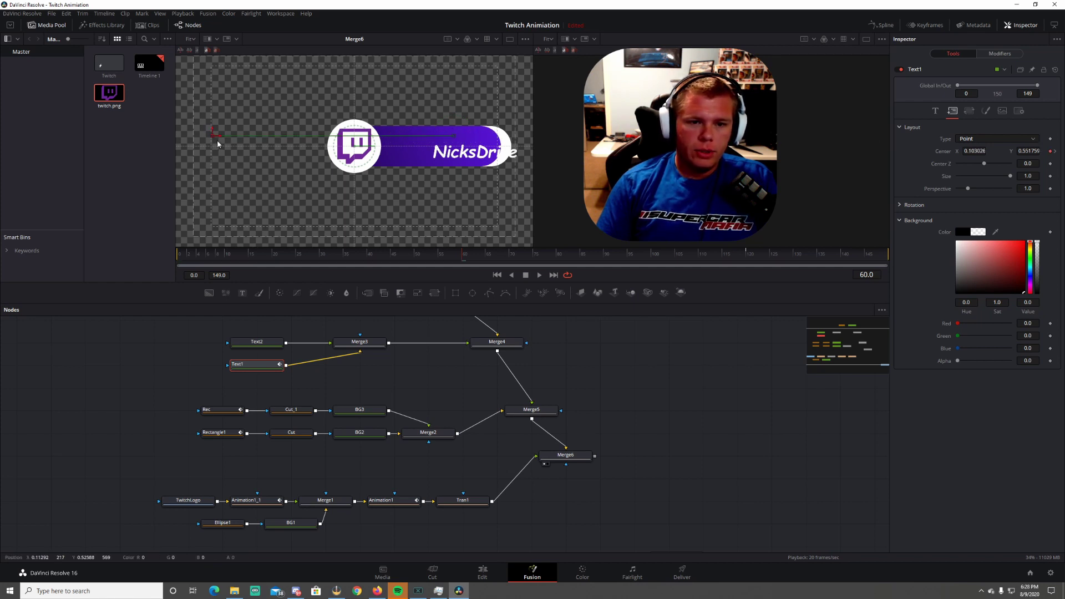
left_click(497, 275)
left_click(539, 276)
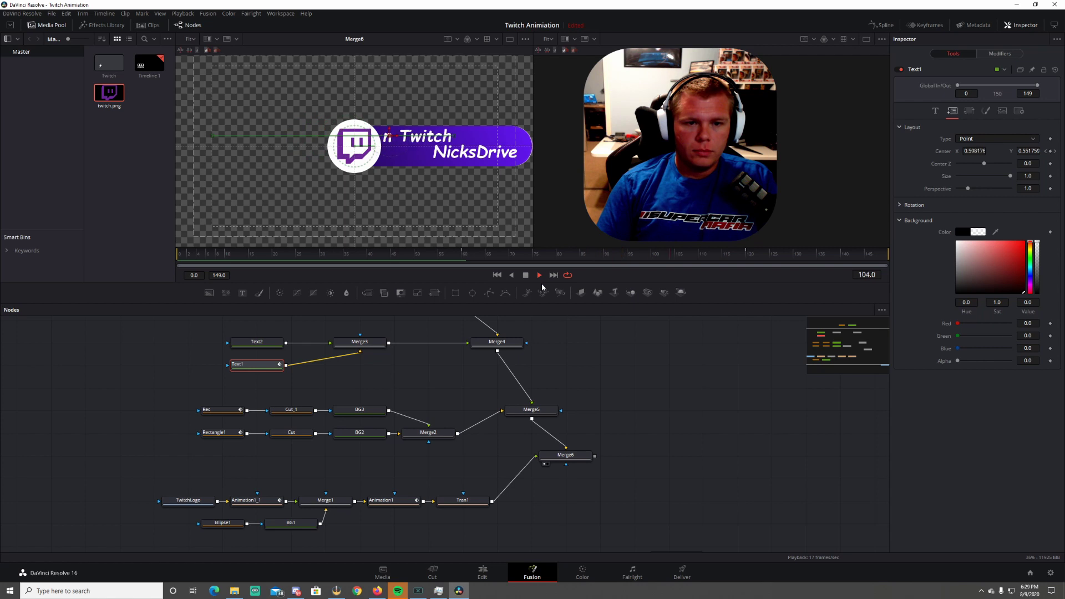
Keyframe the centre of the NicksDrive text (Text2) at frame 110
left_click(256, 342)
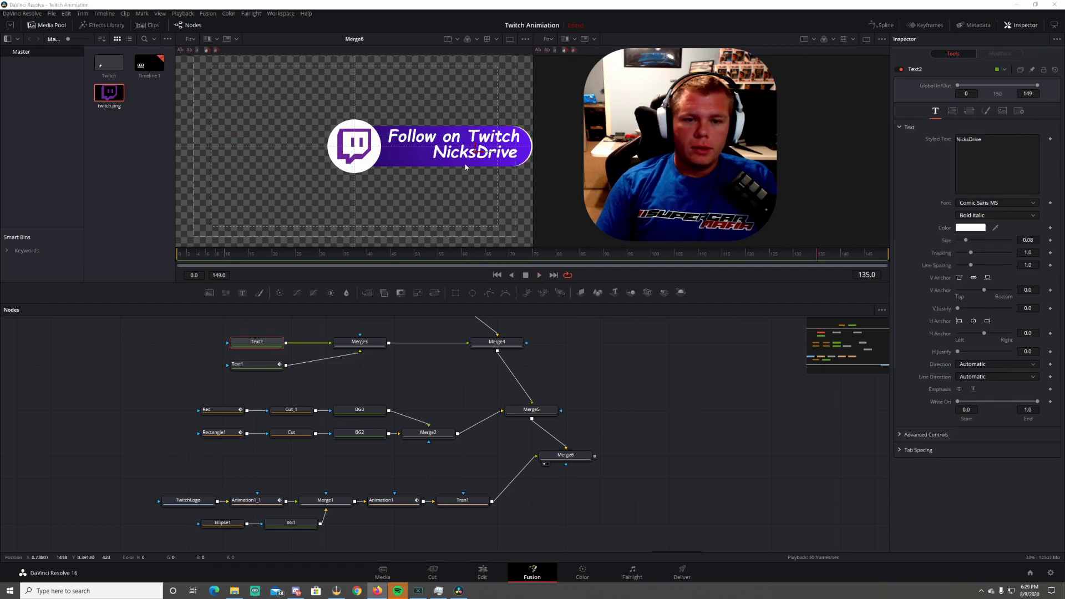
left_click(700, 254)
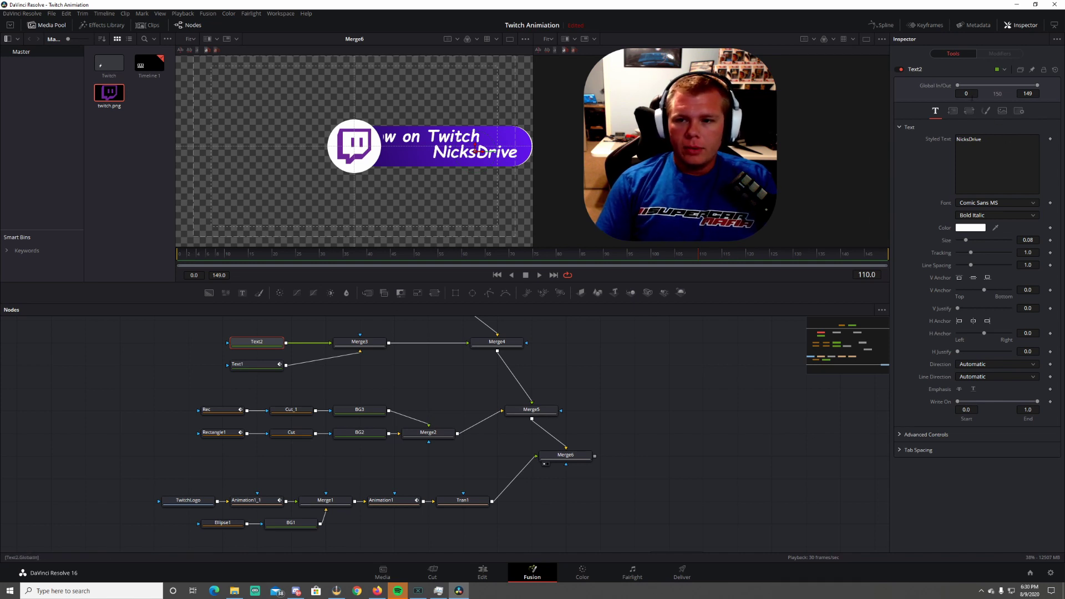
left_click(953, 111)
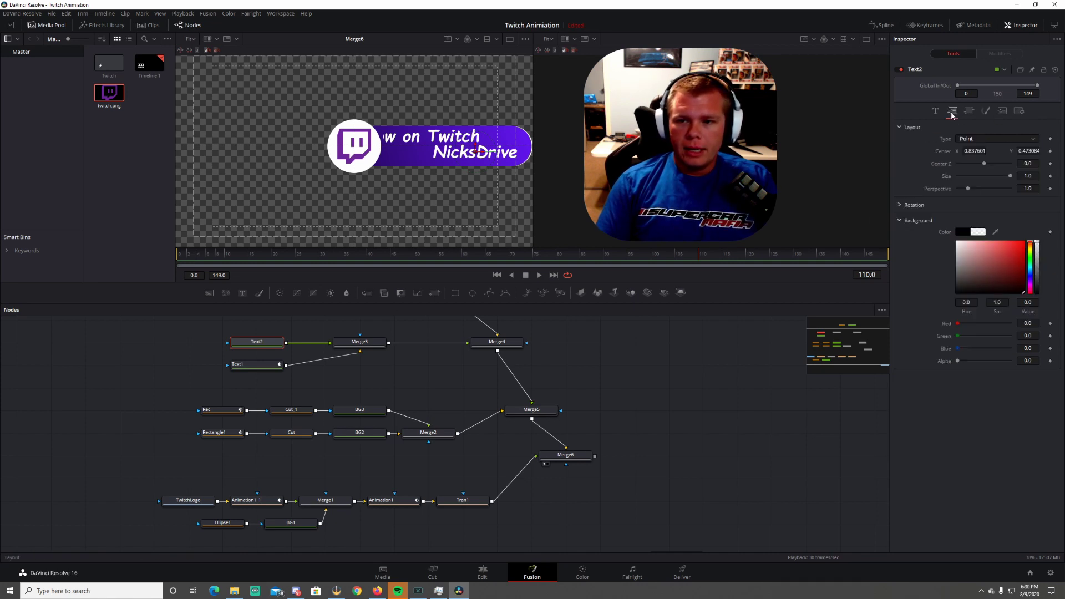
left_click(1050, 152)
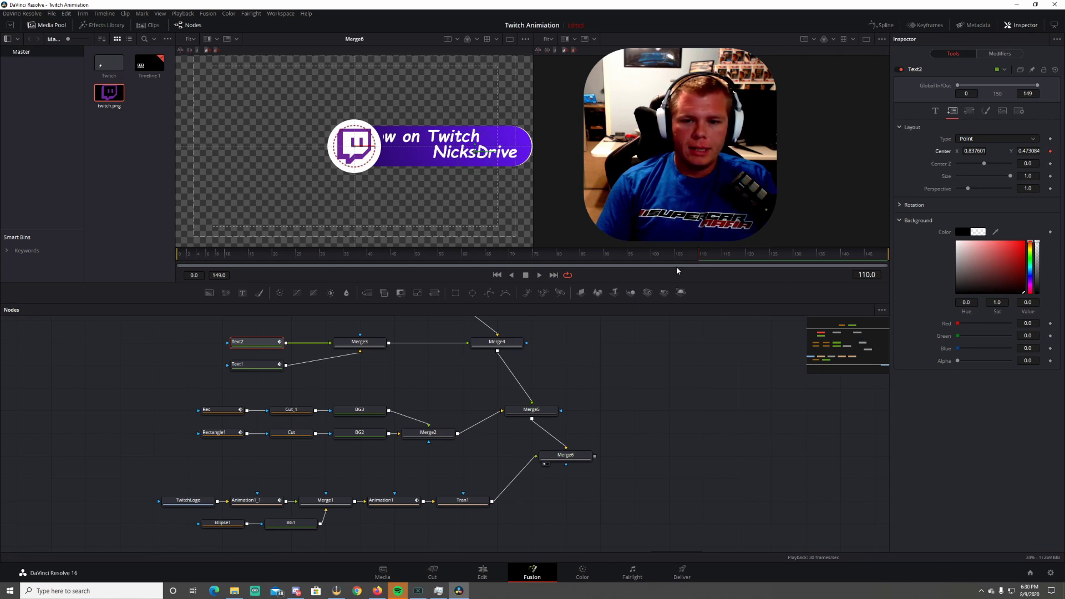
At frame 50, move the NicksDrive text left past the logo to about X 0.19, and play the animation from the start
left_click_drag(698, 254, 416, 260)
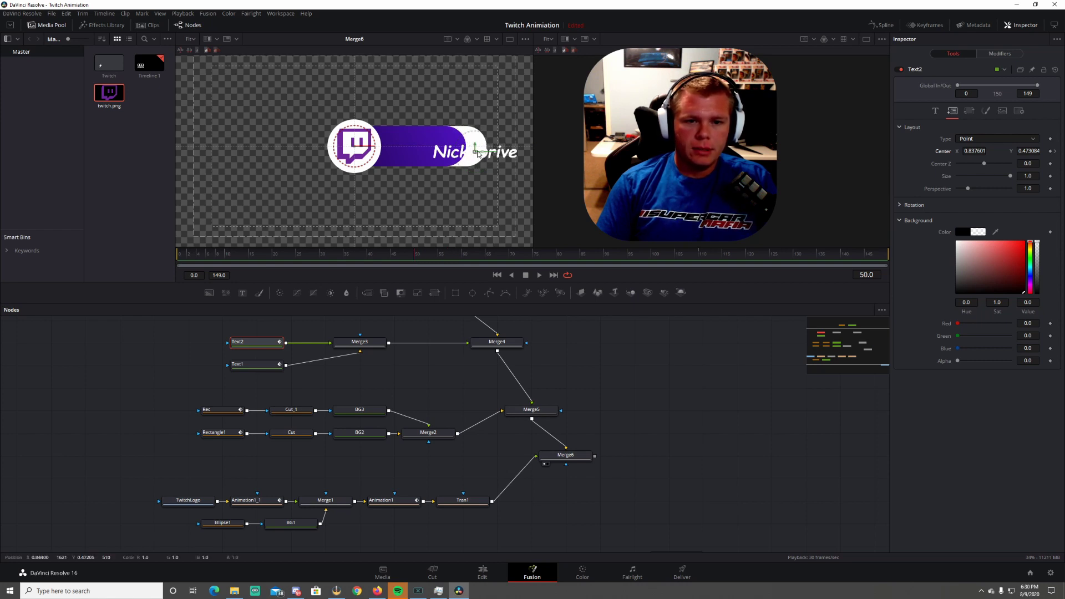
left_click_drag(478, 153, 249, 164)
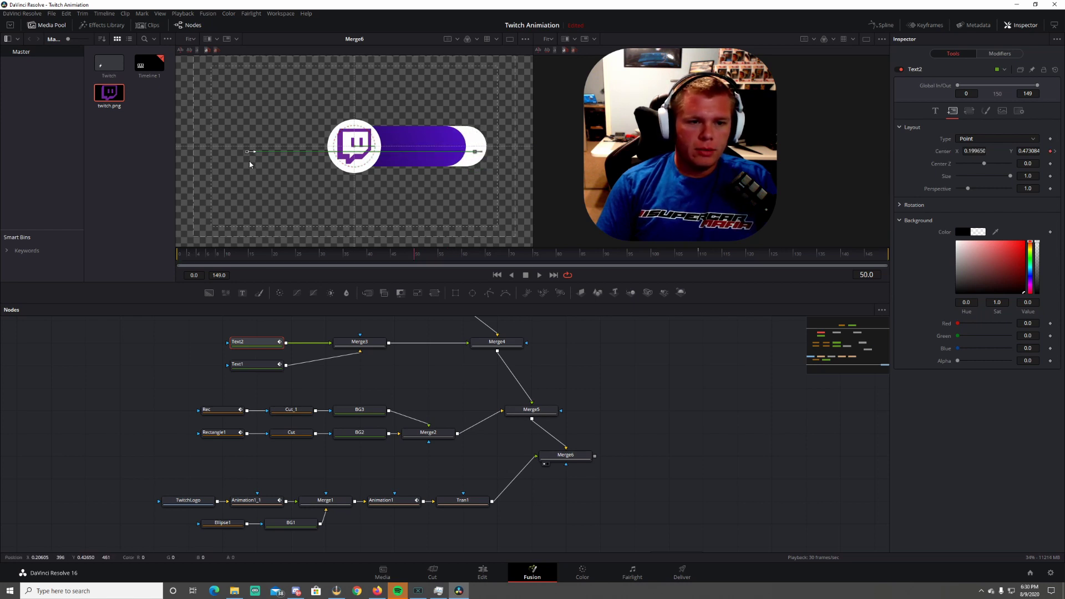
left_click(497, 276)
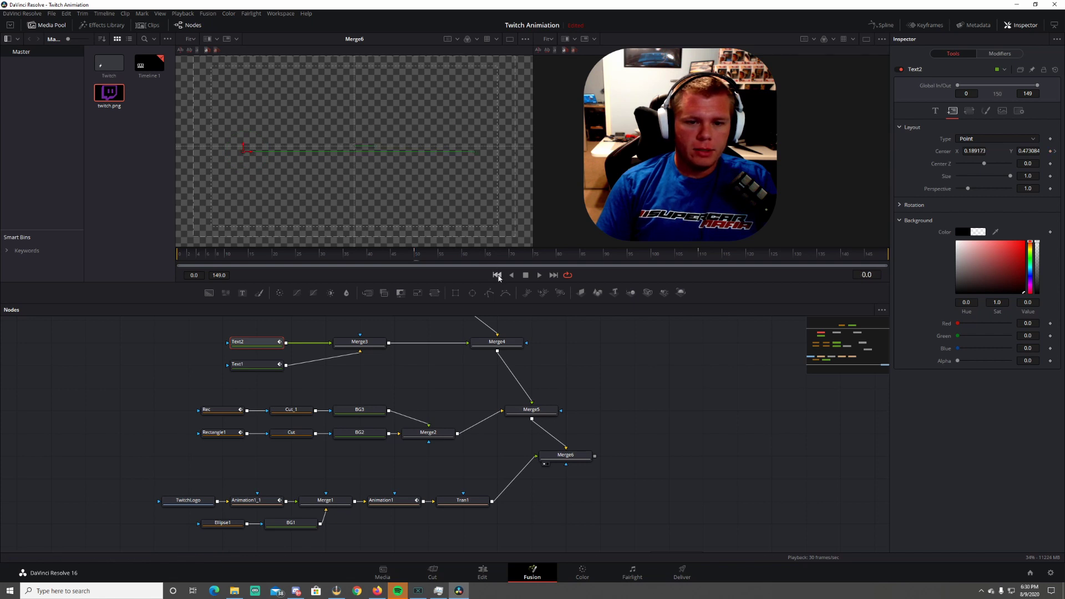
left_click(539, 276)
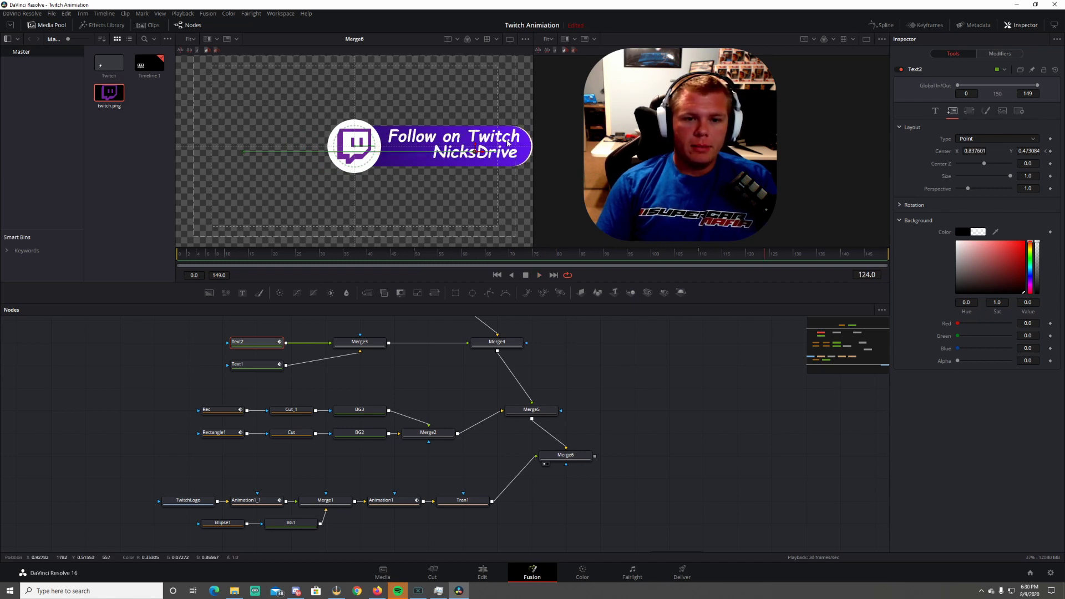
Open the spline editor fitted to the curves, collapse the track list, and show only the NicksDrive text's (Text2) displacement curve
left_click(883, 25)
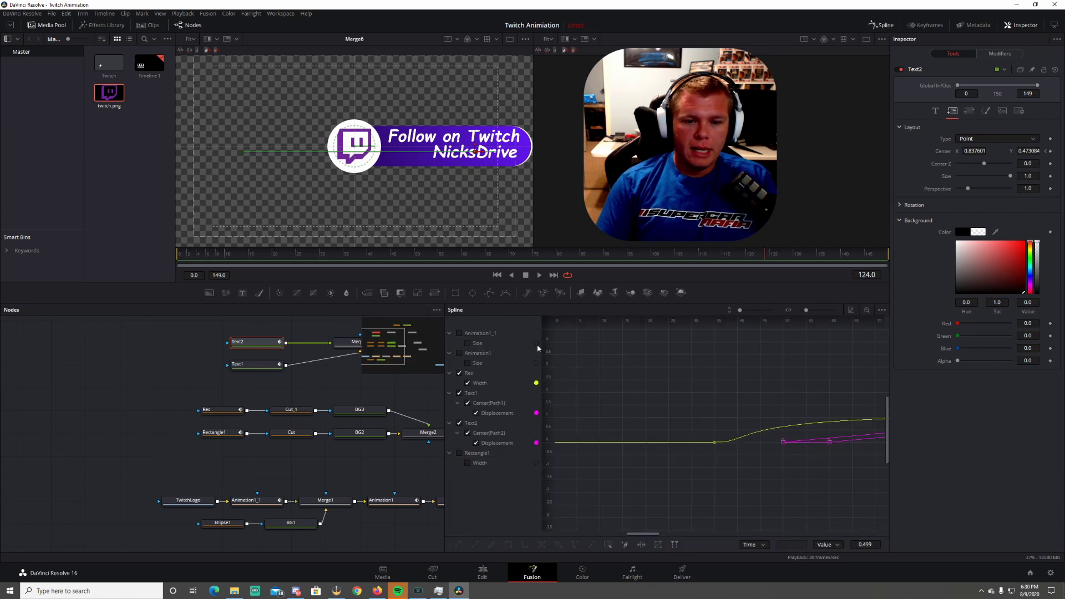
left_click(851, 311)
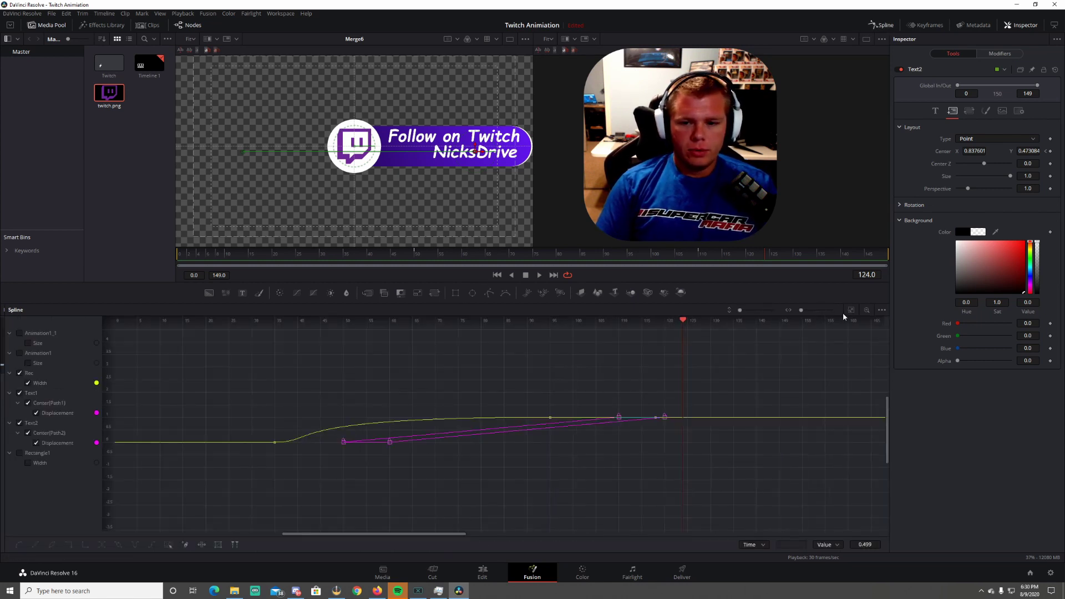
left_click(852, 310)
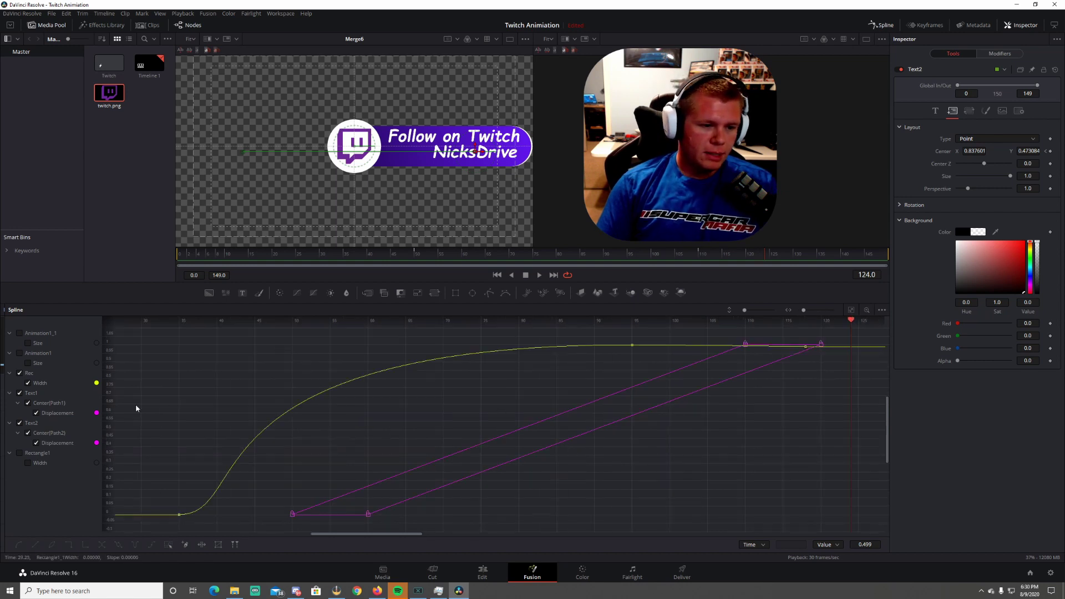
left_click(10, 333)
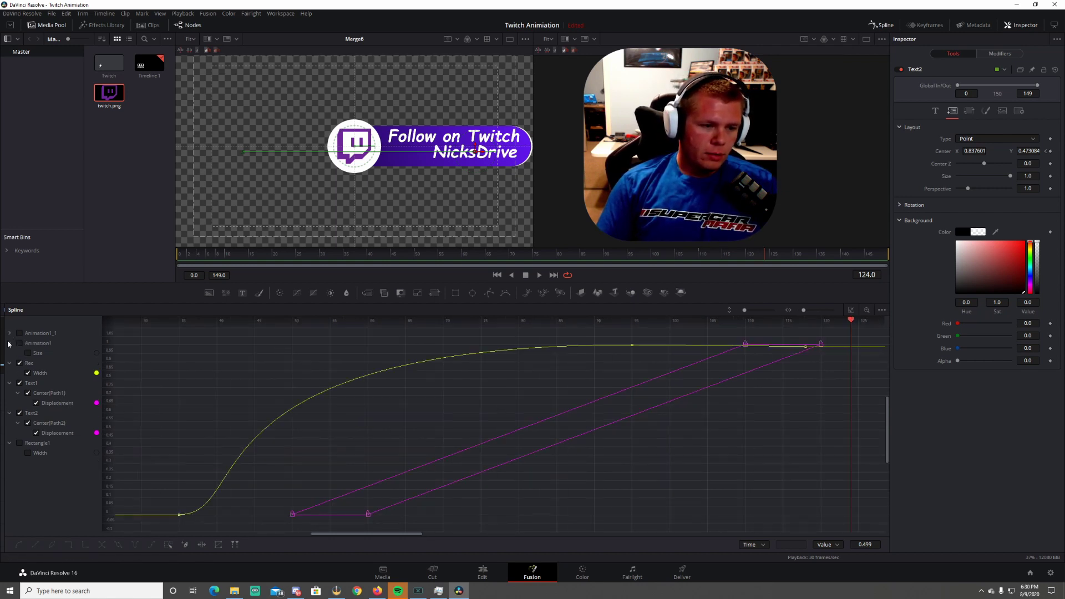
left_click(10, 343)
left_click(10, 353)
left_click(9, 363)
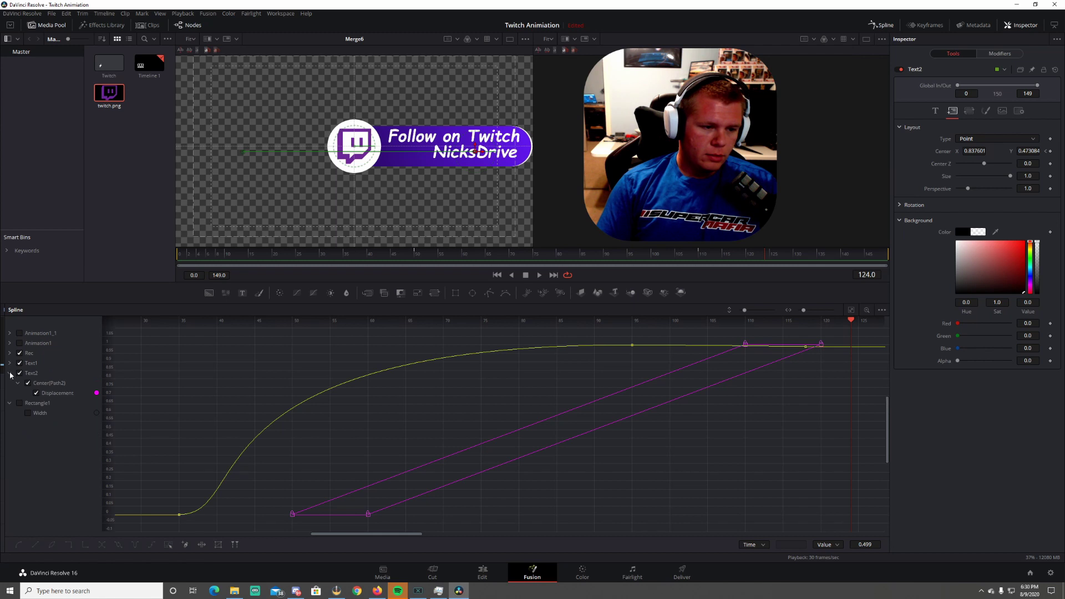
left_click(9, 373)
left_click(19, 355)
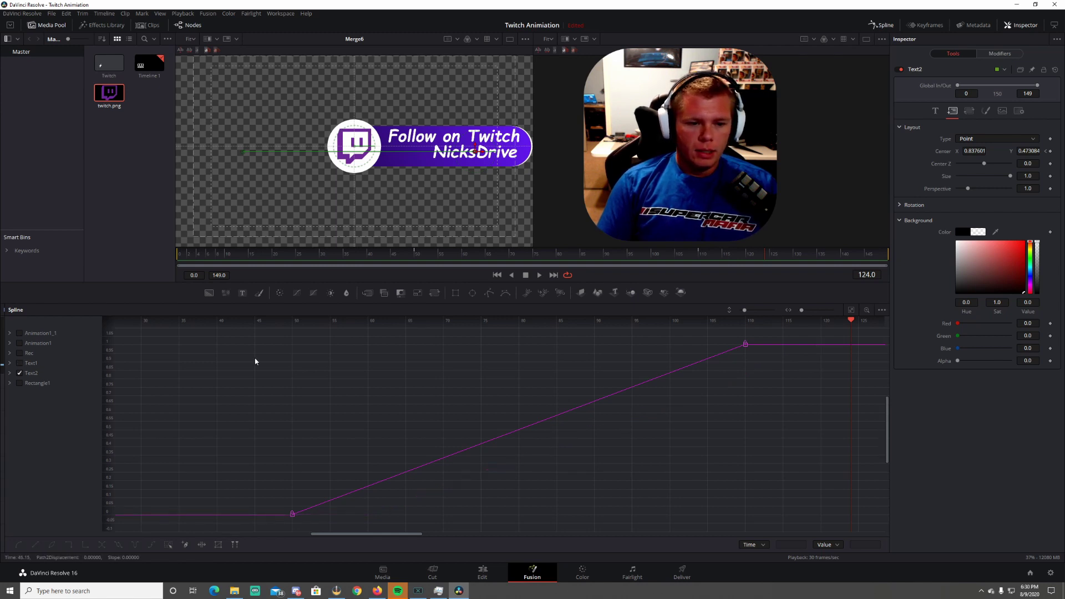
Smooth both Text2 keyframes, then pull the end keyframe's handle back to frame 50 and shorten the start keyframe's handle to frame 60
left_click_drag(256, 339, 810, 524)
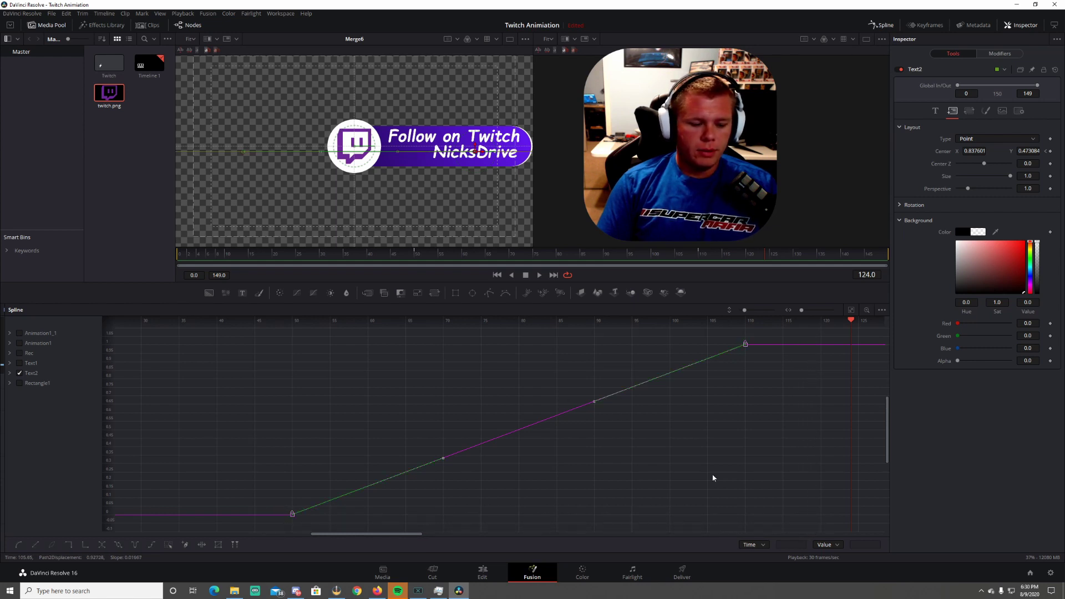
key("s")
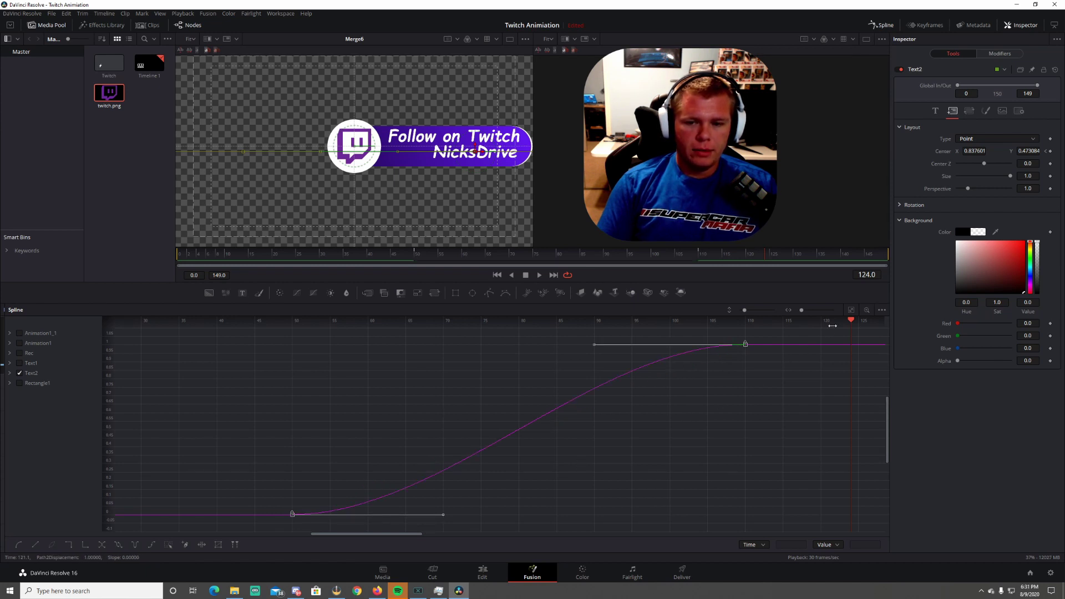
left_click_drag(584, 345, 293, 353)
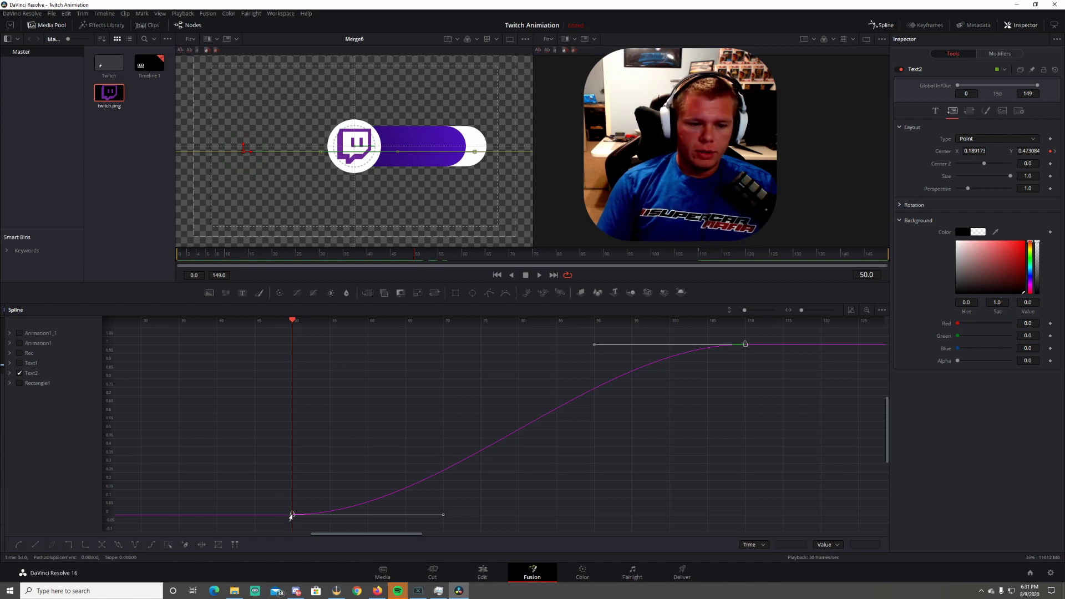
left_click_drag(592, 348, 289, 350)
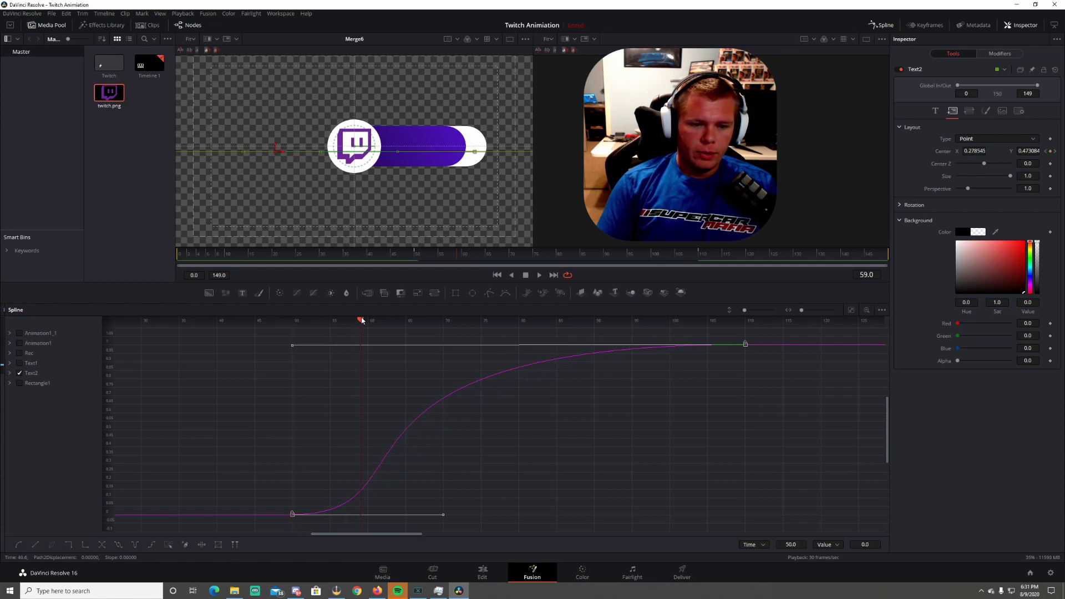
left_click_drag(362, 321, 368, 321)
left_click_drag(442, 517, 366, 517)
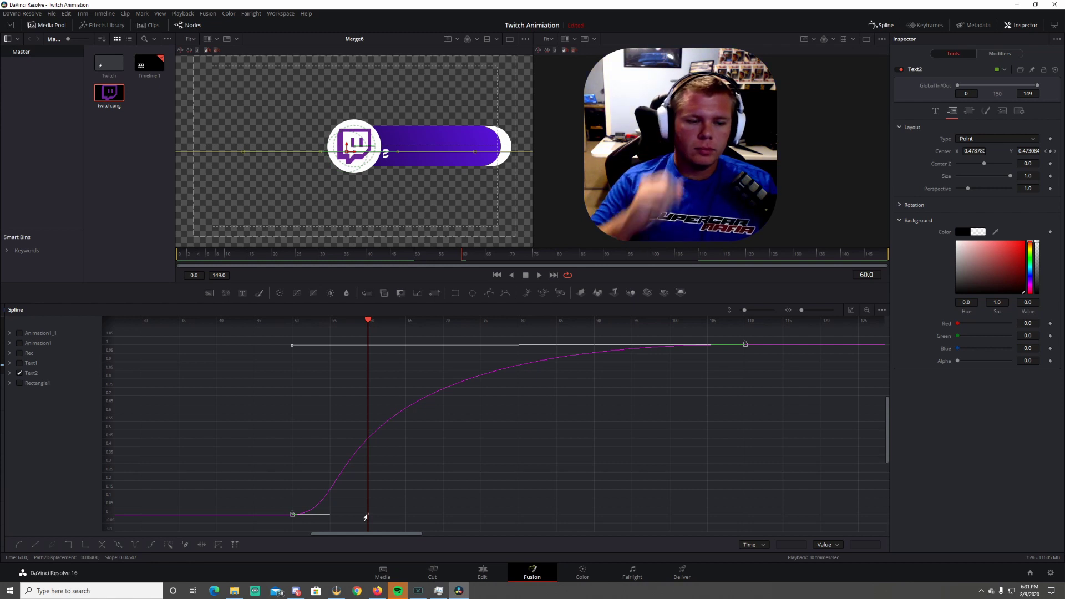
Show only Text1's displacement curve, smooth its keyframes, and set the end keyframe's handle at frame 60 and the start keyframe's at frame 70
left_click(21, 374)
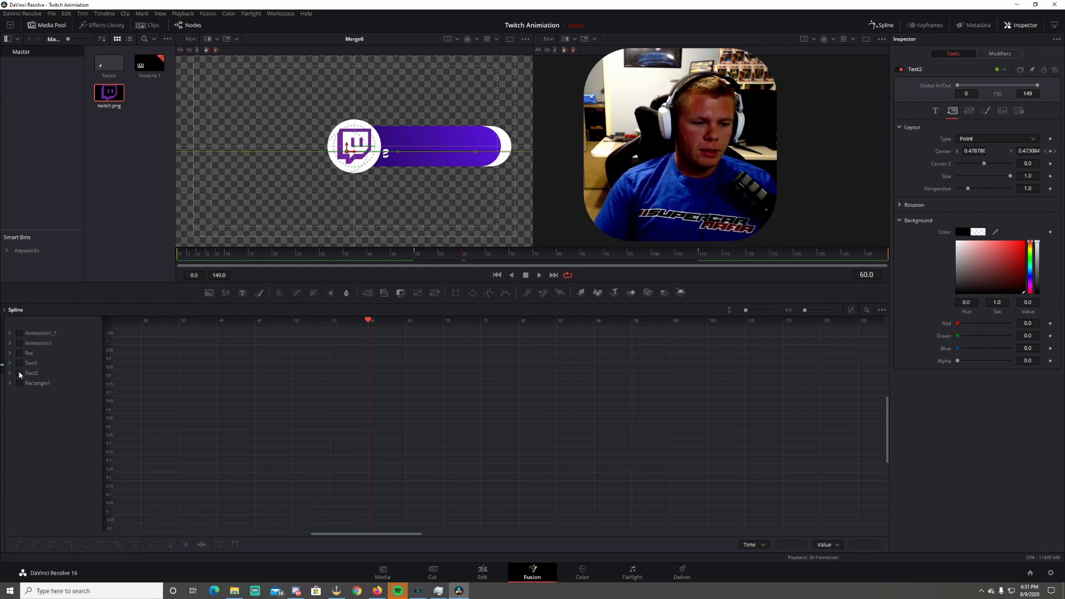
left_click(19, 364)
left_click(19, 364)
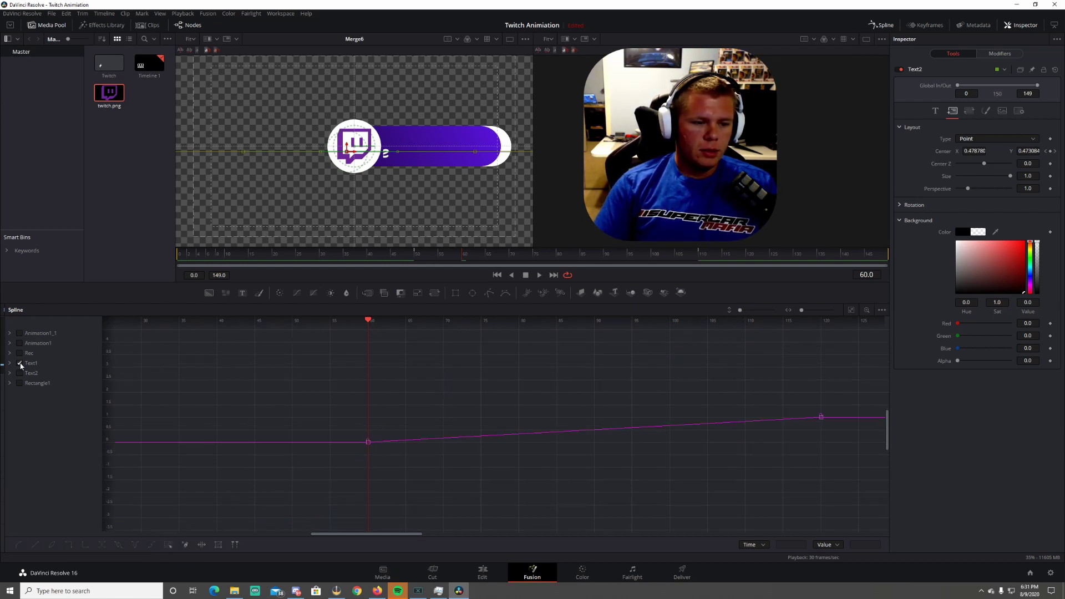
left_click(851, 310)
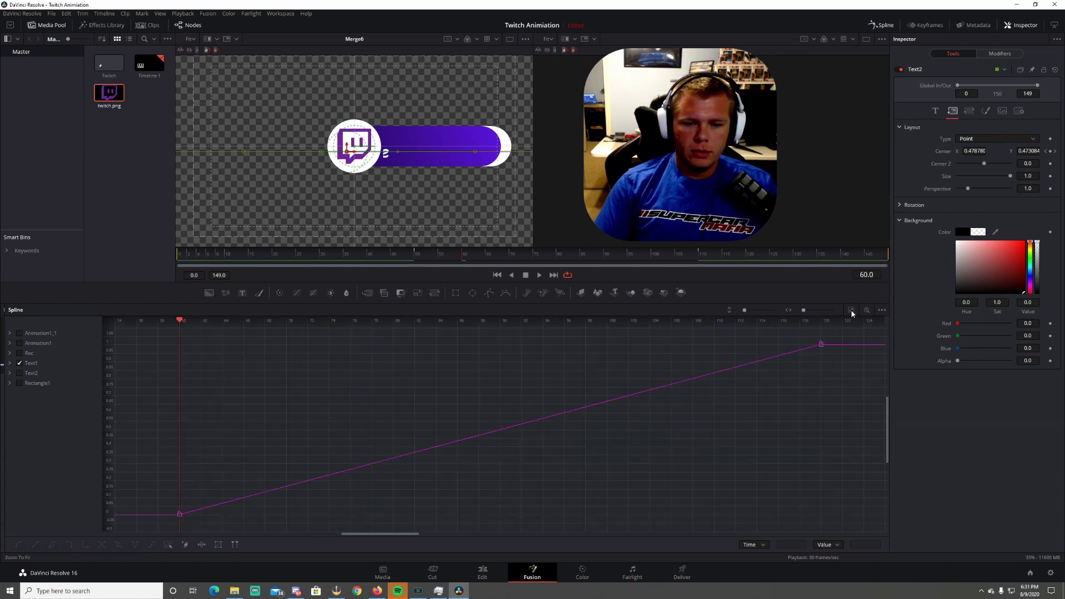
left_click_drag(159, 344, 854, 526)
key("s")
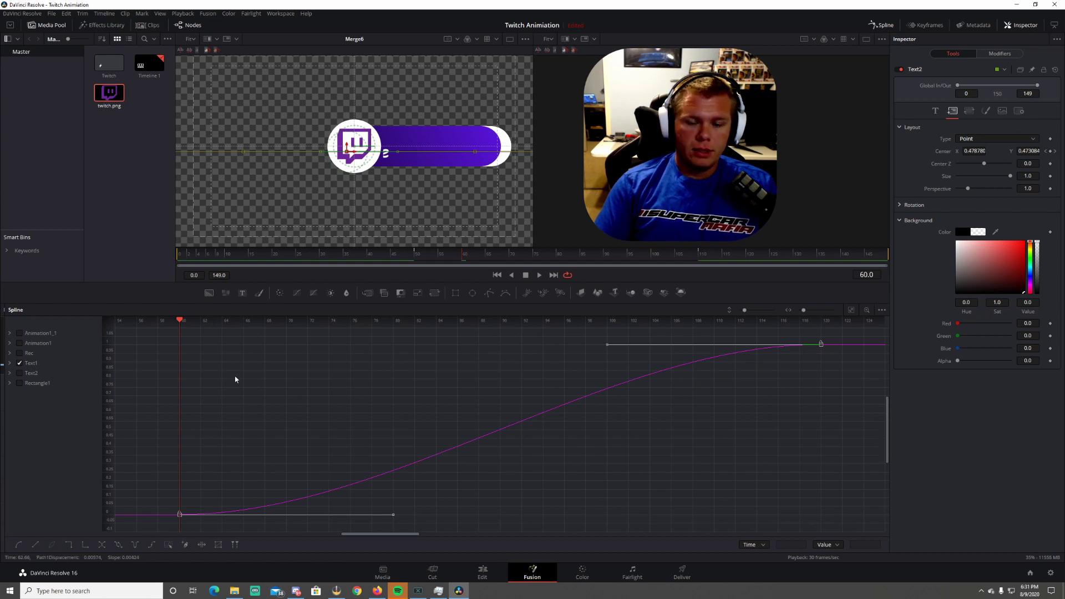
left_click_drag(605, 348, 179, 348)
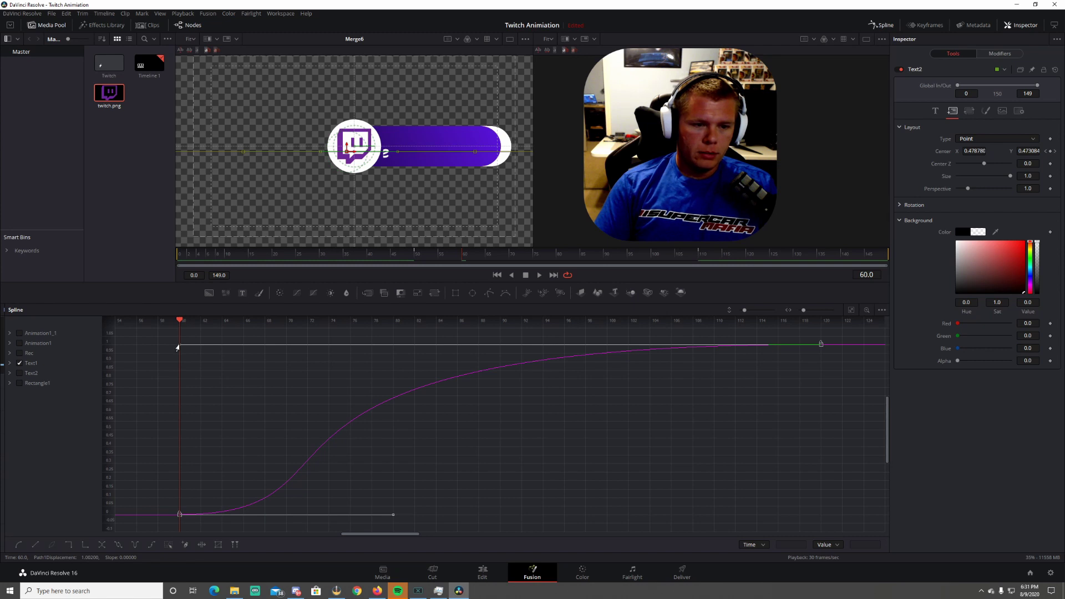
left_click_drag(180, 321, 288, 326)
left_click_drag(393, 517, 287, 518)
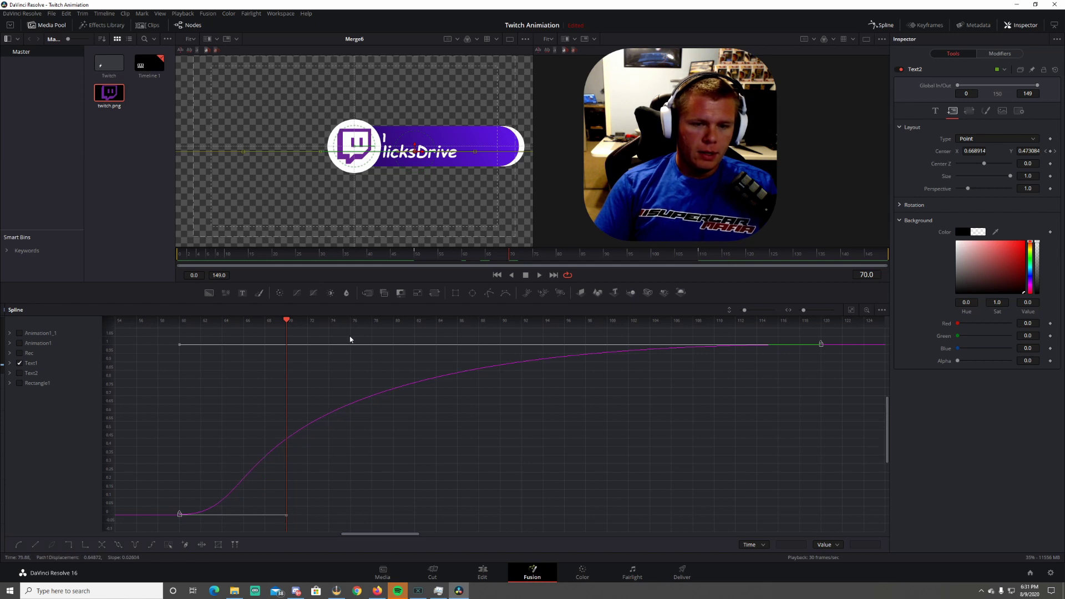
Close the spline editor and play the animation from the start to check the eased text movement
left_click(881, 25)
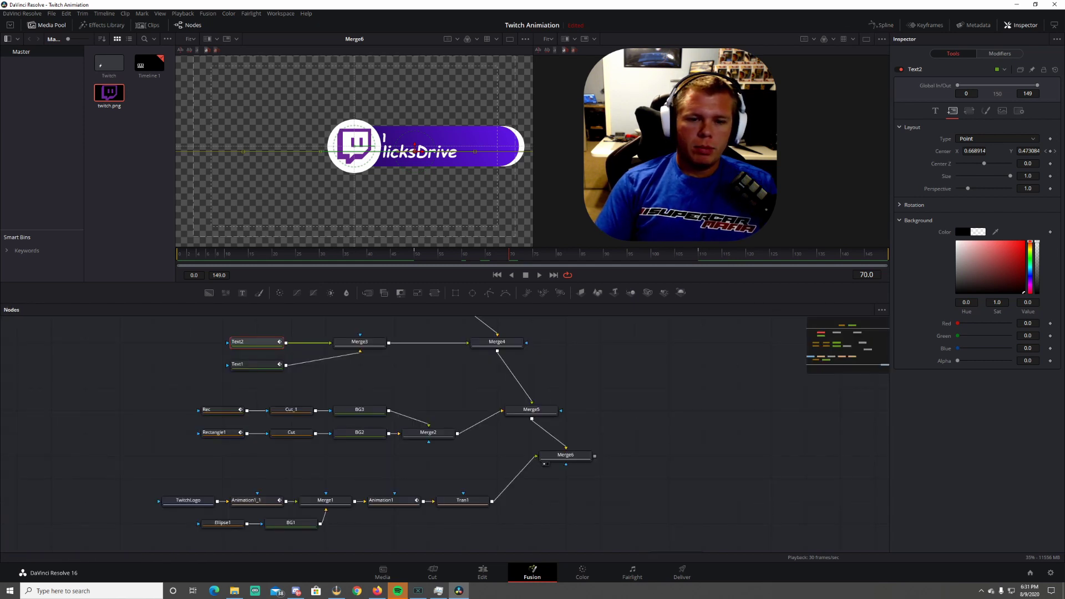
left_click(497, 275)
left_click(539, 275)
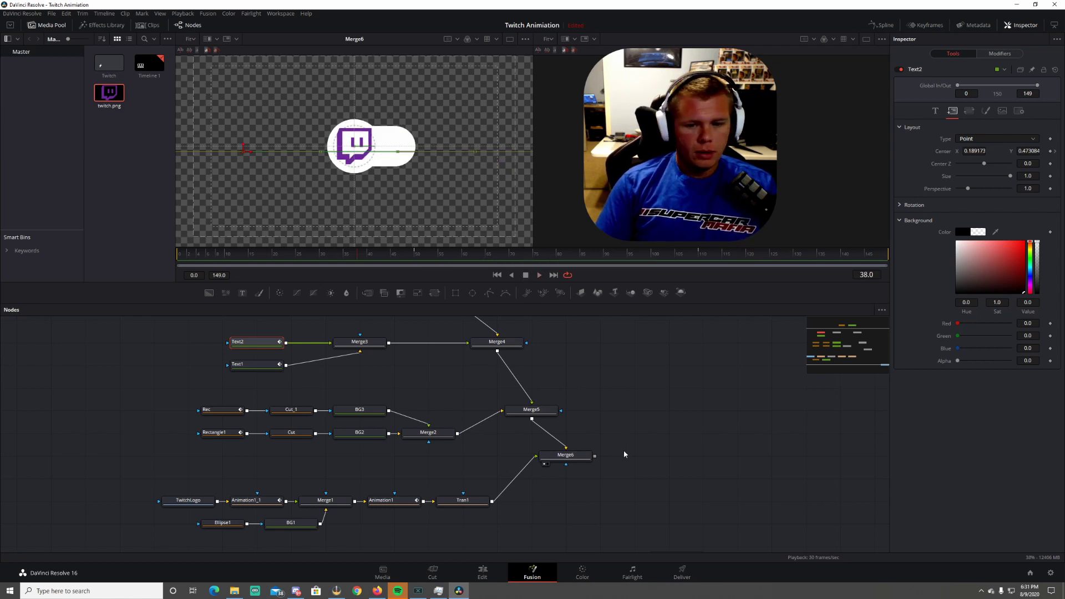
Move MediaOut1 closer to the node tree and add a Transform node named FinalTran between Merge6 and MediaOut1
scroll(673, 440, "down", 1)
left_click_drag(664, 535, 760, 455)
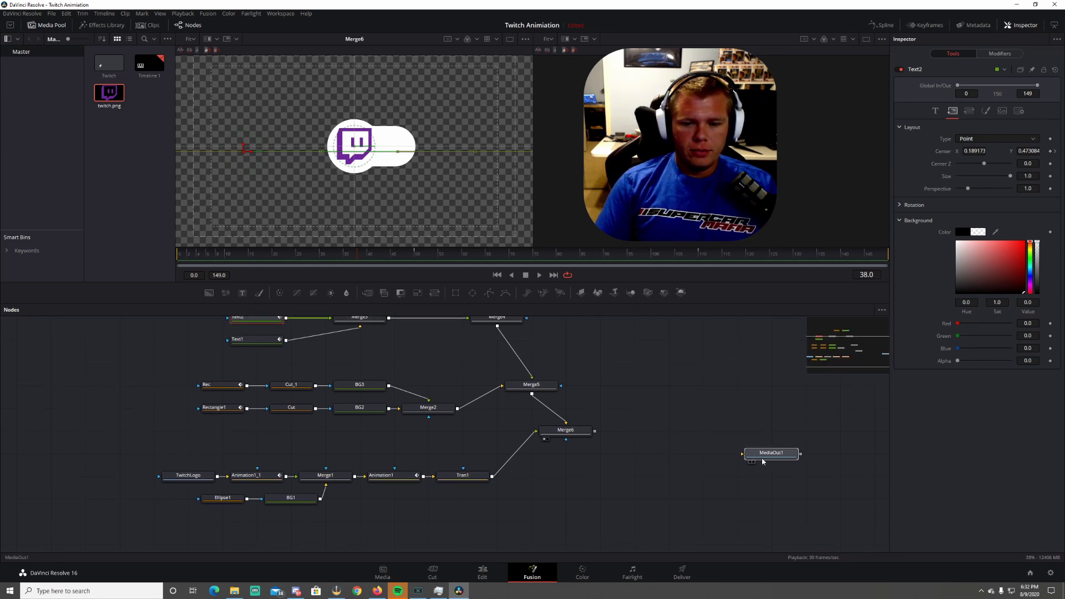
left_click(567, 367)
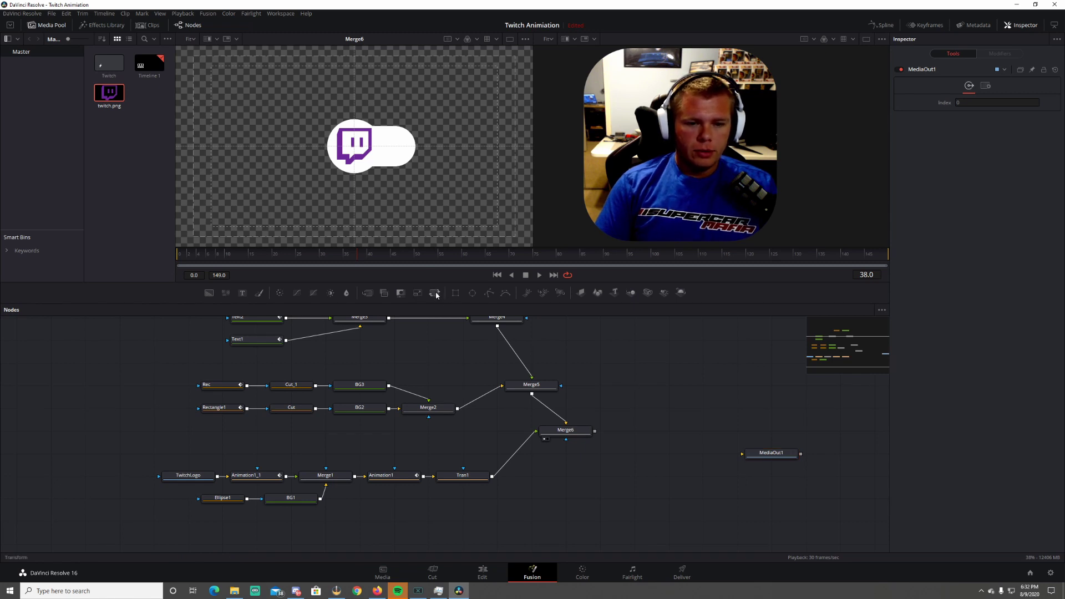
left_click_drag(436, 295, 662, 421)
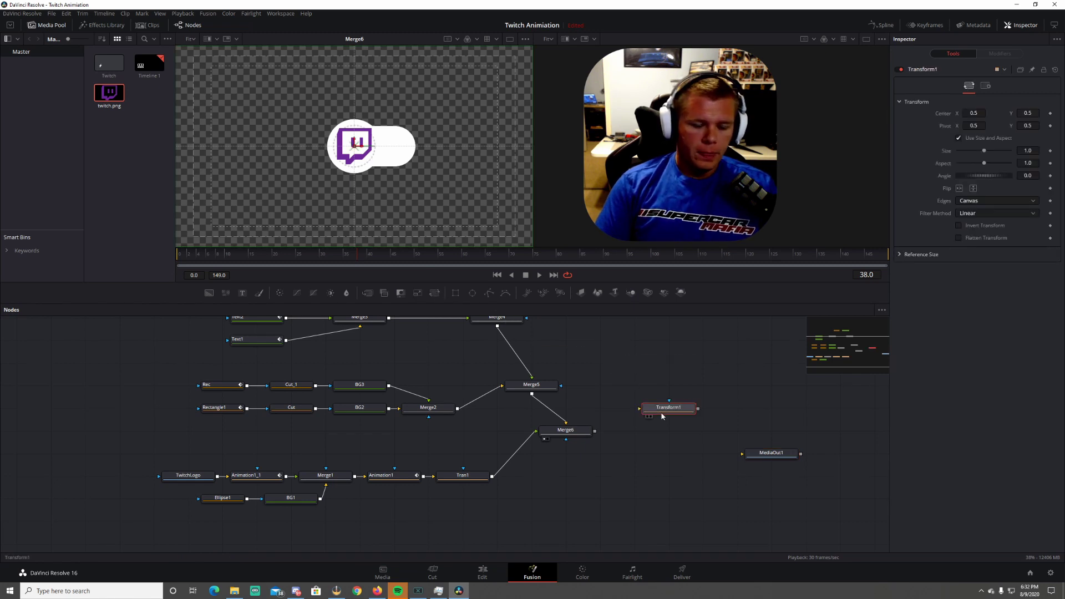
key("F2")
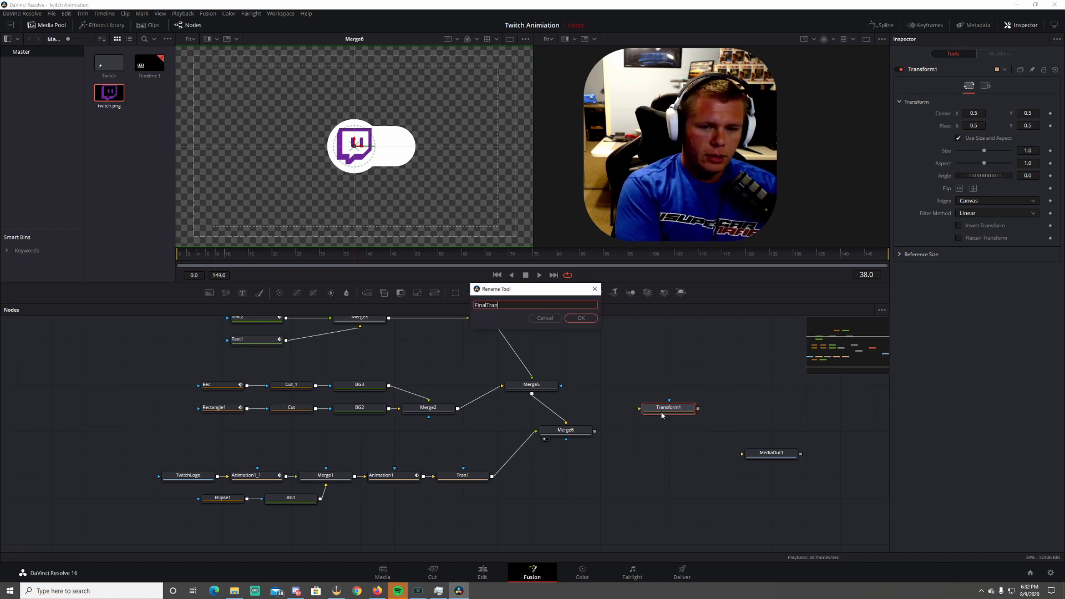
key("Return")
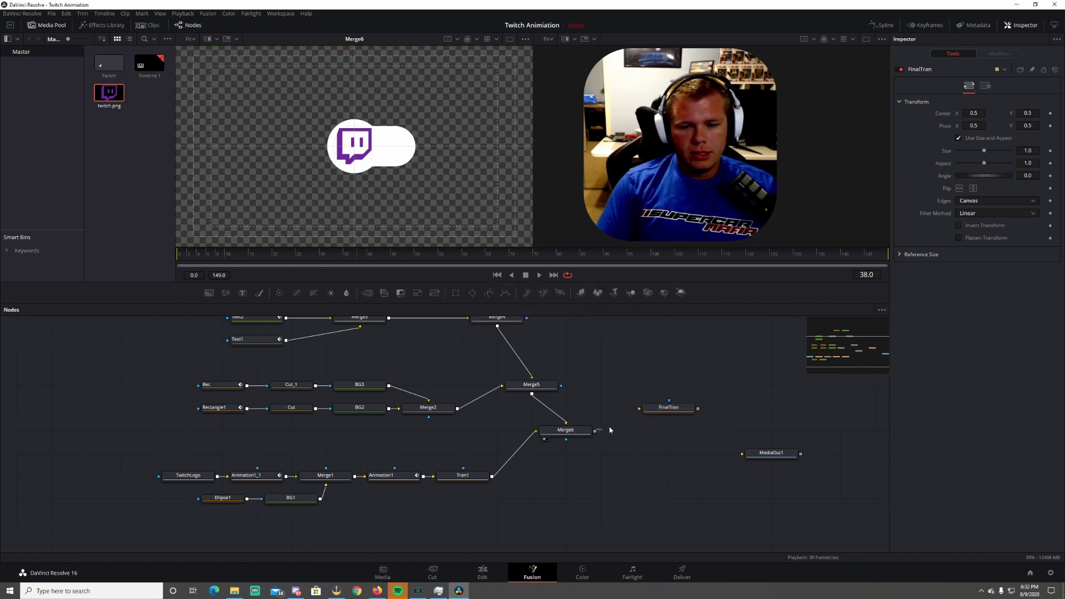
Connect Merge6's output to FinalTran, view FinalTran, and set its size to 0.5
left_click_drag(595, 431, 640, 410)
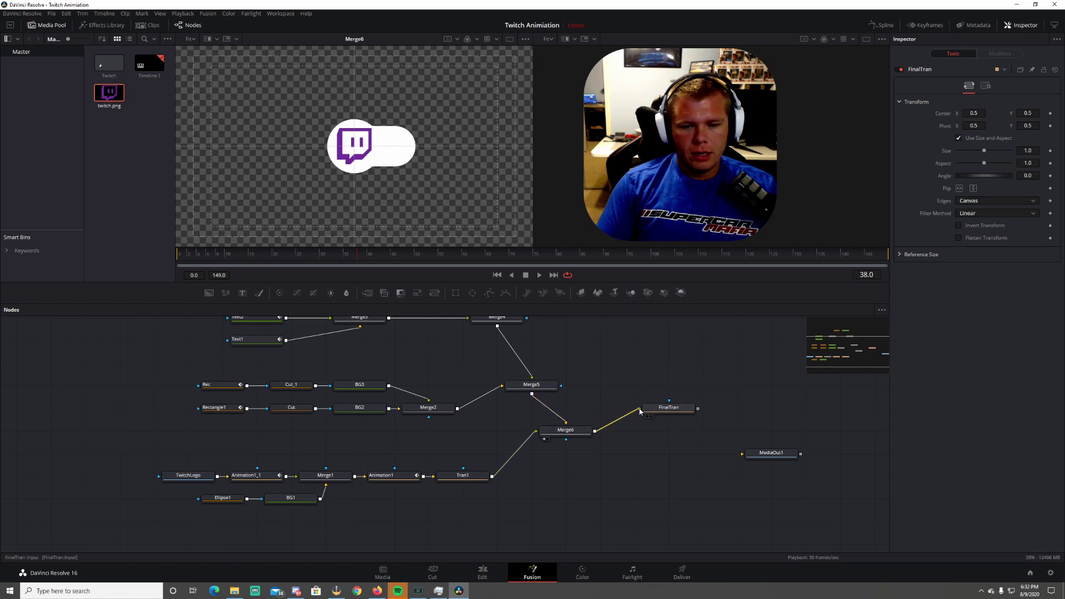
left_click(669, 409)
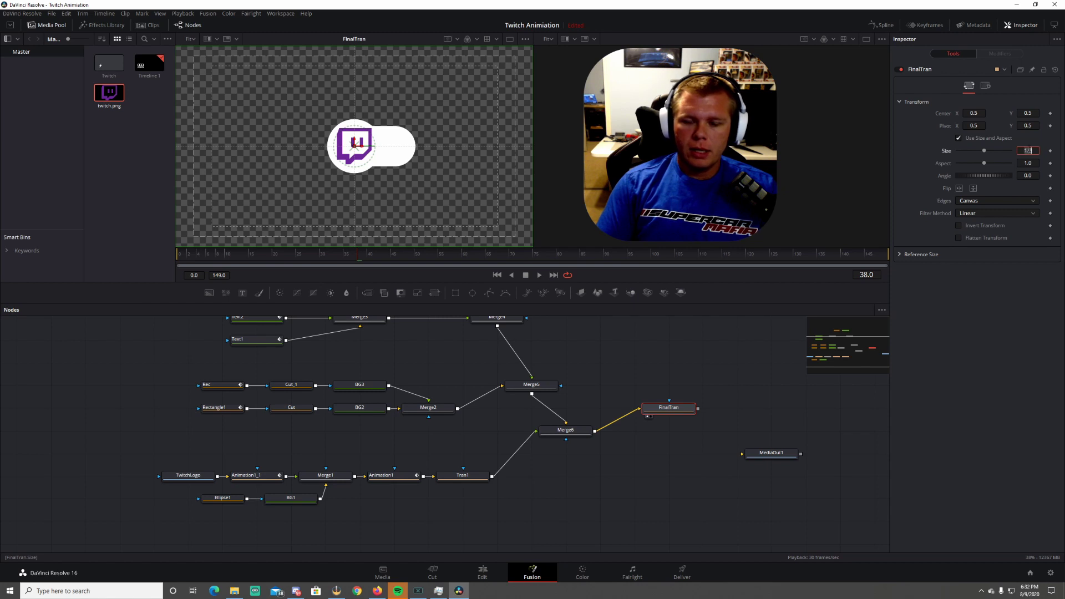
type(".5")
key("Tab")
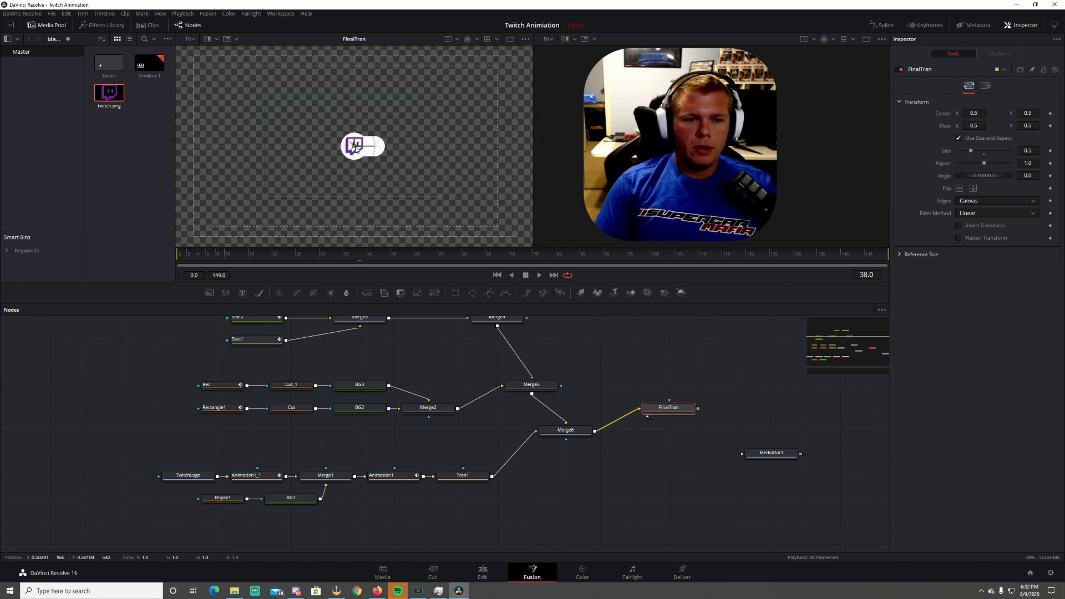
Move FinalTran's centre to the frame's lower-left corner, about X 0.098, Y 0.140, and play the animation to check it
left_click_drag(356, 148, 207, 222)
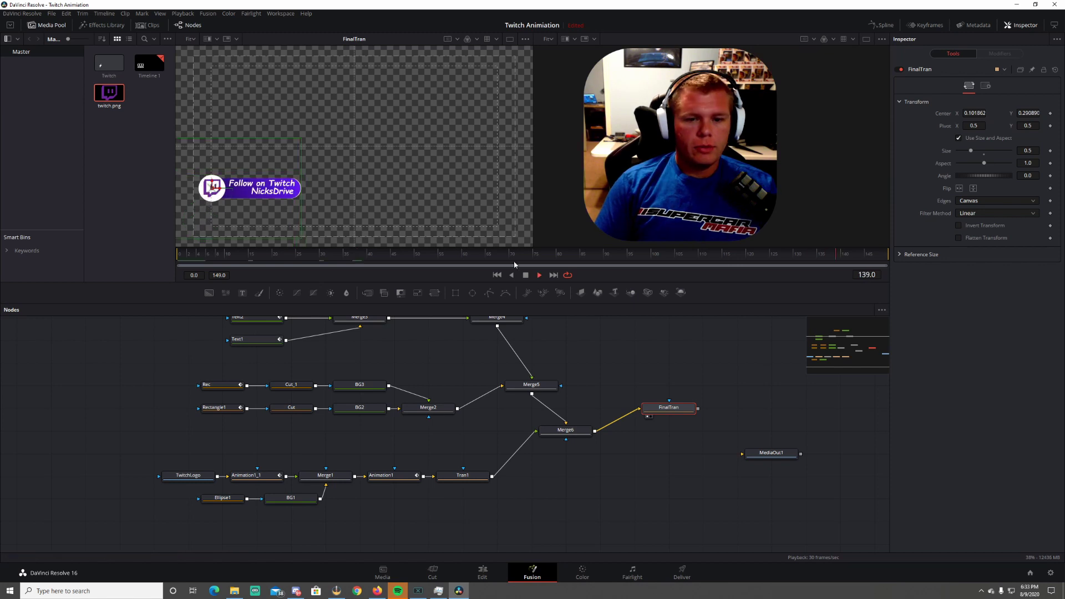
left_click(526, 276)
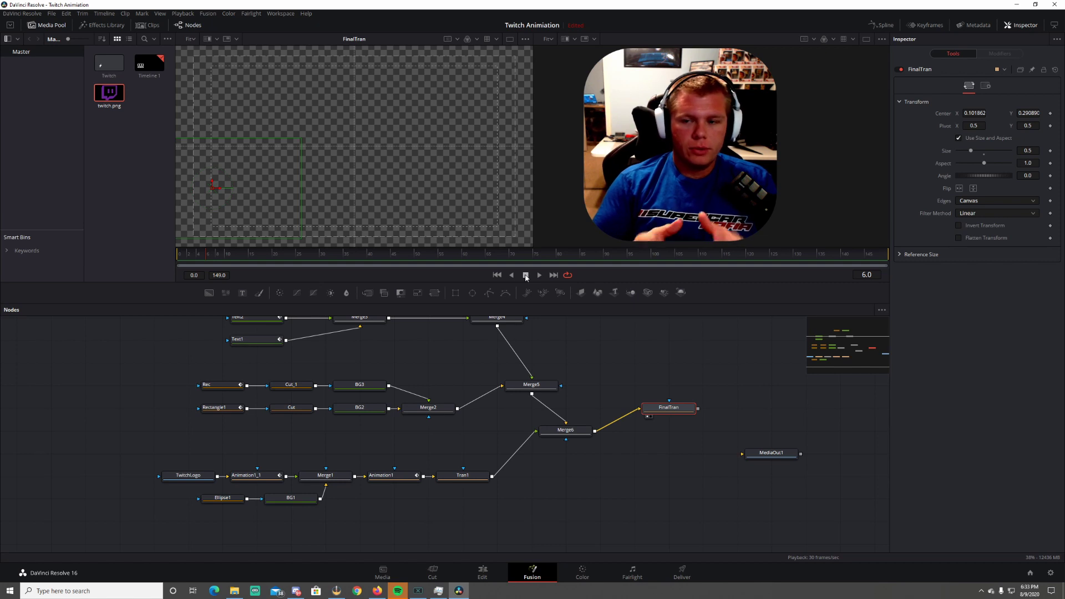
left_click(521, 255)
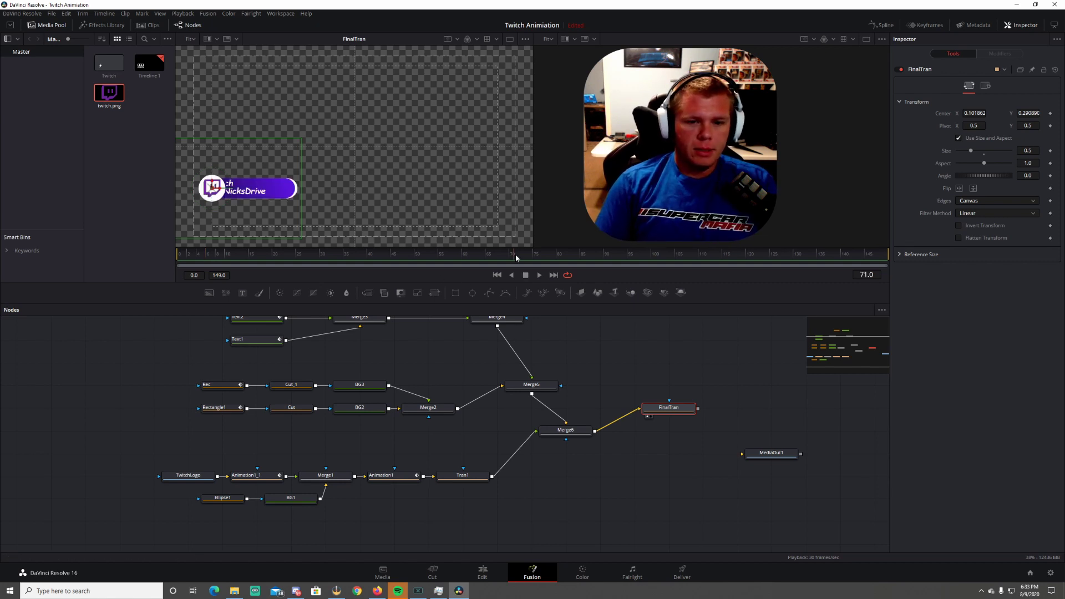
left_click_drag(521, 255, 526, 255)
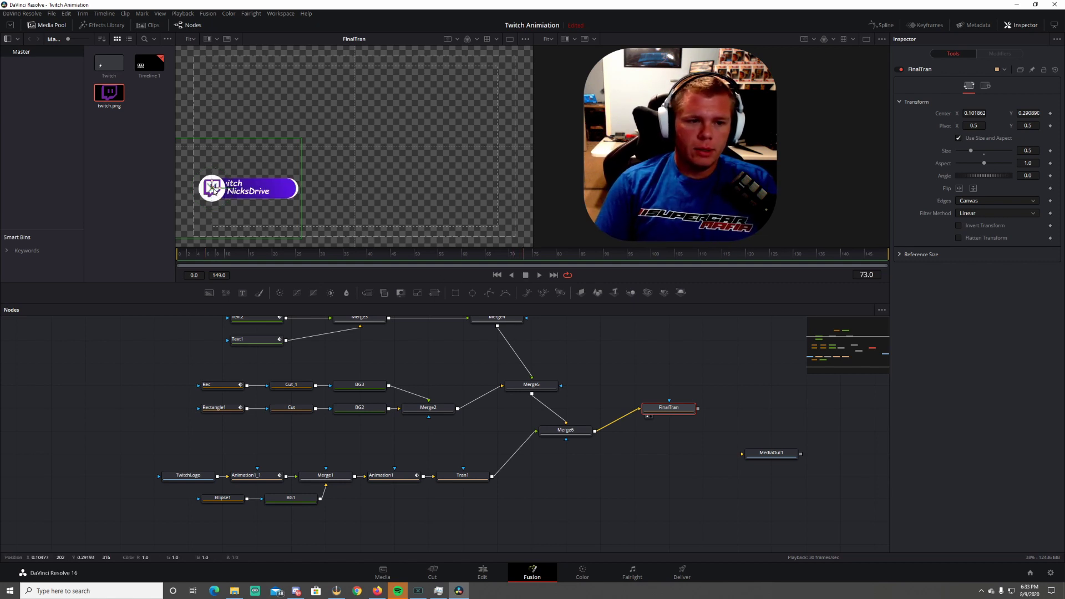
mouse_move(212, 192)
left_mouse_down()
mouse_move(206, 217)
mouse_move(198, 206)
left_mouse_up()
left_click_drag(344, 254, 335, 253)
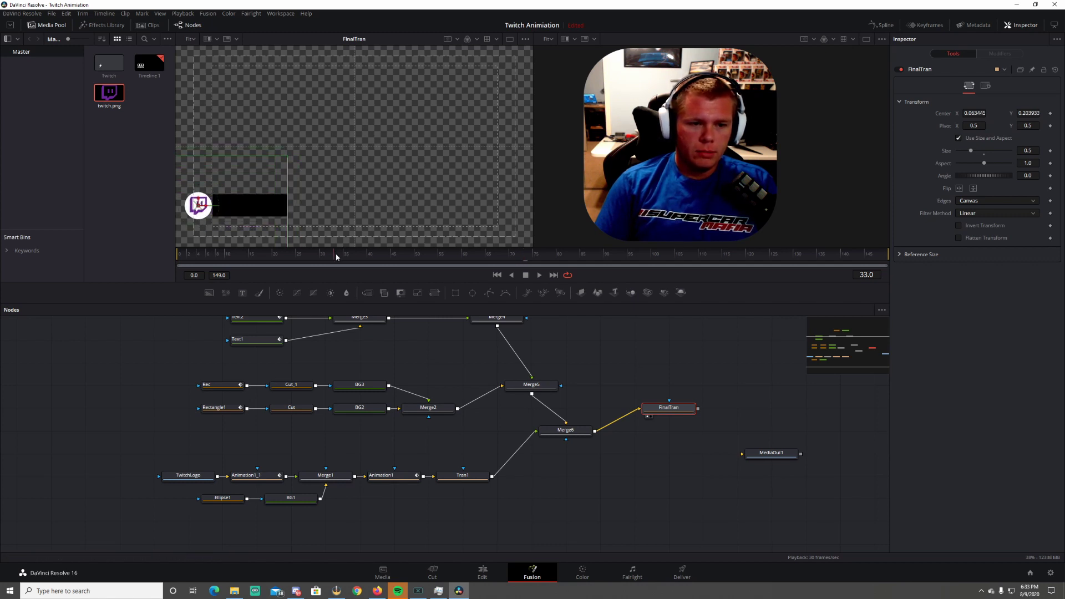
mouse_move(198, 206)
left_mouse_down()
mouse_move(211, 172)
mouse_move(211, 232)
mouse_move(210, 220)
left_mouse_up()
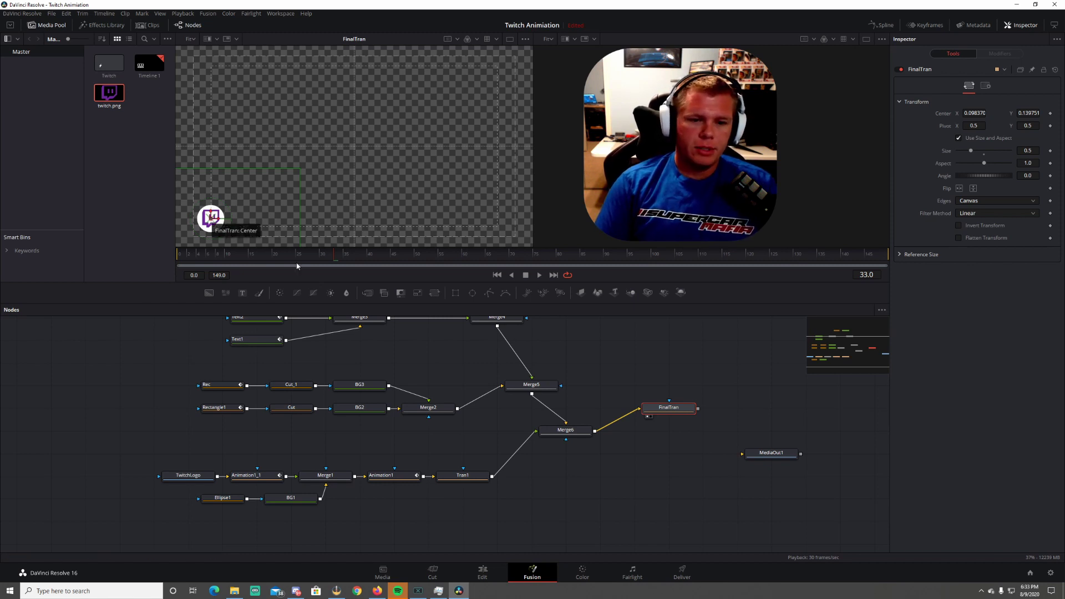
left_click_drag(458, 255, 185, 256)
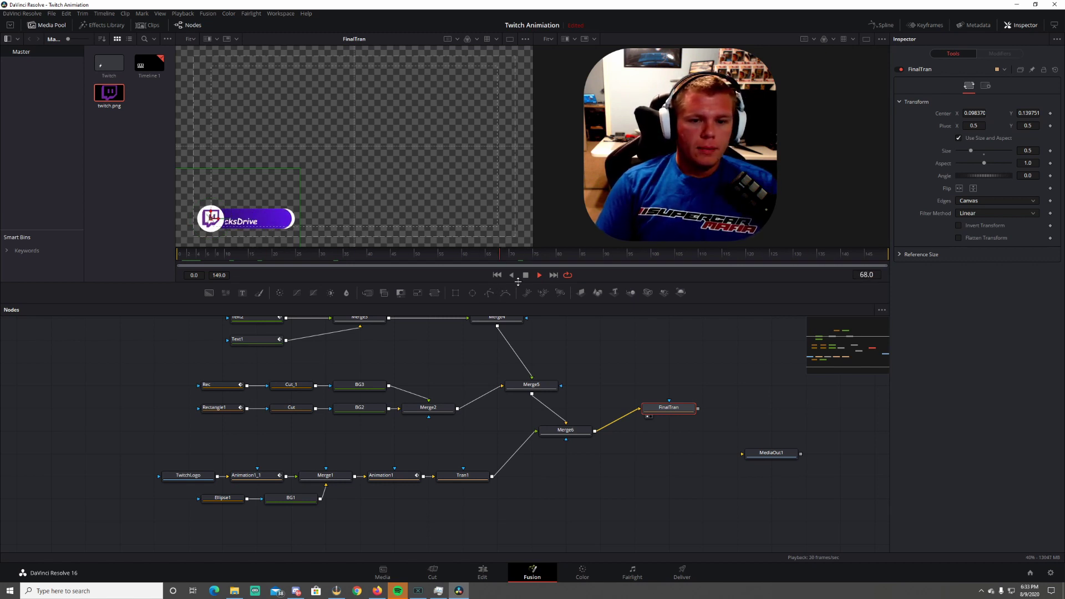
key("space")
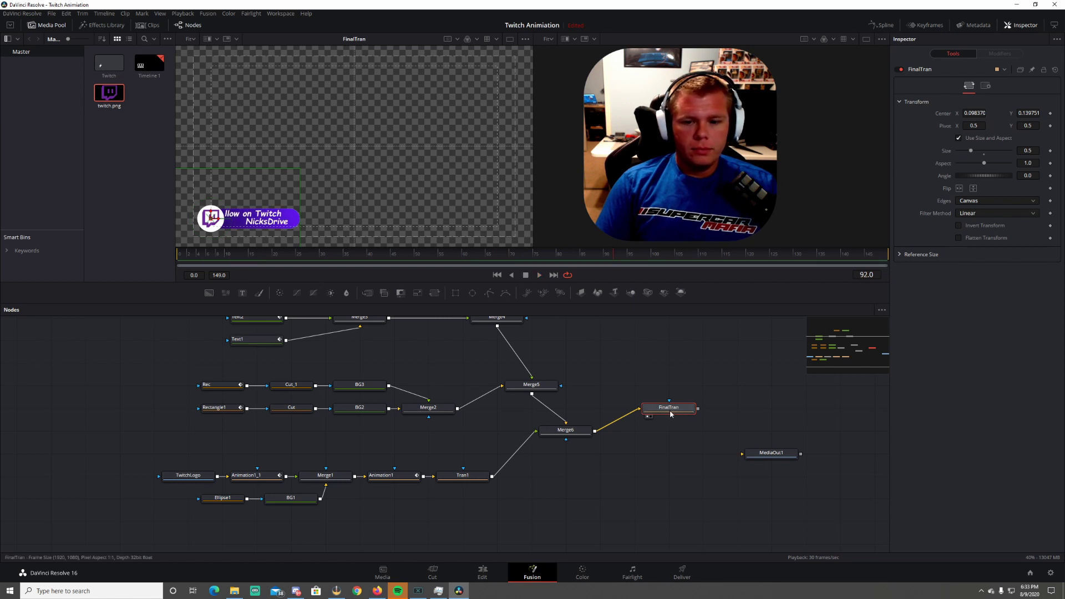
Connect FinalTran's output to MediaOut1, and play the Fusion composition on the edit timeline to check it
left_click_drag(670, 414, 734, 430)
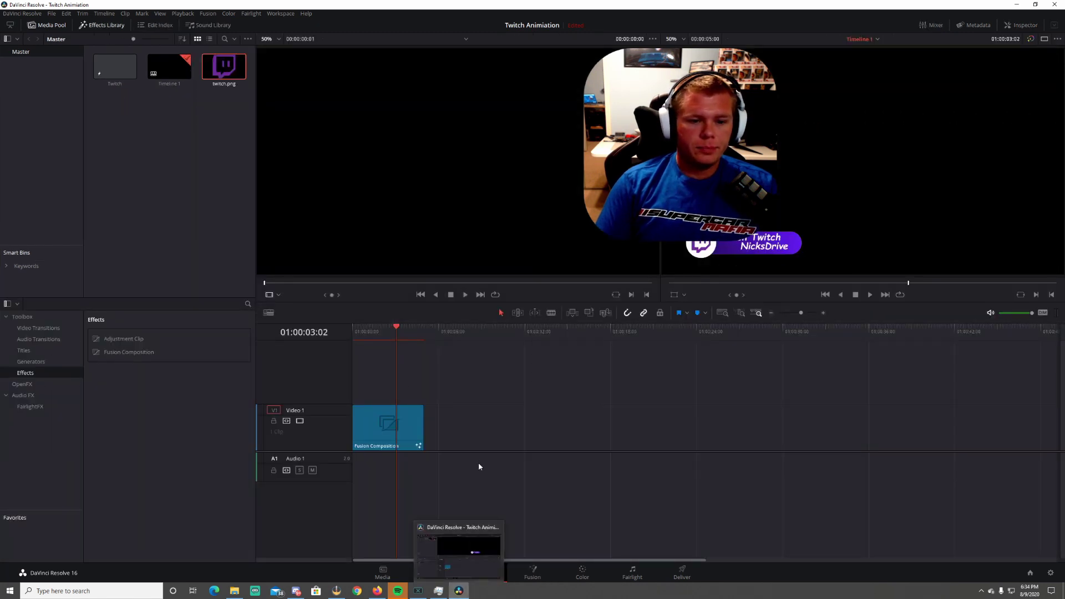
left_click(870, 294)
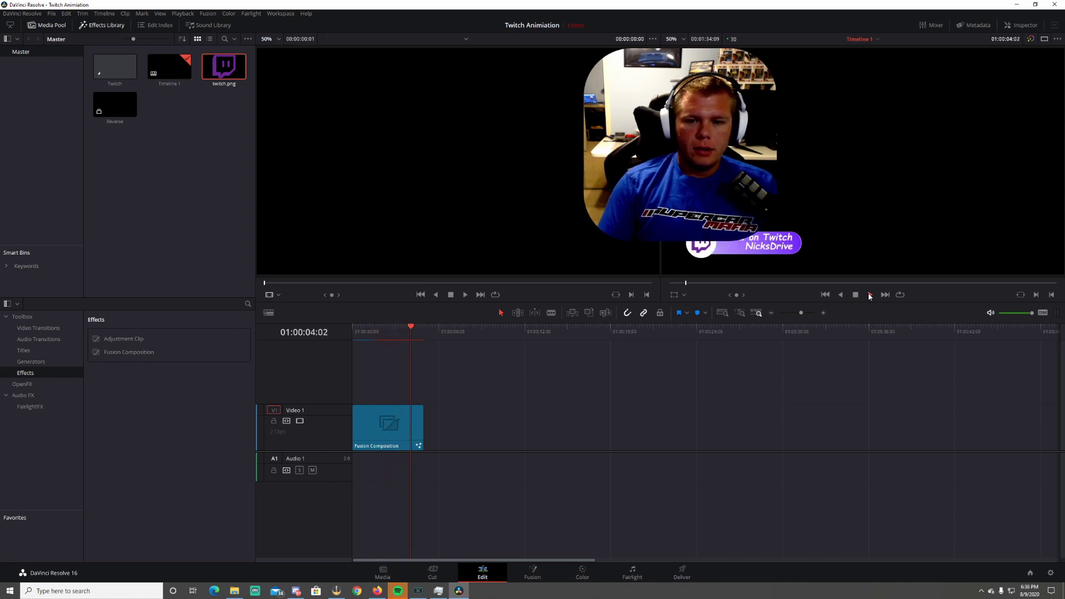
left_click(855, 295)
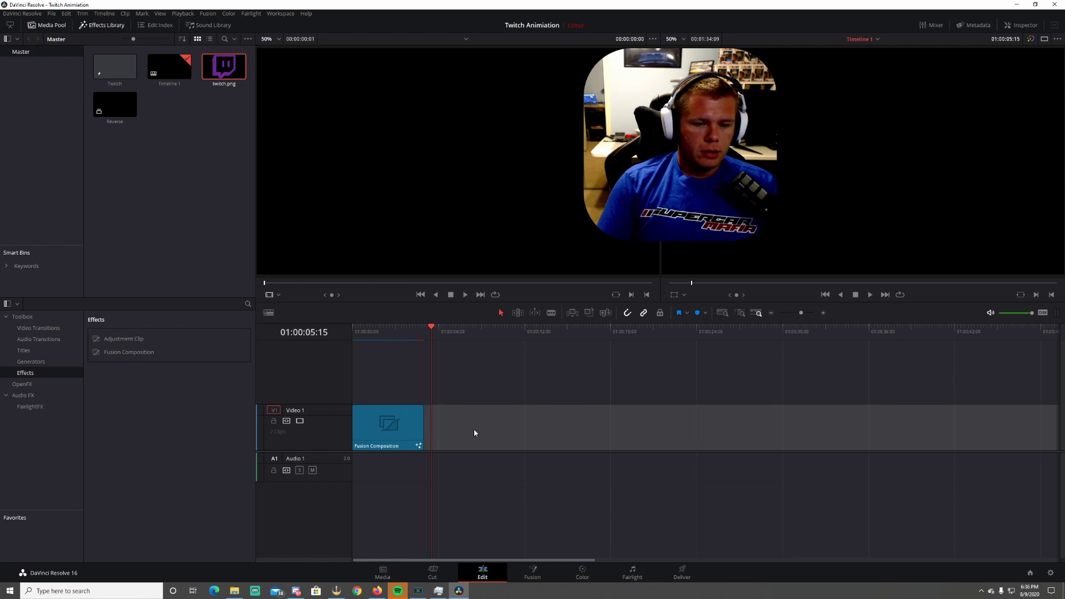
Paste a copy of the Fusion composition on Video 1 and place it directly against the end of the original clip
key("ctrl+v")
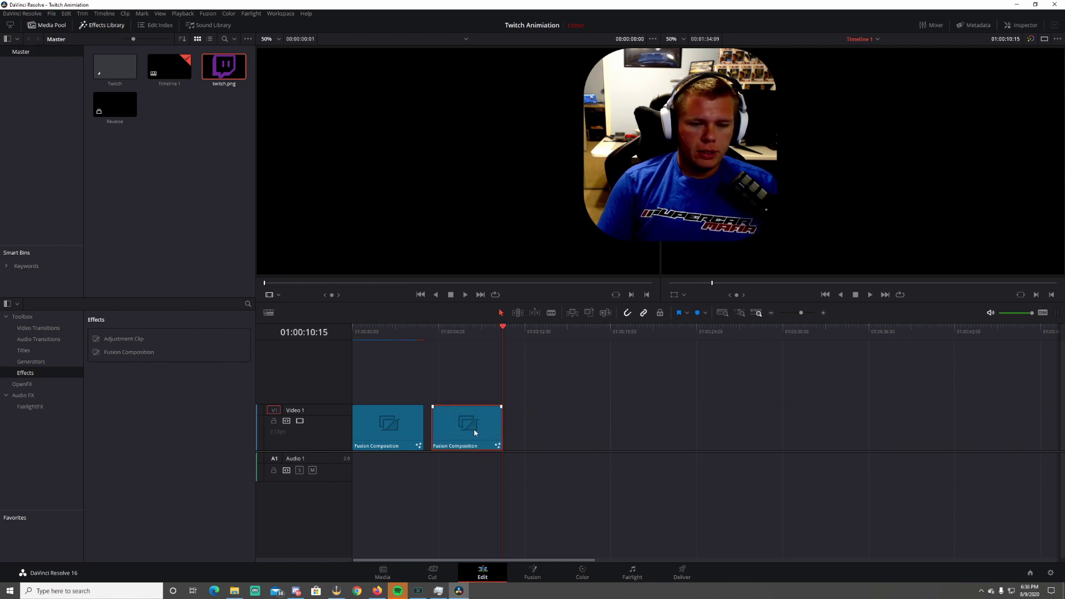
left_click_drag(474, 428, 467, 428)
left_click_drag(499, 336, 380, 348)
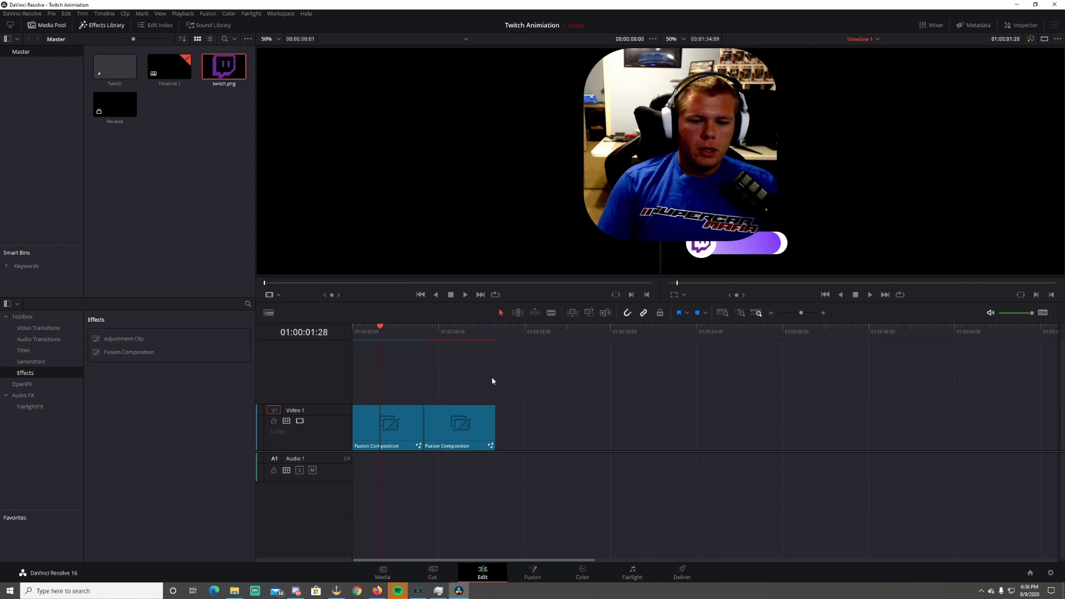
Turn the second Fusion composition clip into a compound clip named Reverse
right_click(467, 440)
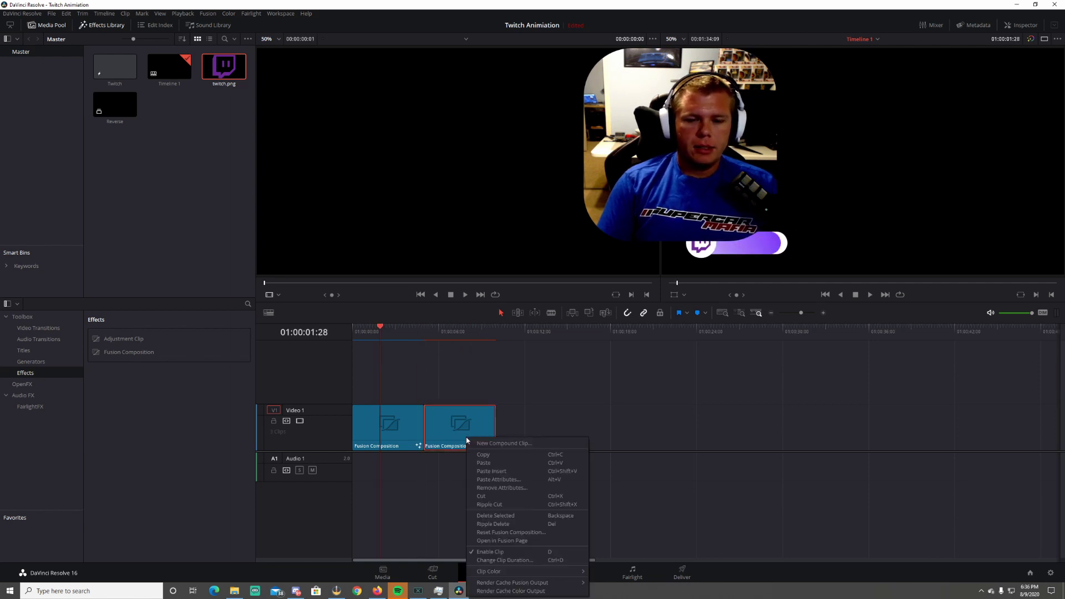
left_click(496, 443)
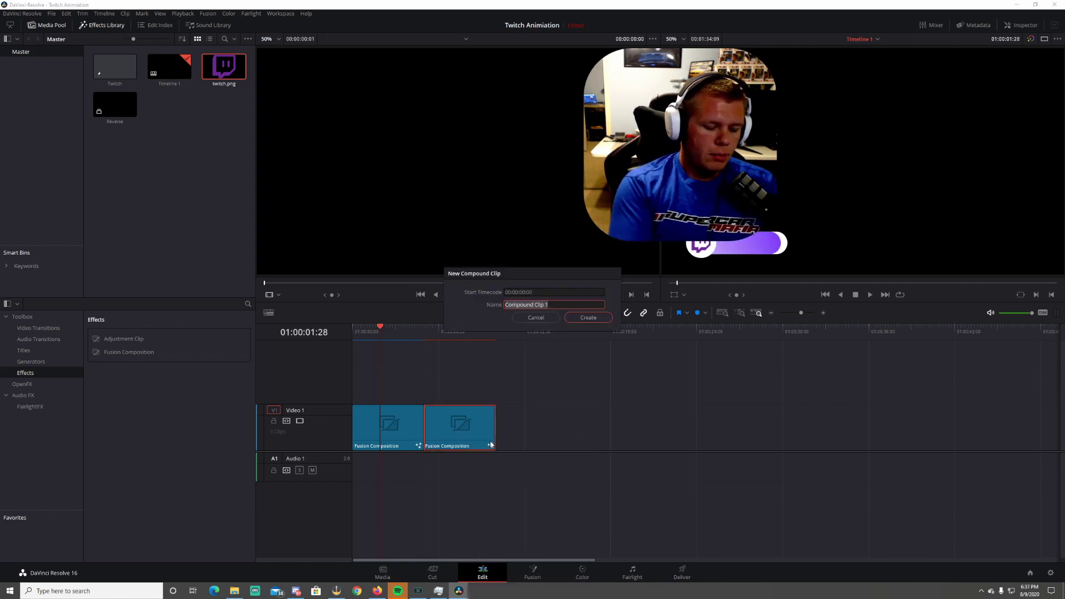
type("Reverse")
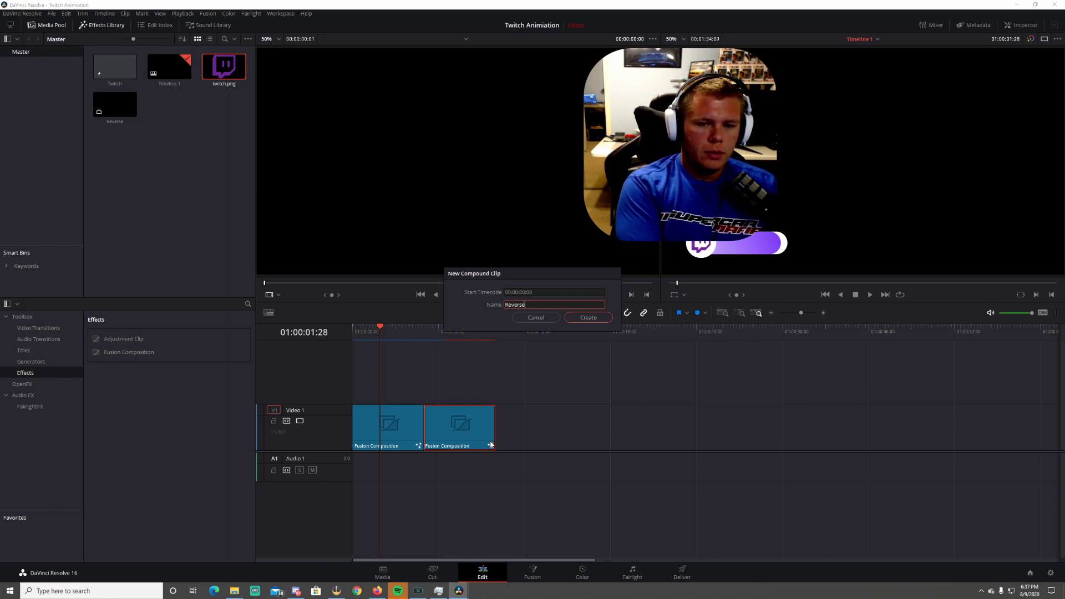
key("Return")
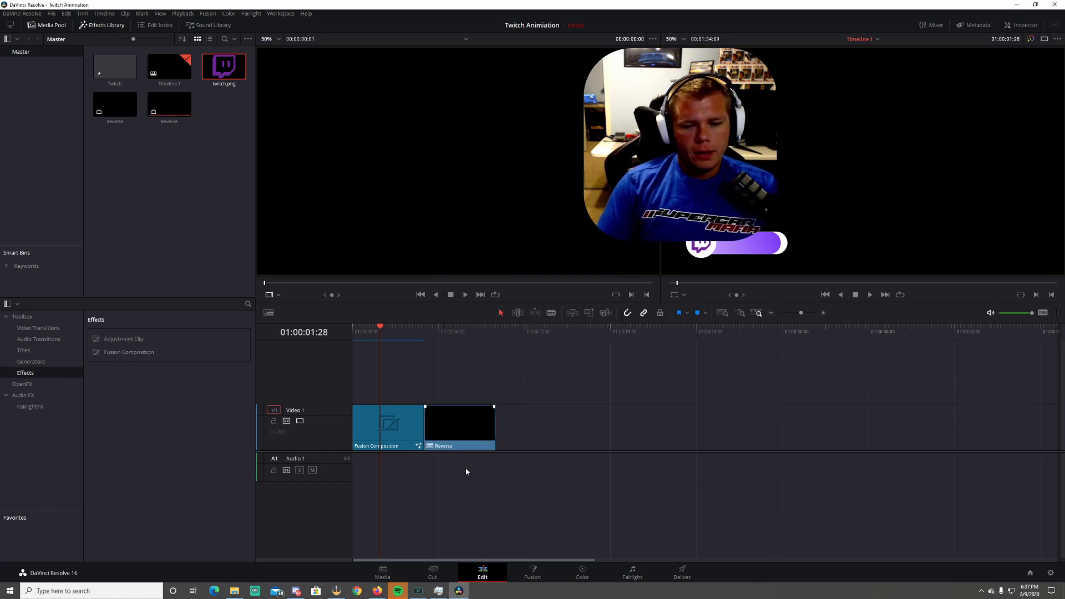
Reverse the Reverse clip's speed and play the timeline through to its end
right_click(466, 429)
left_click(502, 321)
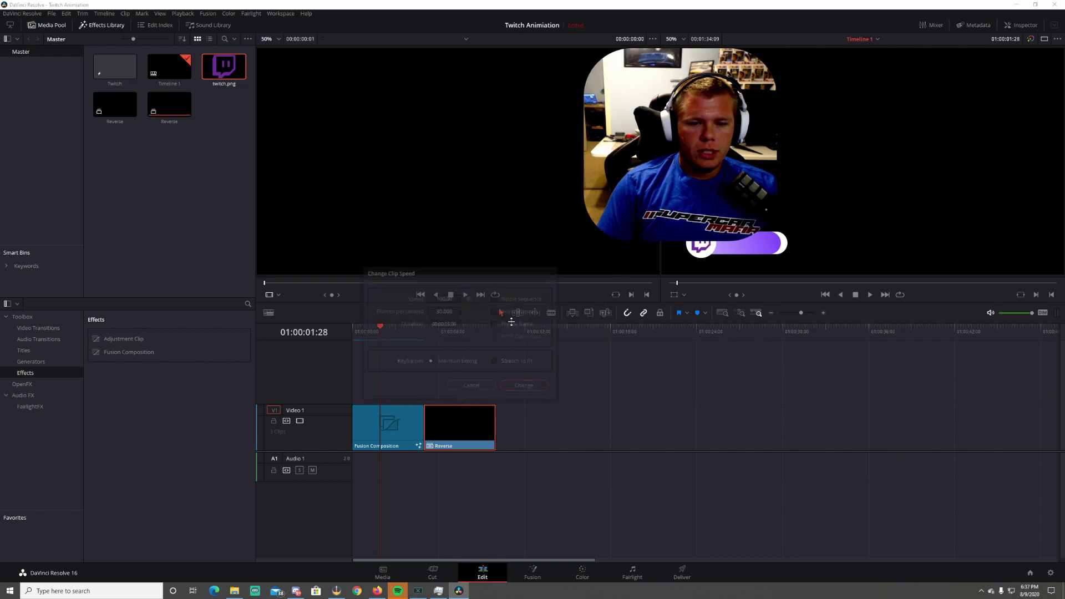
left_click(497, 310)
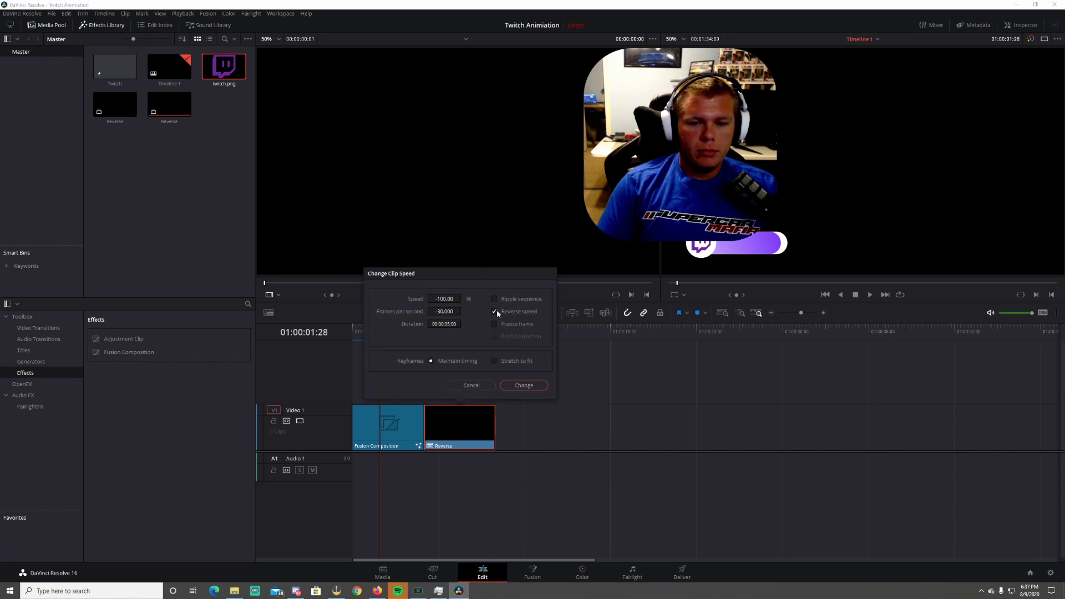
left_click(524, 386)
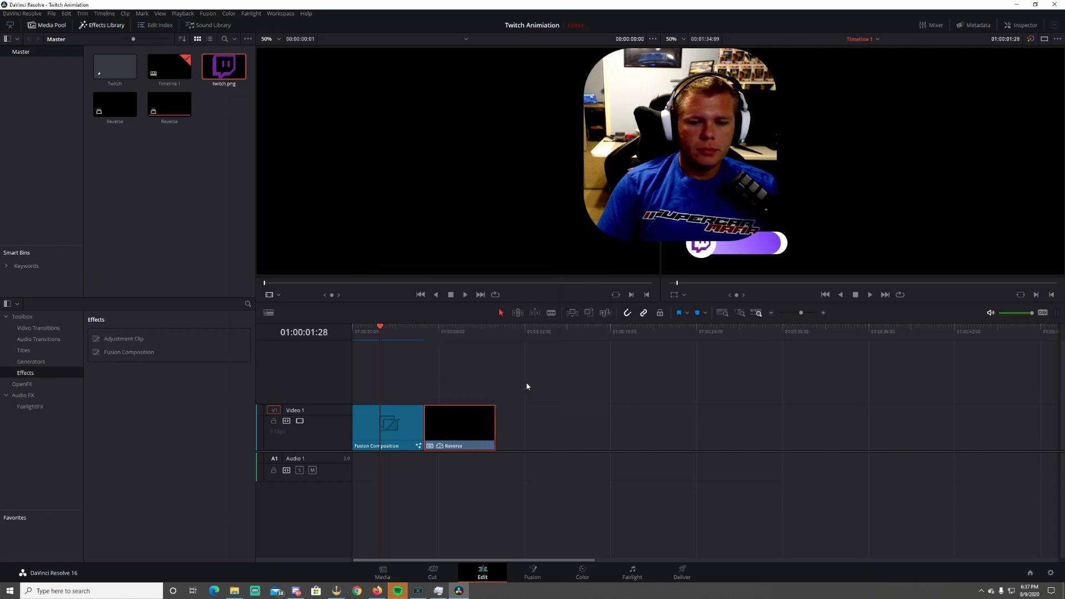
left_click(856, 294)
Combine the Fusion composition and the Reverse clip into one compound clip named Twitch Animation
left_click_drag(388, 368, 425, 451)
right_click(420, 431)
left_click(421, 435)
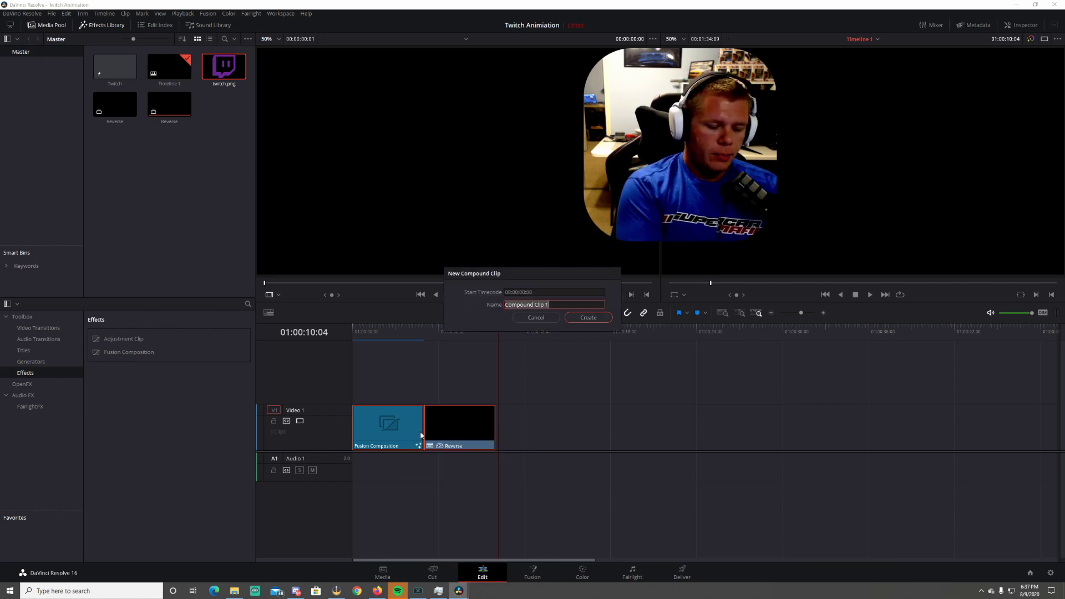
type("Twitch An")
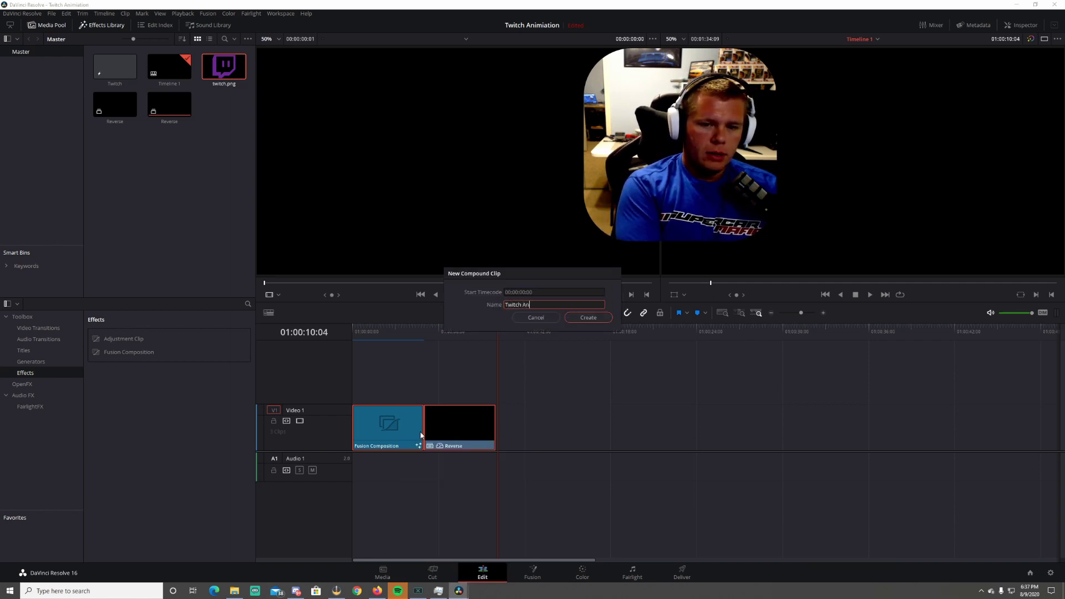
type("imation")
key("Return")
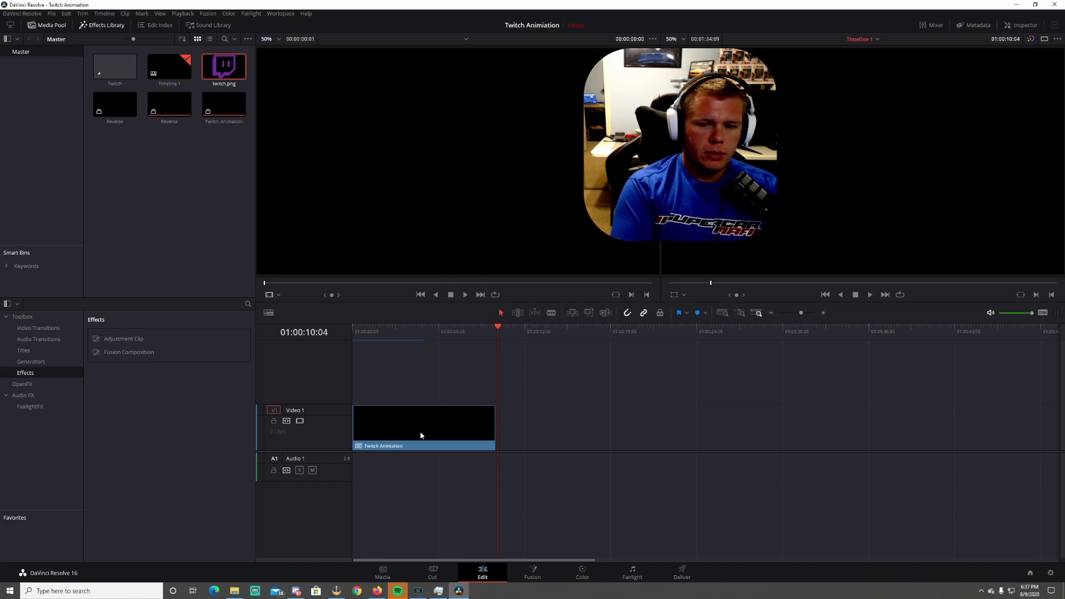
Play the Twitch Animation compound clip from the start to check both halves, and return to the timeline's beginning
left_click_drag(498, 325, 377, 342)
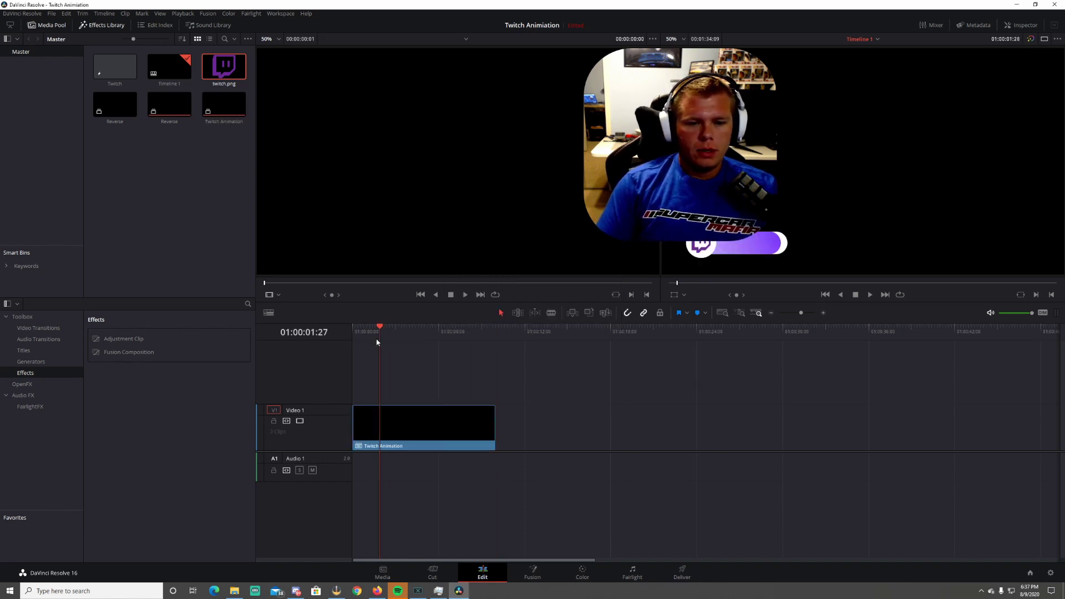
left_click(355, 331)
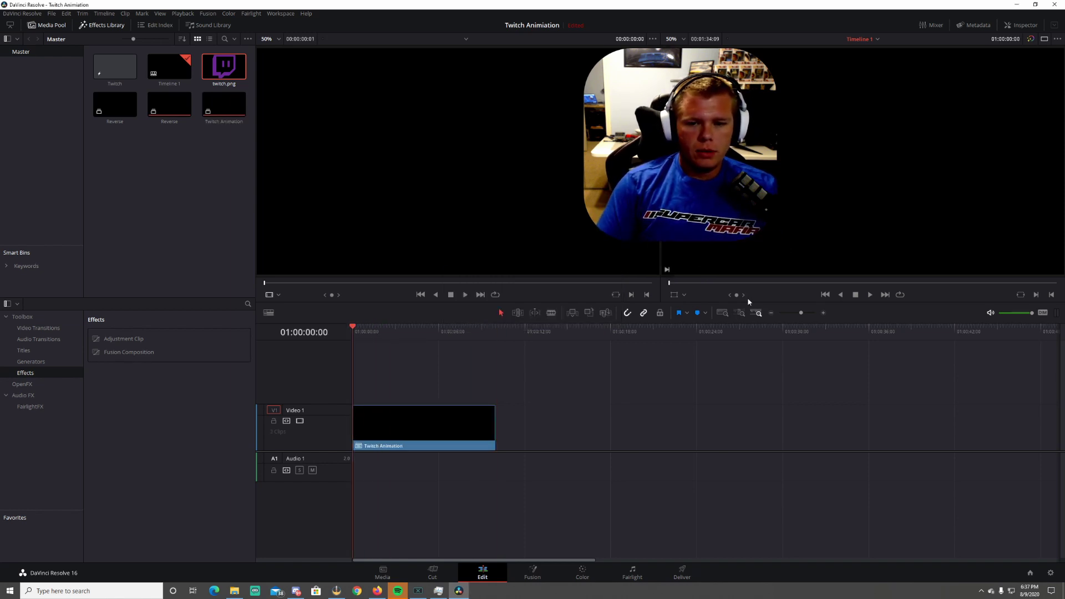
left_click(868, 296)
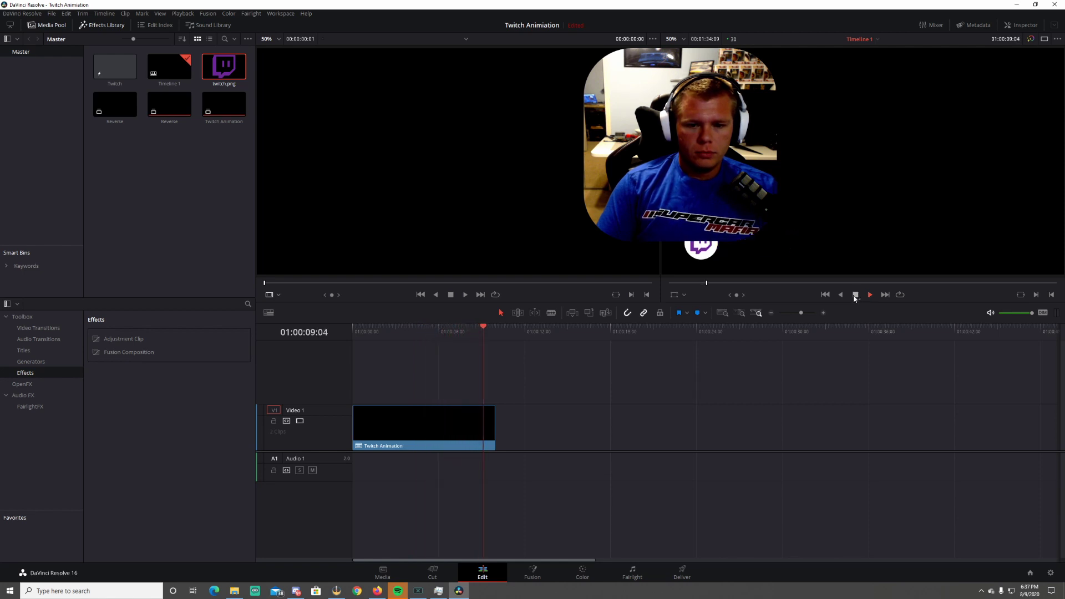
left_click(855, 295)
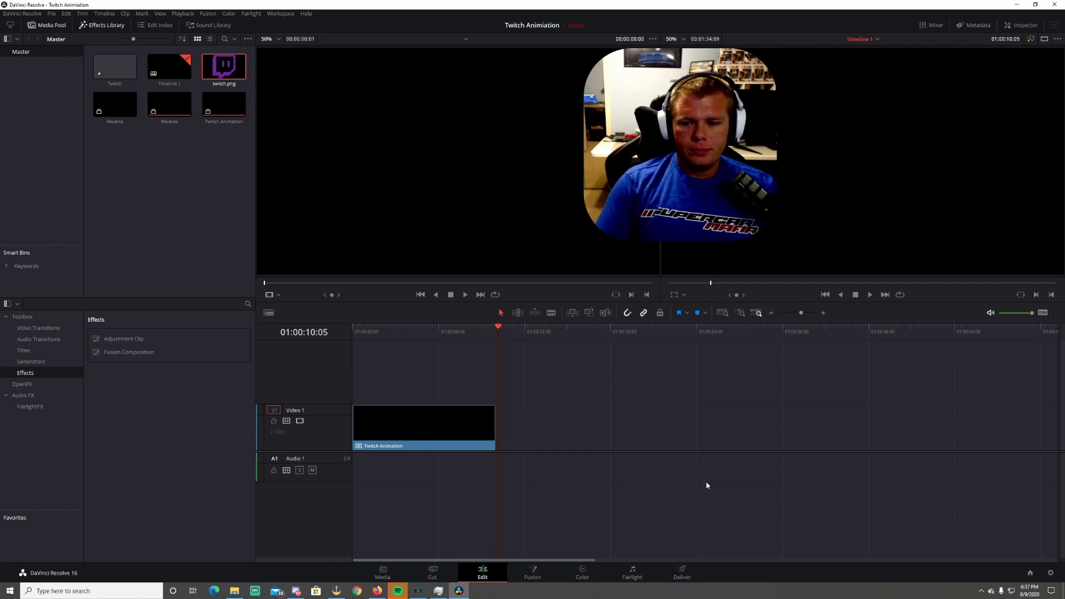
key("Home")
Set the render output's file name to Twitch3rdtry, saved in the Animations folder
left_click(681, 573)
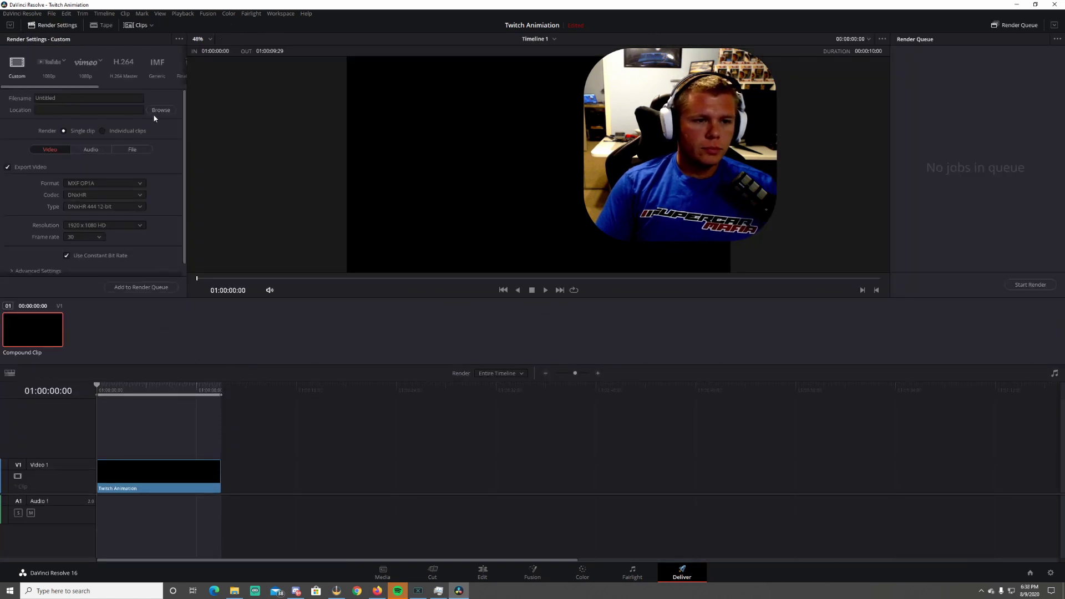
left_click(159, 110)
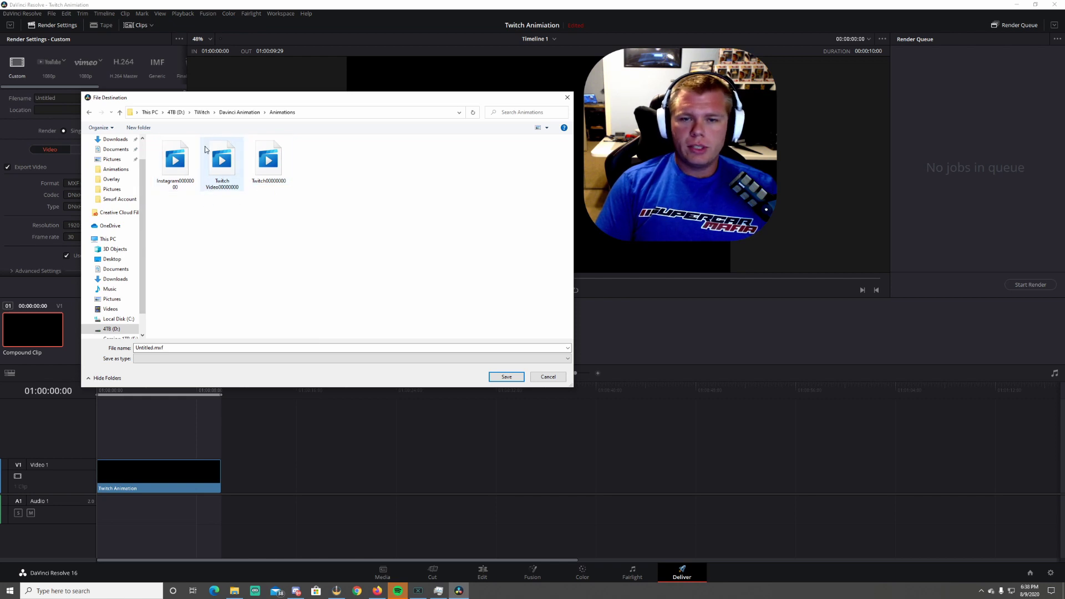
double_click(160, 348)
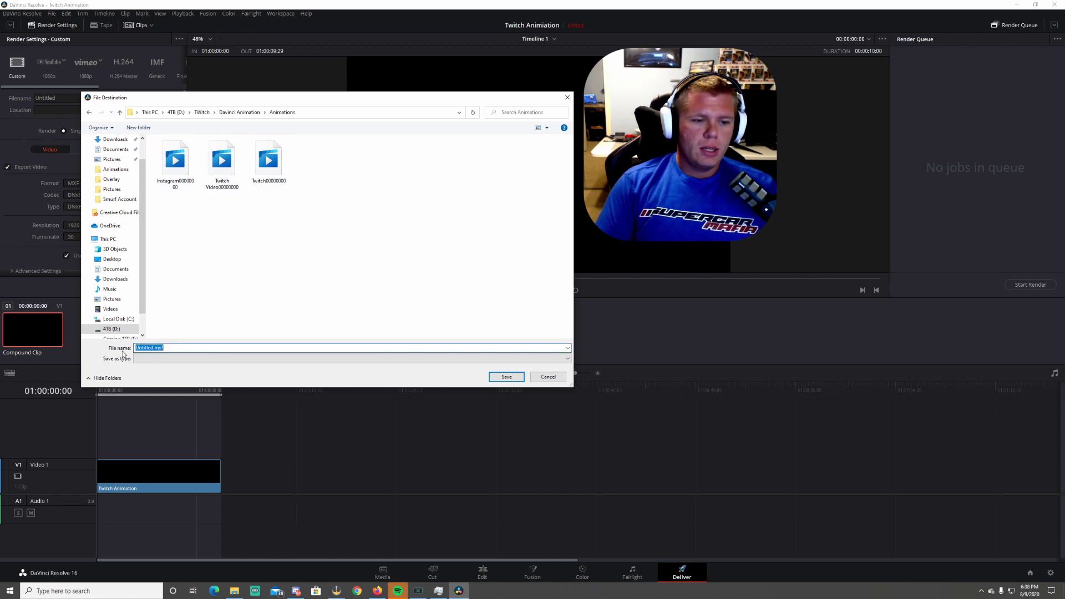
type("Tw")
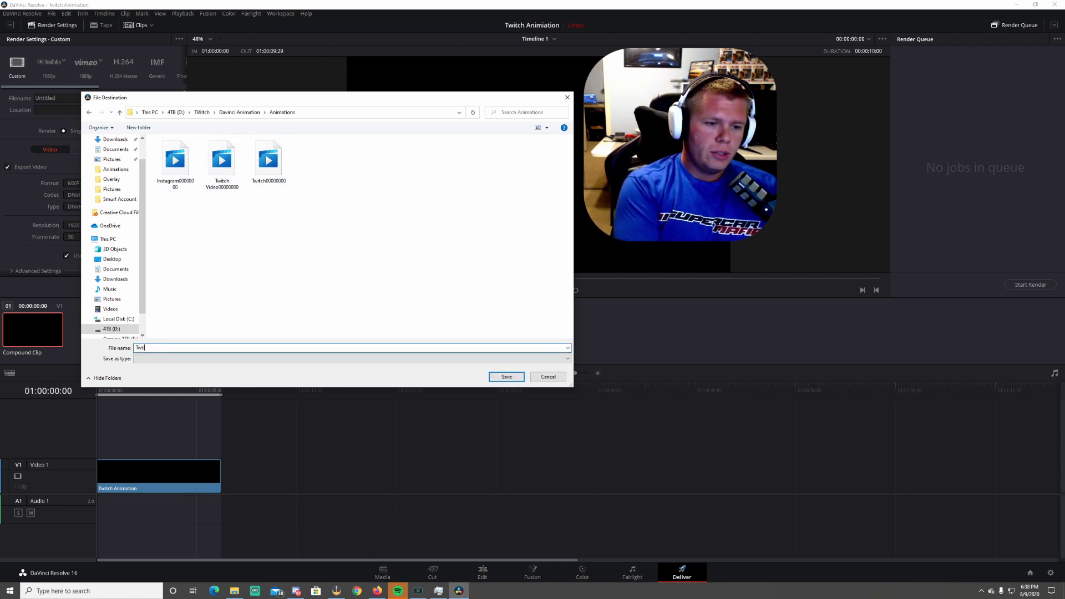
type("itch")
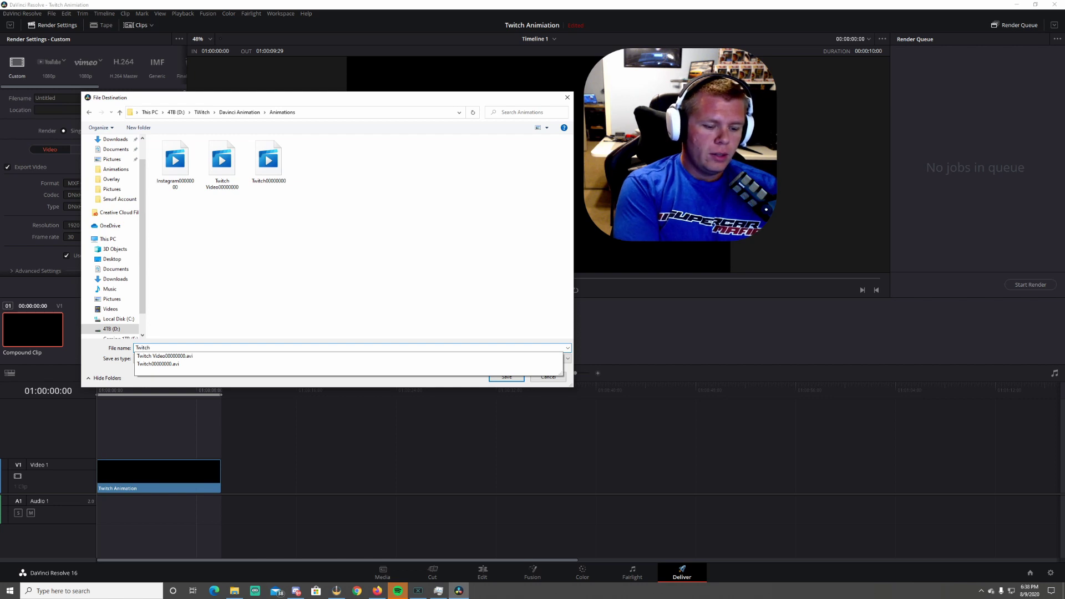
type("3rdtry")
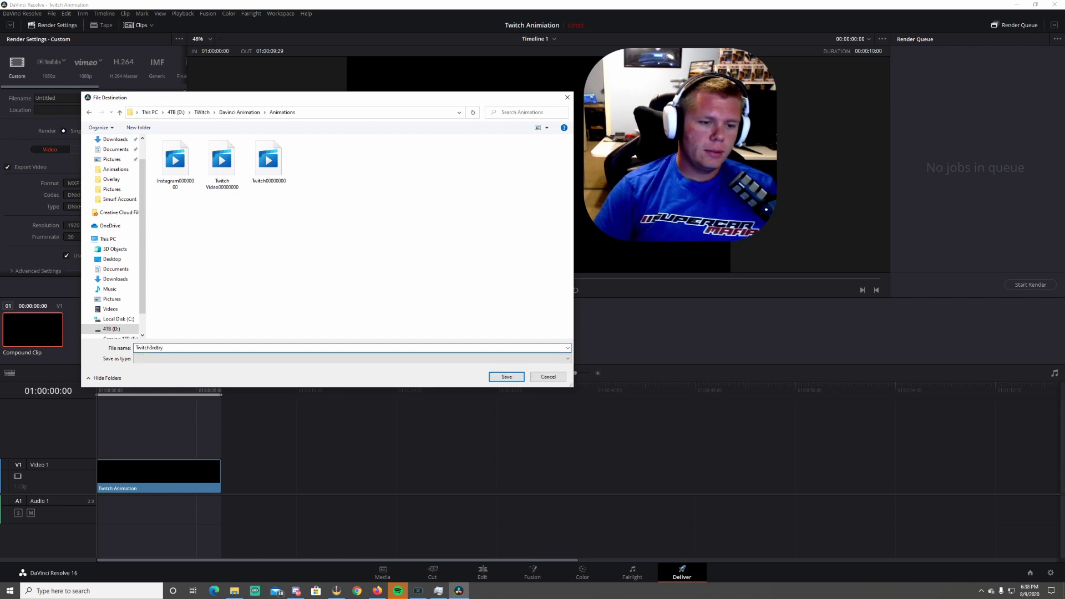
left_click(517, 380)
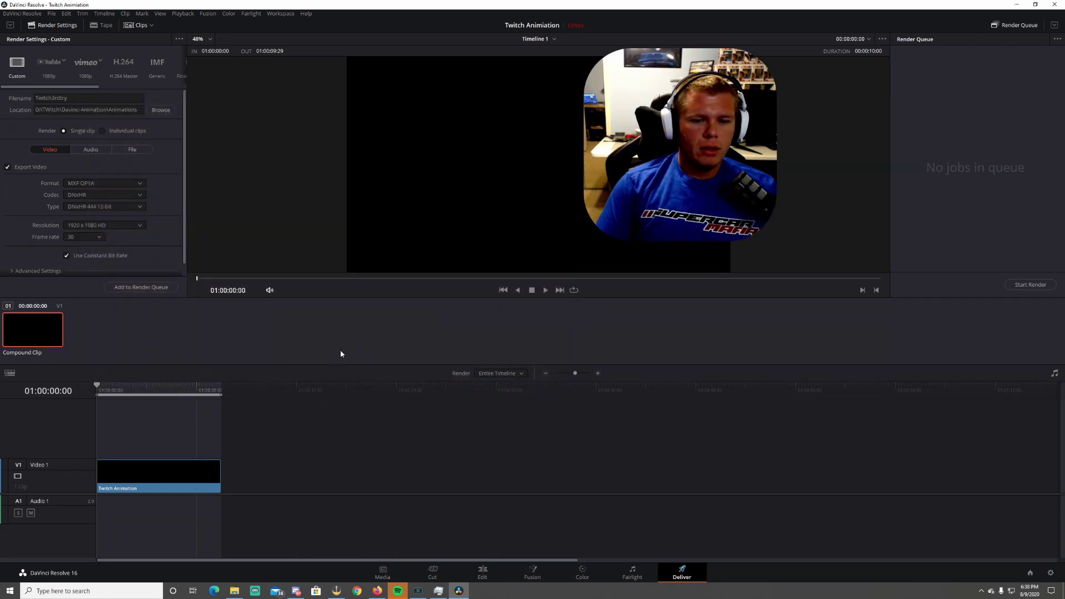
Set the render format to AVI with the Grass Valley codec and the type HQ 1920x1080
left_click(86, 185)
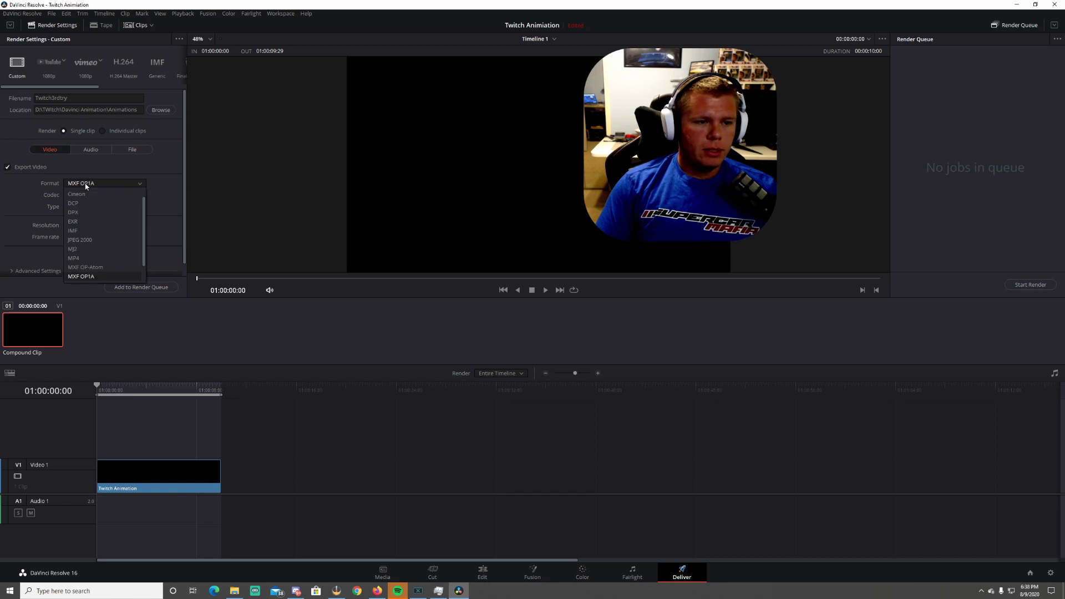
left_click(93, 194)
left_click(92, 195)
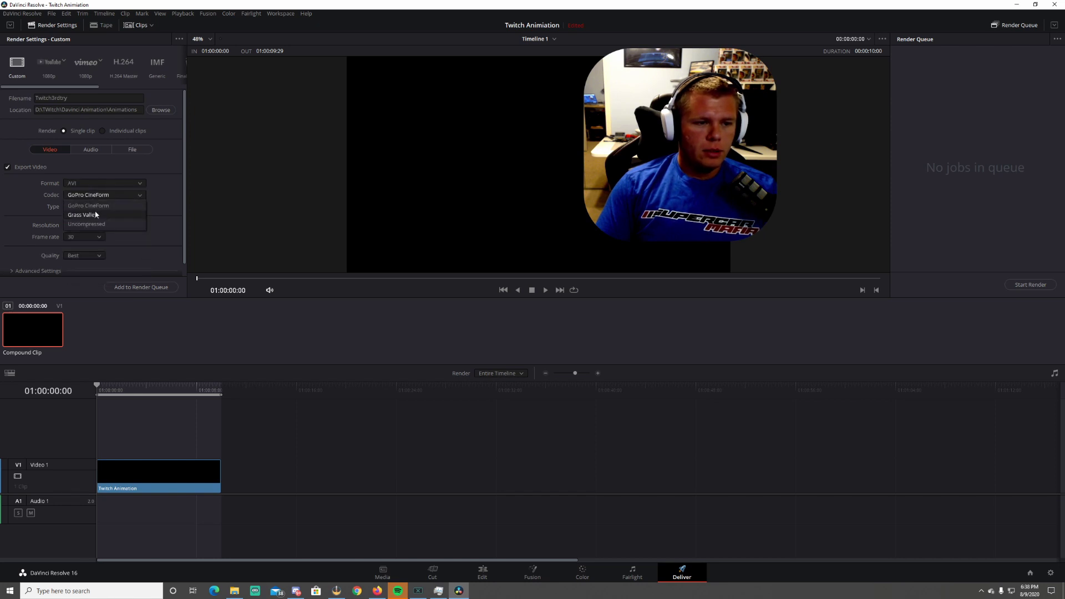
left_click(100, 216)
left_click(104, 208)
left_click(33, 209)
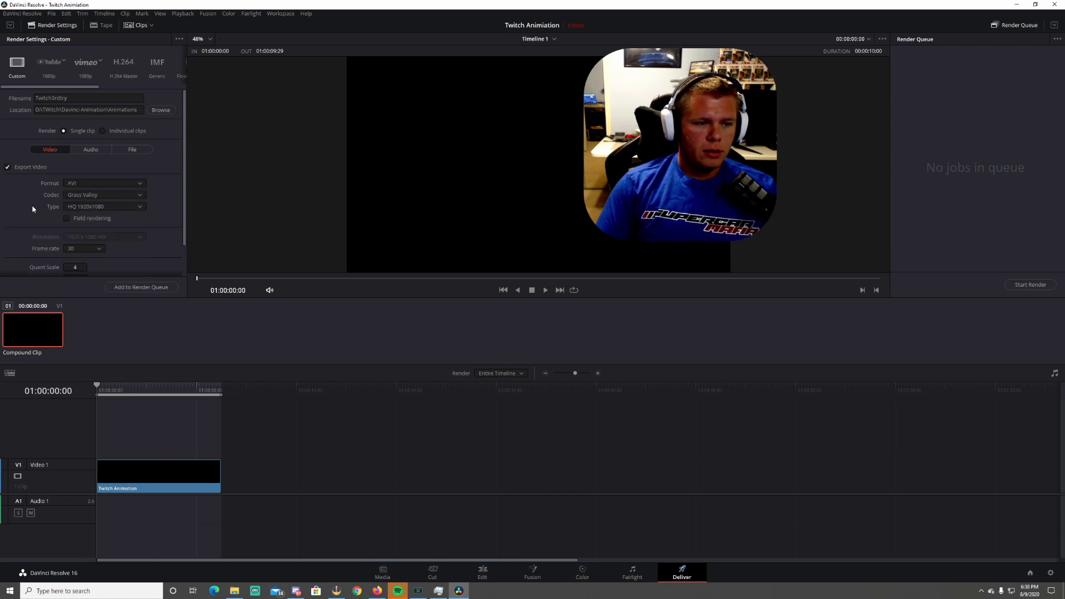
Set the render to individual clips and enable alpha export
scroll(33, 209, "down", 1)
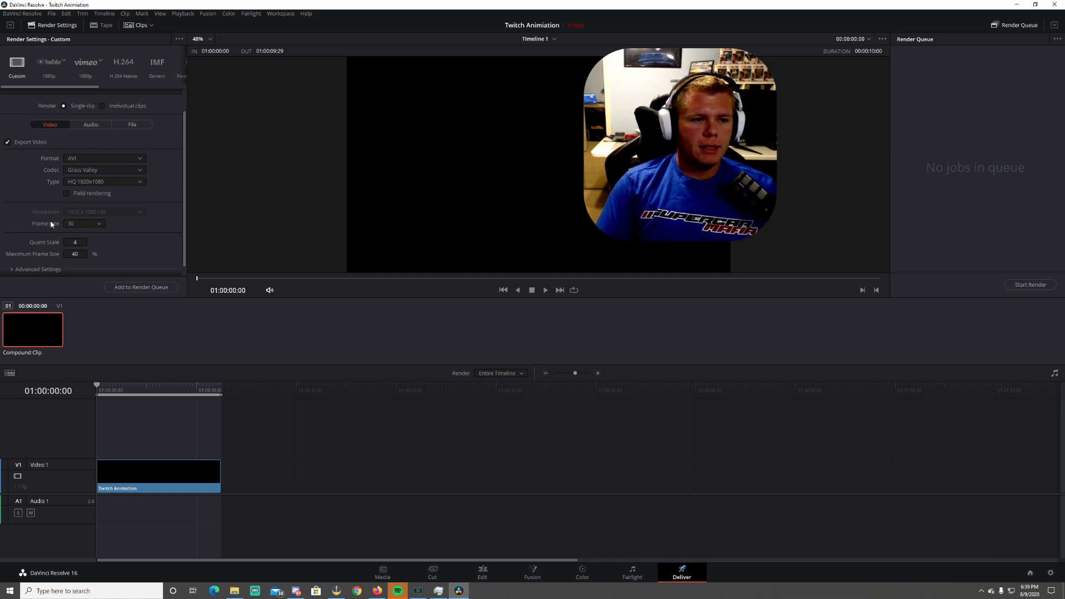
left_click(104, 106)
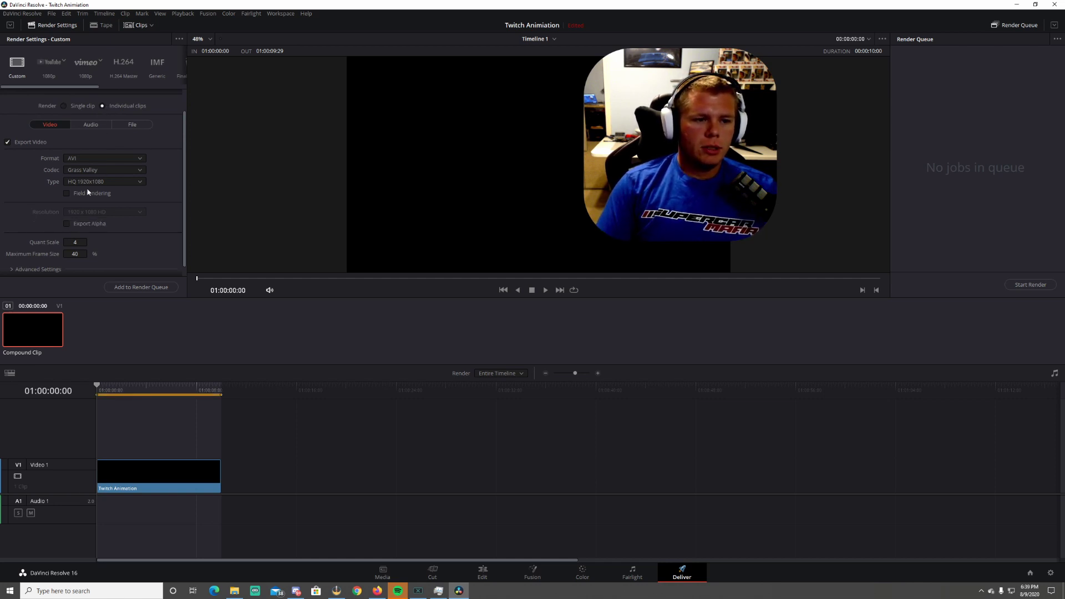
left_click(66, 224)
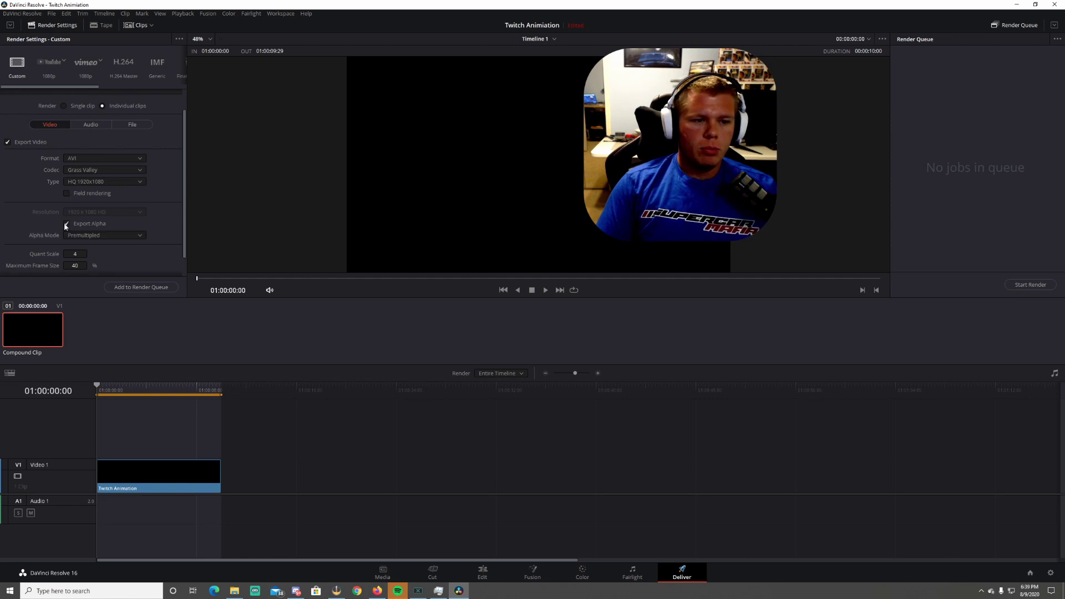
Add the Twitch Animation job to the render queue and start rendering it
left_click(134, 288)
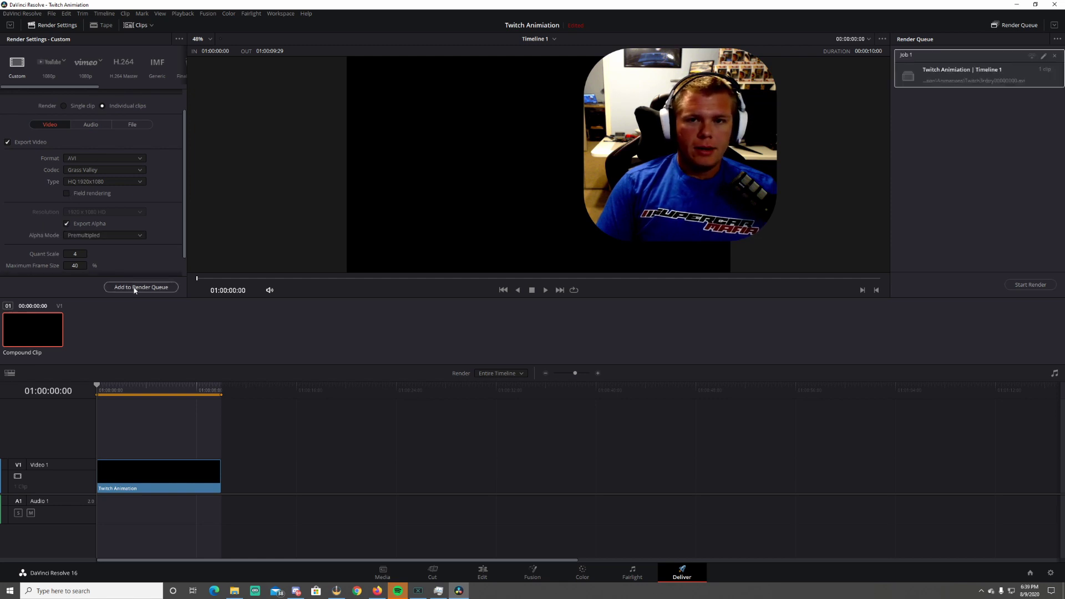
left_click(1030, 286)
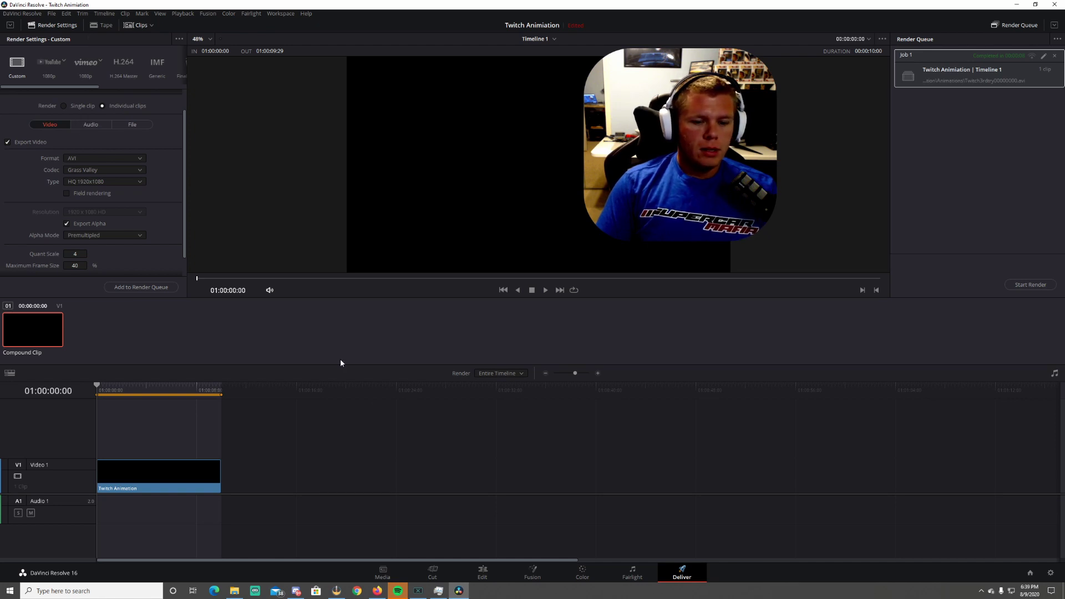
Return to the edit timeline and move the Twitch Animation clip to about the 40-second mark on Video 1
left_click(480, 573)
left_click_drag(412, 429, 980, 428)
left_click(538, 411)
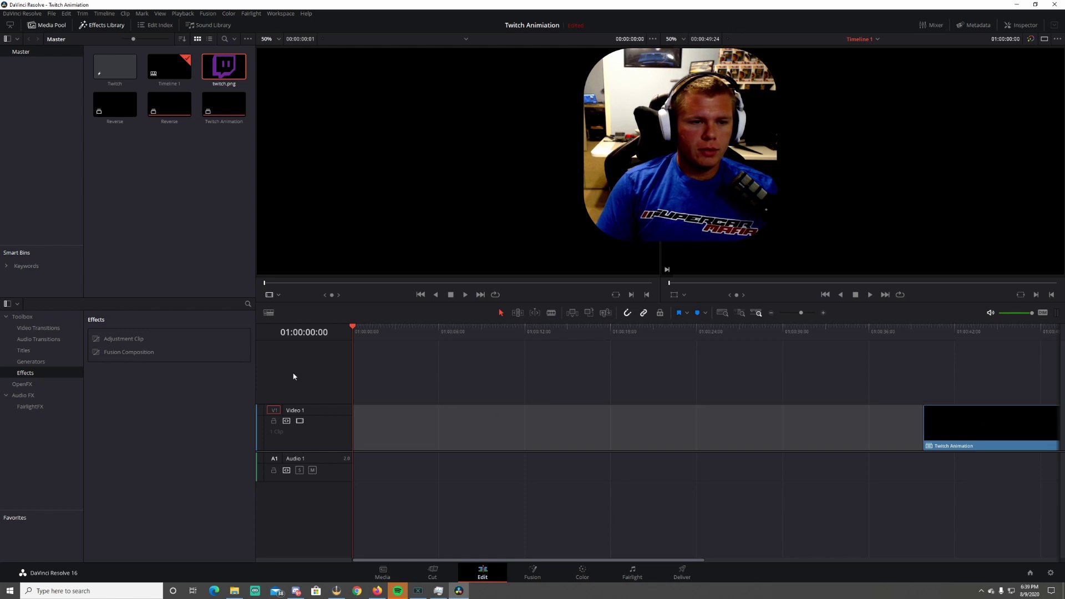
Import the rendered Twitch3rdtry00000000 video from the Davinci Animation project's Animations folder into the media pool
right_click(170, 222)
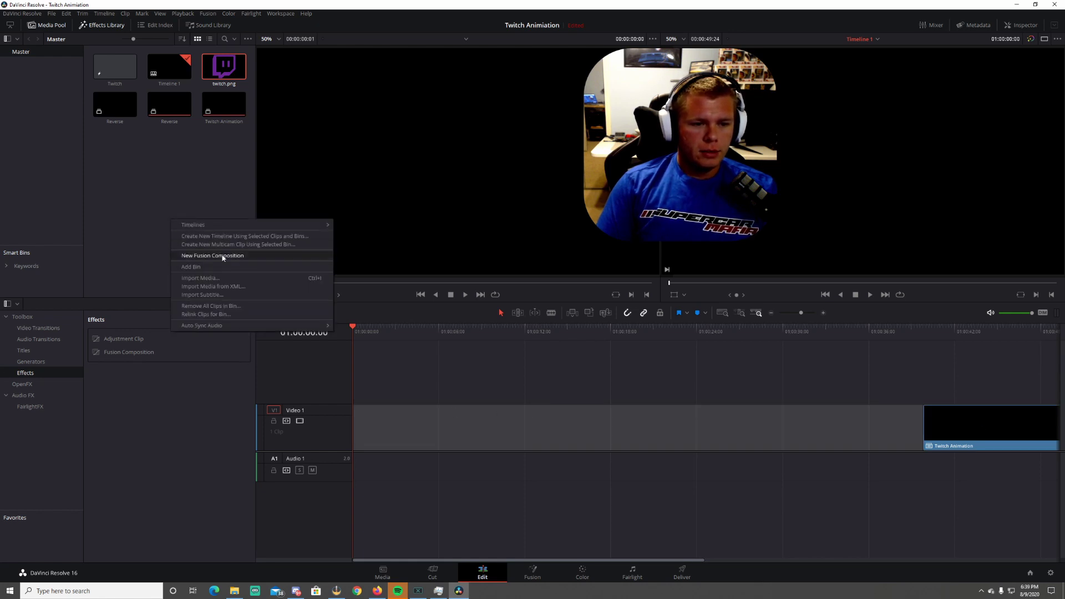
left_click(223, 279)
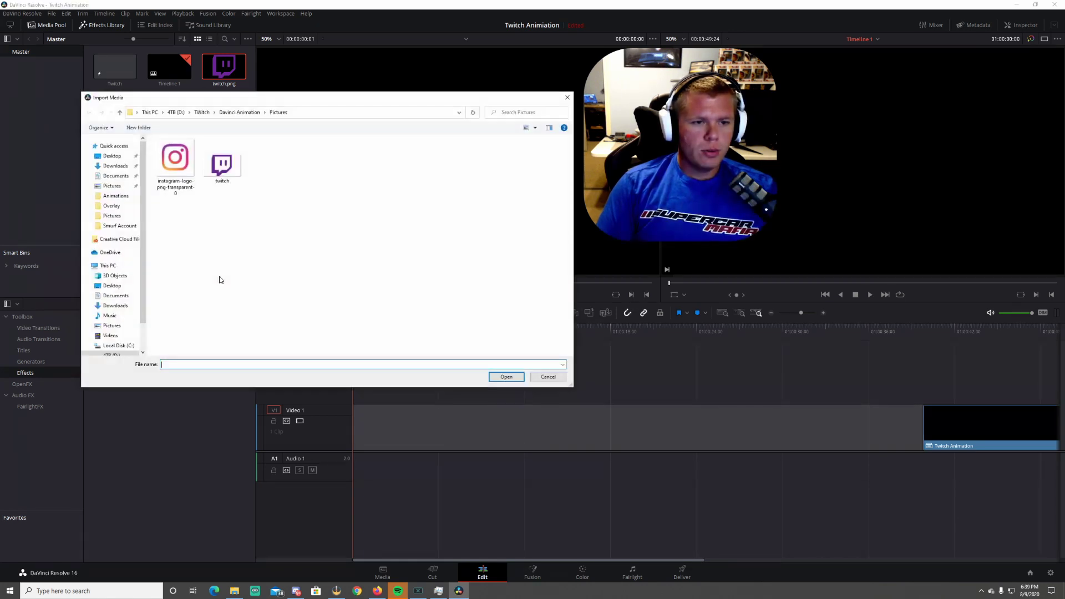
left_click(239, 113)
double_click(216, 154)
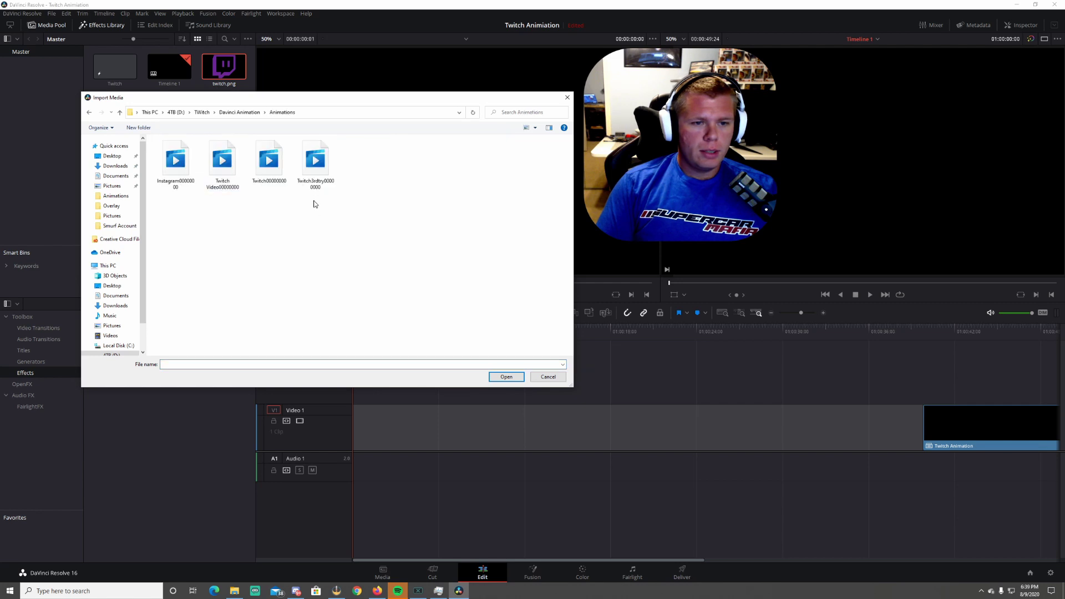
left_click(317, 177)
left_click(507, 377)
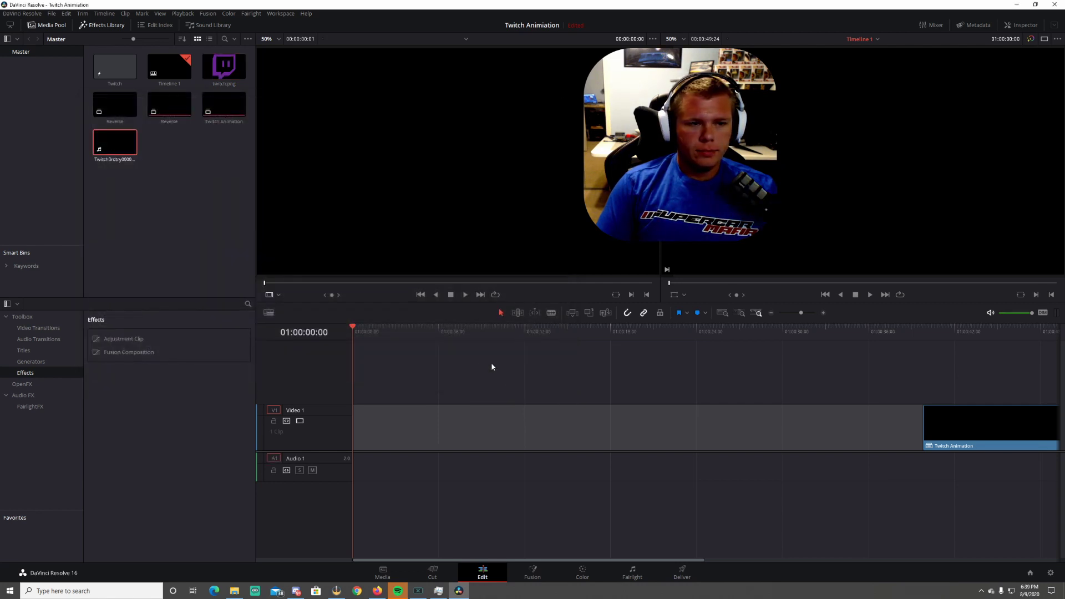
Place the Twitch3rdtry00000000.avi clip at the timeline start on a new Video 2 track and play it back
left_click_drag(111, 142, 357, 438)
right_click(324, 380)
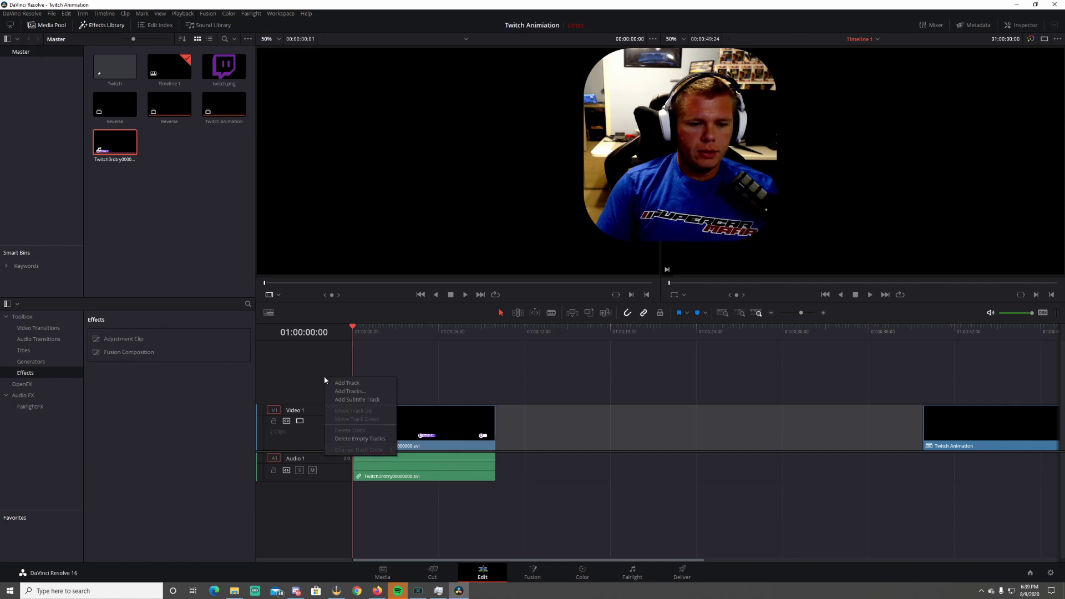
left_click(361, 383)
left_click_drag(399, 427, 399, 395)
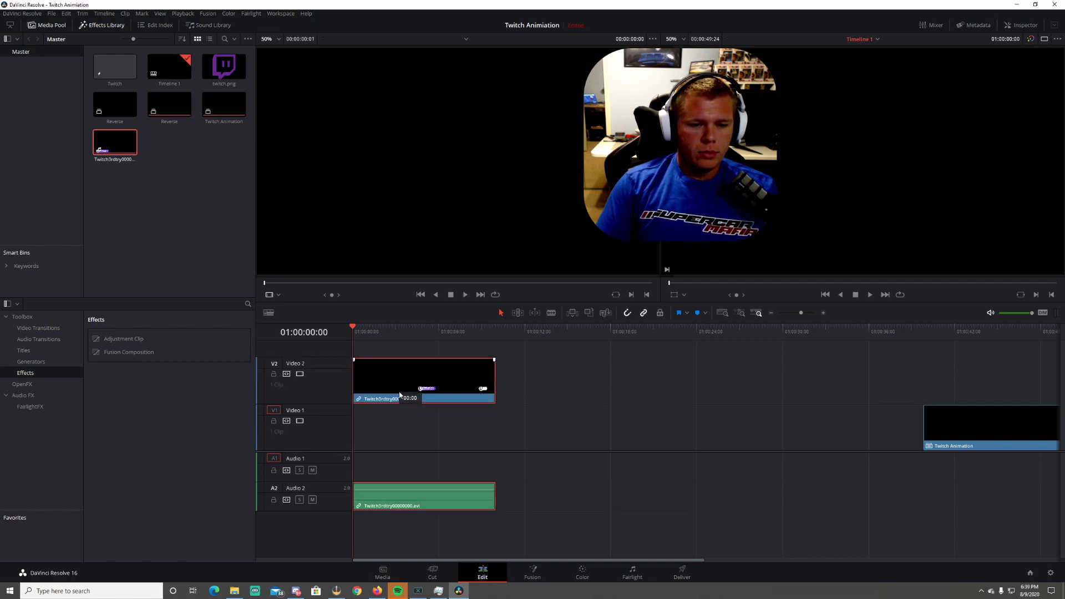
left_click(871, 295)
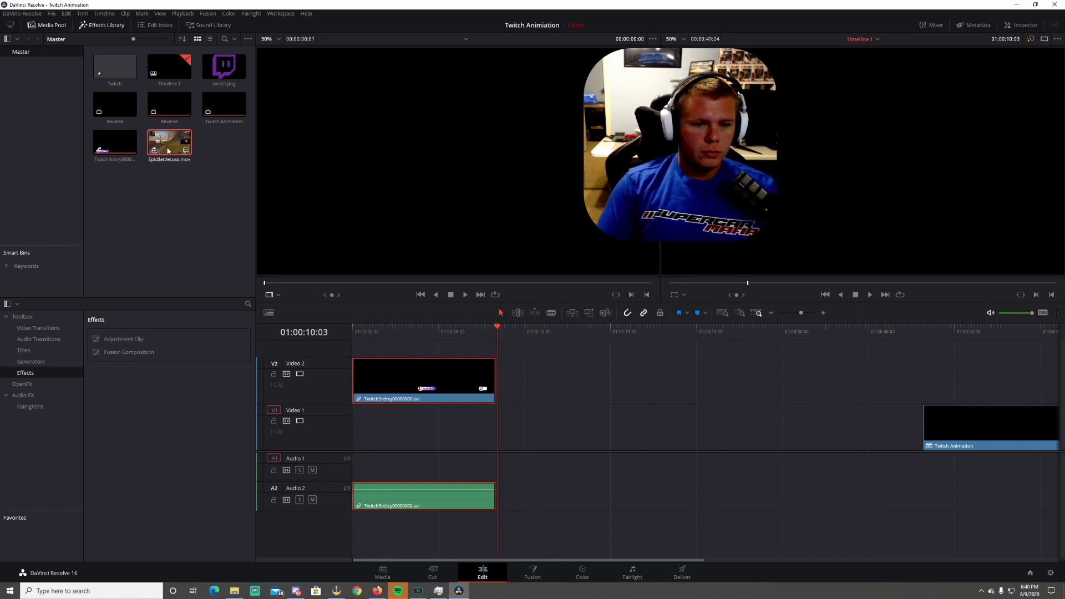
Place the EpicBattleLoss.mov gameplay clip at the start of Video 1 beneath the overlay and return the playhead to the beginning
left_click_drag(169, 141, 358, 423)
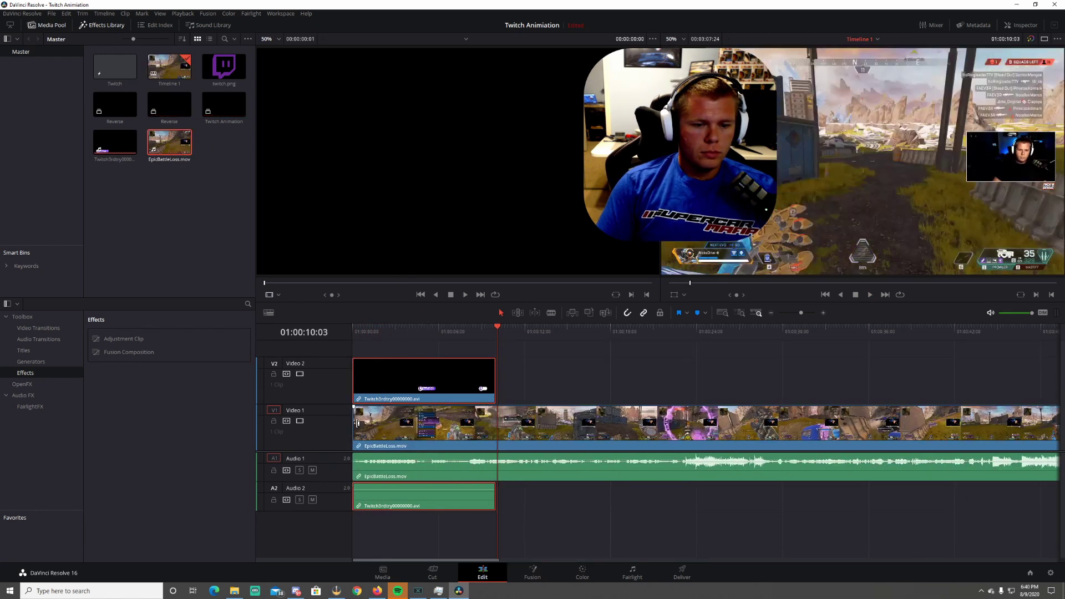
left_click_drag(494, 326, 331, 334)
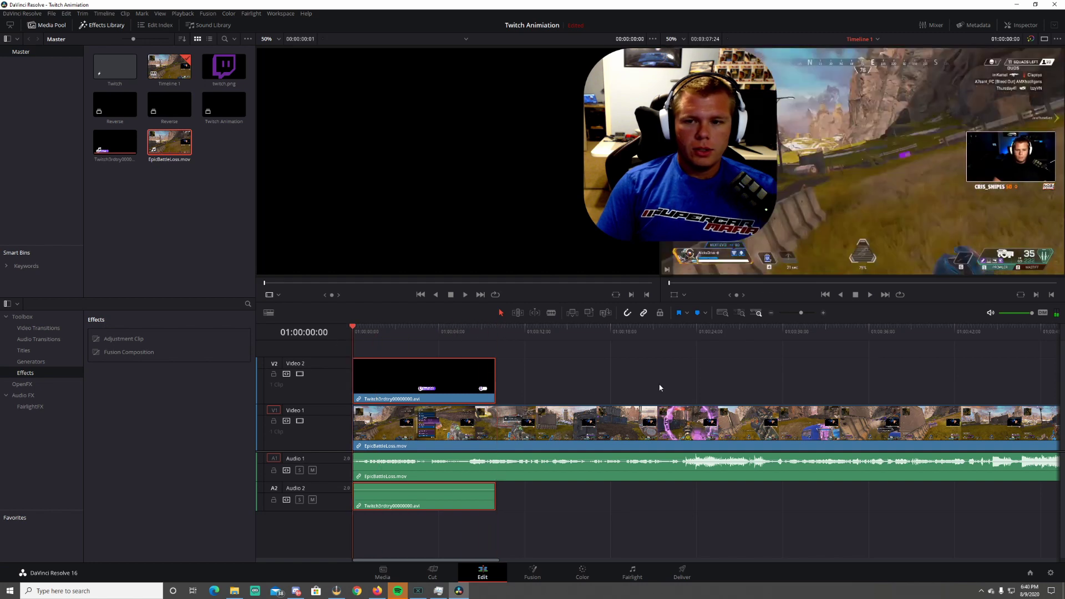